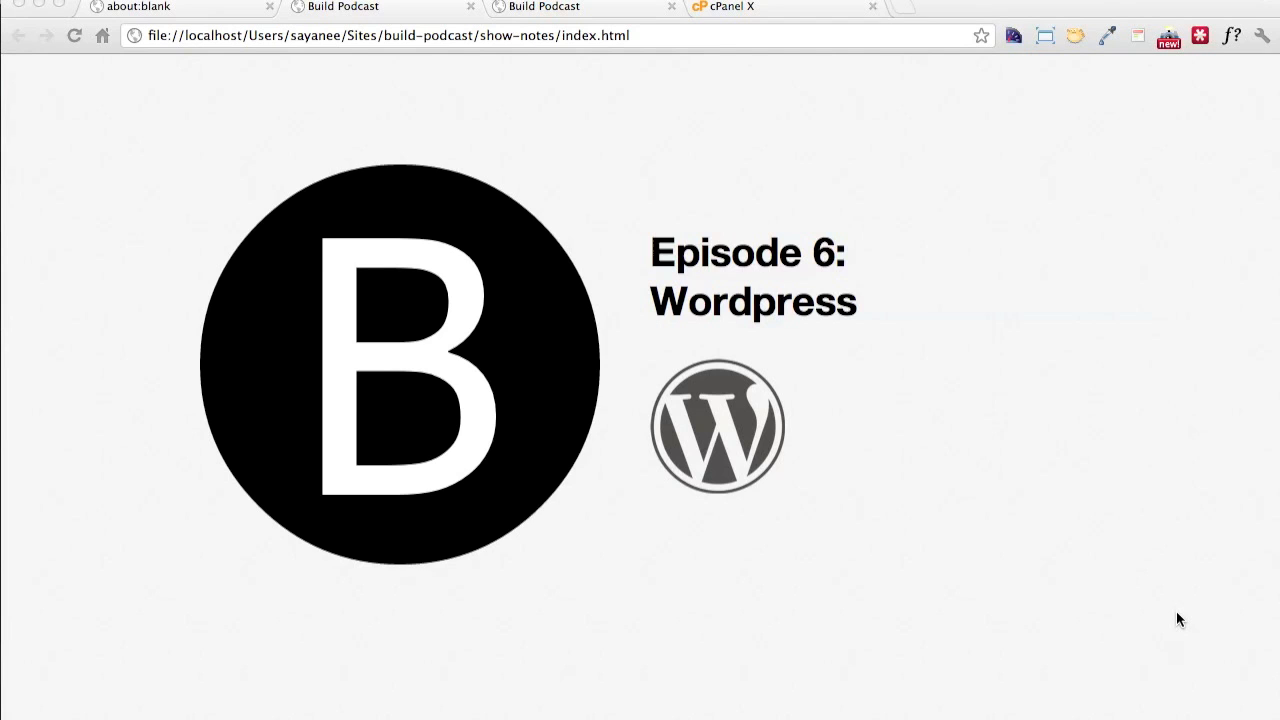
Open wordpress.com in the blank browser tab
click(1067, 432)
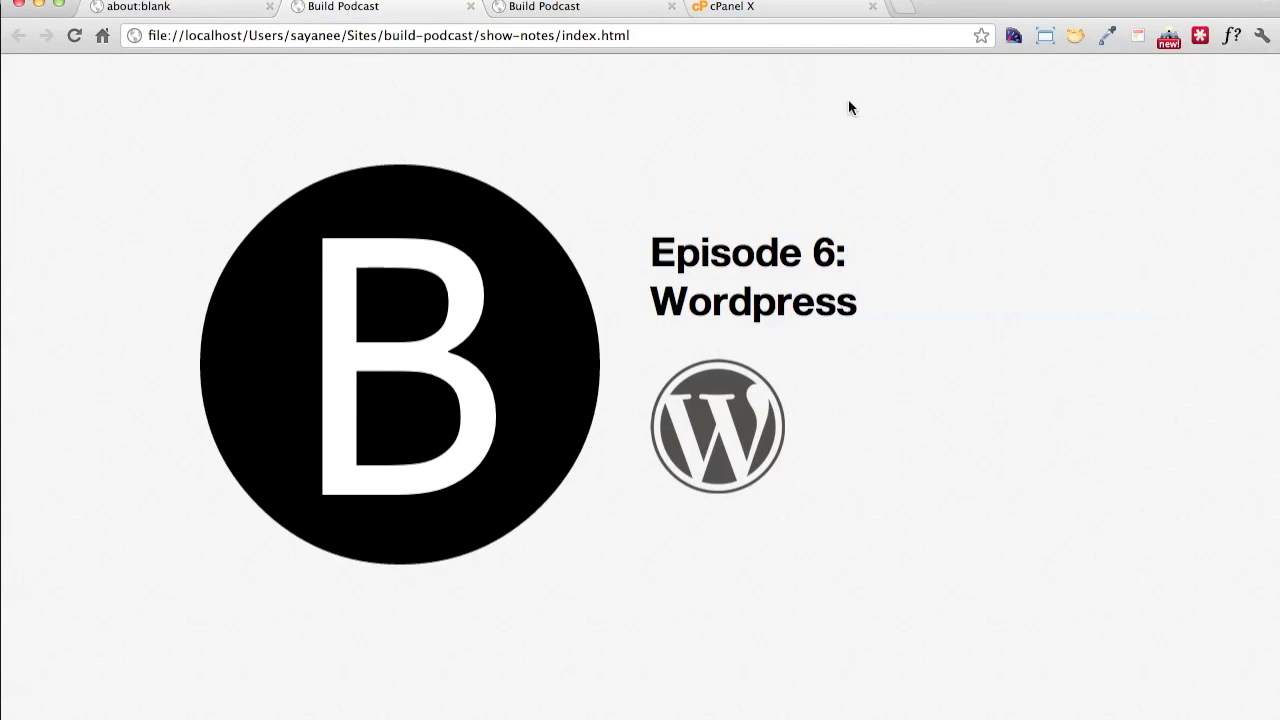
click(232, 10)
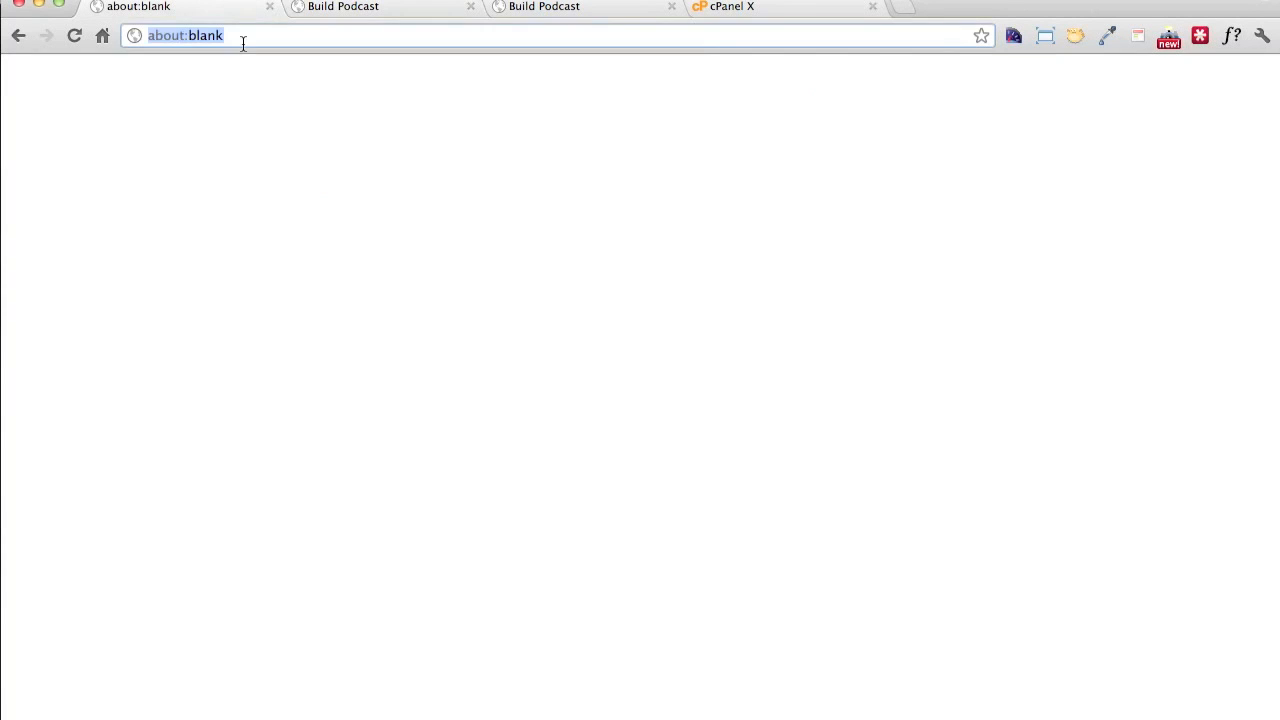
text(wordp)
text(ress.com)
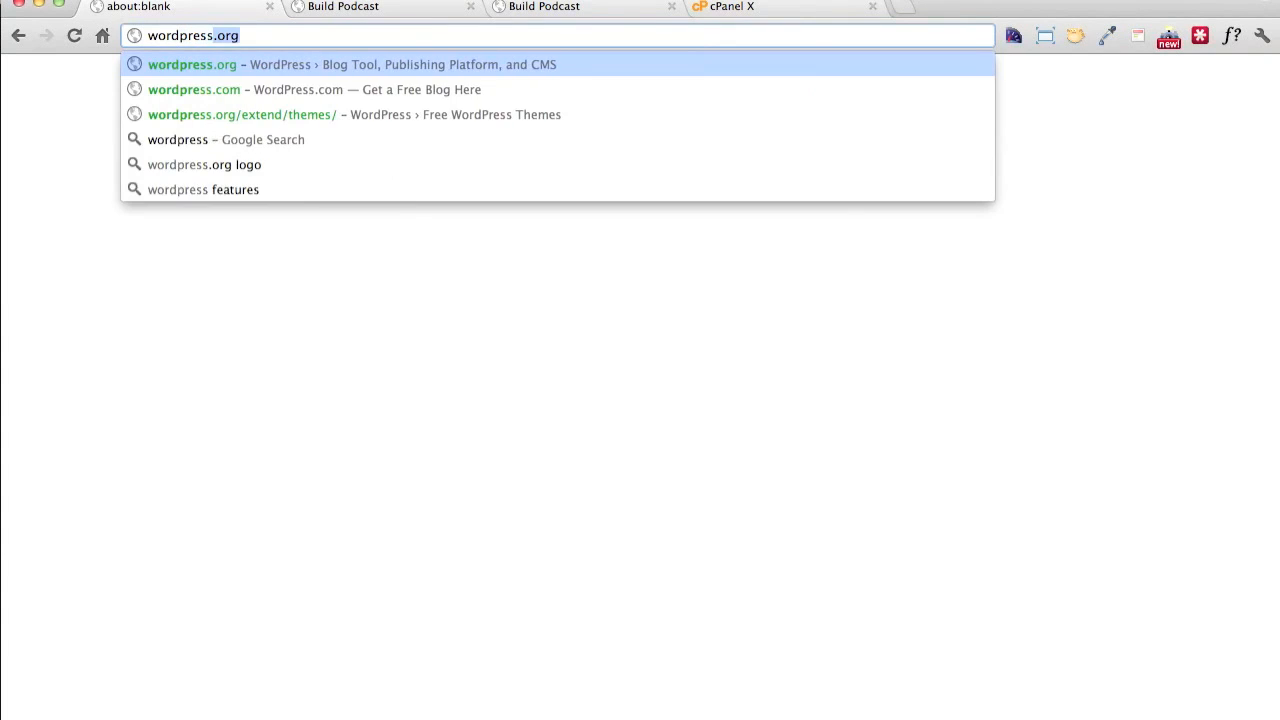
key(Return)
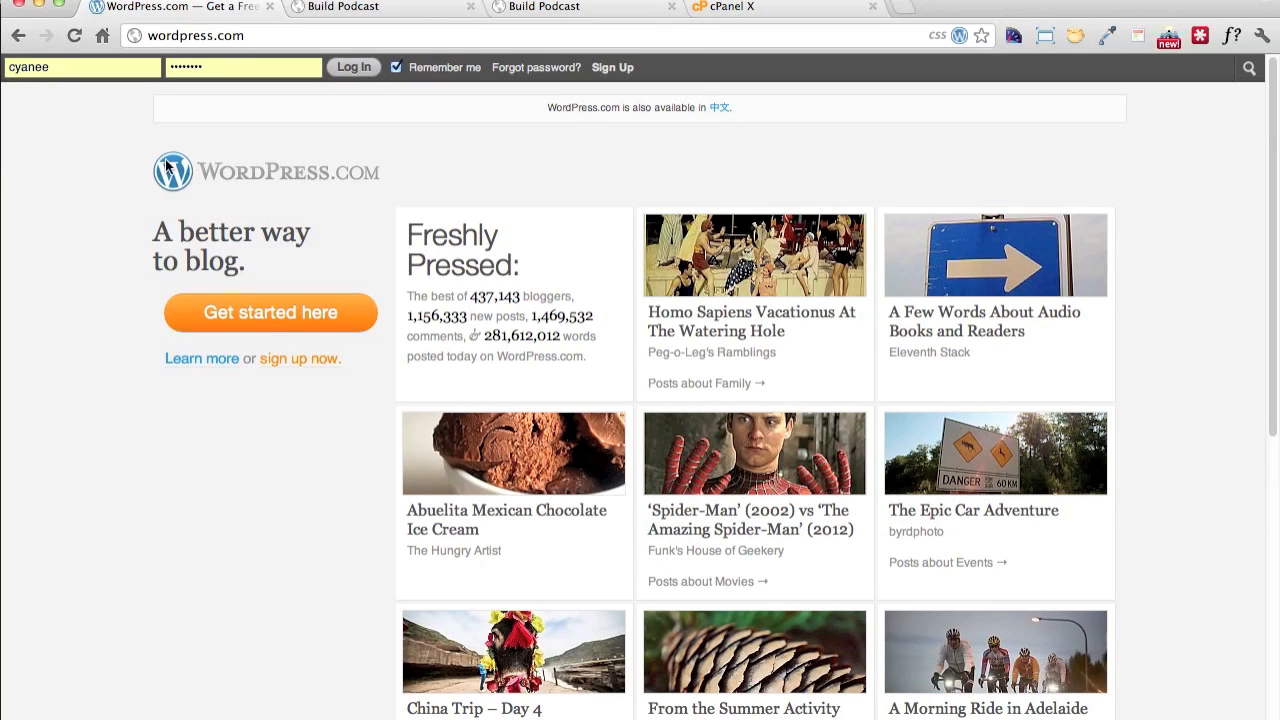
Open the WordPress.com sign-up form and look through its account fields and upgrade options
click(295, 315)
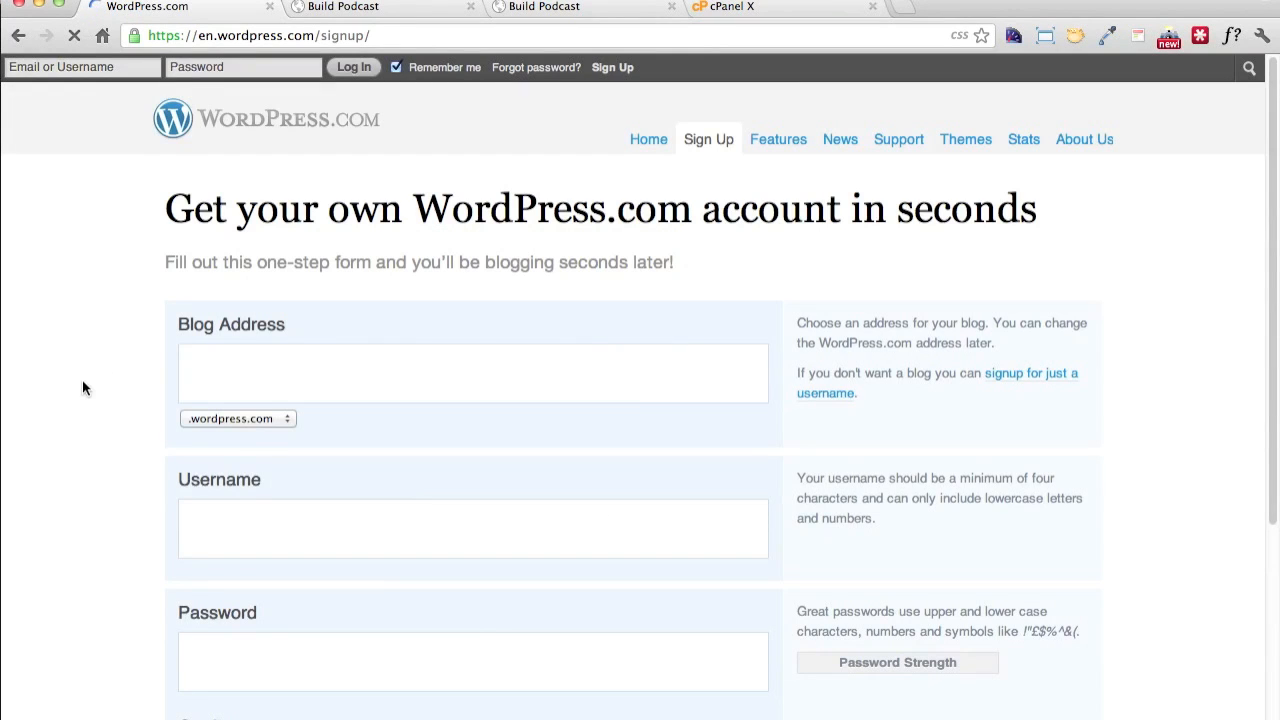
scroll(82, 377, down, 5)
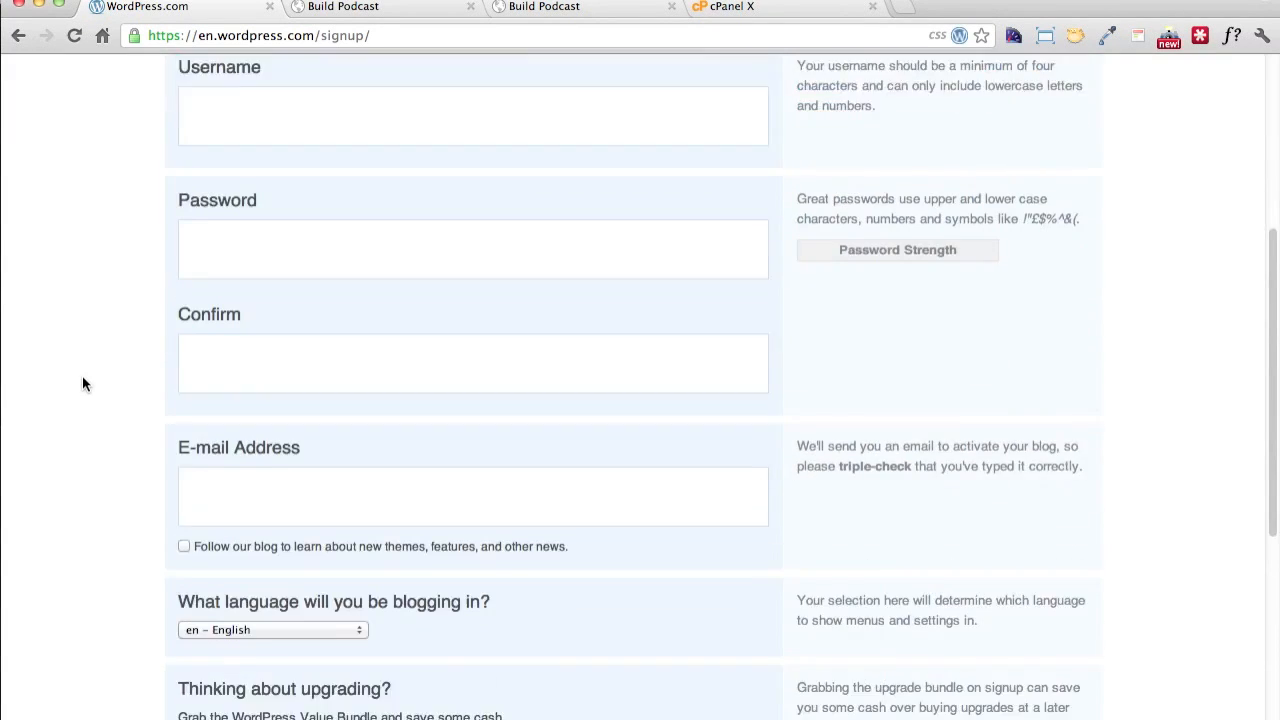
scroll(83, 384, down, 5)
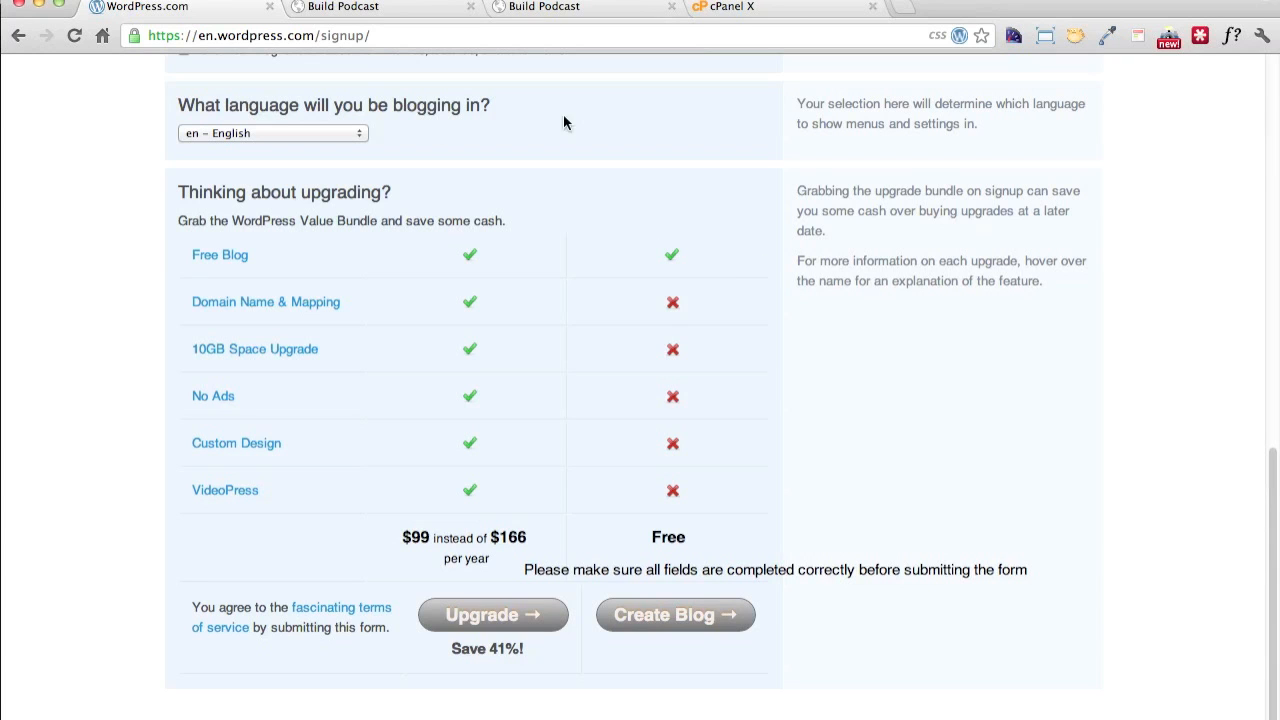
Go to the wordpress.org home page
click(248, 37)
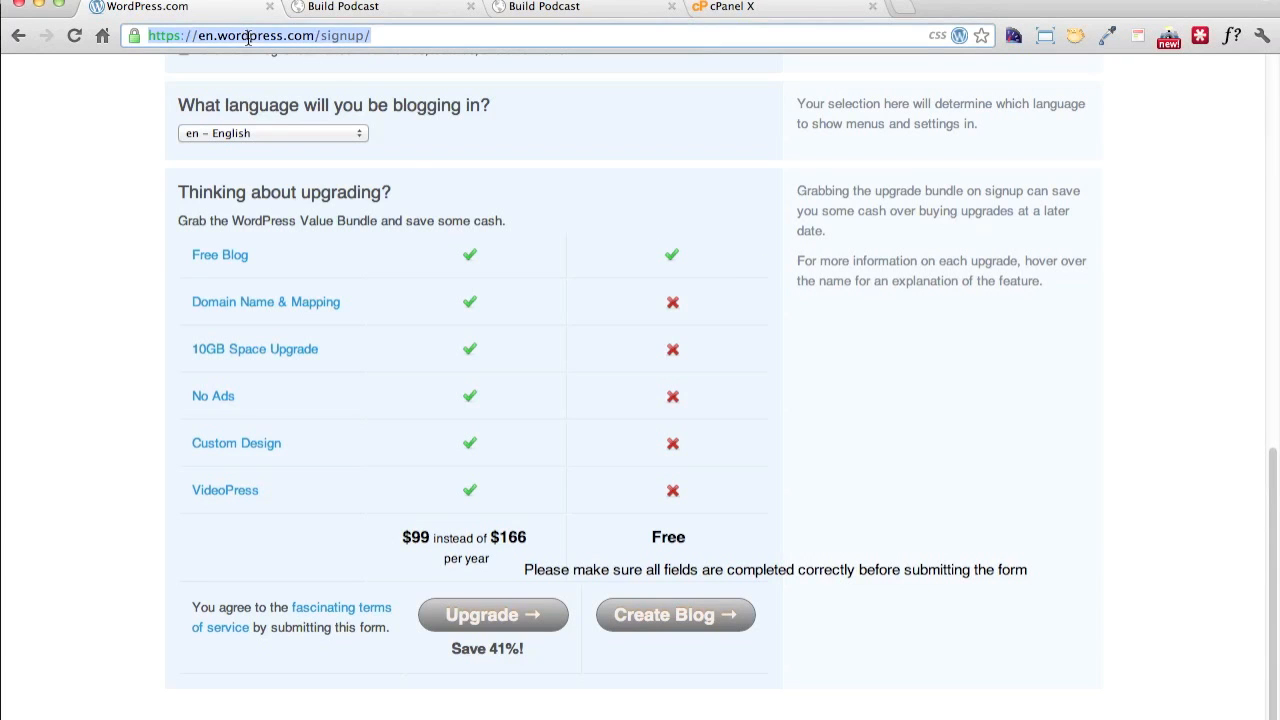
text(wordpress.org)
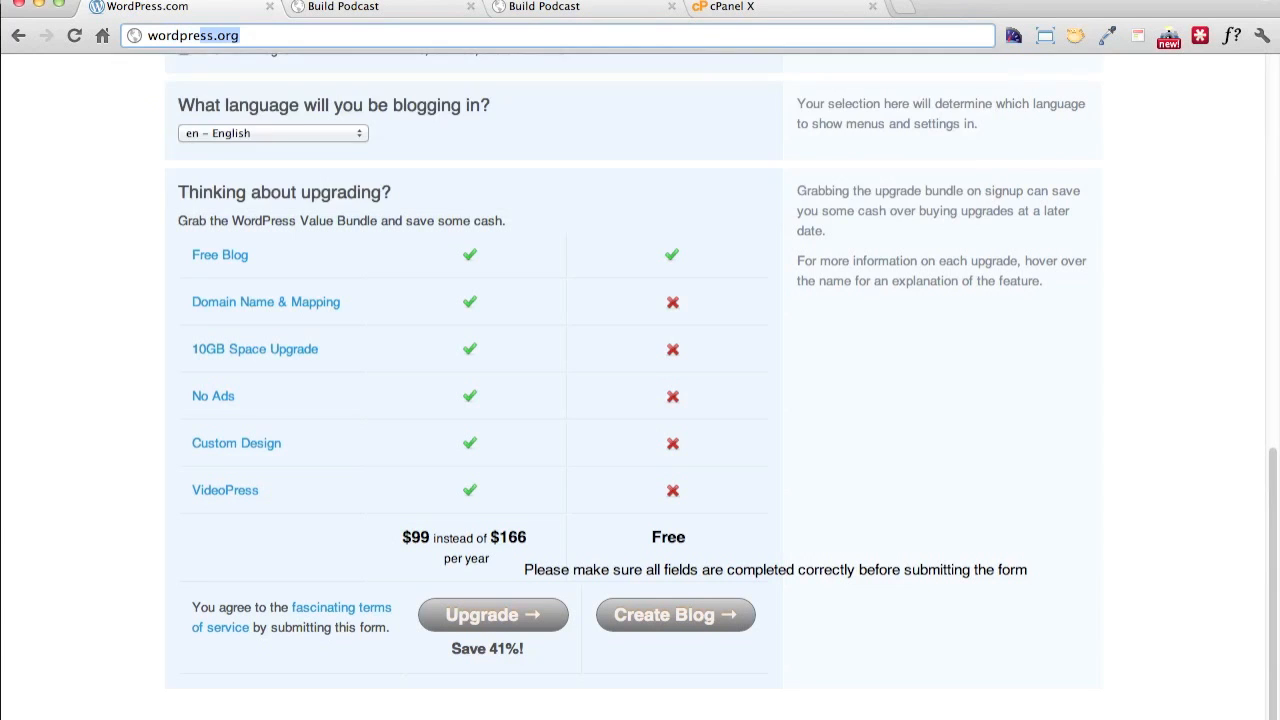
key(Return)
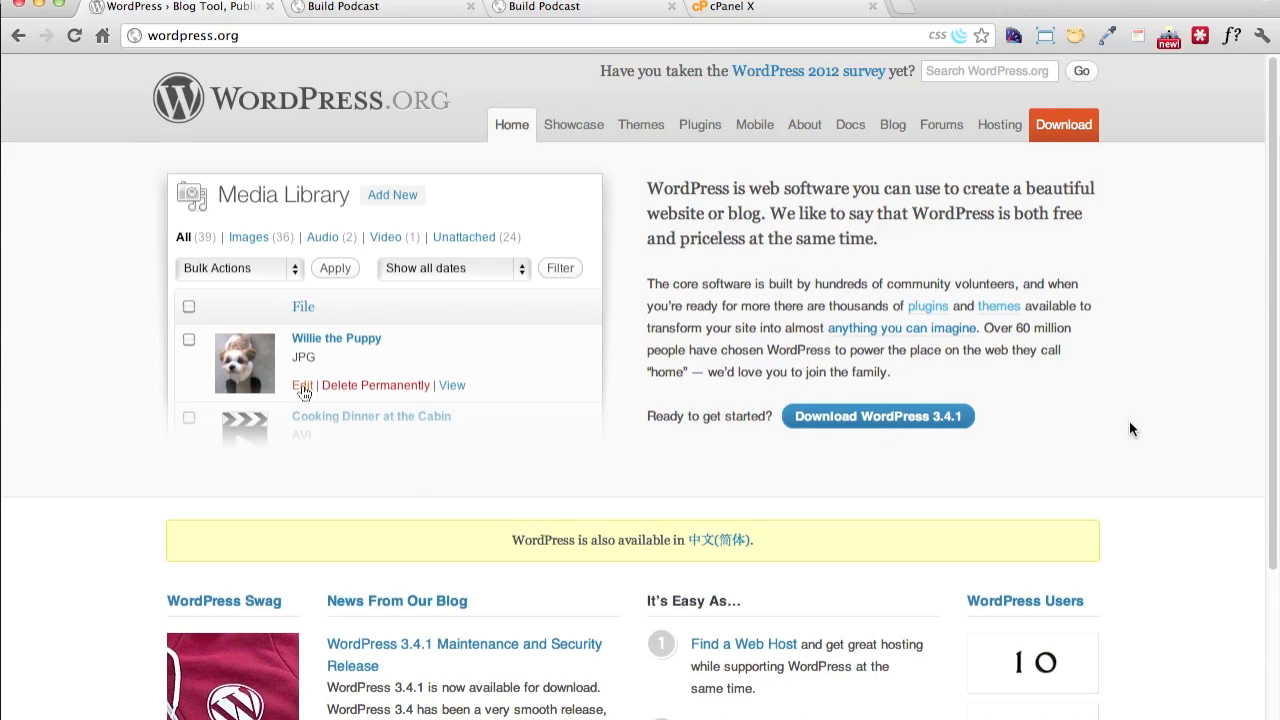
click(669, 34)
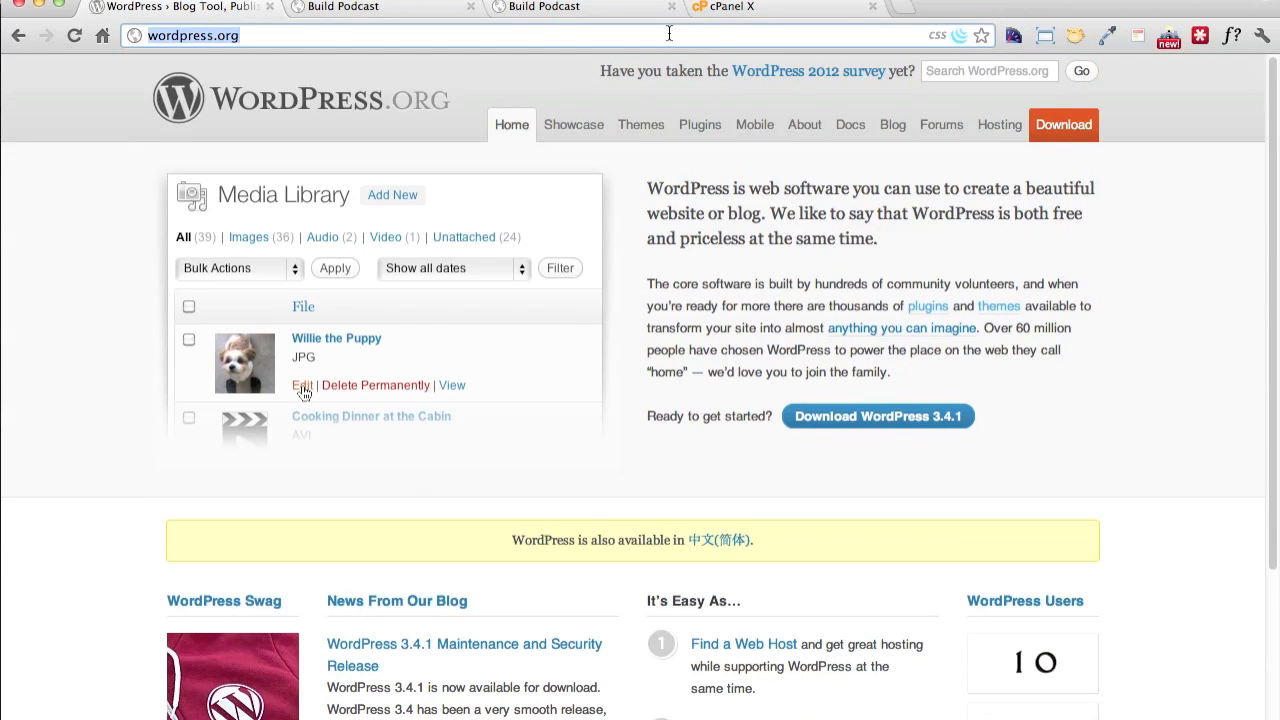
text(wordpress )
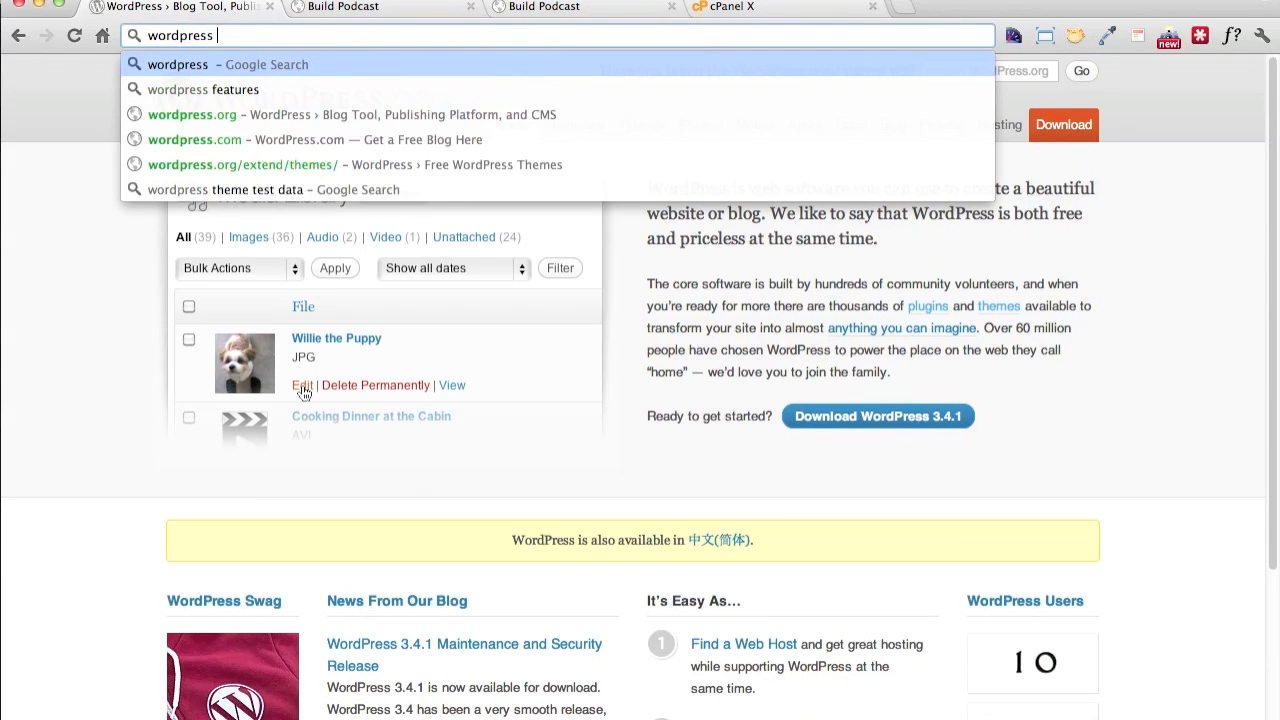
text(.com)
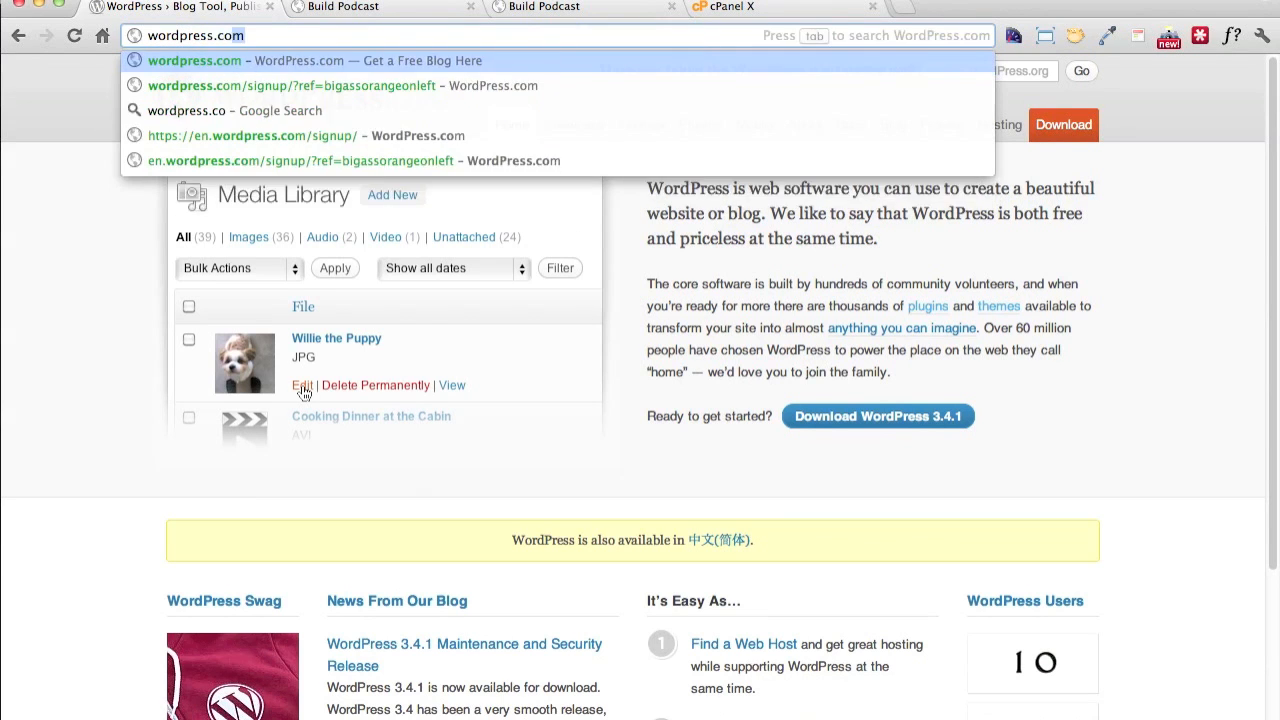
key(Tab)
text(and)
text( w)
key(BackSpace)
key(BackSpace)
key(BackSpace)
key(BackSpace)
key(BackSpace)
key(BackSpace)
key(BackSpace)
key(BackSpace)
key(BackSpace)
key(BackSpace)
key(BackSpace)
key(BackSpace)
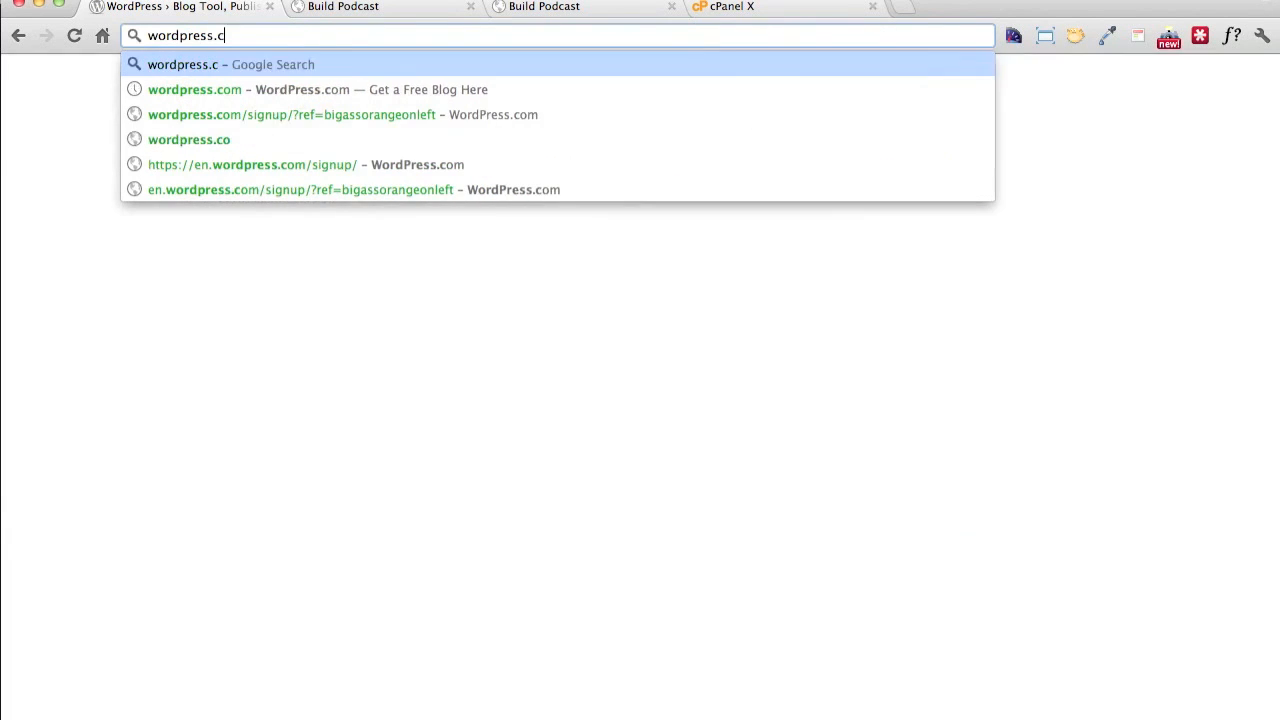
key(BackSpace)
key(BackSpace)
key(BackSpace)
key(BackSpace)
key(BackSpace)
key(BackSpace)
key(BackSpace)
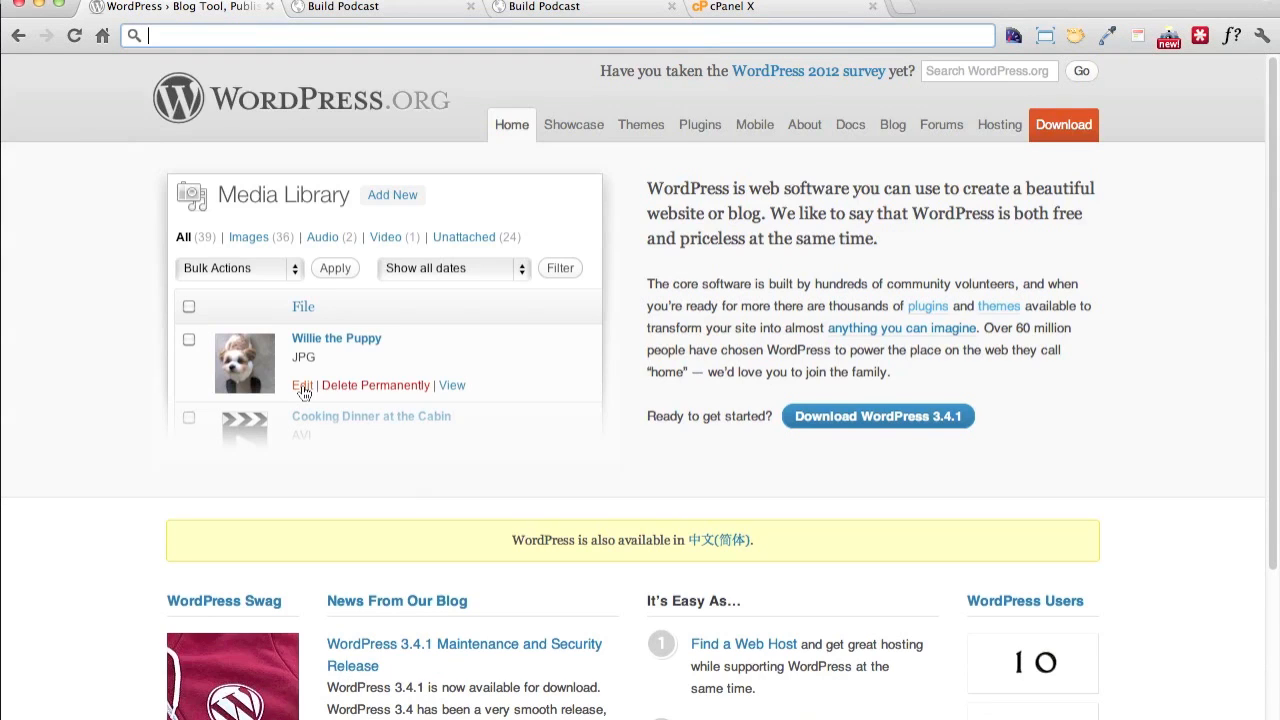
Search Google for "difference between wordpress.com and wordpress.org"
text(difference)
key(Down)
key(Down)
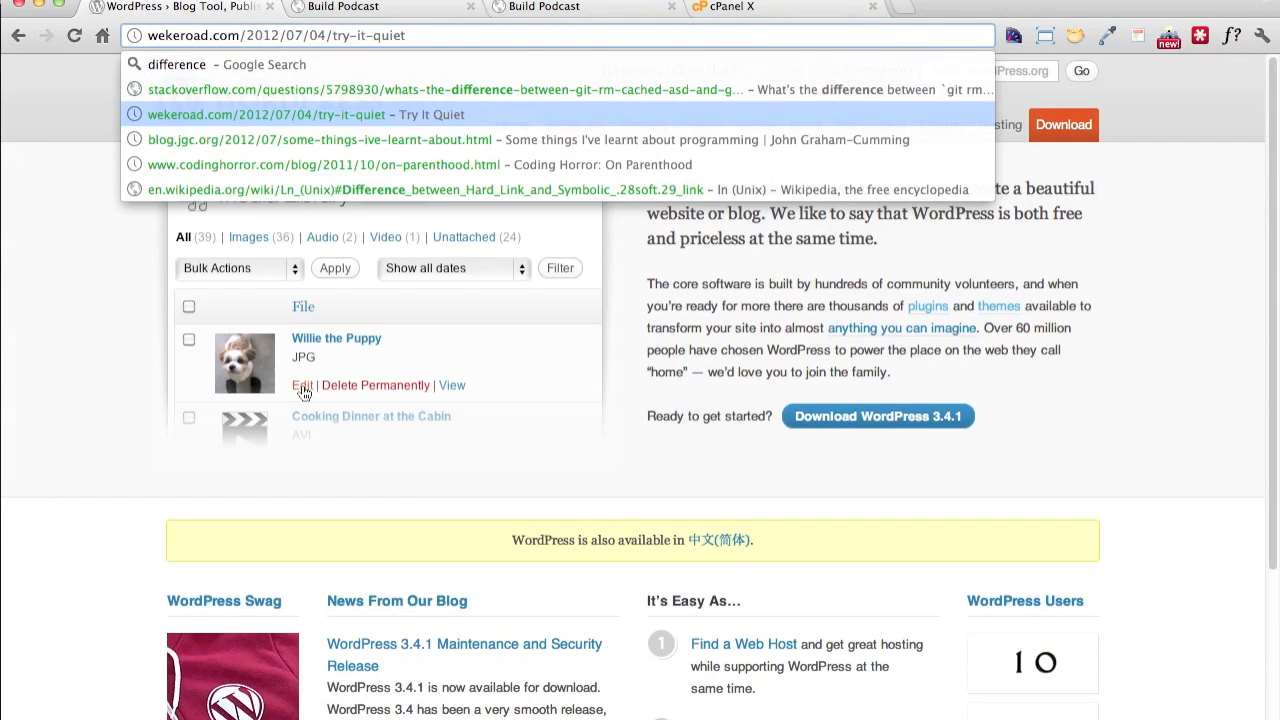
key(Up)
key(Up)
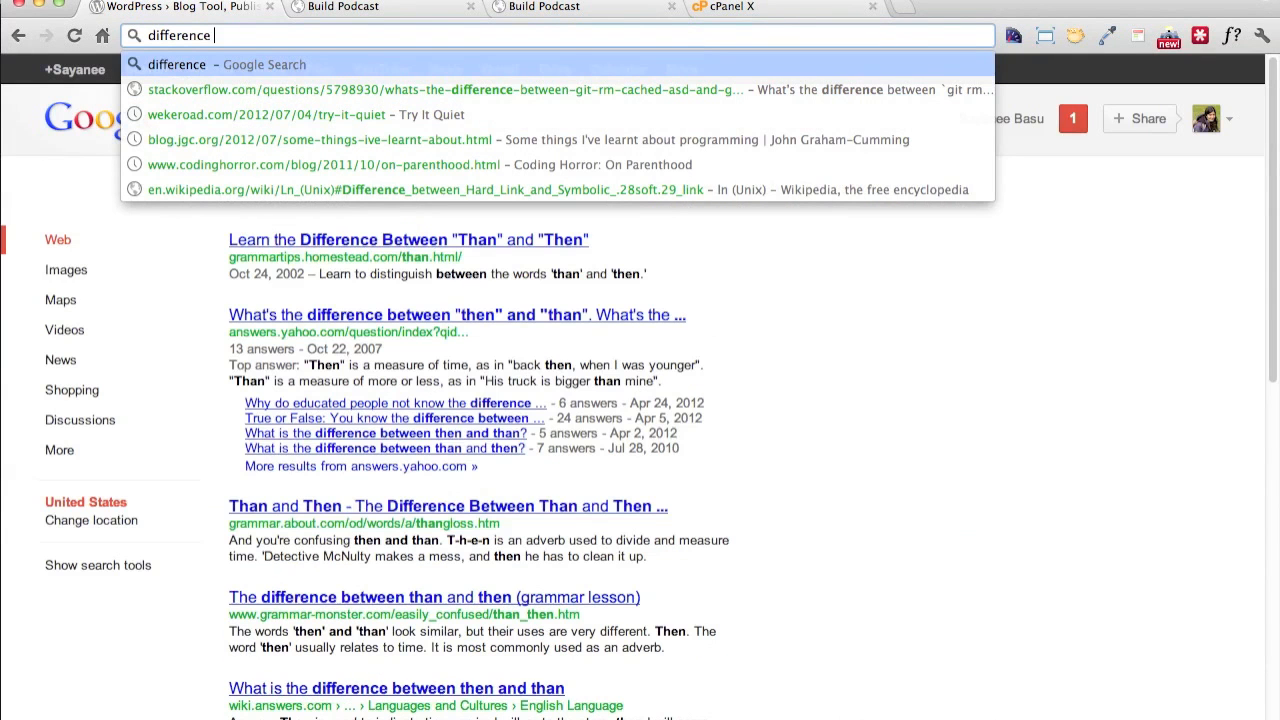
text(beyw)
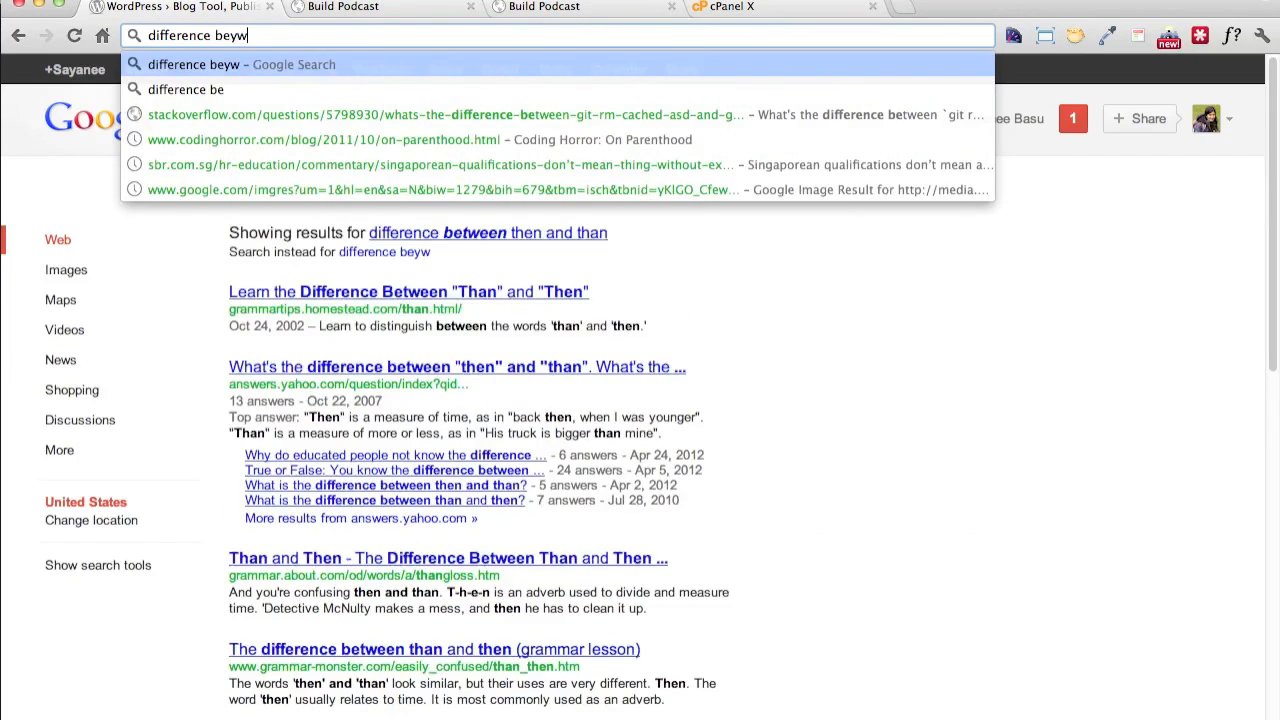
key(BackSpace)
text(tw)
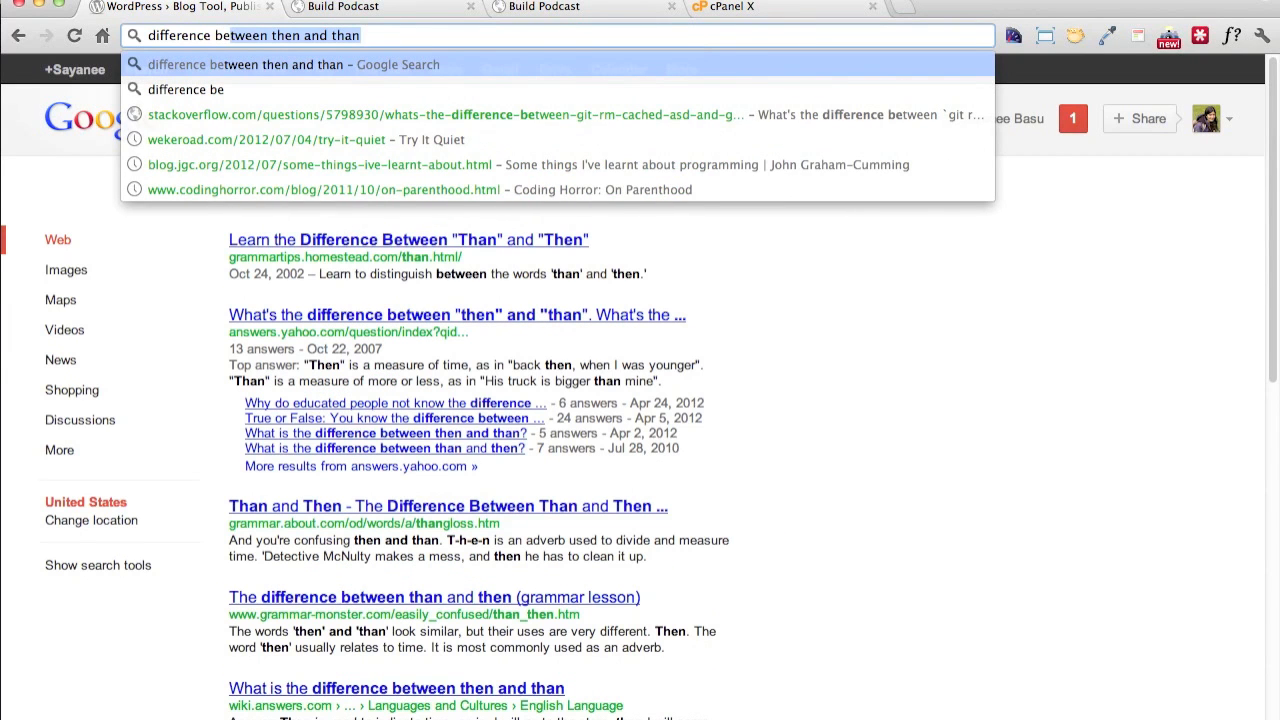
text(een )
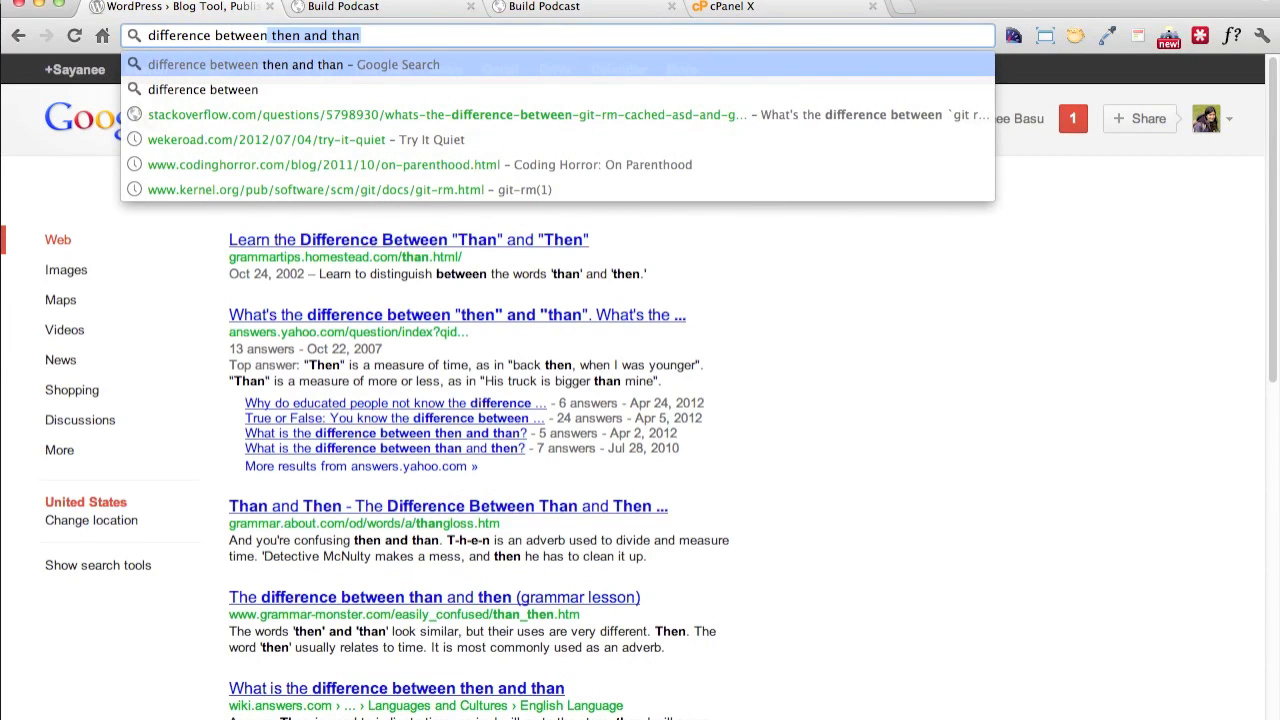
text(wordpress.com and)
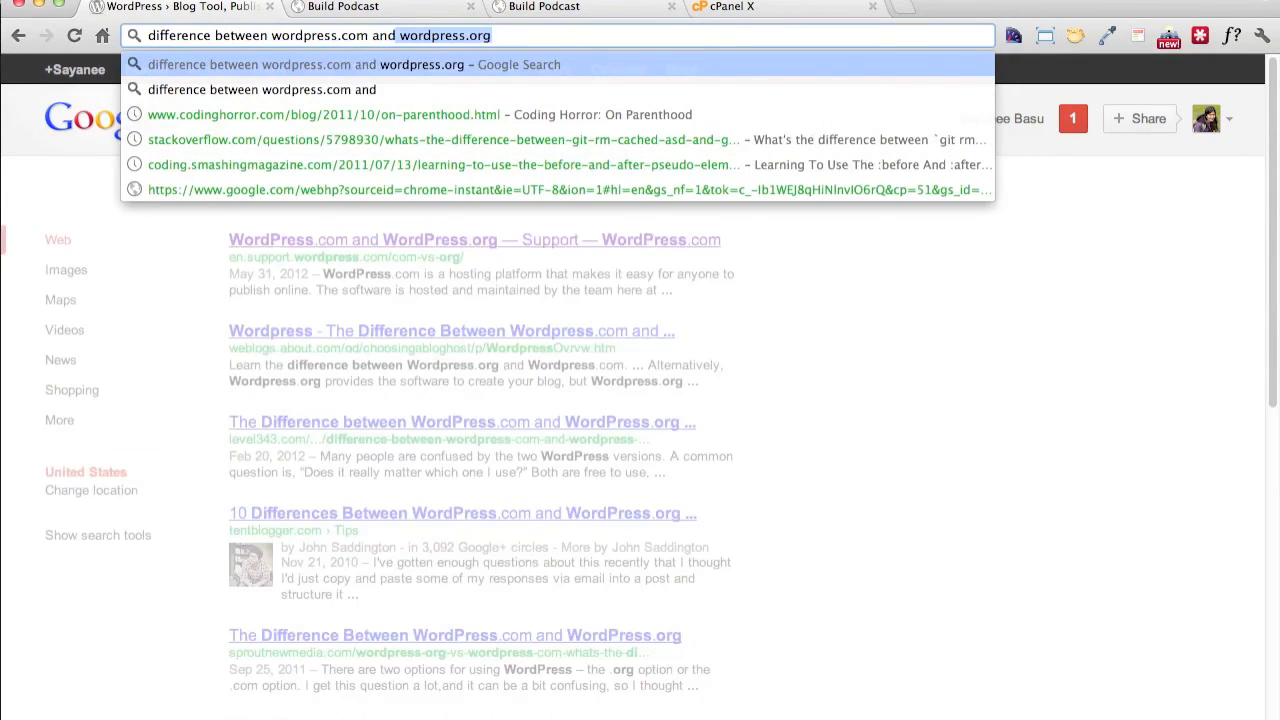
key(Return)
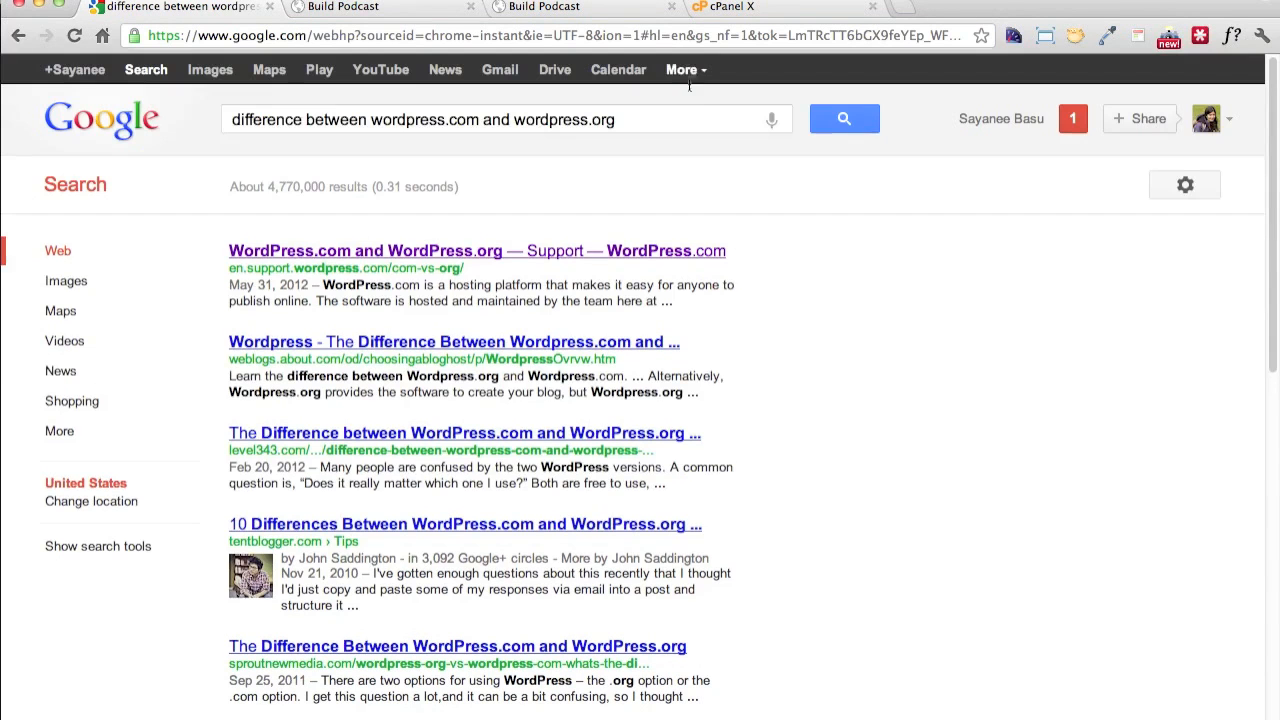
Open the WordPress.com Support article comparing WordPress.com and WordPress.org and read the benefits and cons of each
click(643, 250)
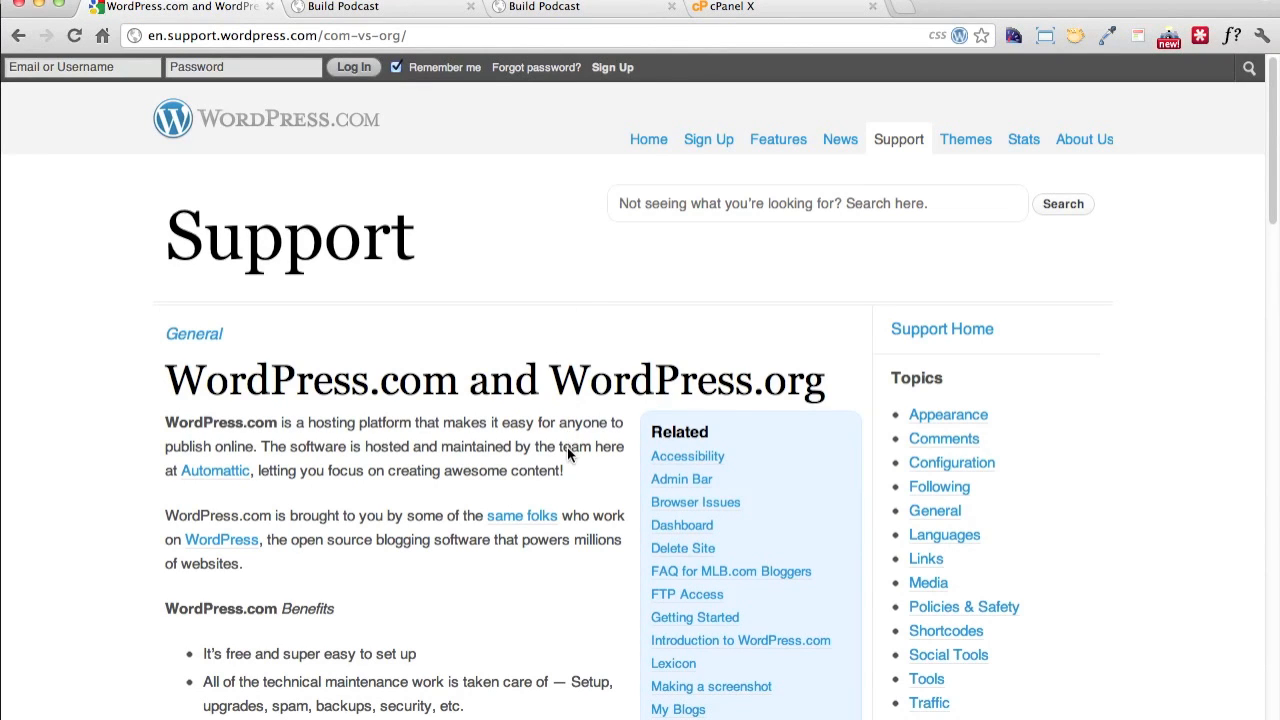
scroll(567, 447, down, 3)
scroll(567, 455, down, 9)
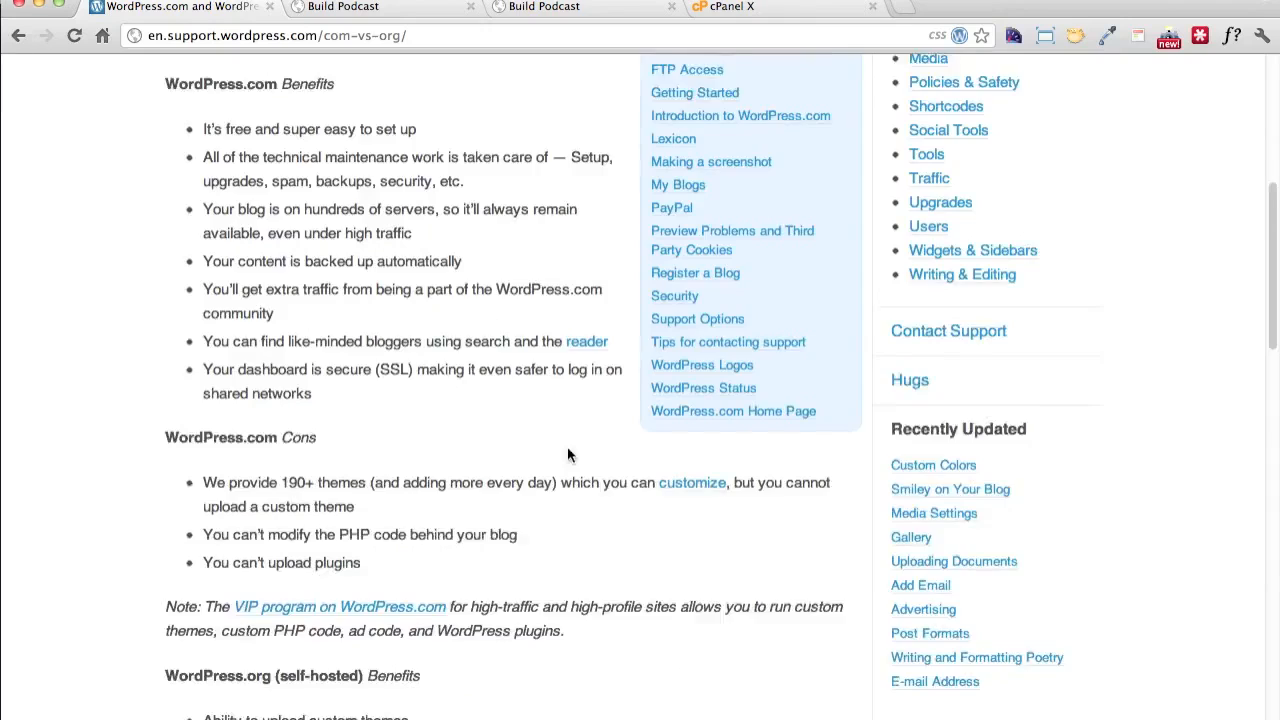
scroll(561, 462, up, 5)
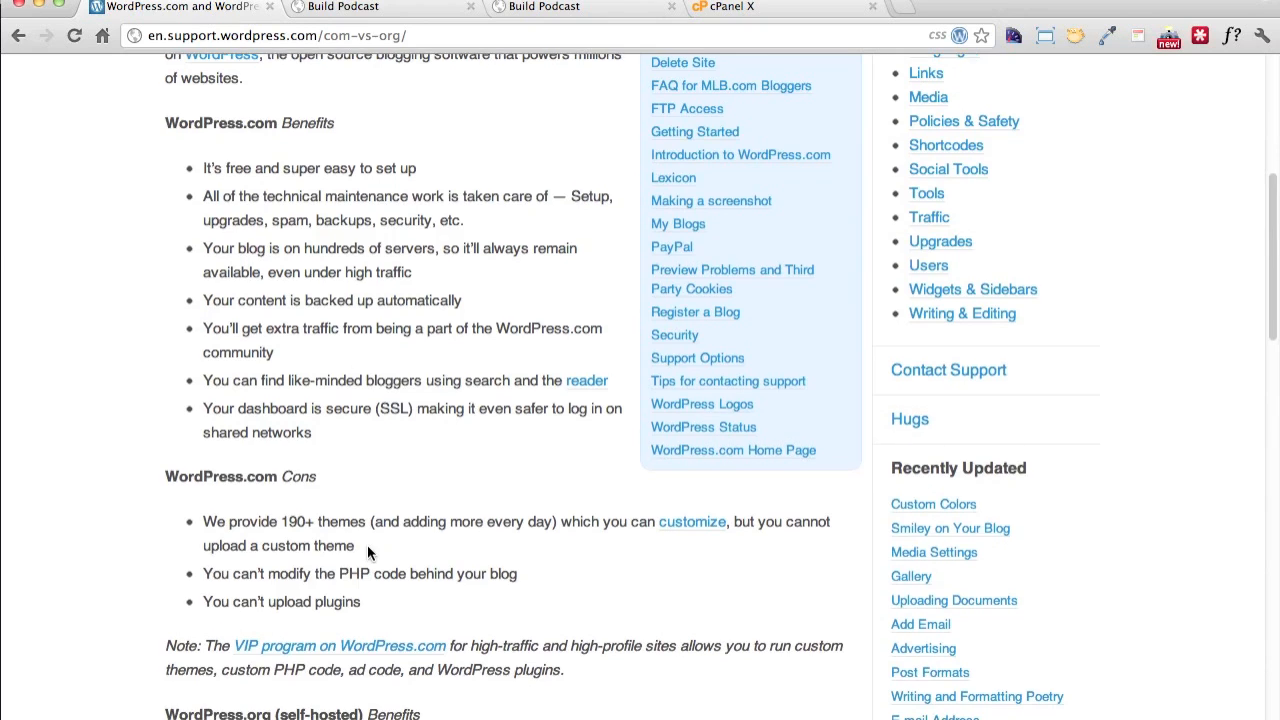
scroll(367, 545, down, 2)
scroll(367, 553, down, 3)
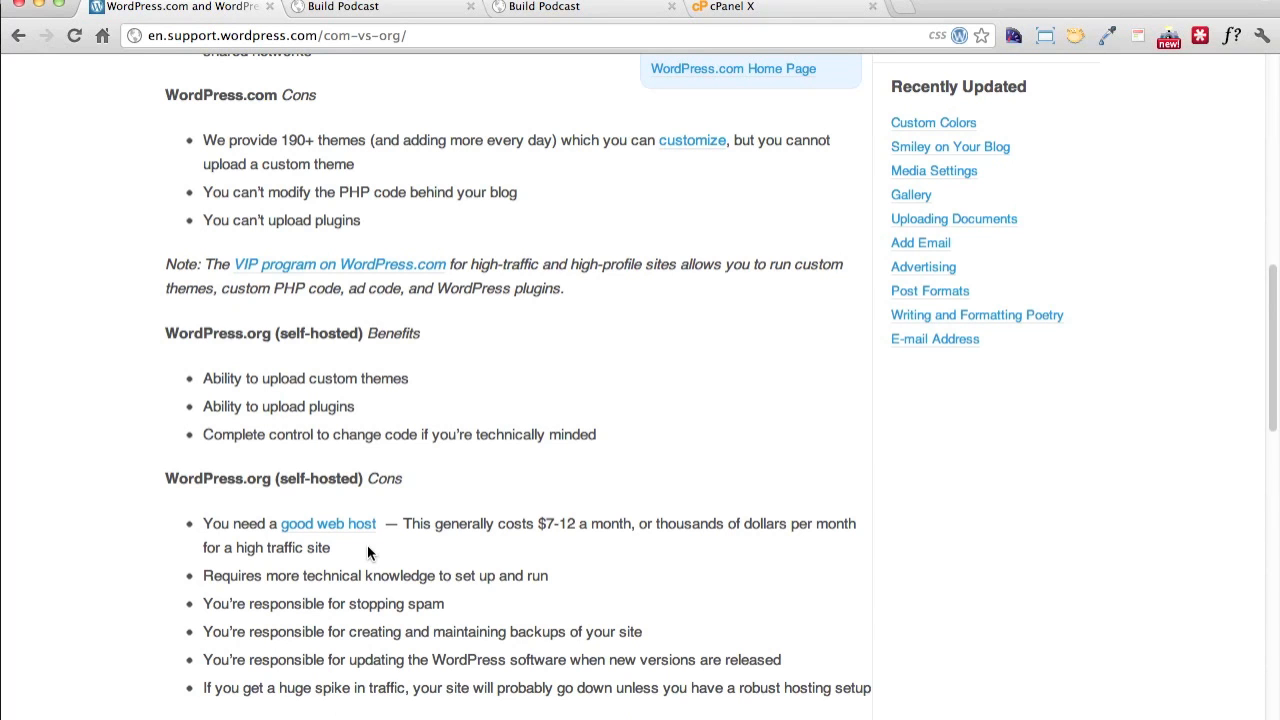
scroll(447, 559, down, 2)
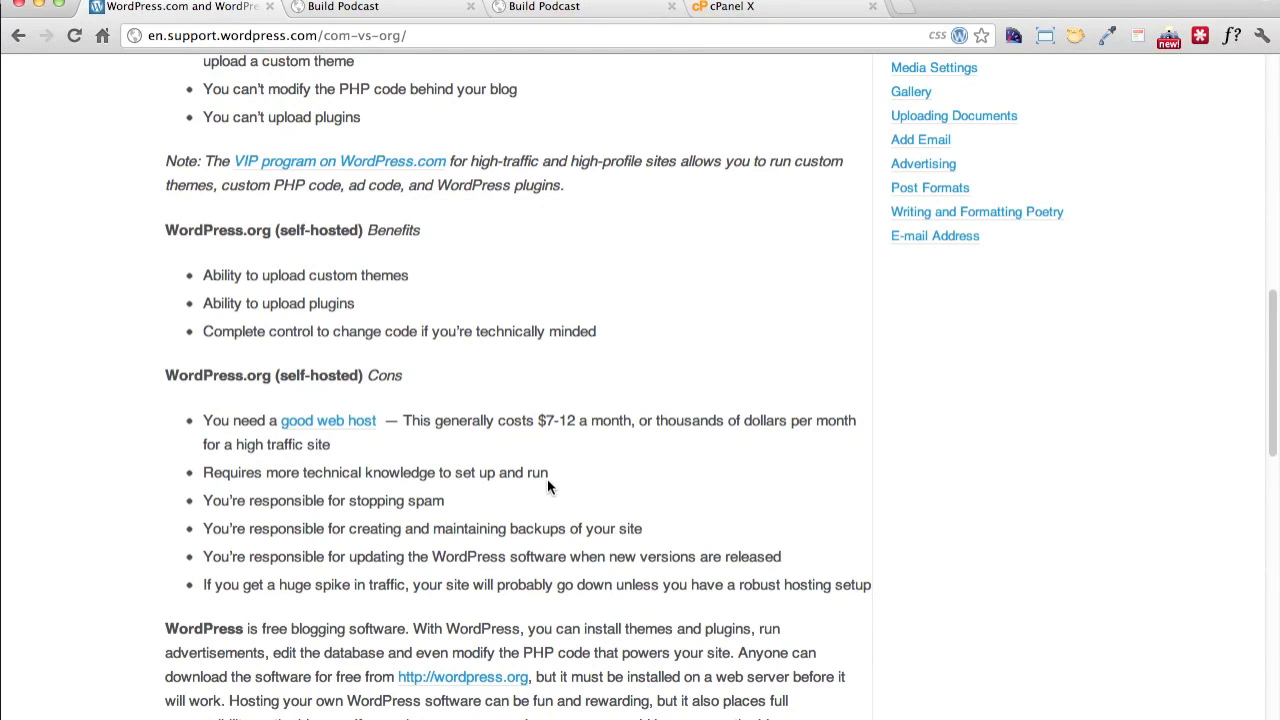
Return to wordpress.org and download the WordPress 3.4.1 .zip package from its download page
click(376, 30)
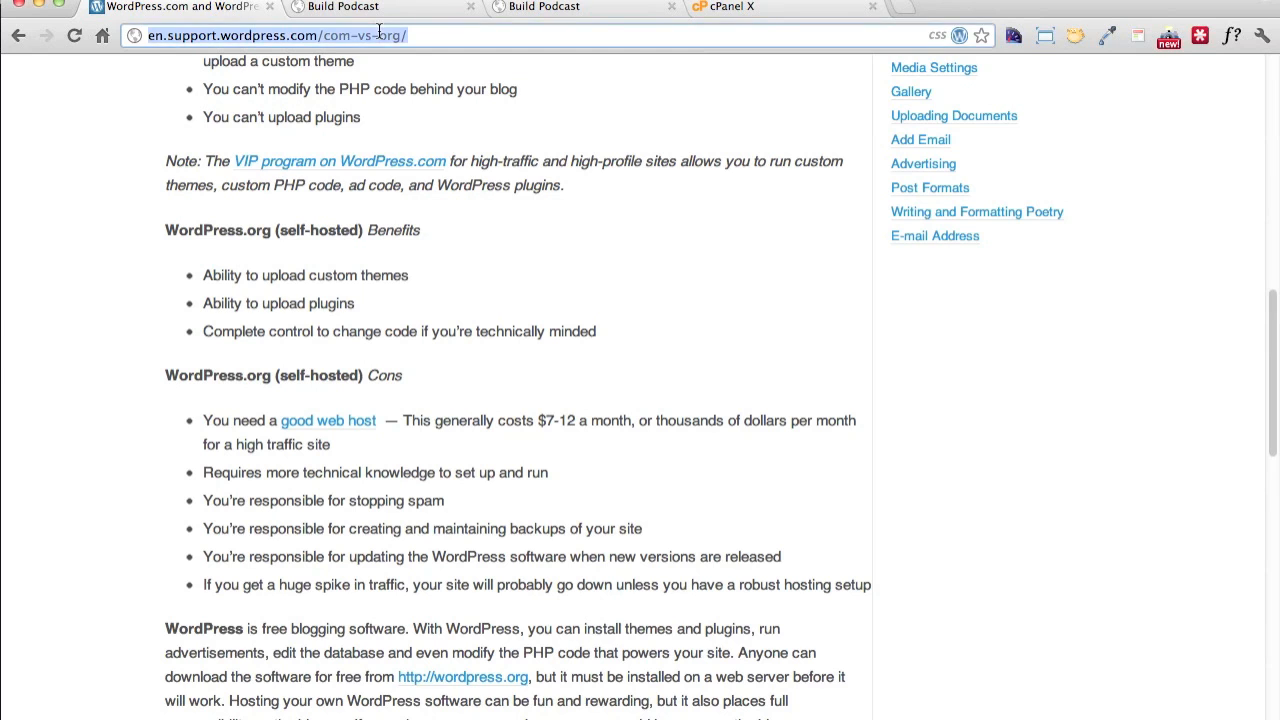
text(wordpress.org)
key(Return)
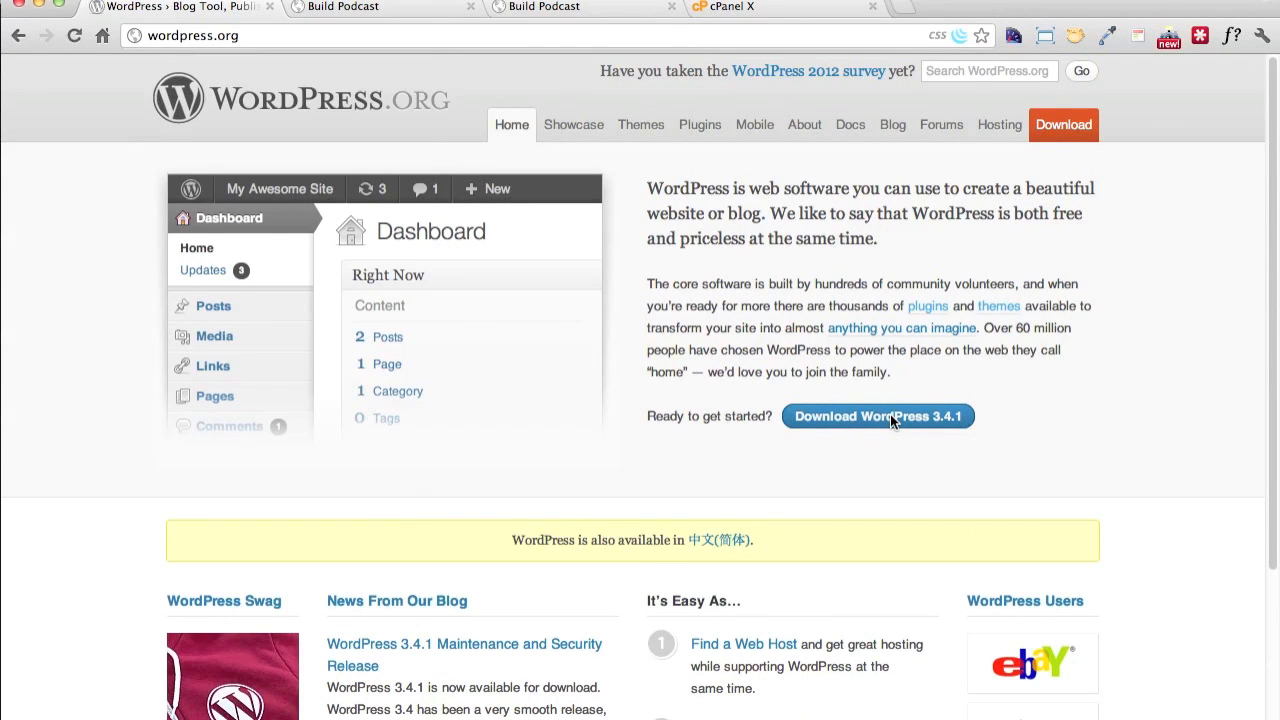
click(890, 416)
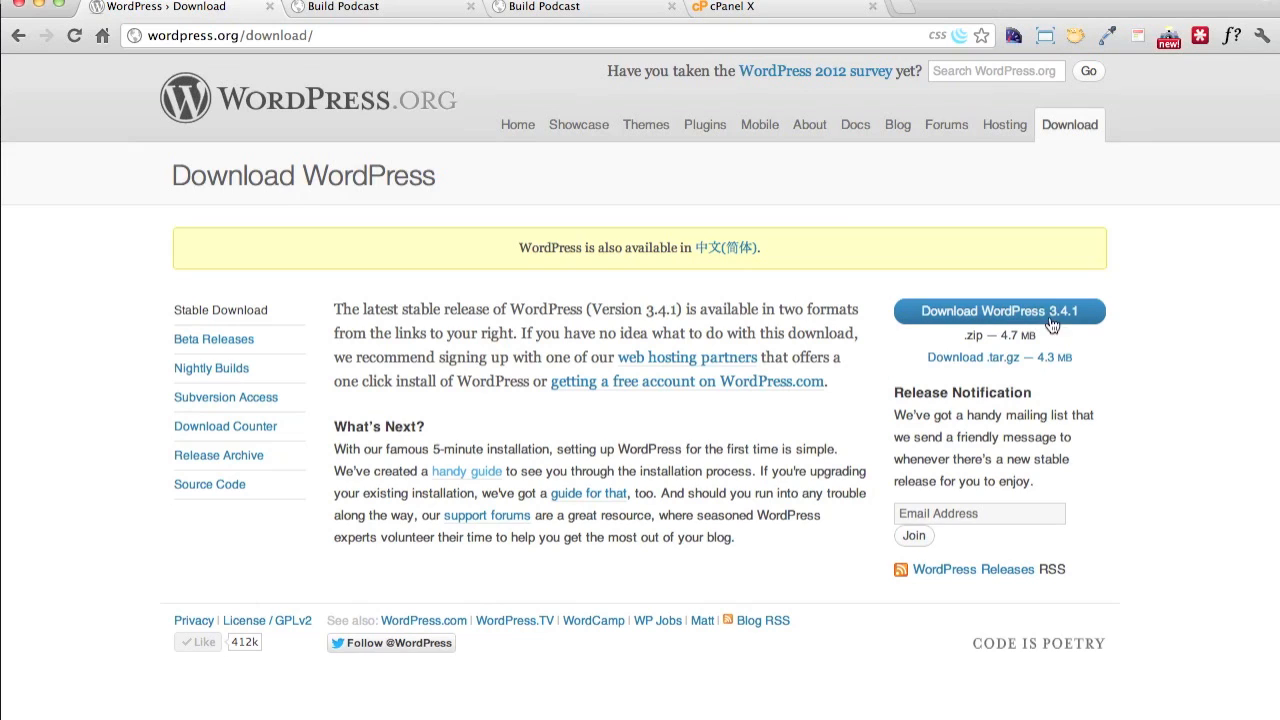
click(1006, 318)
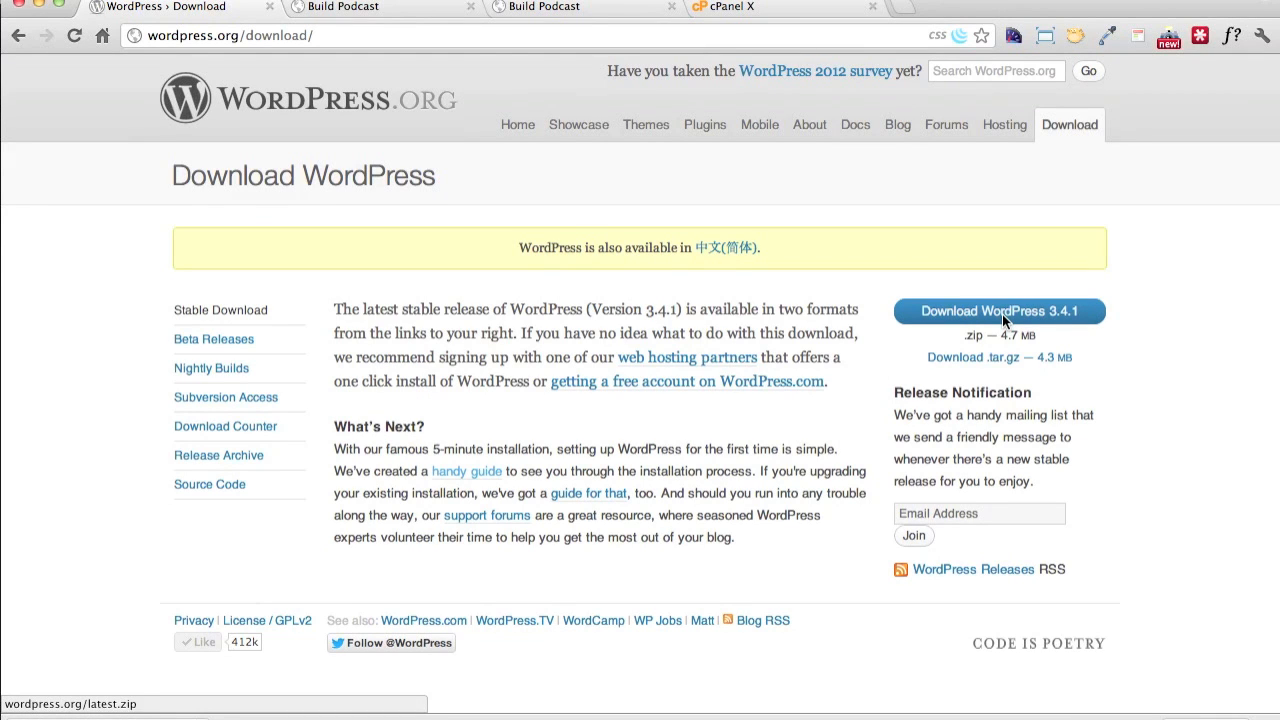
drag(1000, 336, 1038, 336)
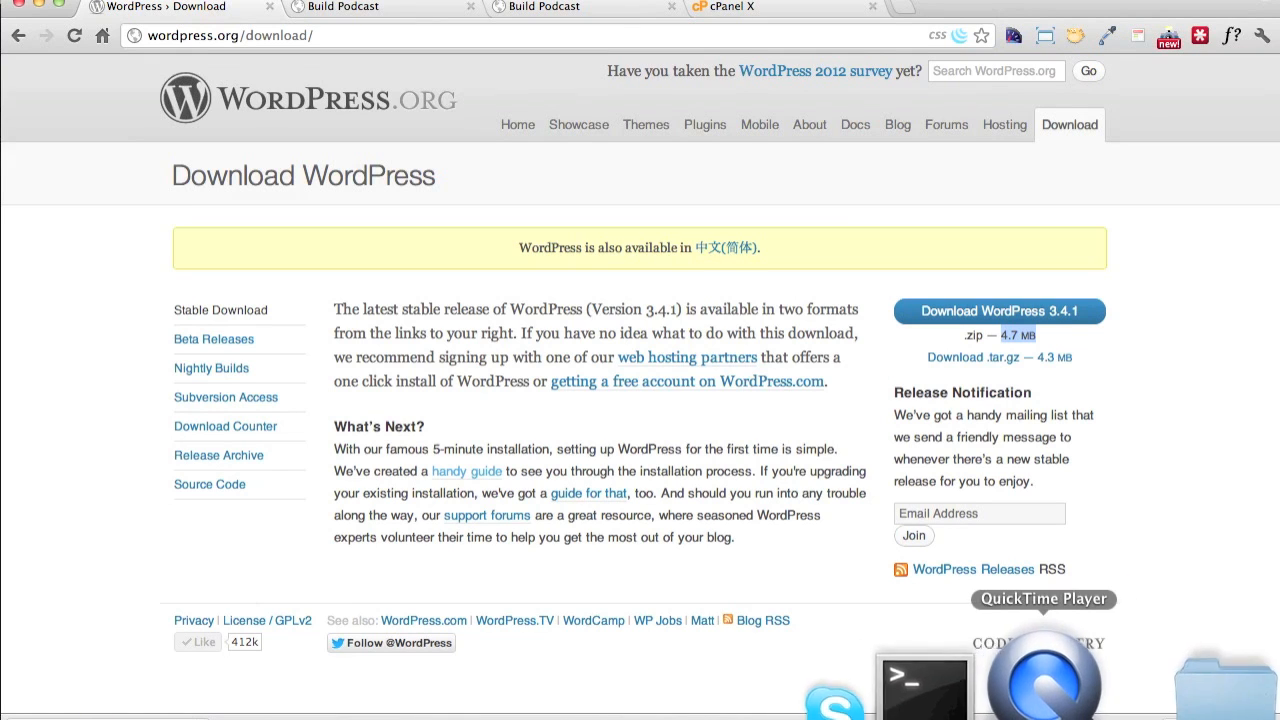
Extract the downloaded wordpress-3.4.1.zip and move the resulting wordpress folder onto the desktop
click(1162, 690)
click(1206, 588)
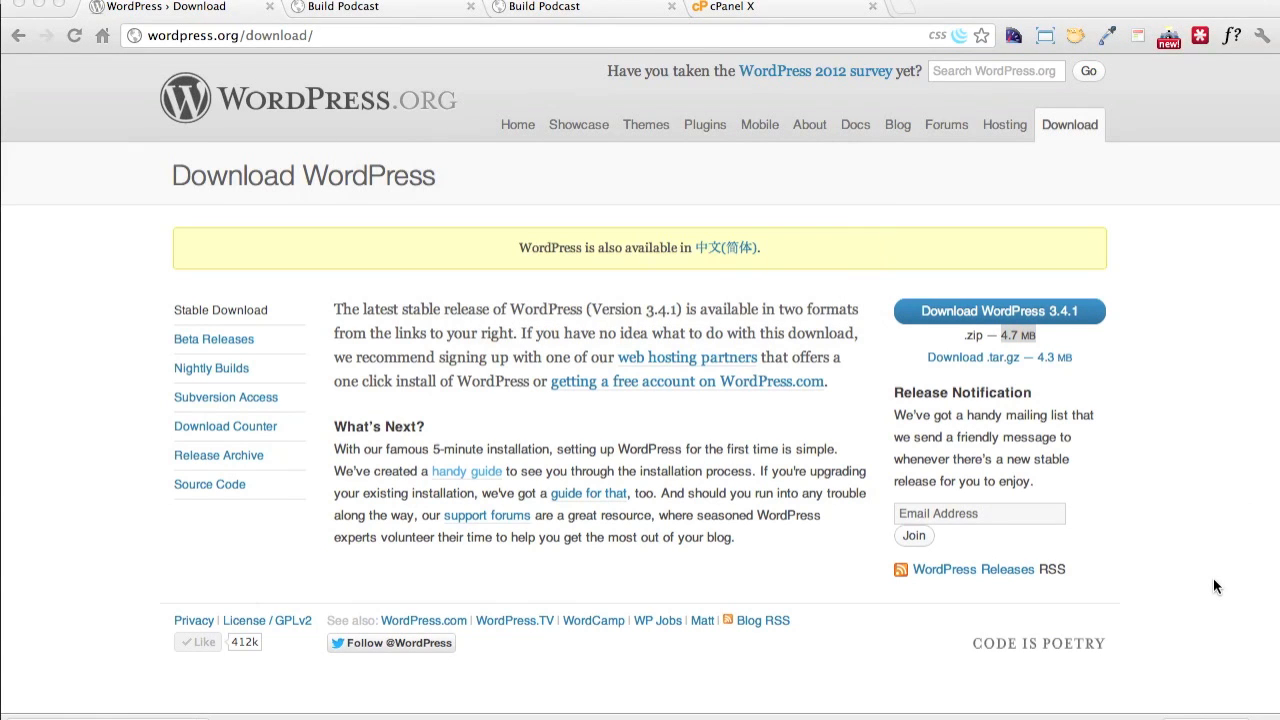
click(1171, 660)
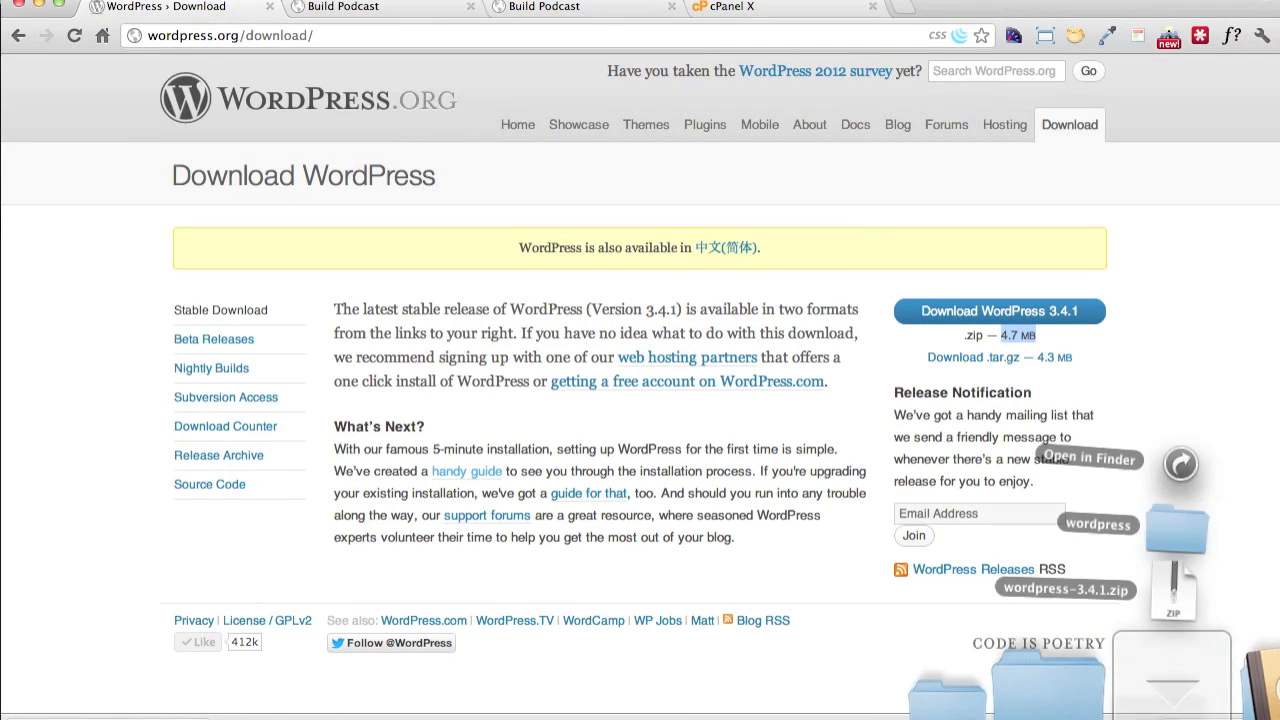
drag(1205, 529, 1195, 503)
key(F11)
key(F11)
key(ctrl+Right)
key(super+Tab)
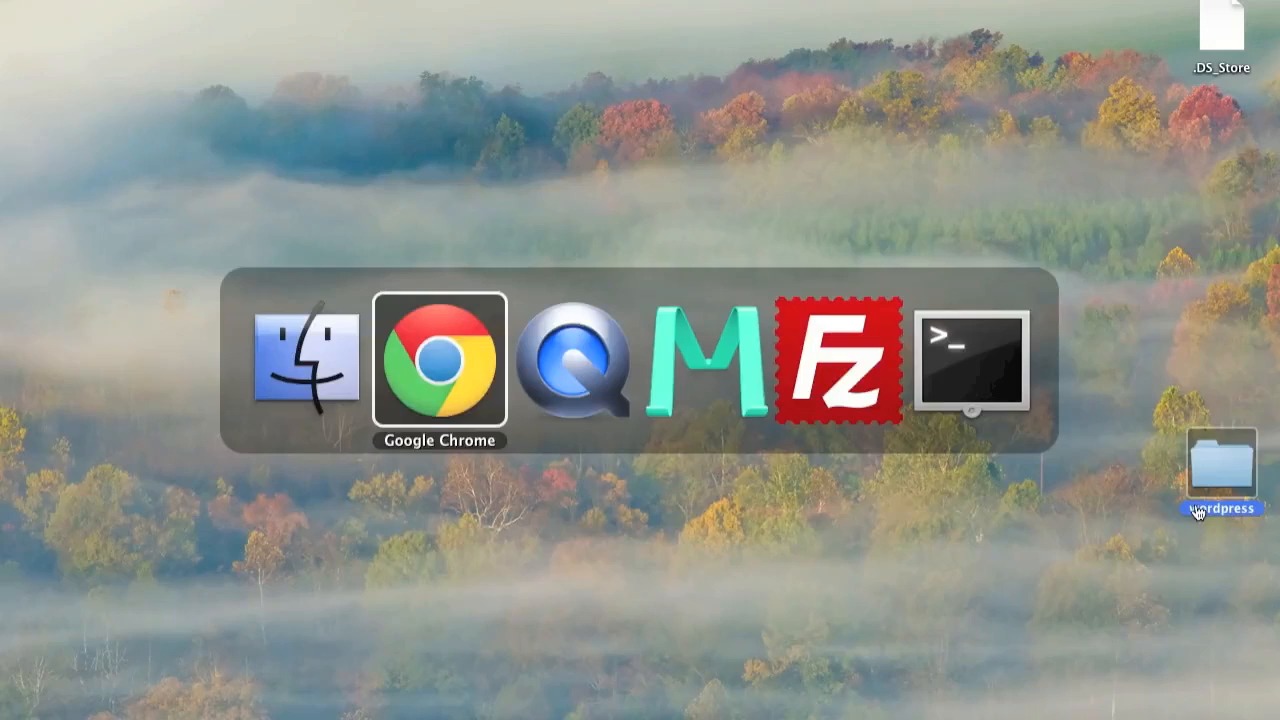
Switch to Chrome and open the Famous 5-Minute Install instructions through the handy guide on the WordPress download page
click(484, 39)
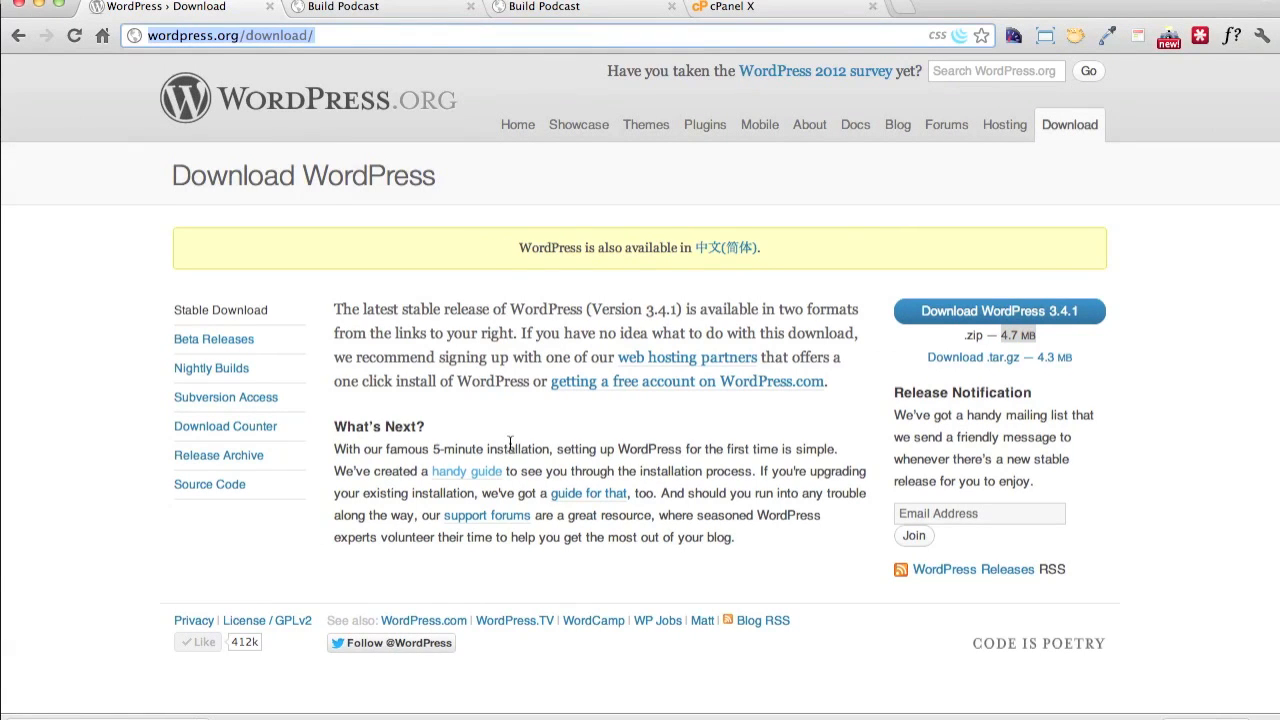
click(485, 474)
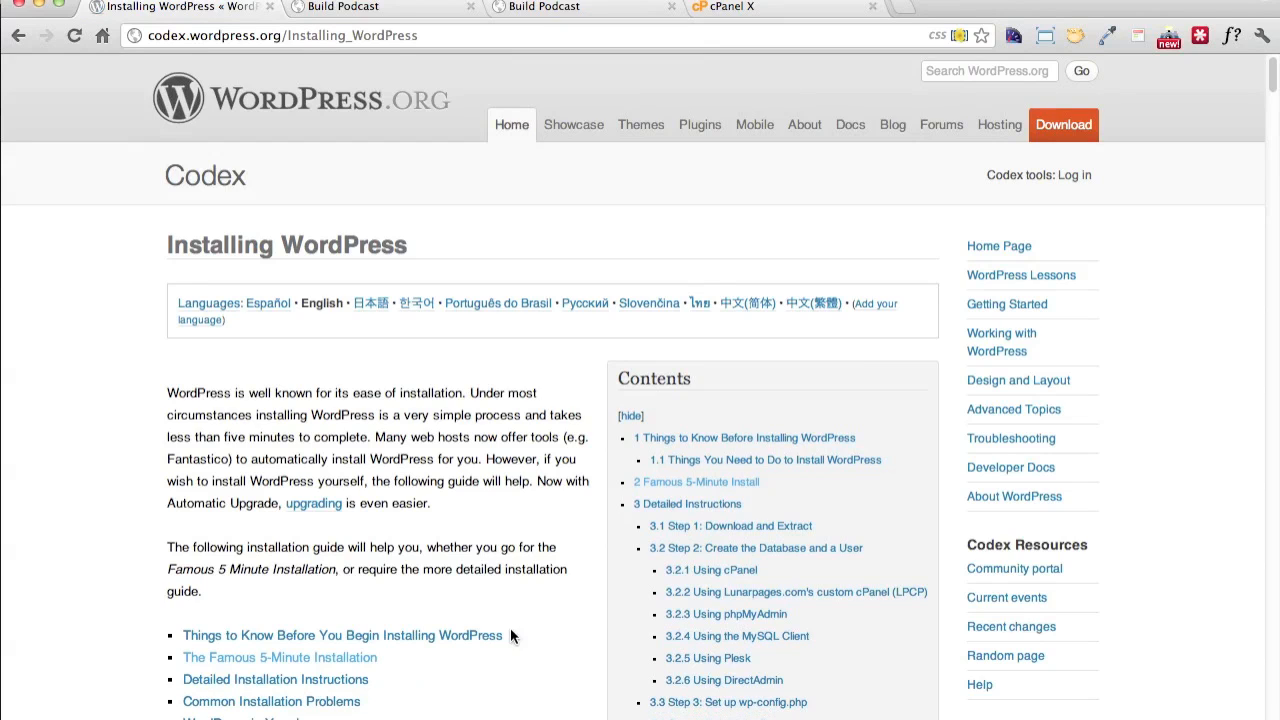
click(357, 657)
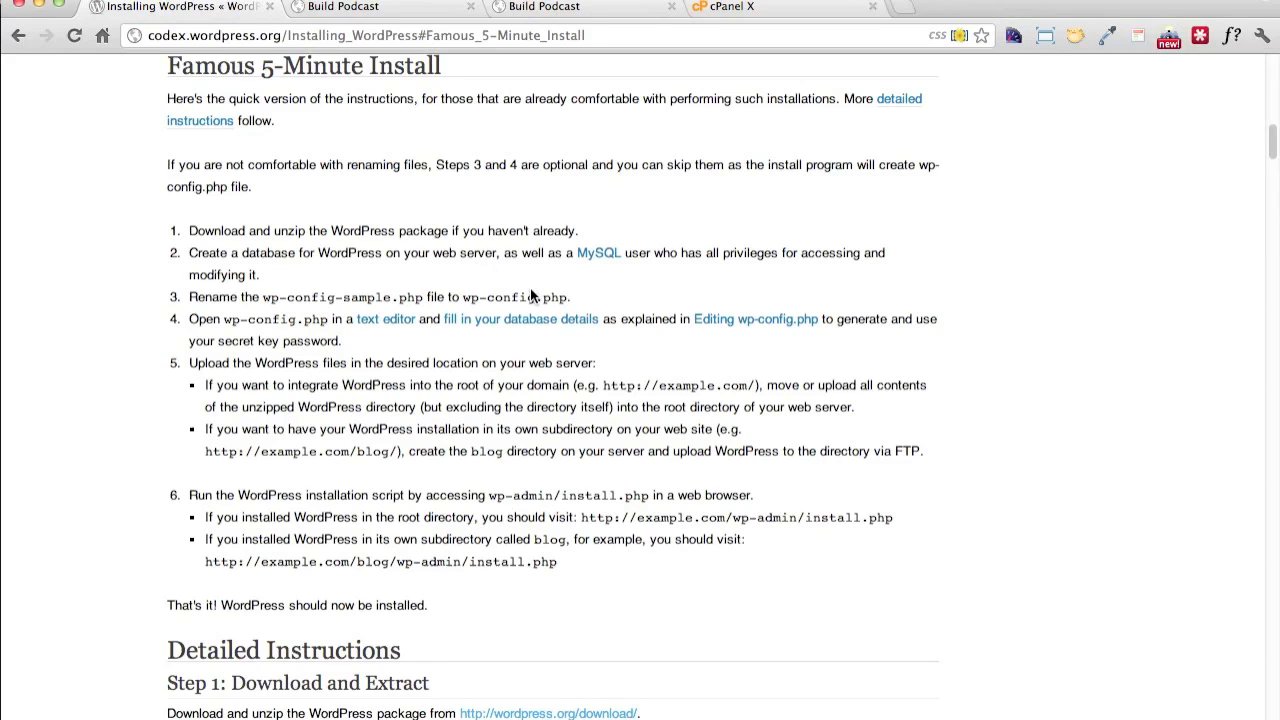
In the terminal, list the Desktop contents and open the wordpress folder in Sublime Text with "subl wordpress/"
key(ctrl+grave)
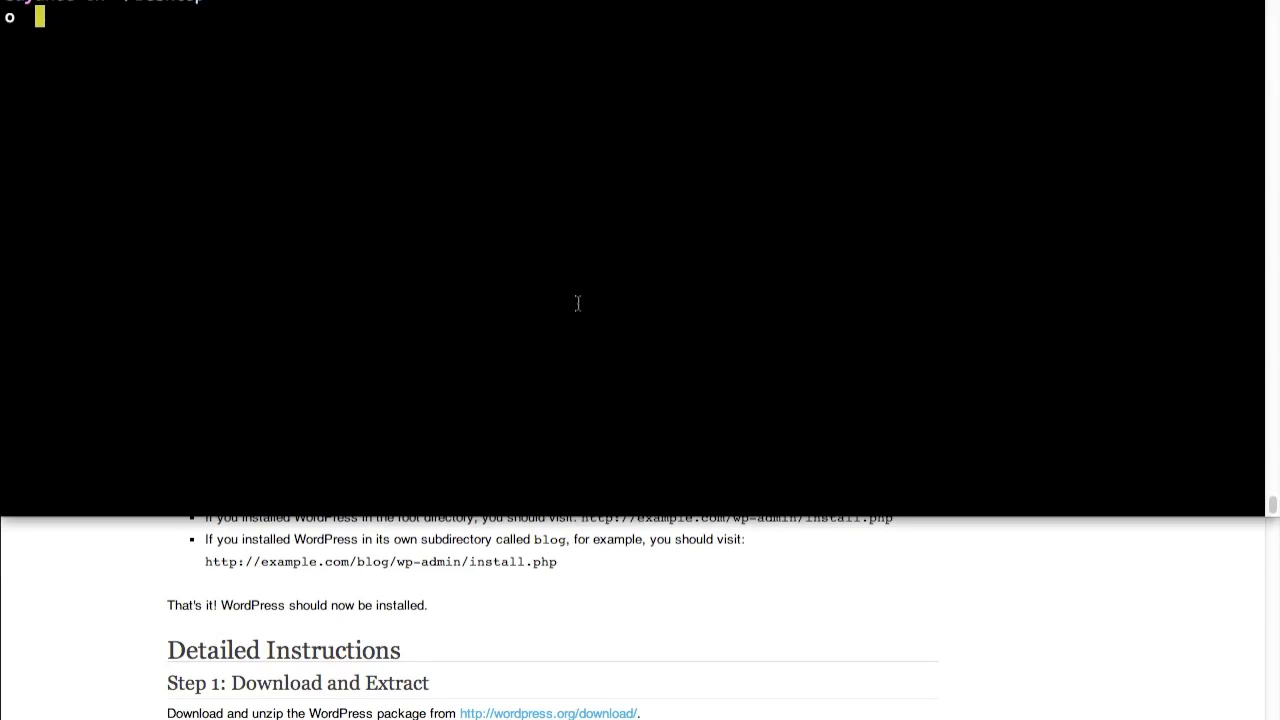
text(ls)
key(Return)
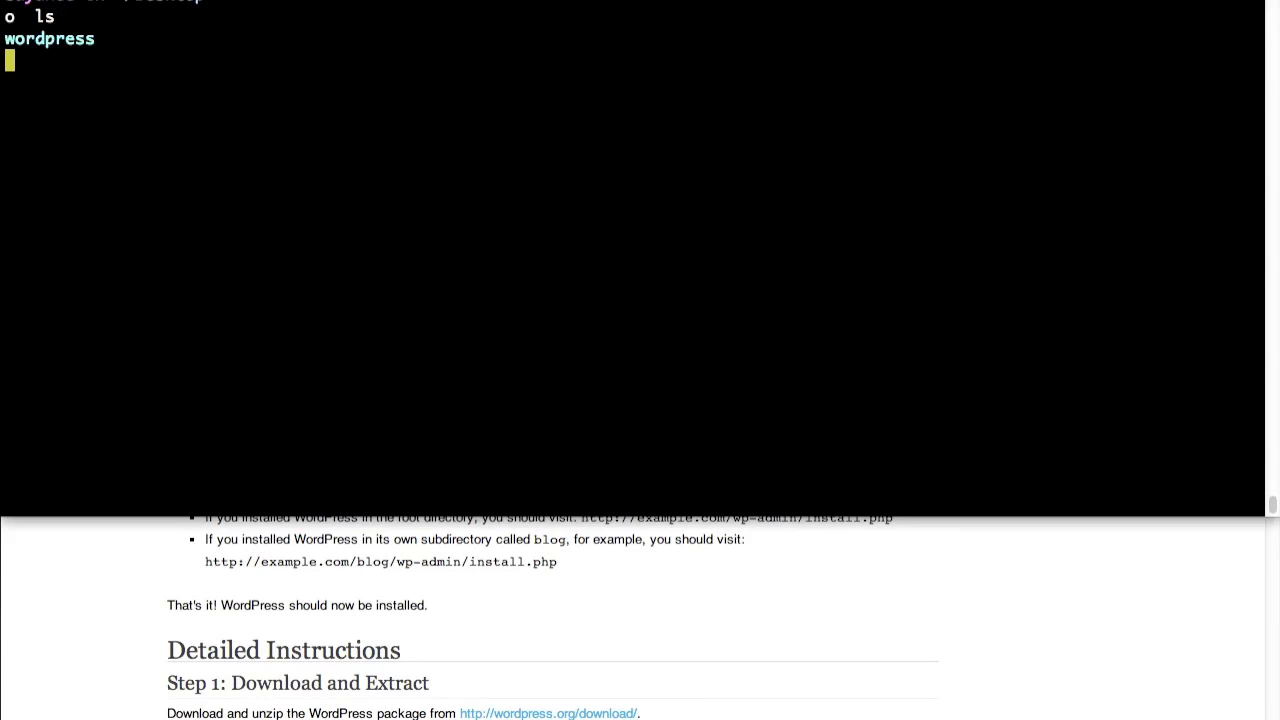
text(cd)
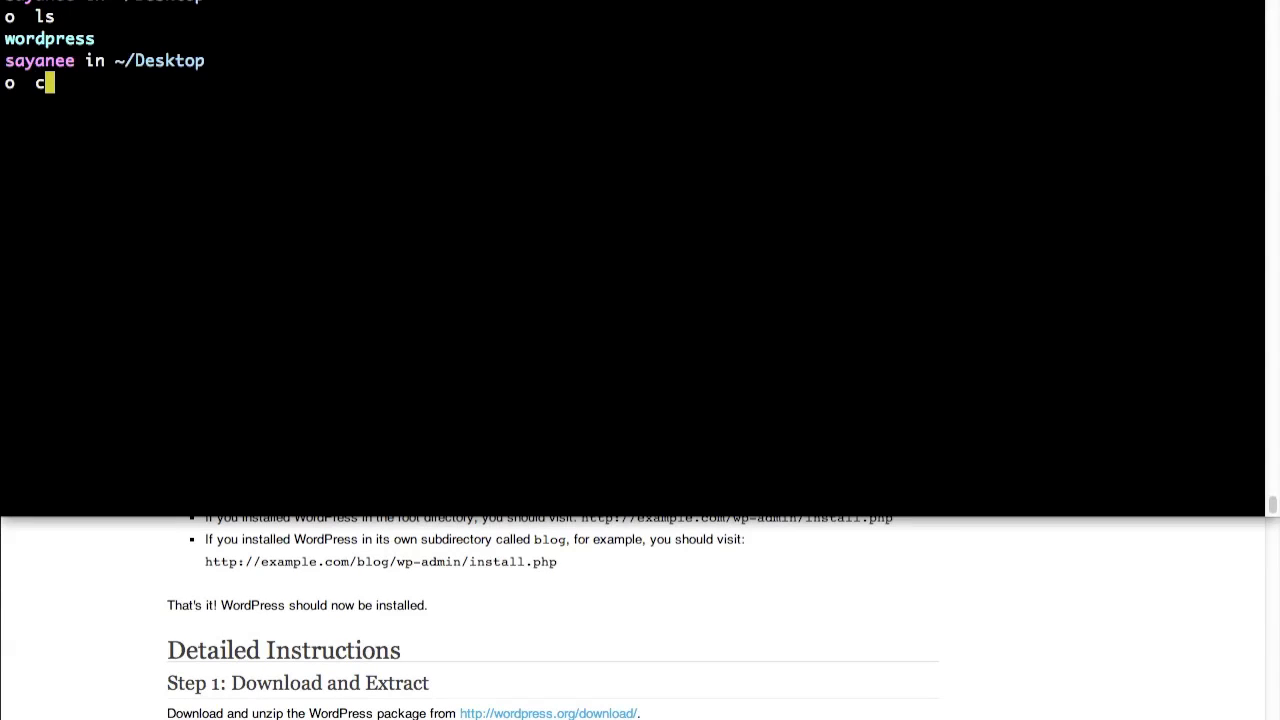
key(BackSpace)
key(BackSpace)
key(BackSpace)
text(subl word)
key(Tab)
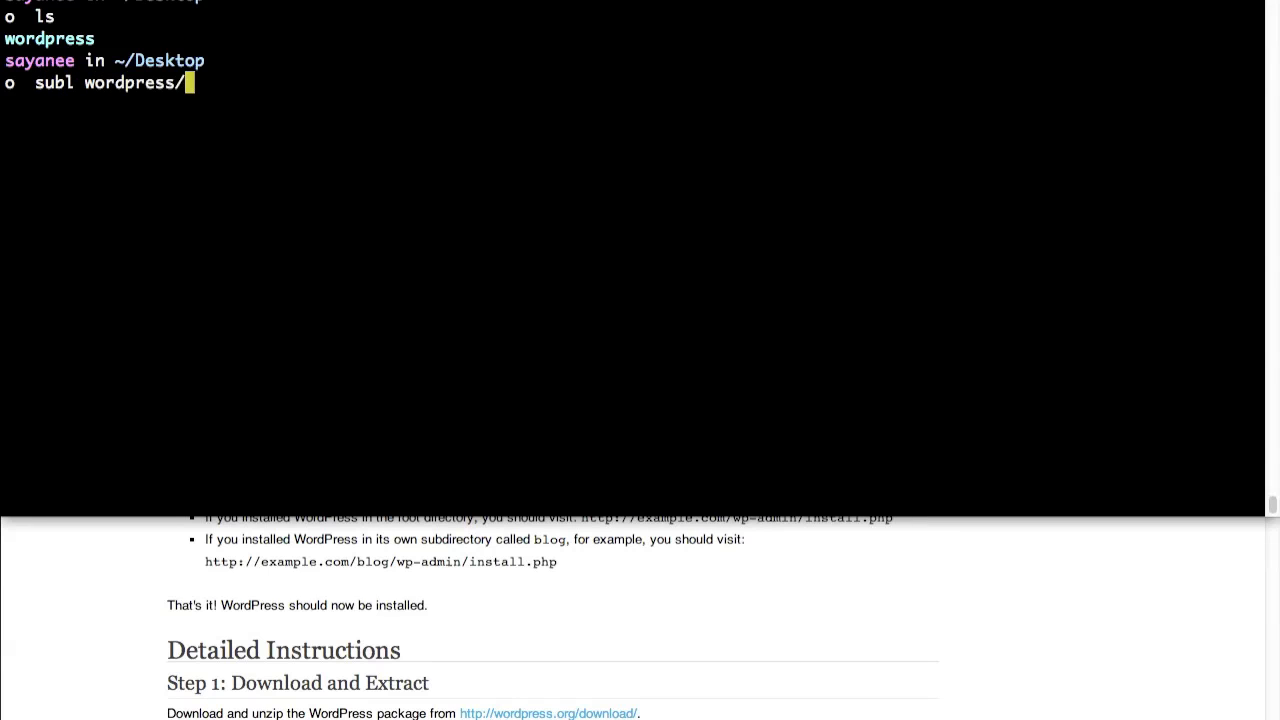
key(Return)
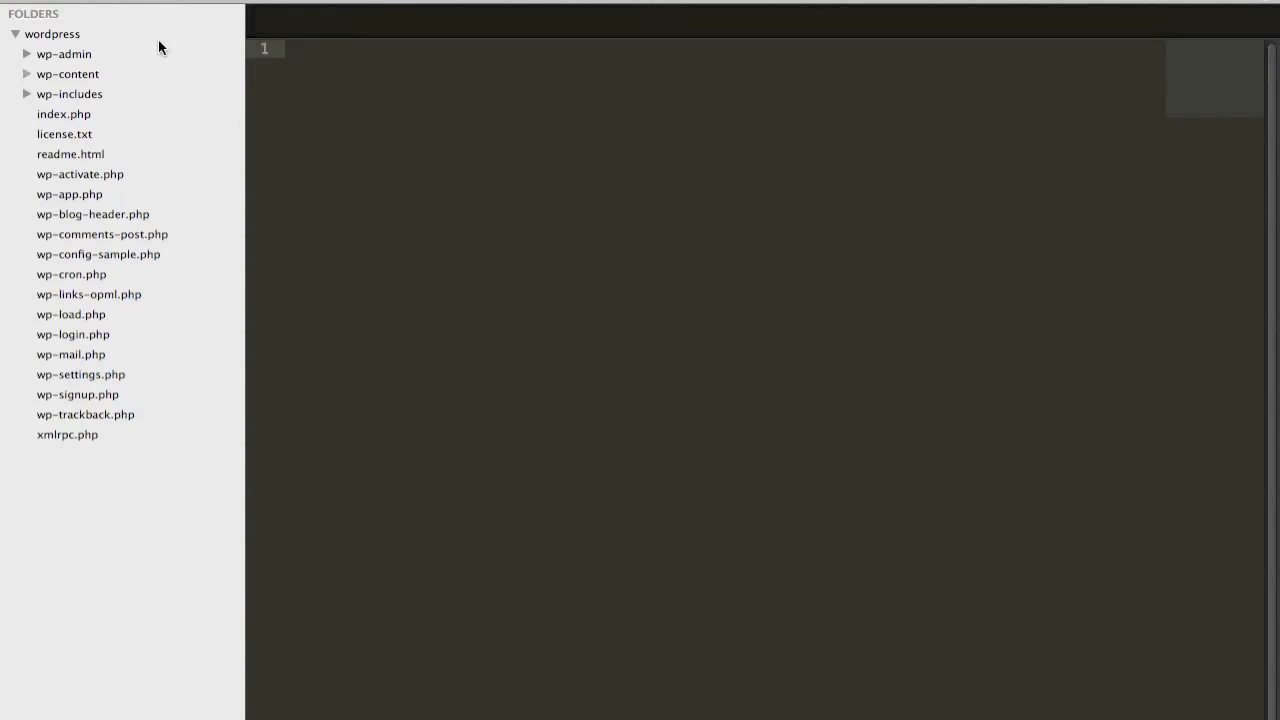
View the code of index.php and readme.html in the wordpress folder
click(56, 115)
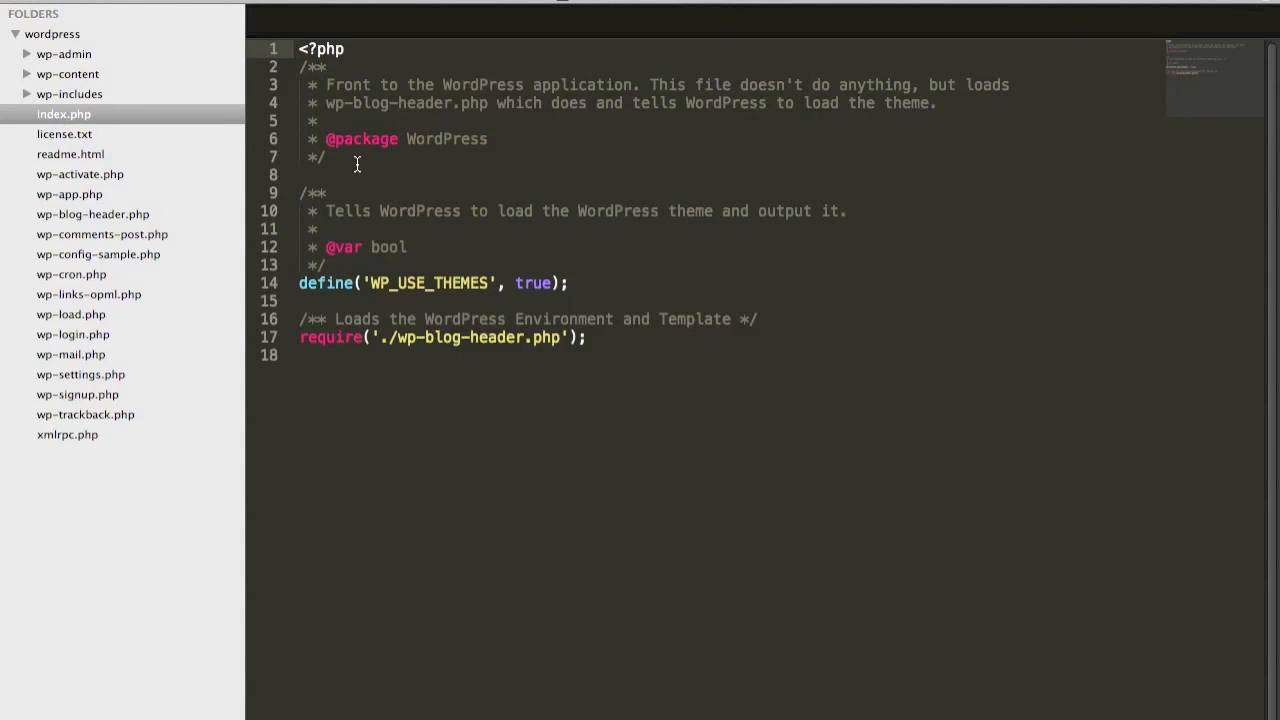
click(89, 160)
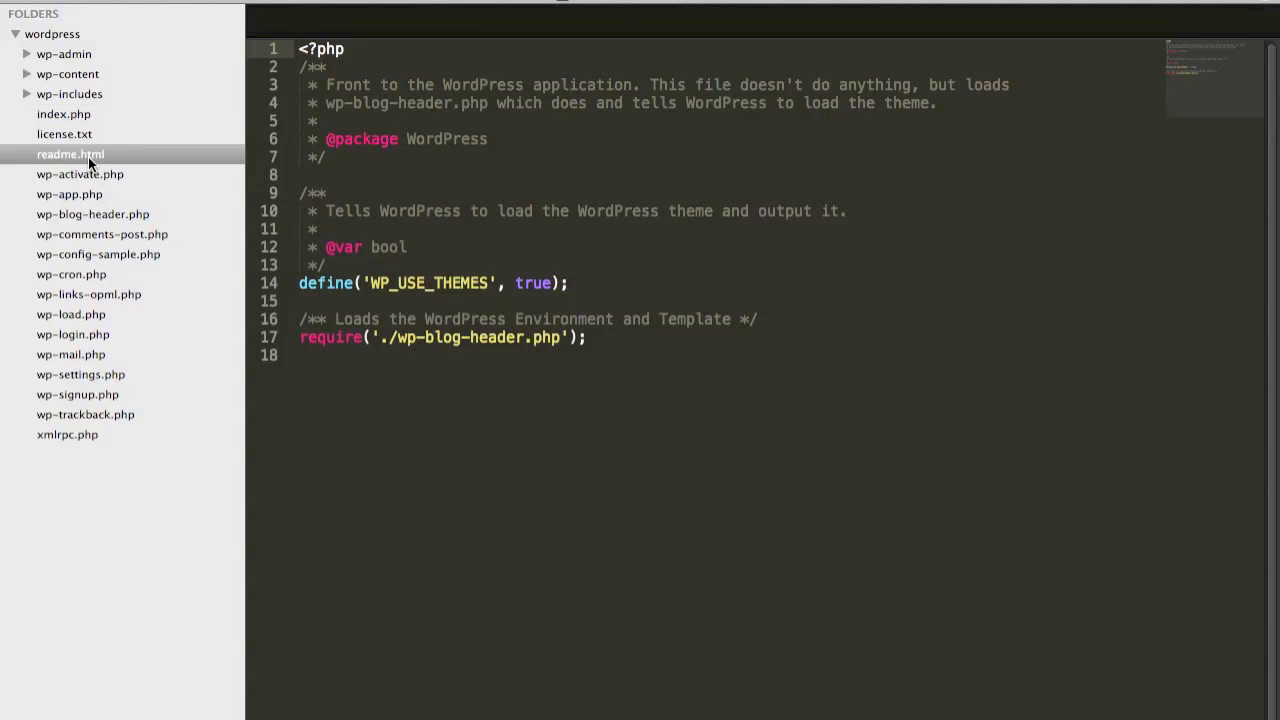
scroll(503, 331, down, 10)
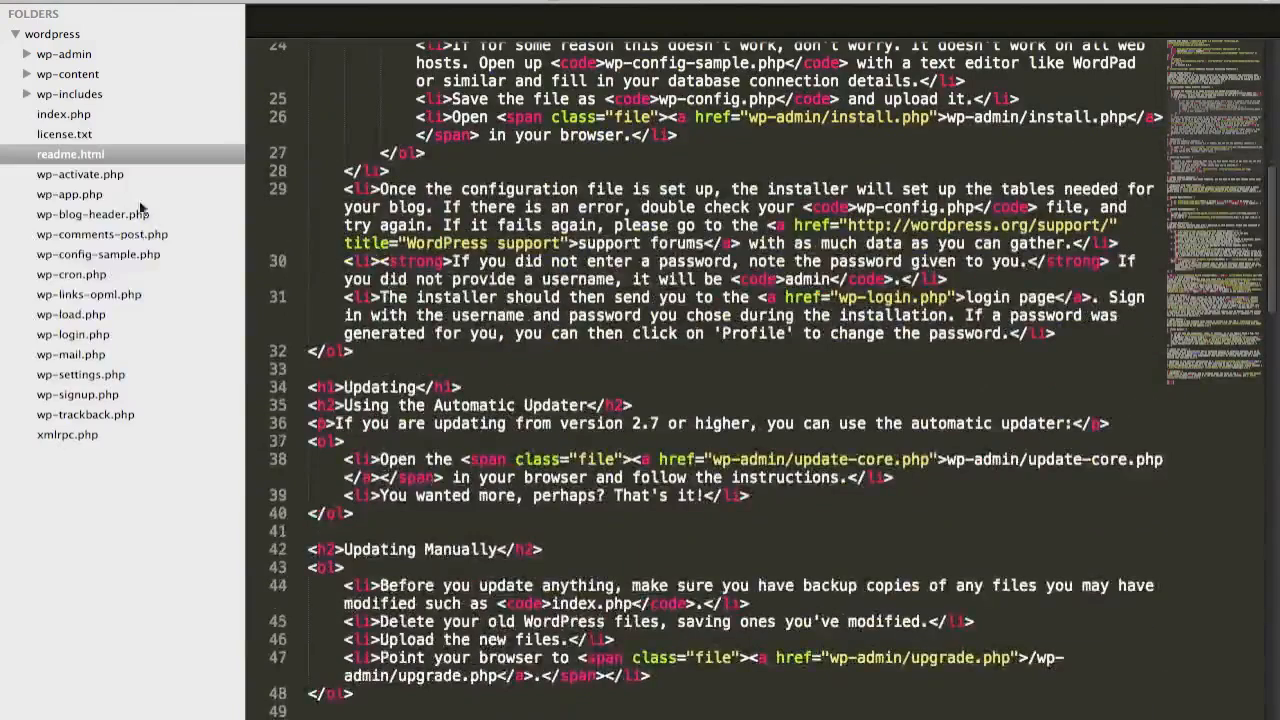
Switch to Finder, open readme.html from the desktop's wordpress folder in the browser, and read its installation instructions and system requirements
key(super+Tab)
key(super+Tab)
key(super+Tab)
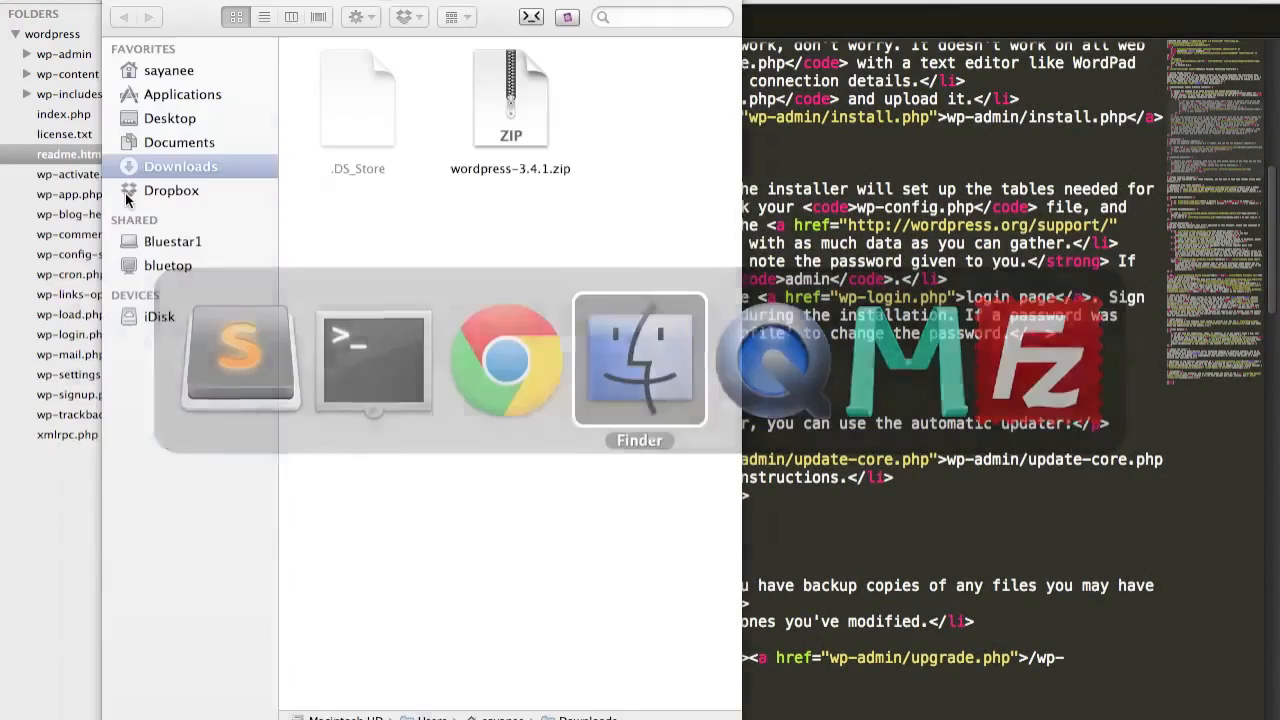
click(190, 122)
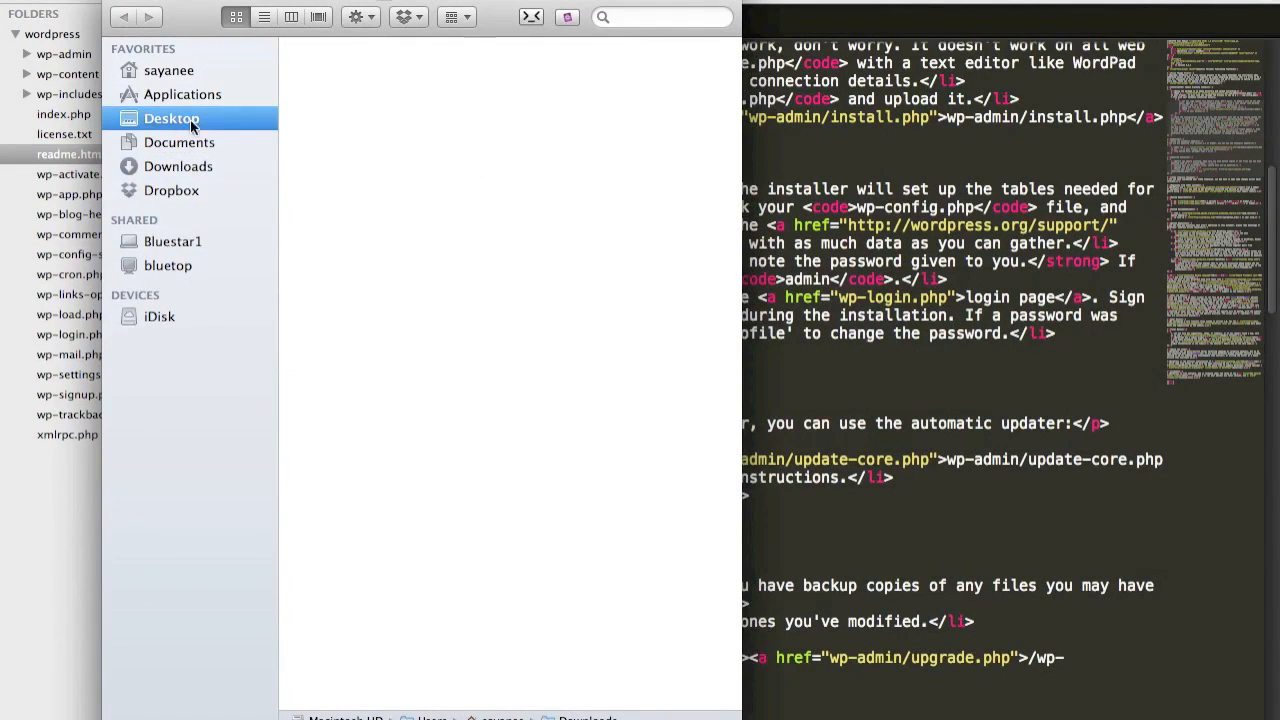
double_click(488, 108)
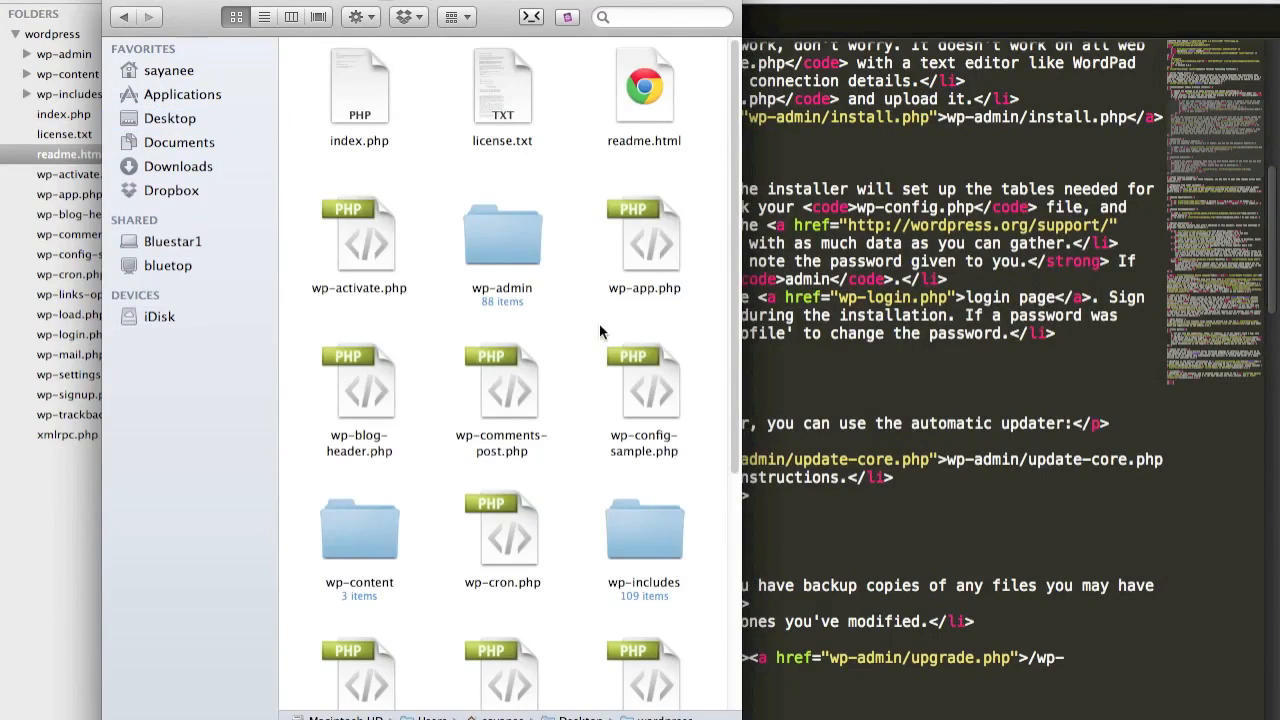
scroll(607, 390, down, 3)
scroll(604, 390, up, 3)
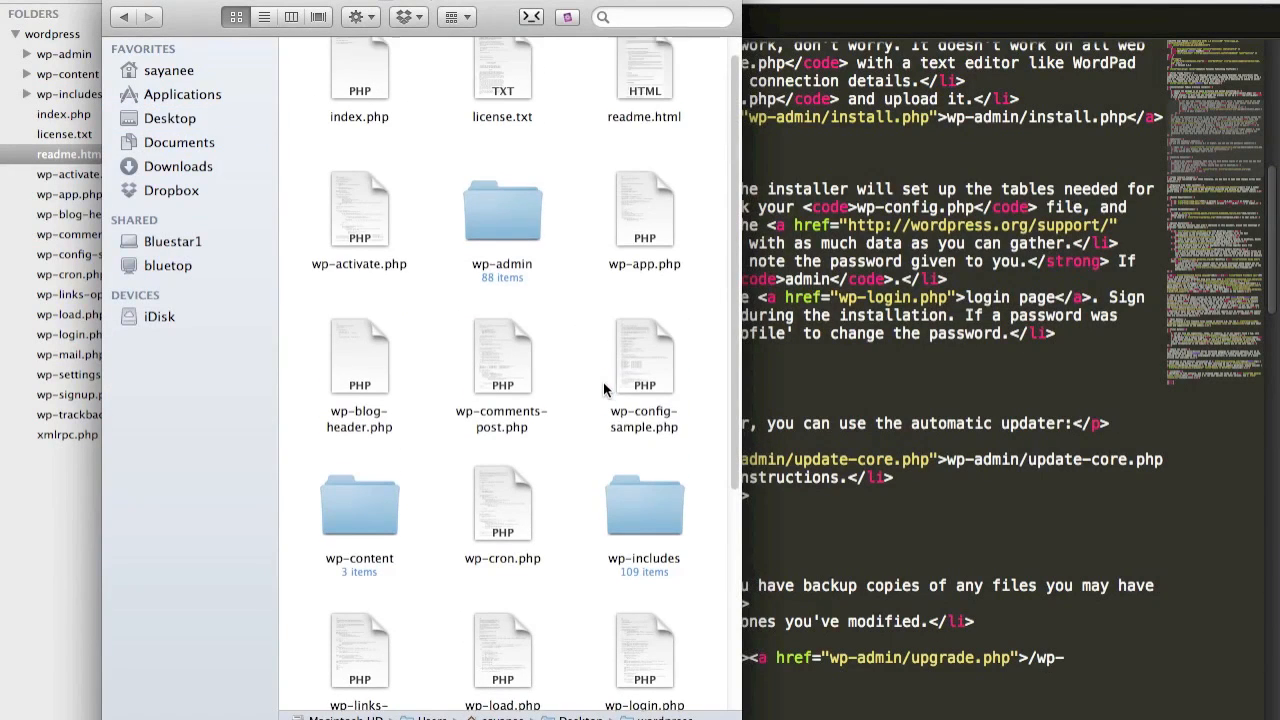
click(650, 106)
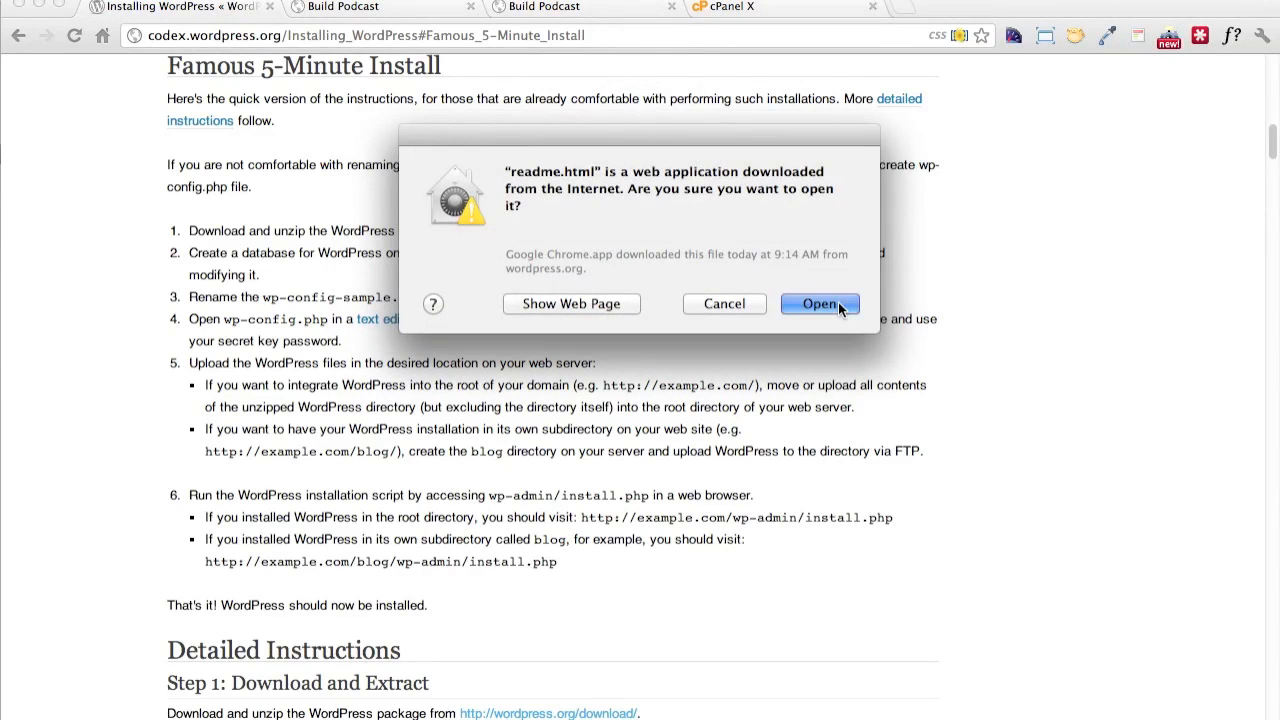
click(840, 306)
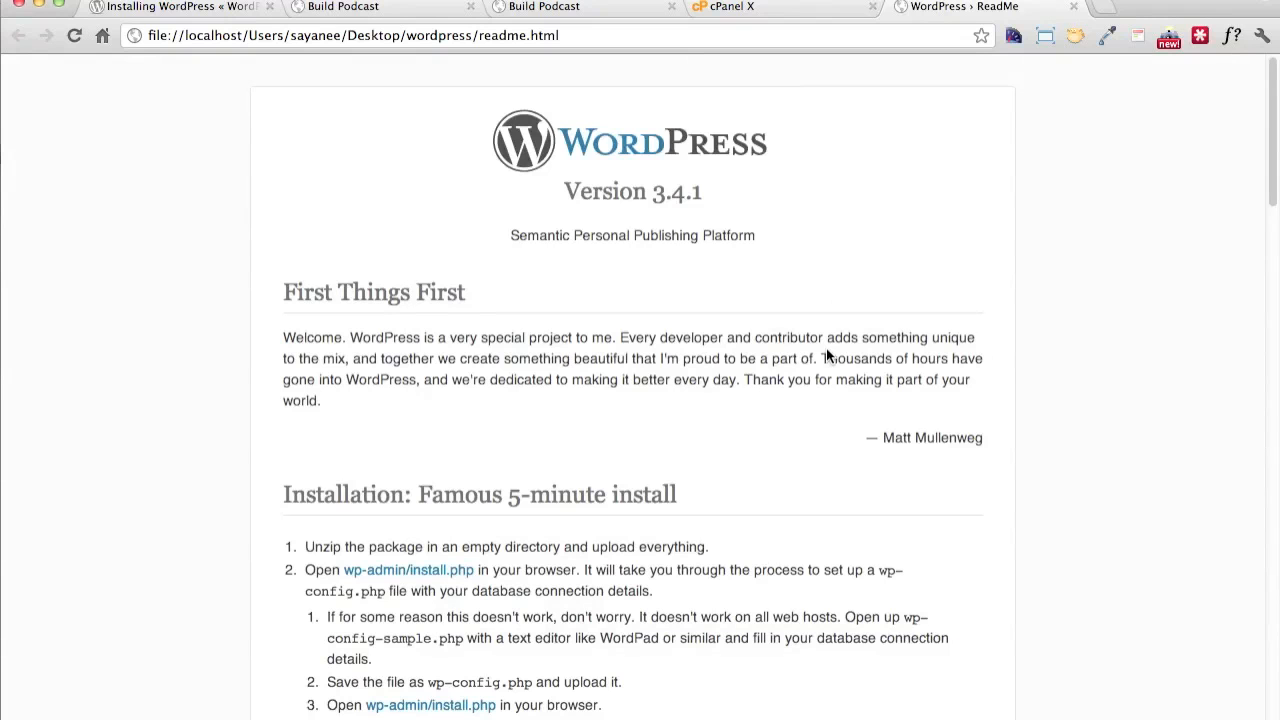
scroll(703, 480, down, 10)
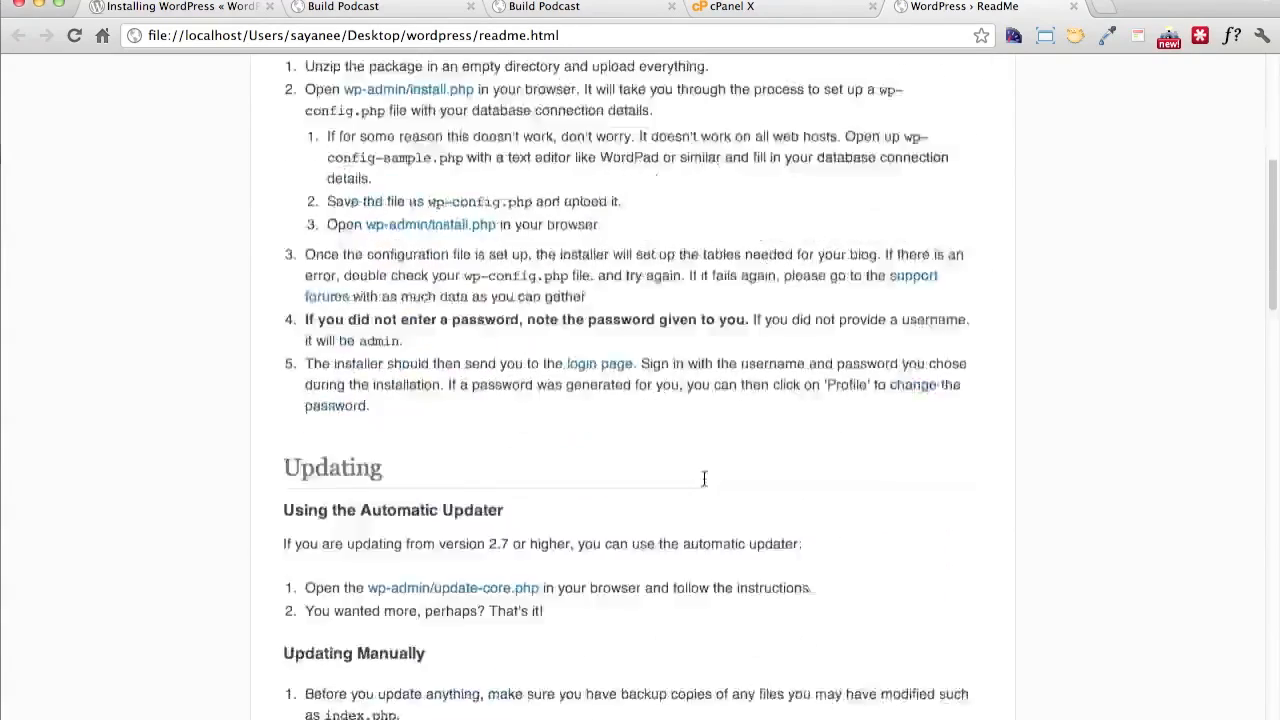
scroll(703, 480, down, 10)
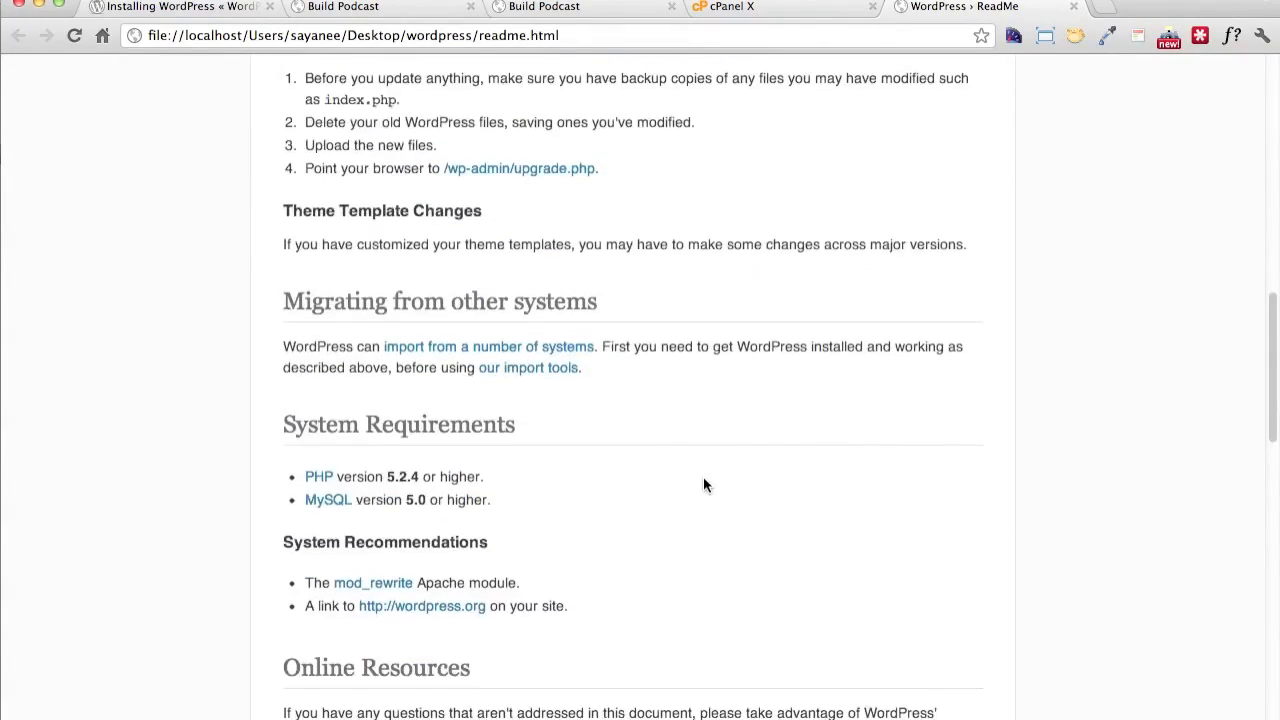
scroll(703, 485, down, 1)
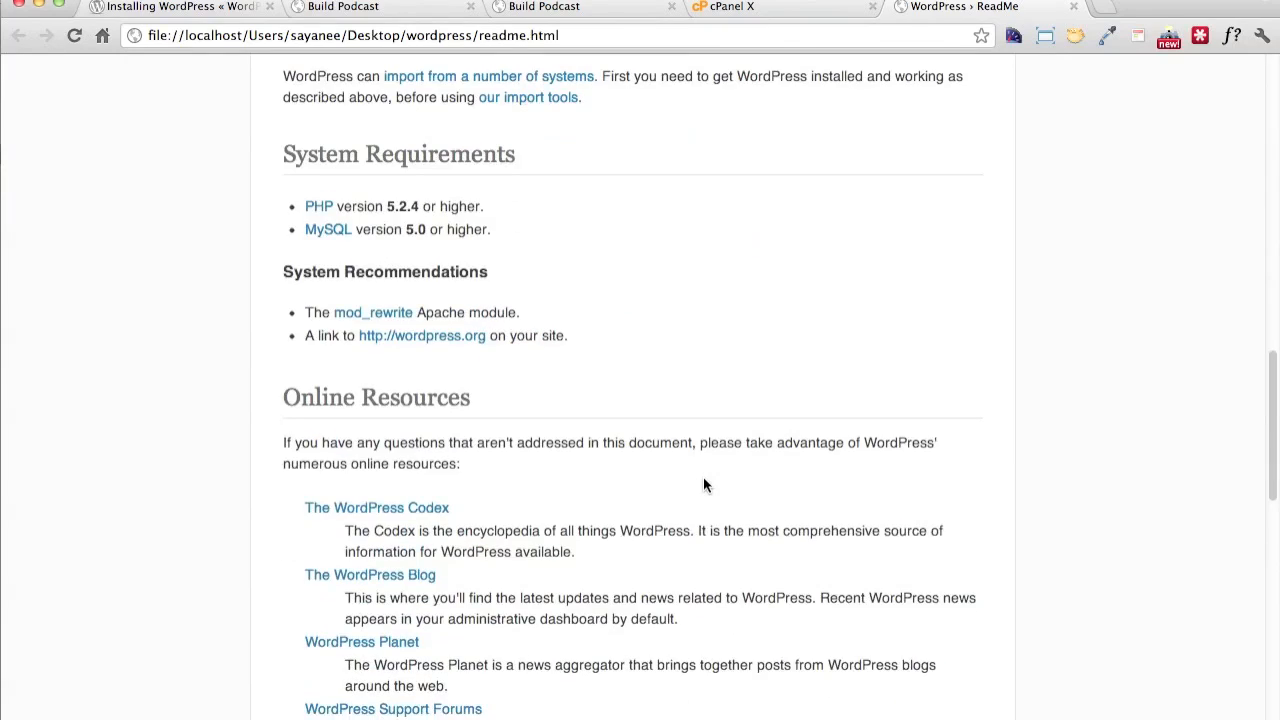
Return to Sublime Text and examine the contents of the wp-admin folder, leaving it collapsed
key(super+Tab)
key(super+Tab)
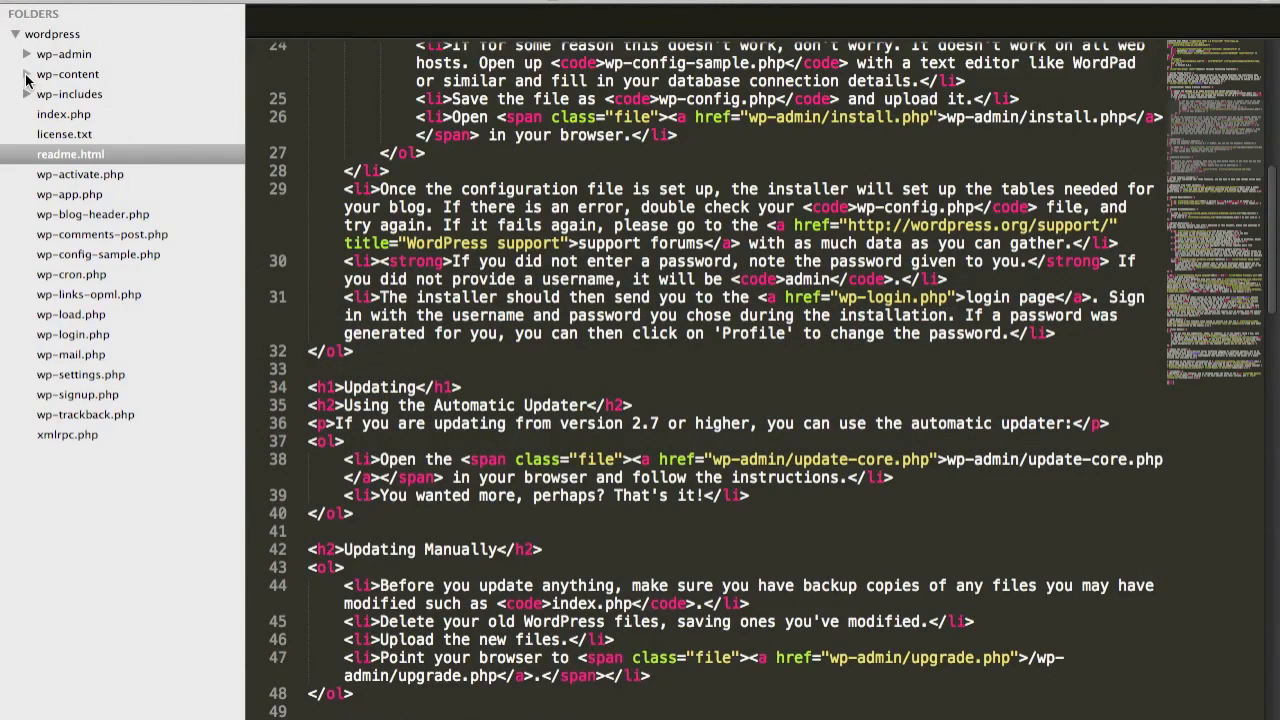
click(27, 55)
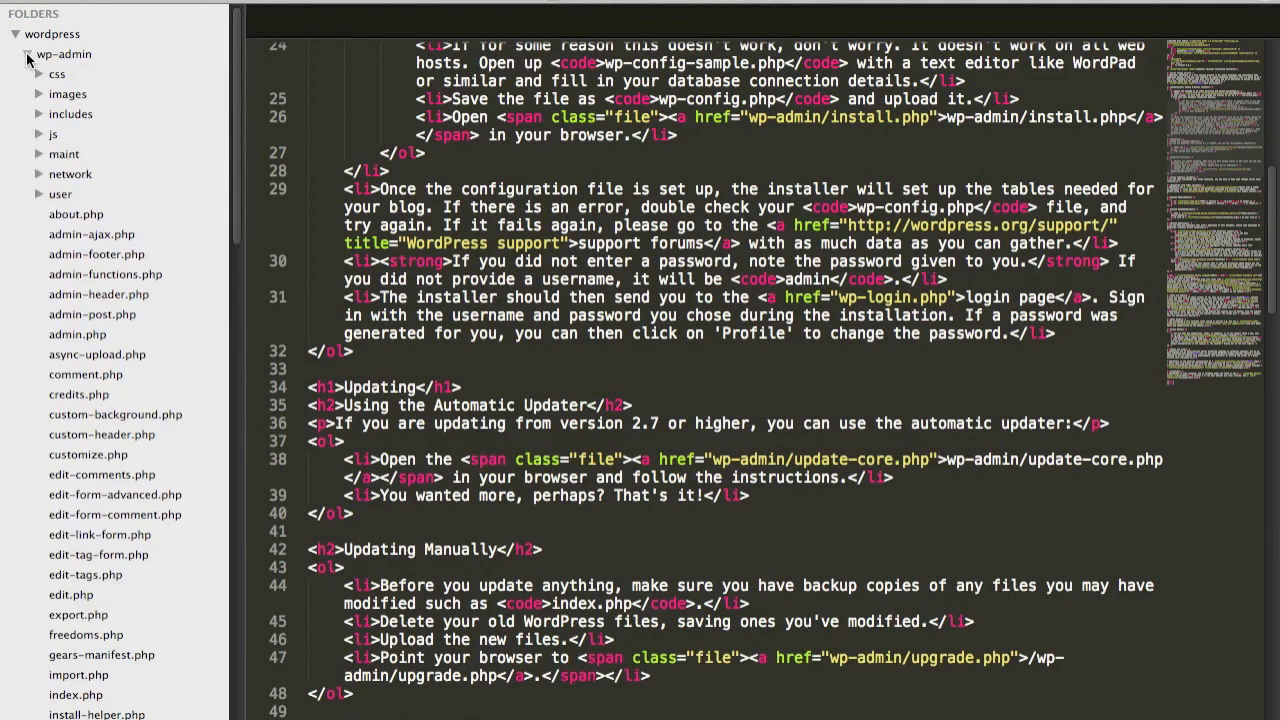
click(27, 55)
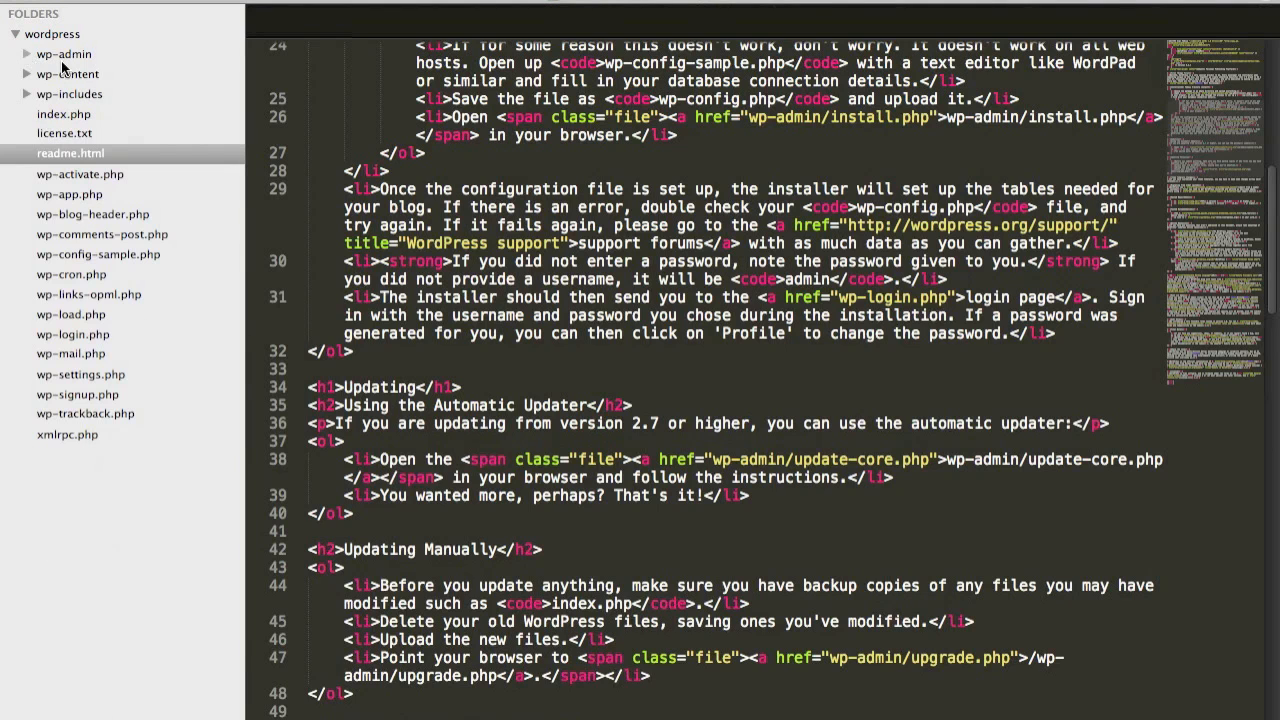
click(62, 58)
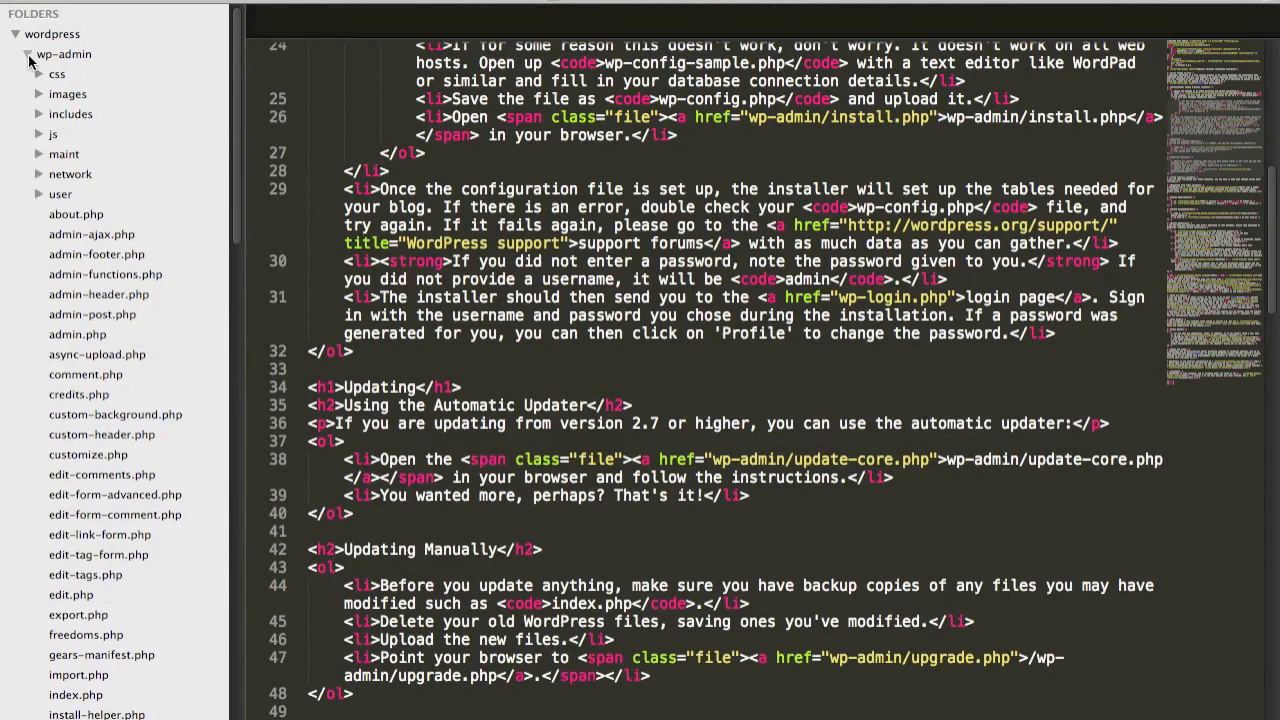
click(29, 57)
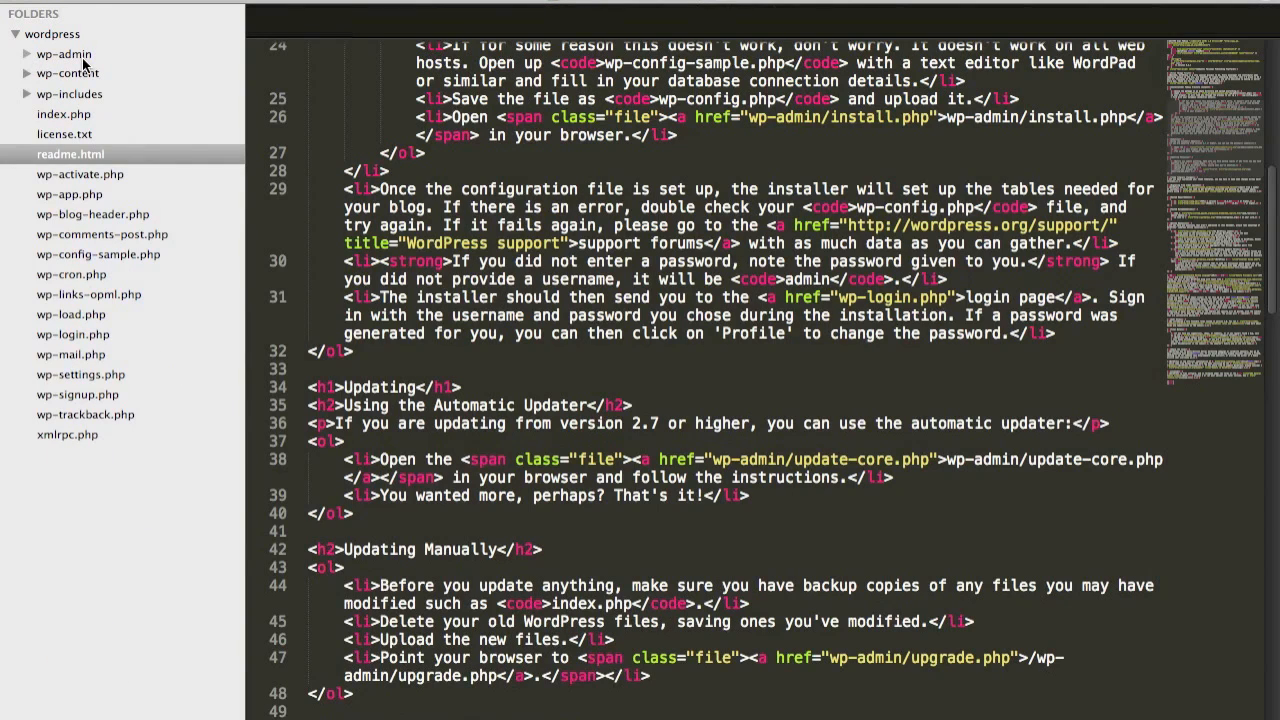
Expand the wp-content folder and inspect its themes and plugins subfolders
click(28, 74)
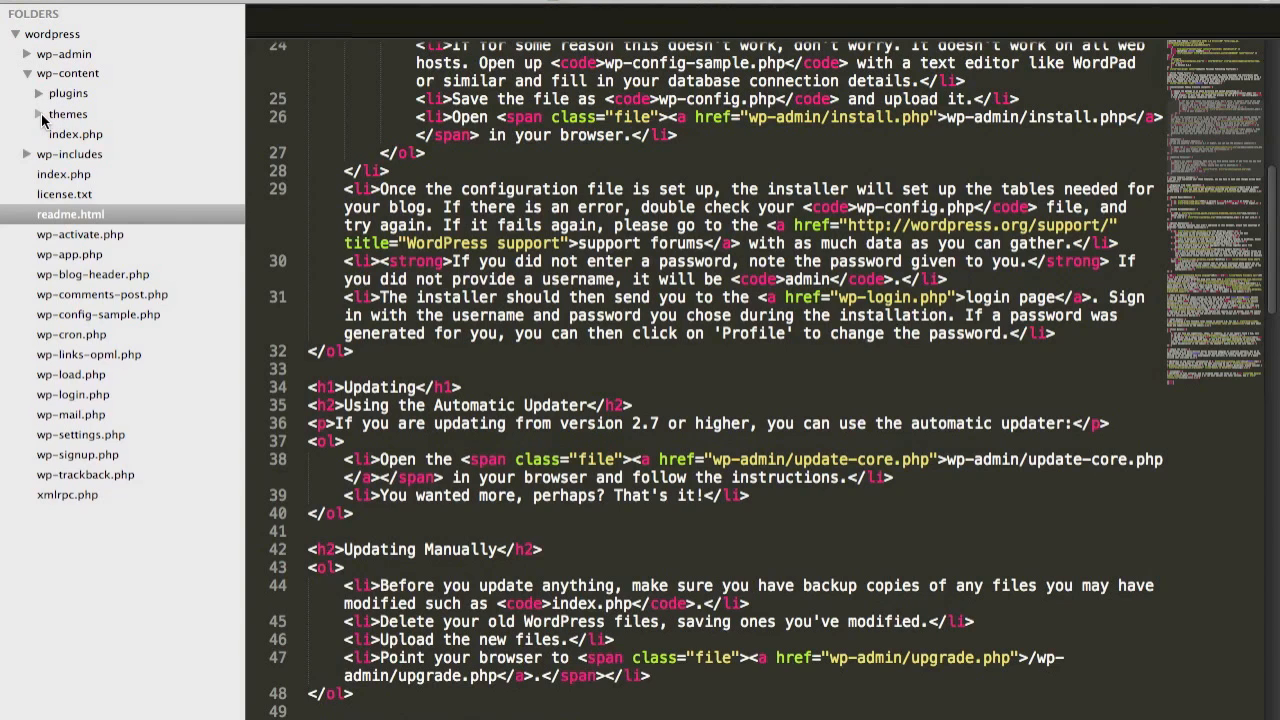
click(40, 115)
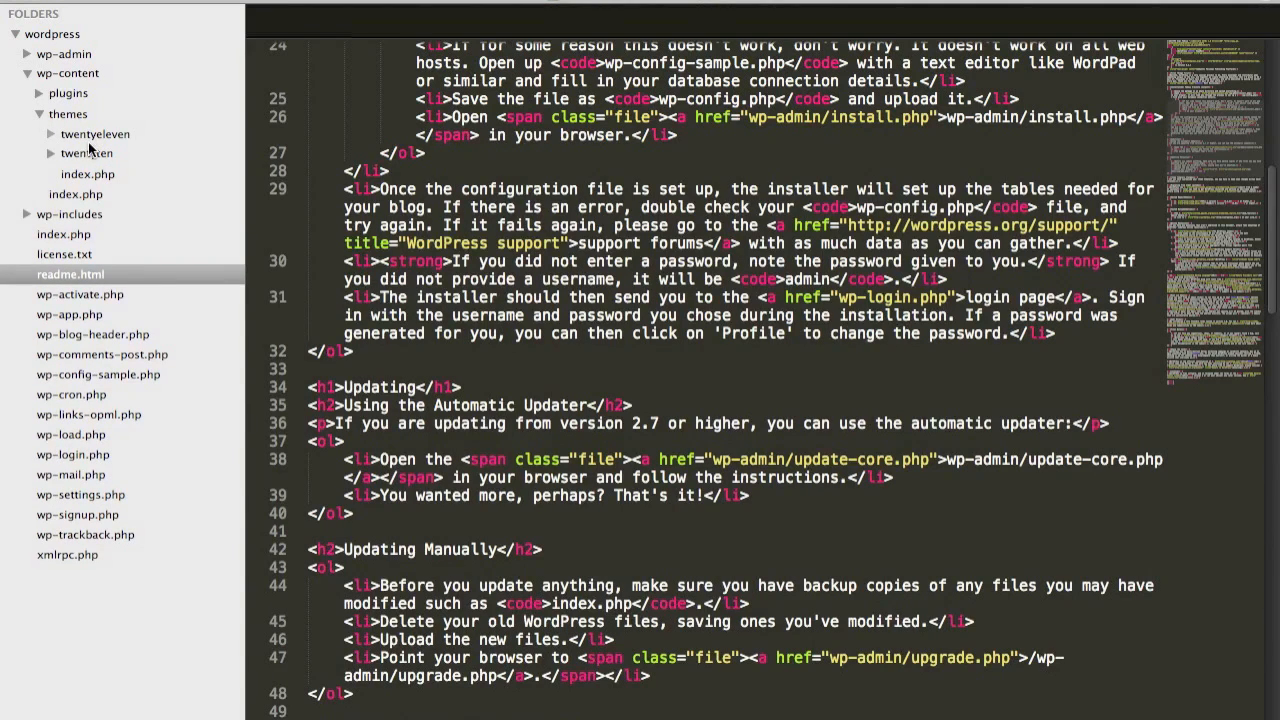
click(40, 114)
click(39, 94)
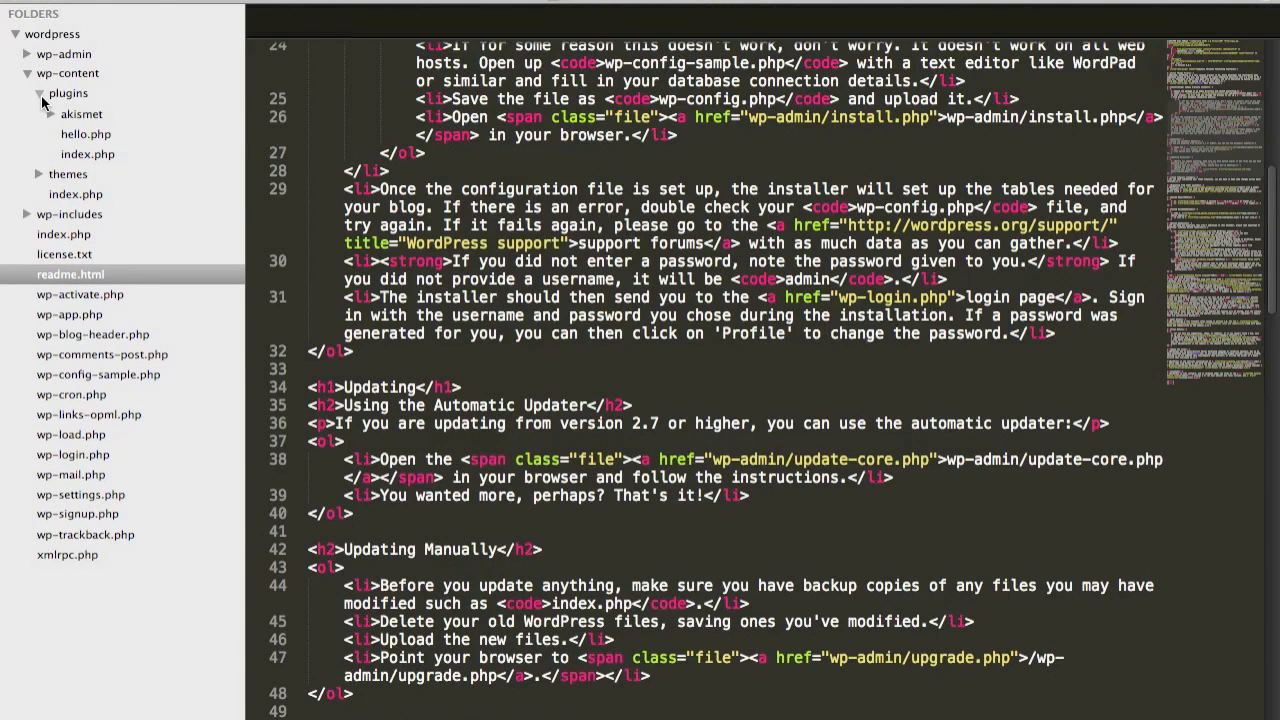
click(41, 96)
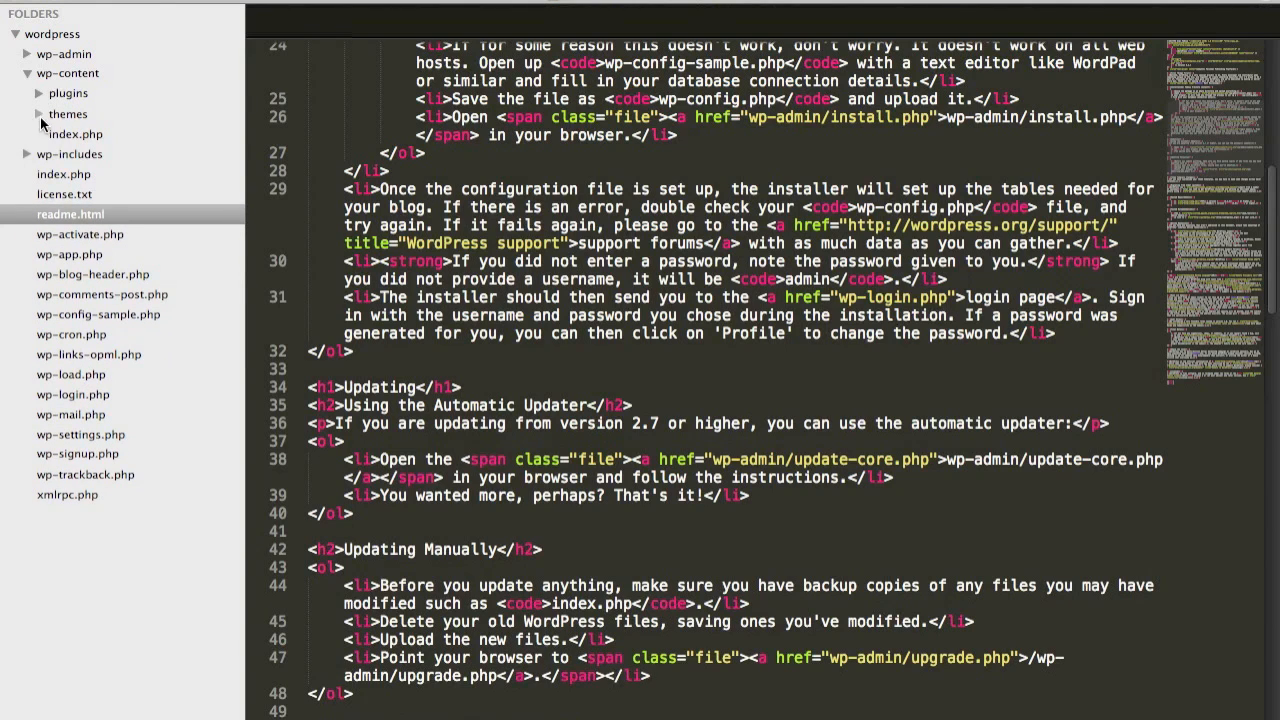
Open wp-config-sample.php and review its MySQL database settings
click(108, 316)
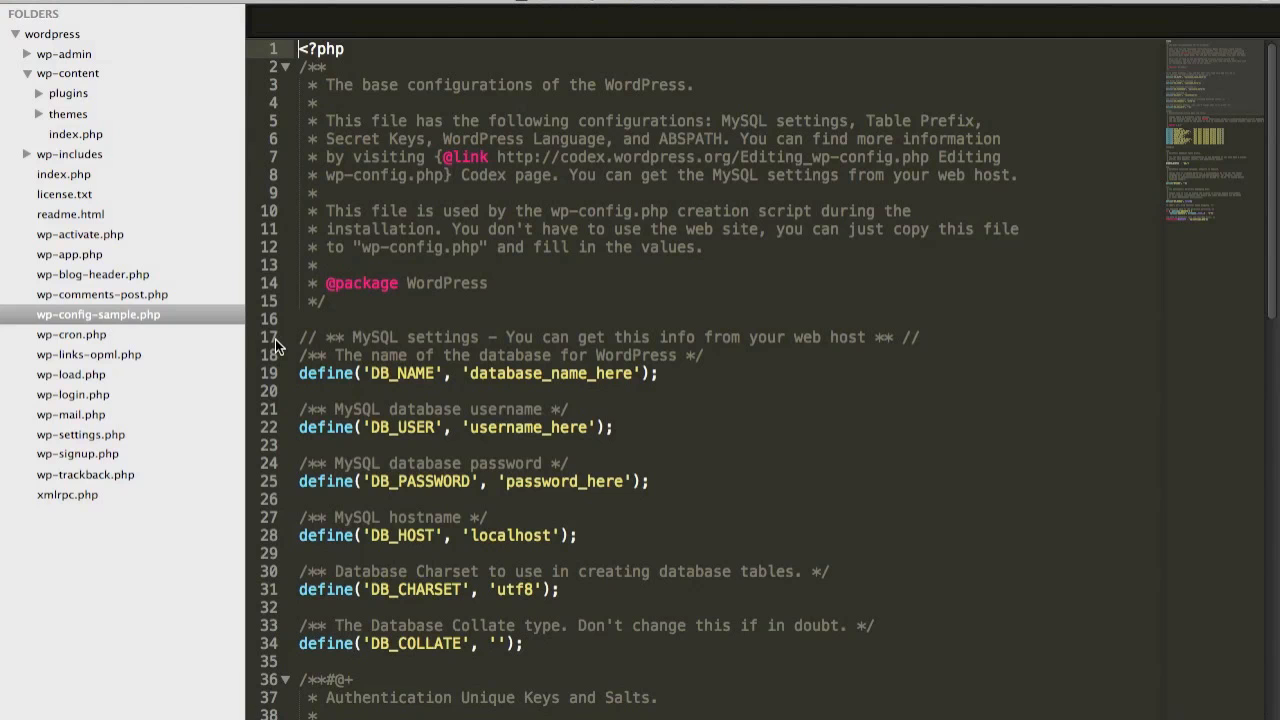
scroll(553, 376, down, 3)
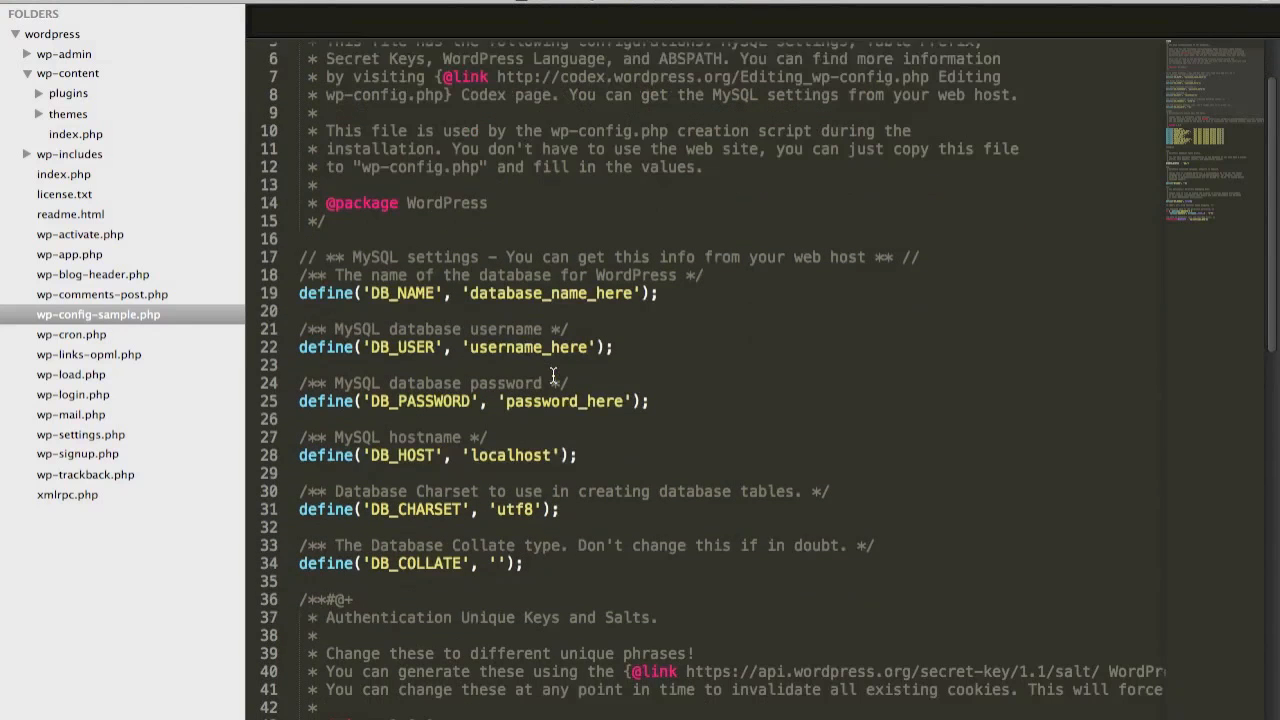
Switch to Chrome, close the readme page, and look over the hosting tools on the Lunarpages cPanel home page
key(super+Tab)
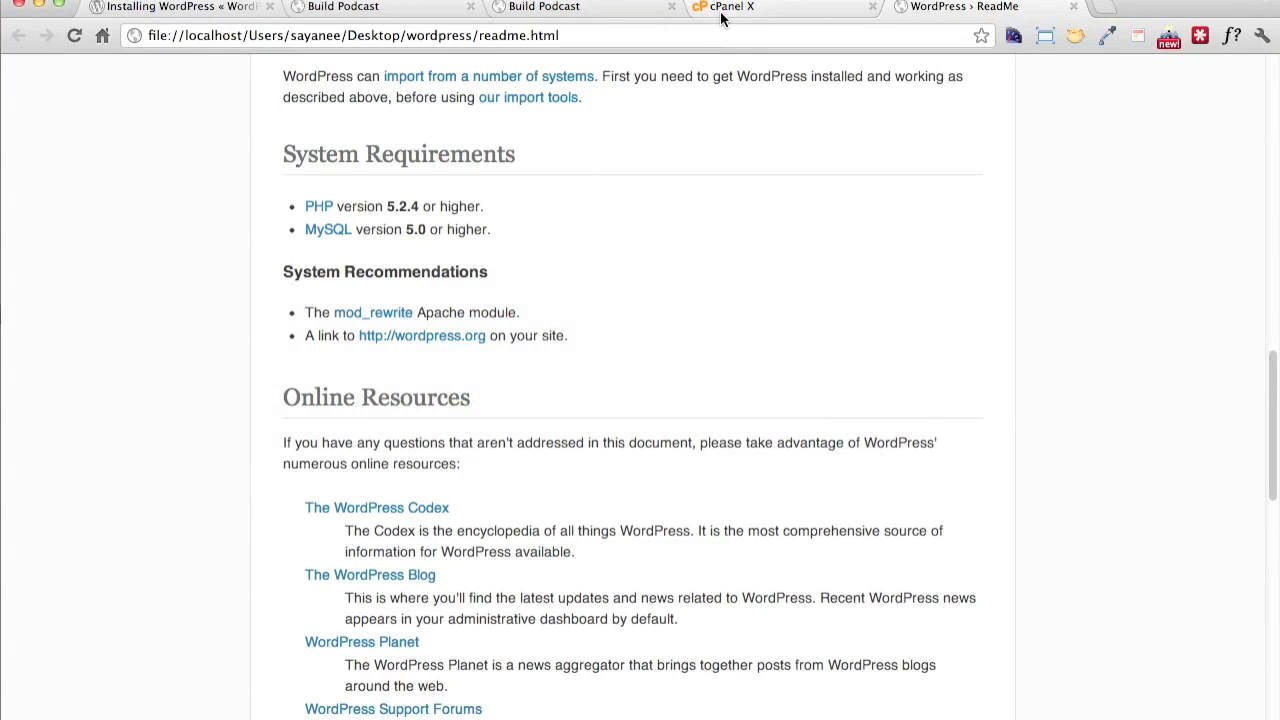
key(super+w)
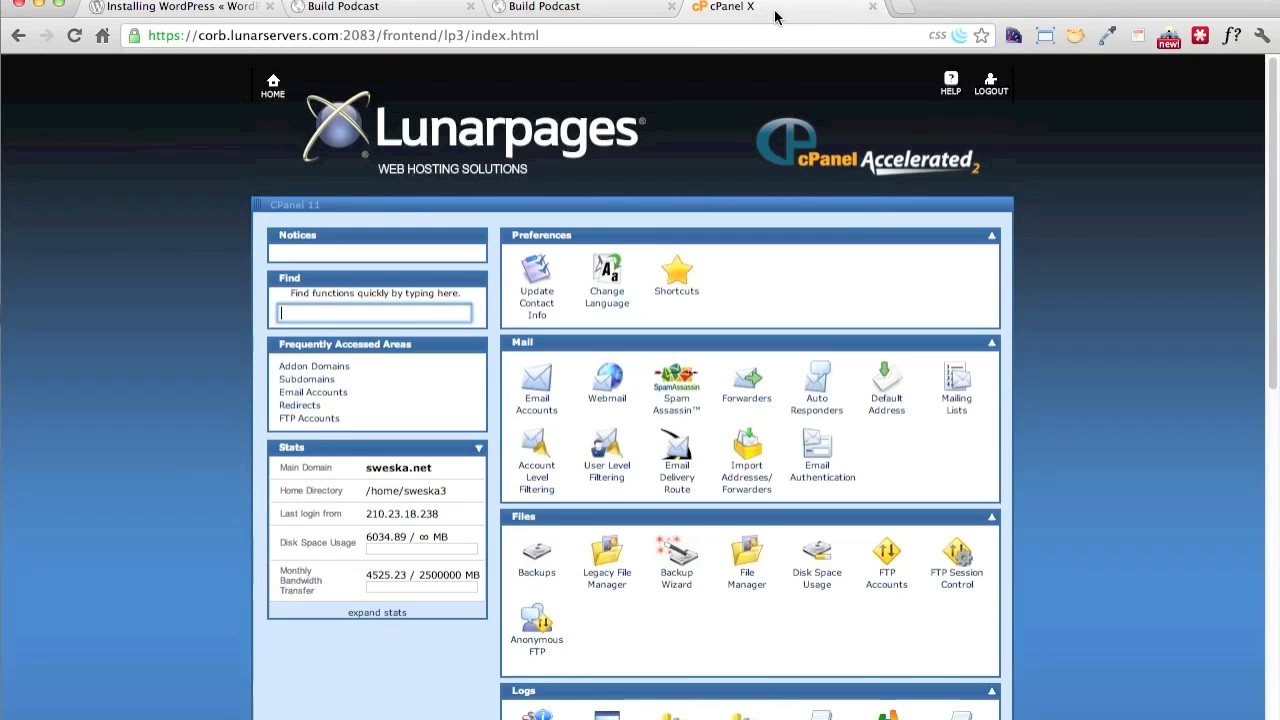
scroll(704, 237, down, 10)
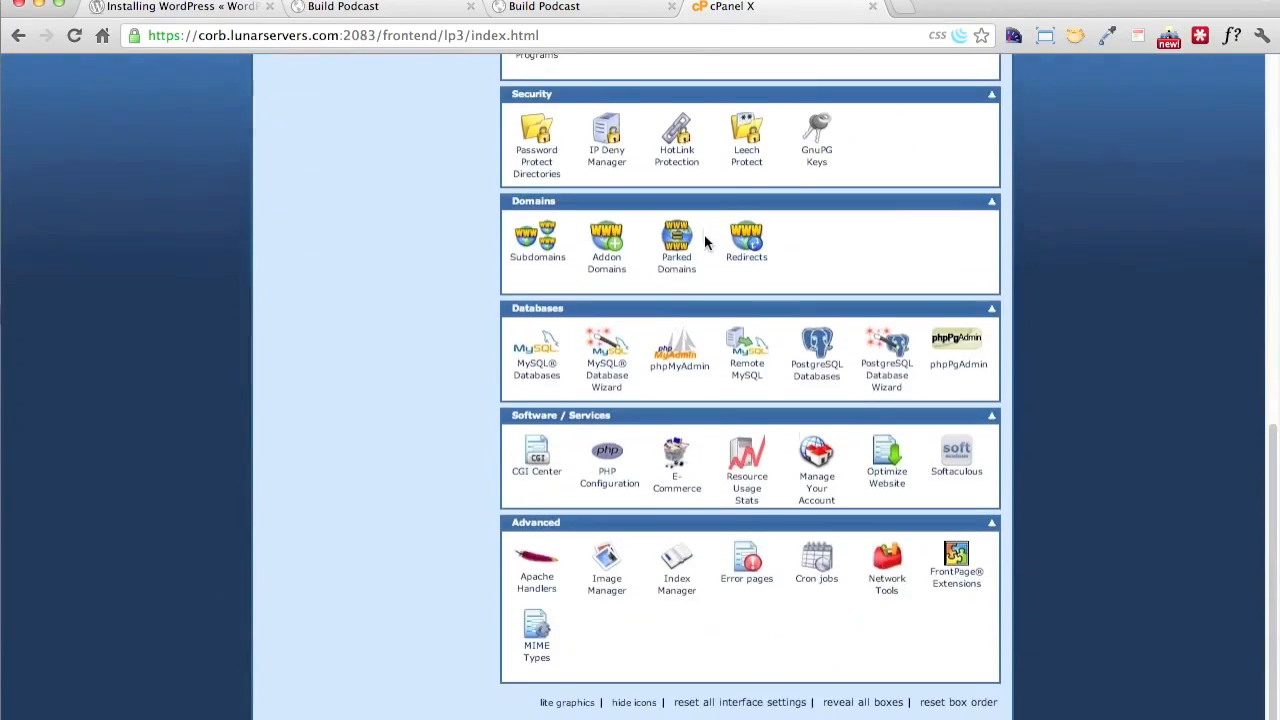
scroll(704, 237, up, 10)
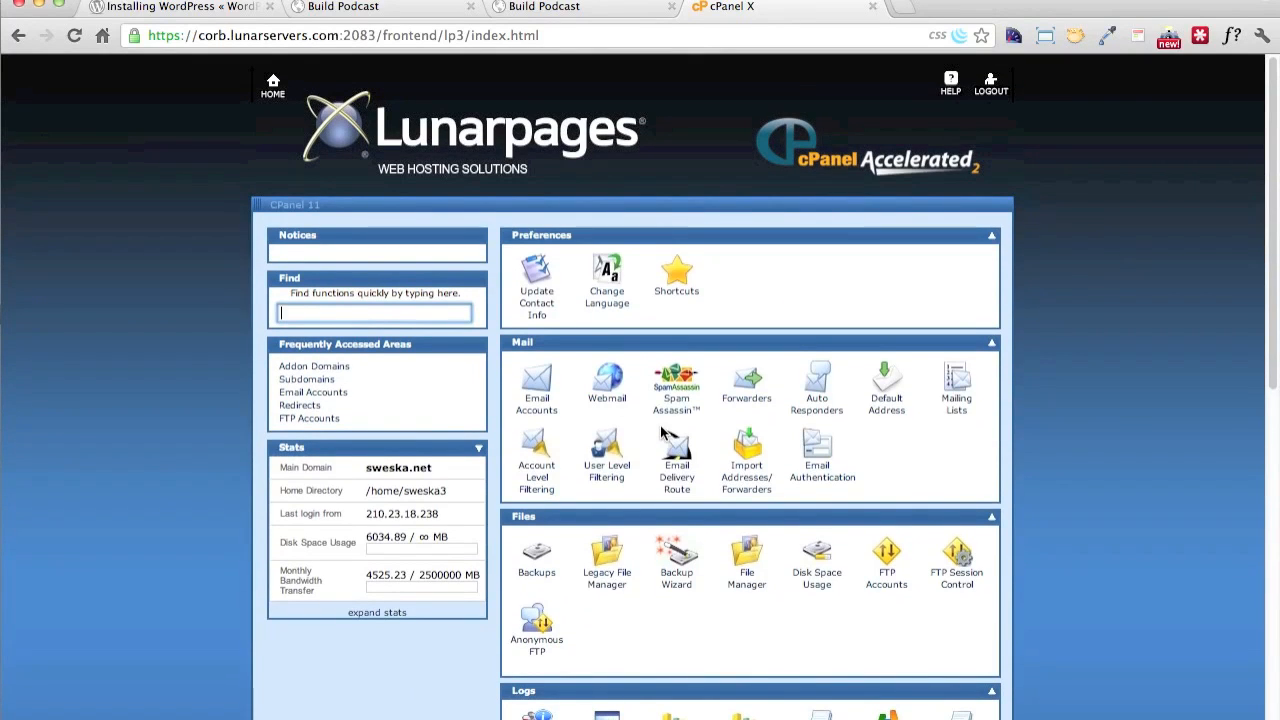
Open the Softaculous script installer from the Software / Services section of the cPanel home page
scroll(661, 432, down, 3)
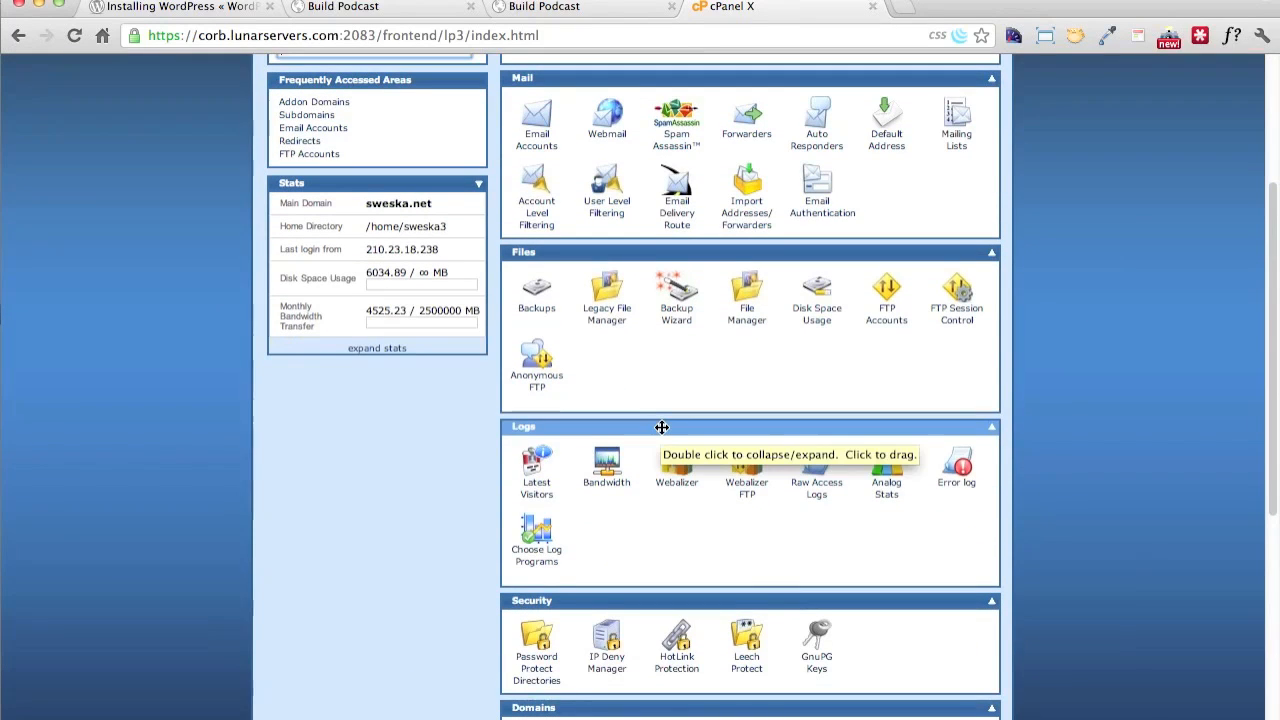
scroll(719, 523, down, 3)
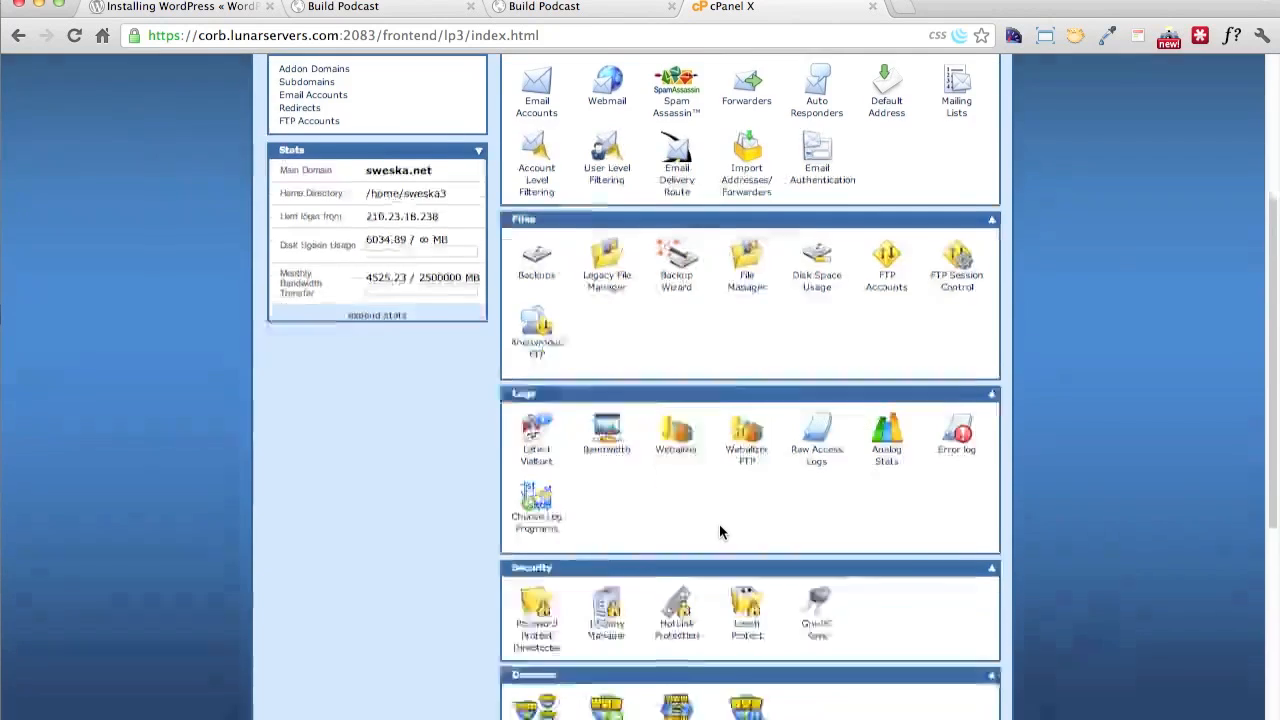
scroll(719, 524, down, 3)
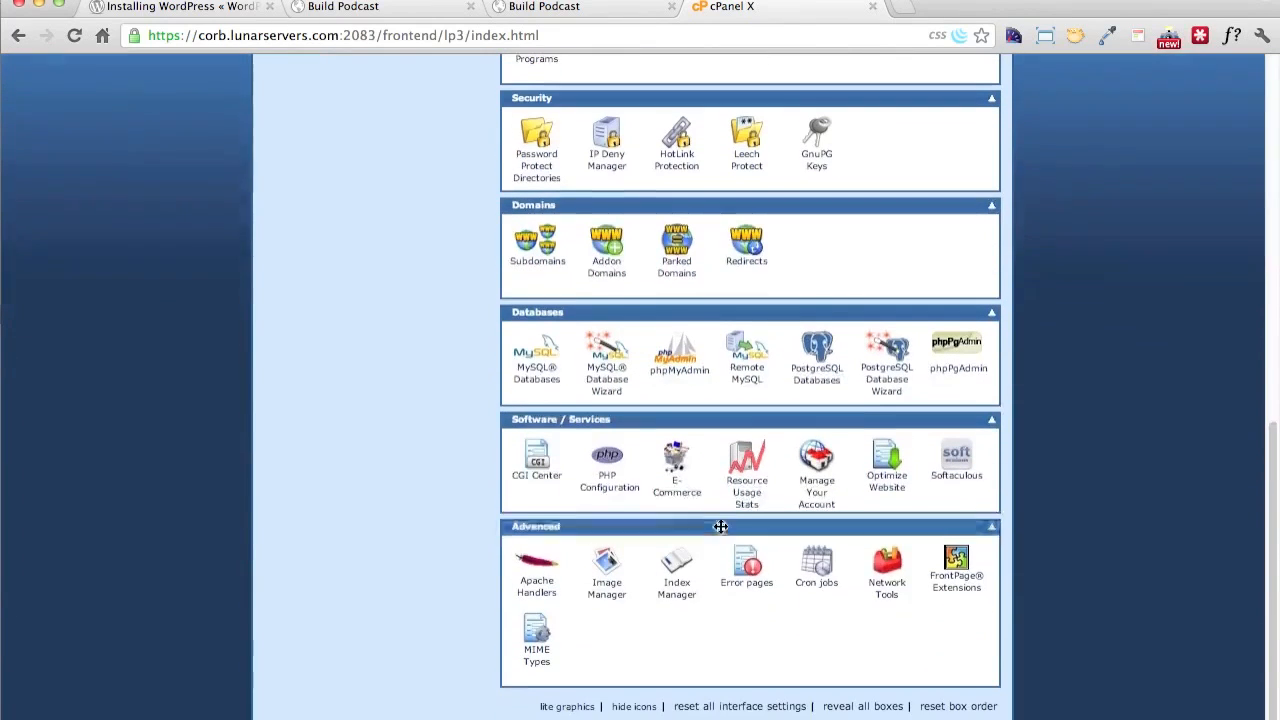
click(968, 478)
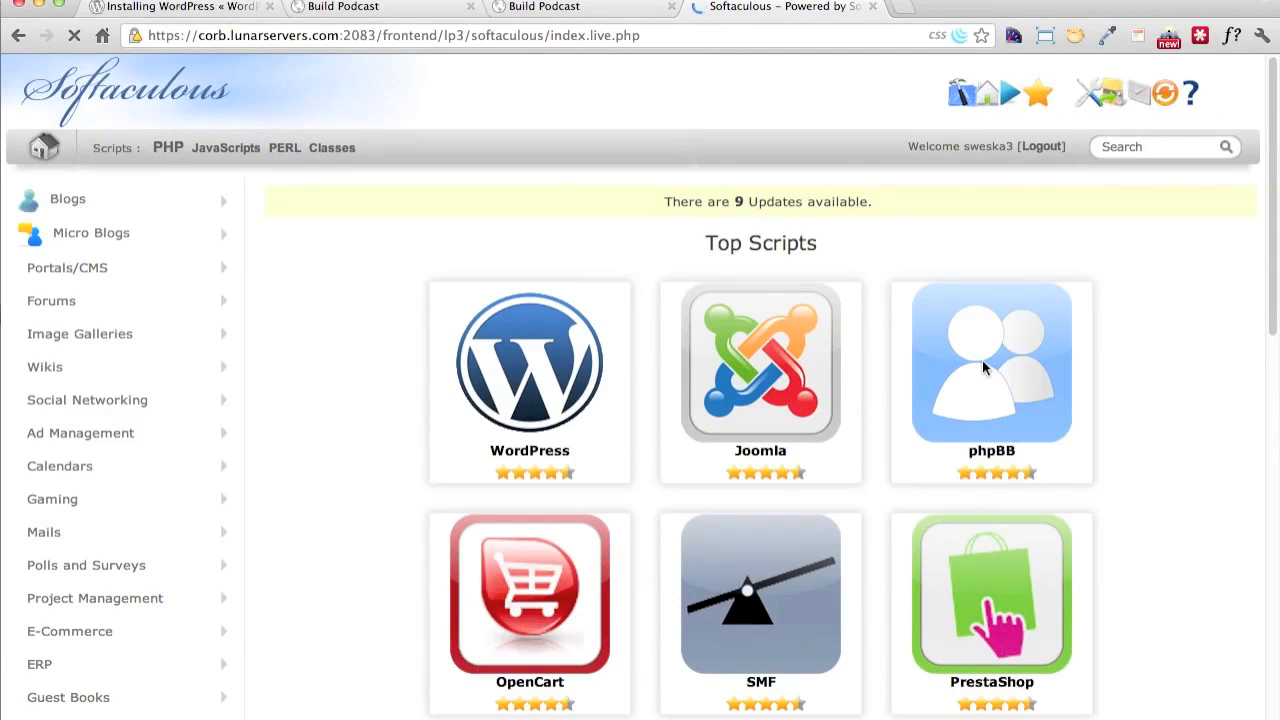
Look over the Top Scripts offered by Softaculous, including the WordPress, Joomla and Magento descriptions
mouse_move(553, 335)
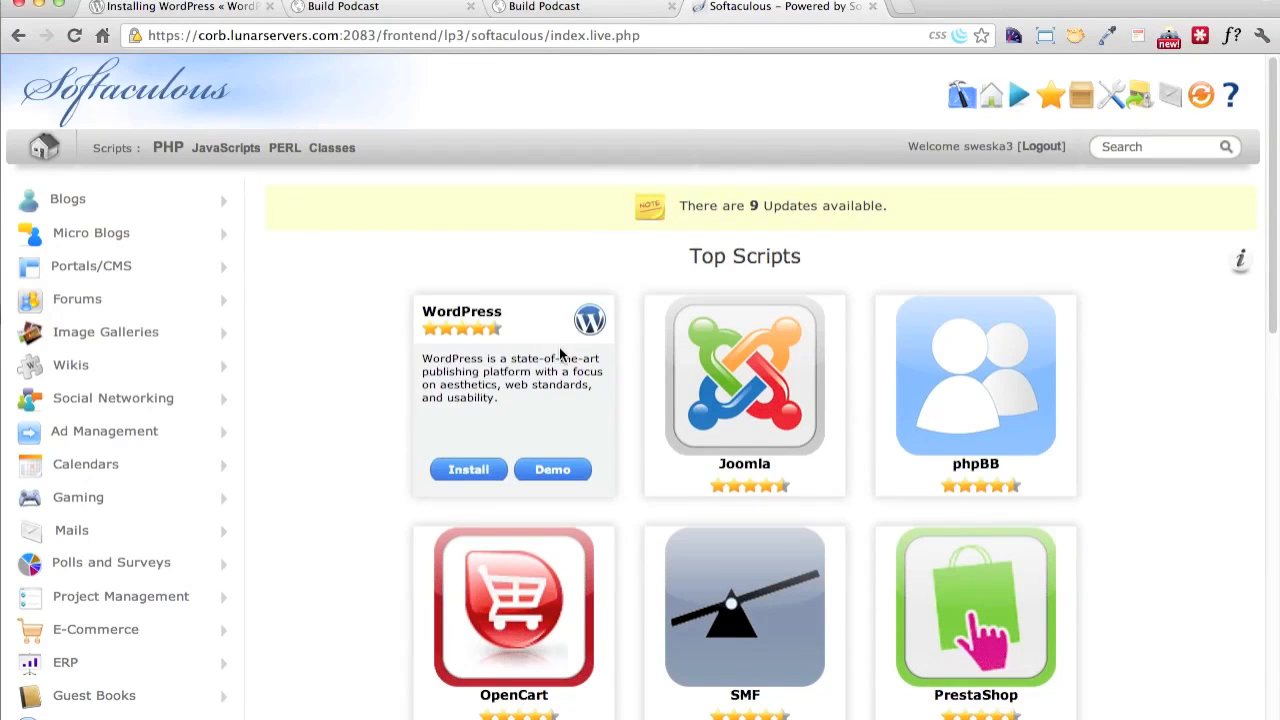
scroll(1175, 485, down, 2)
scroll(1174, 490, down, 3)
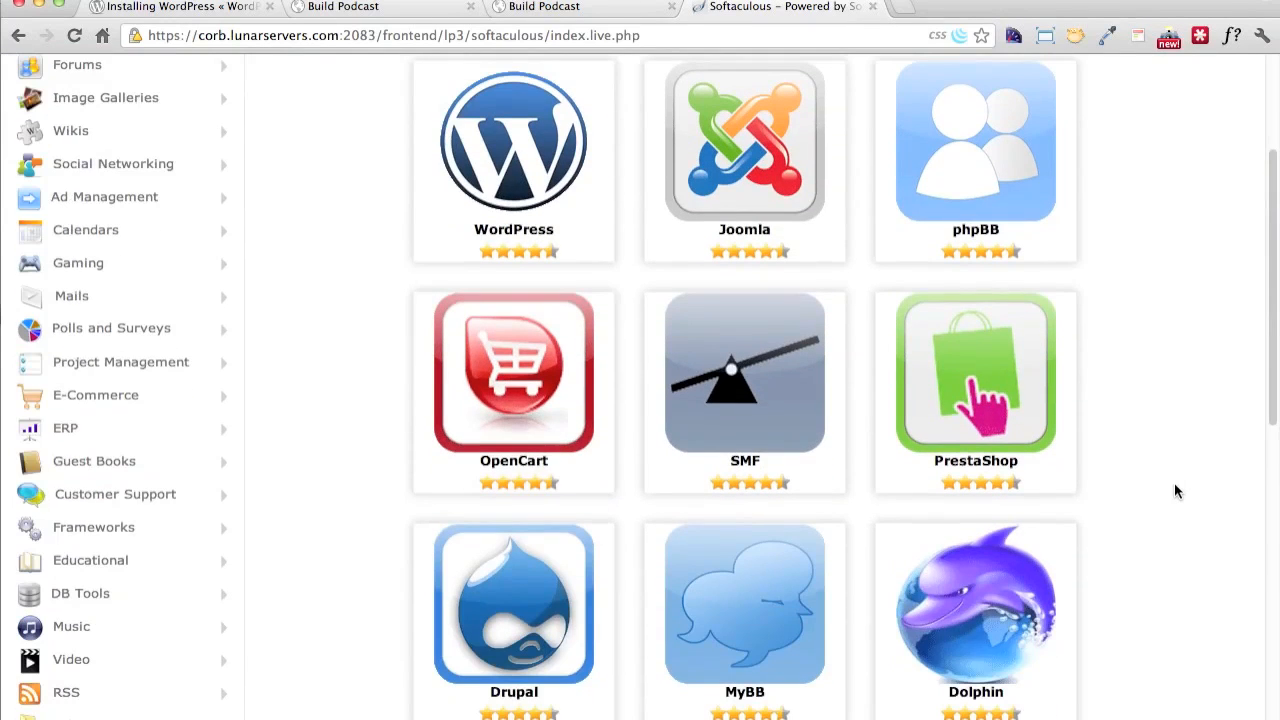
mouse_move(795, 254)
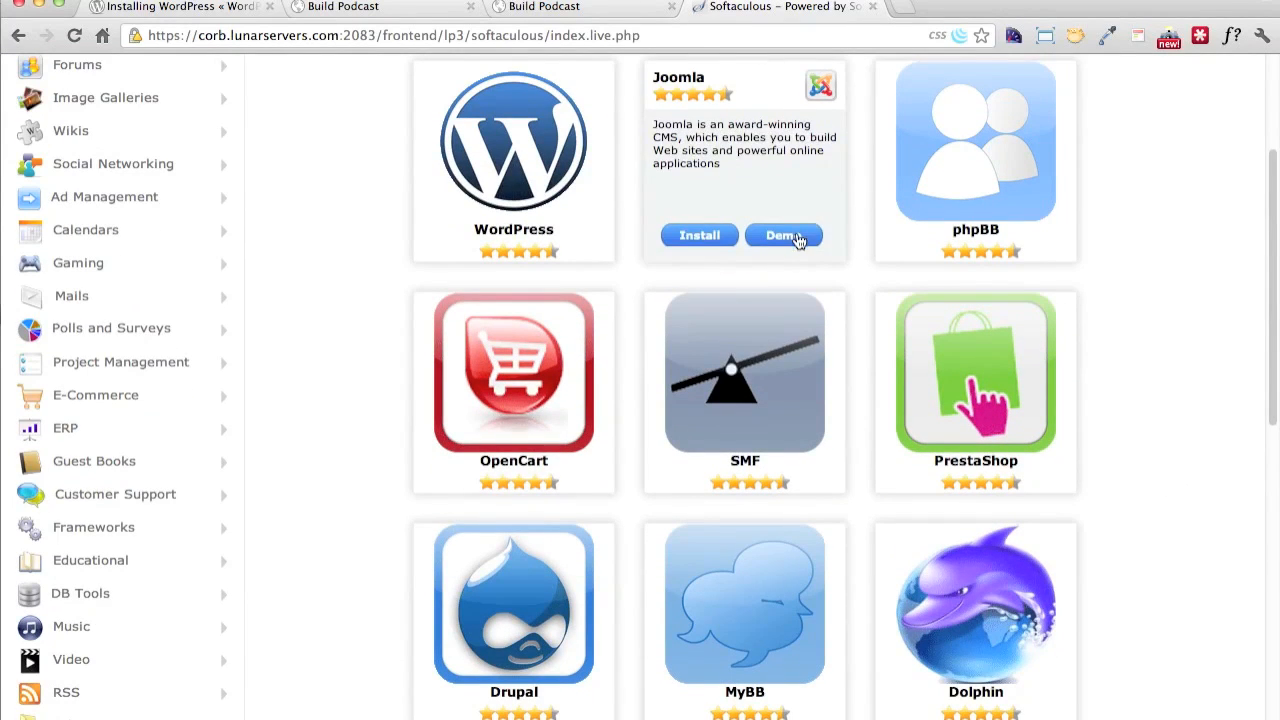
scroll(817, 420, down, 6)
mouse_move(732, 498)
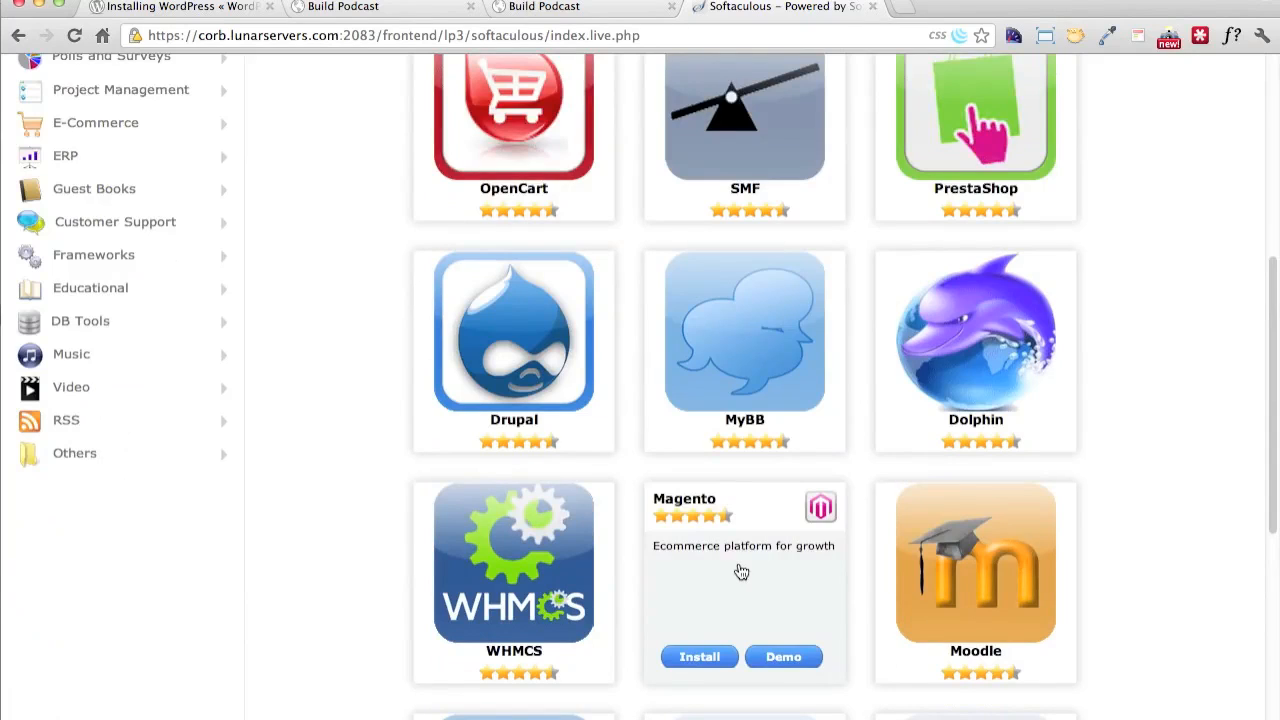
scroll(1137, 489, down, 10)
scroll(1137, 489, up, 18)
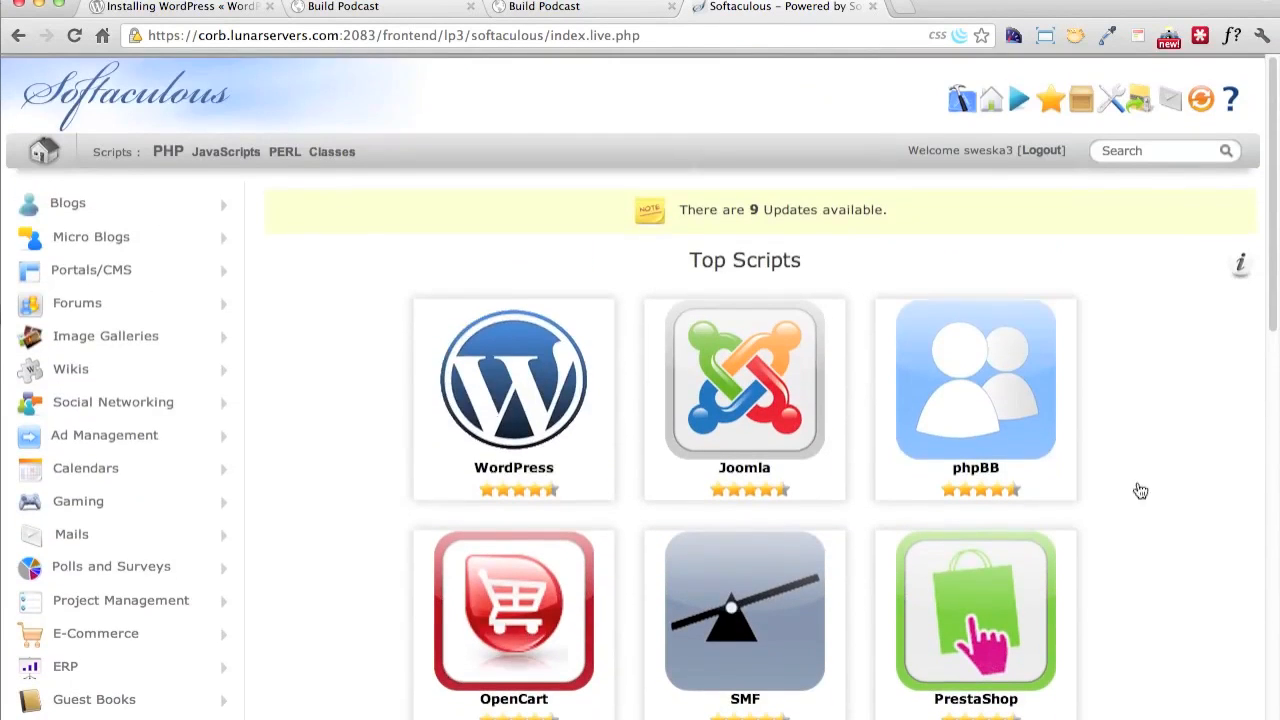
mouse_move(497, 355)
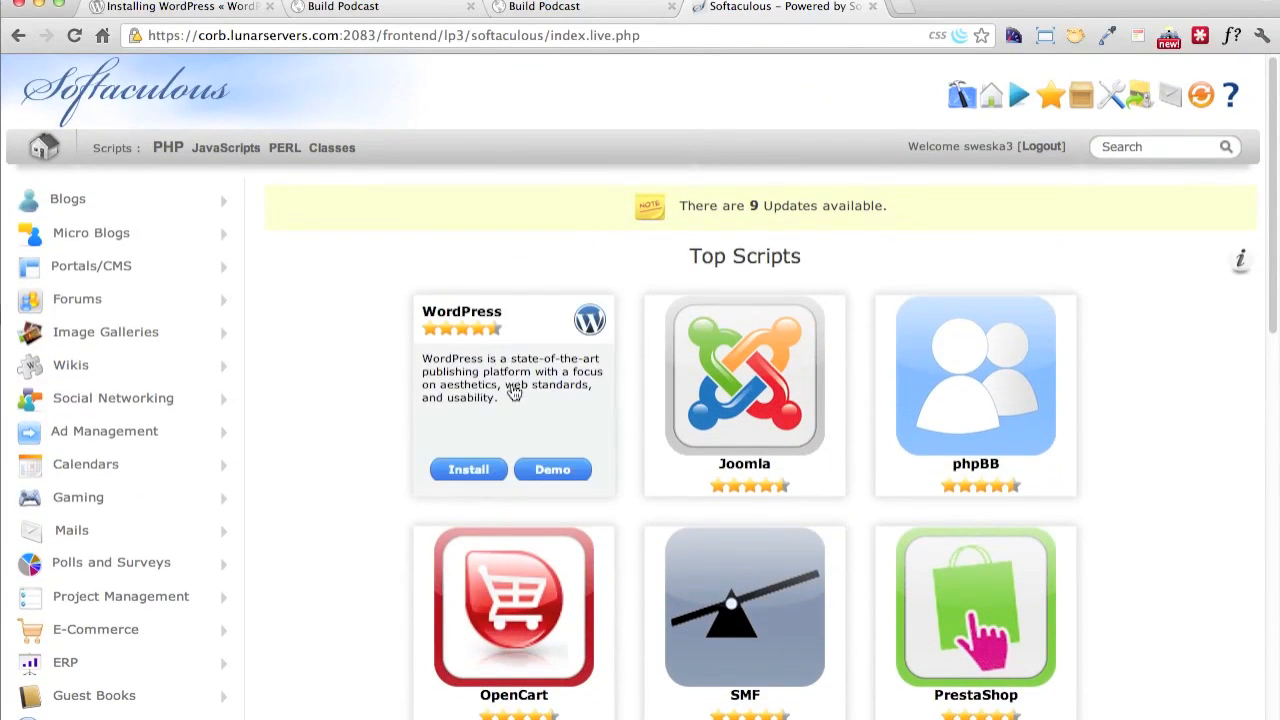
Open the WordPress install form, check which domains it offers, and go back to the cPanel home page
click(483, 478)
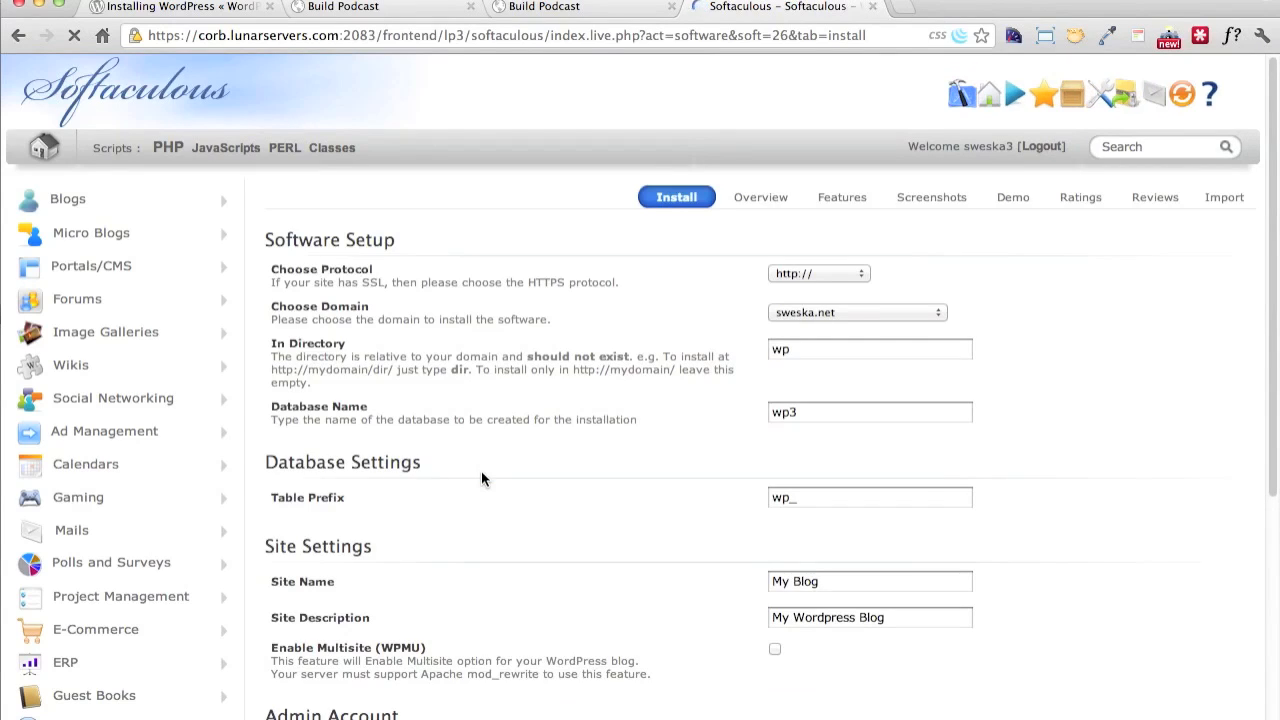
click(814, 313)
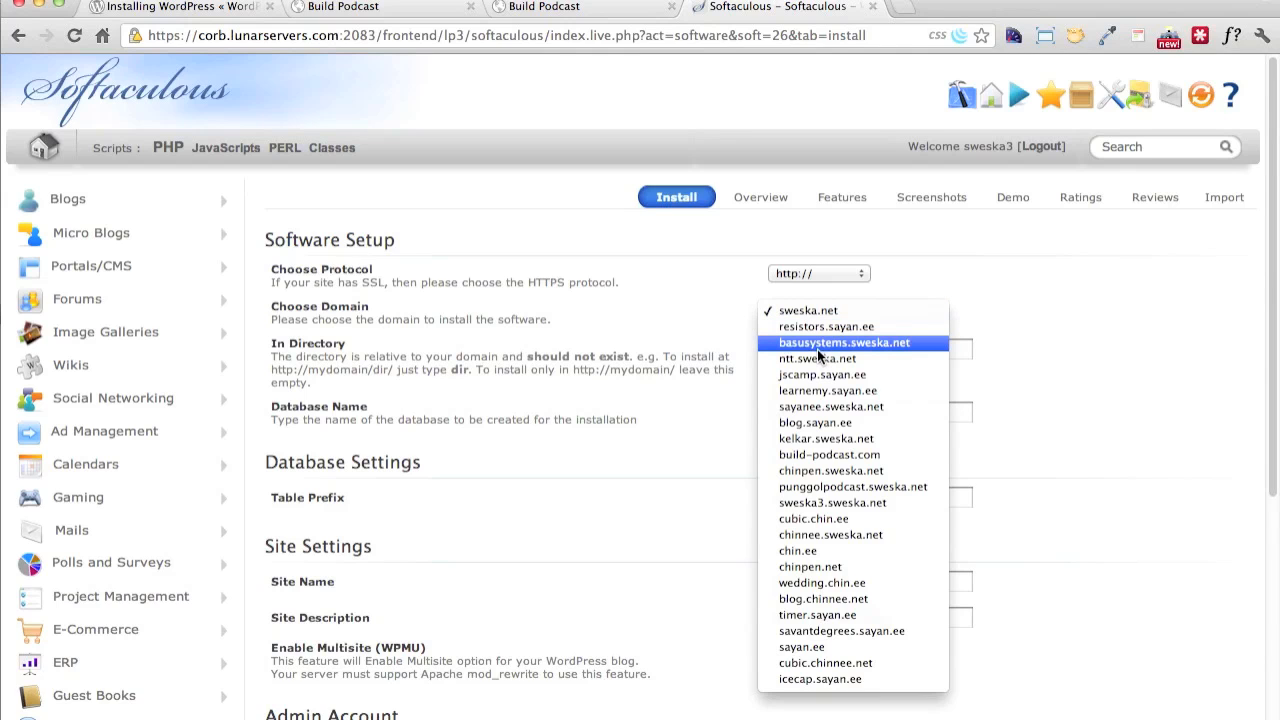
click(690, 525)
click(18, 35)
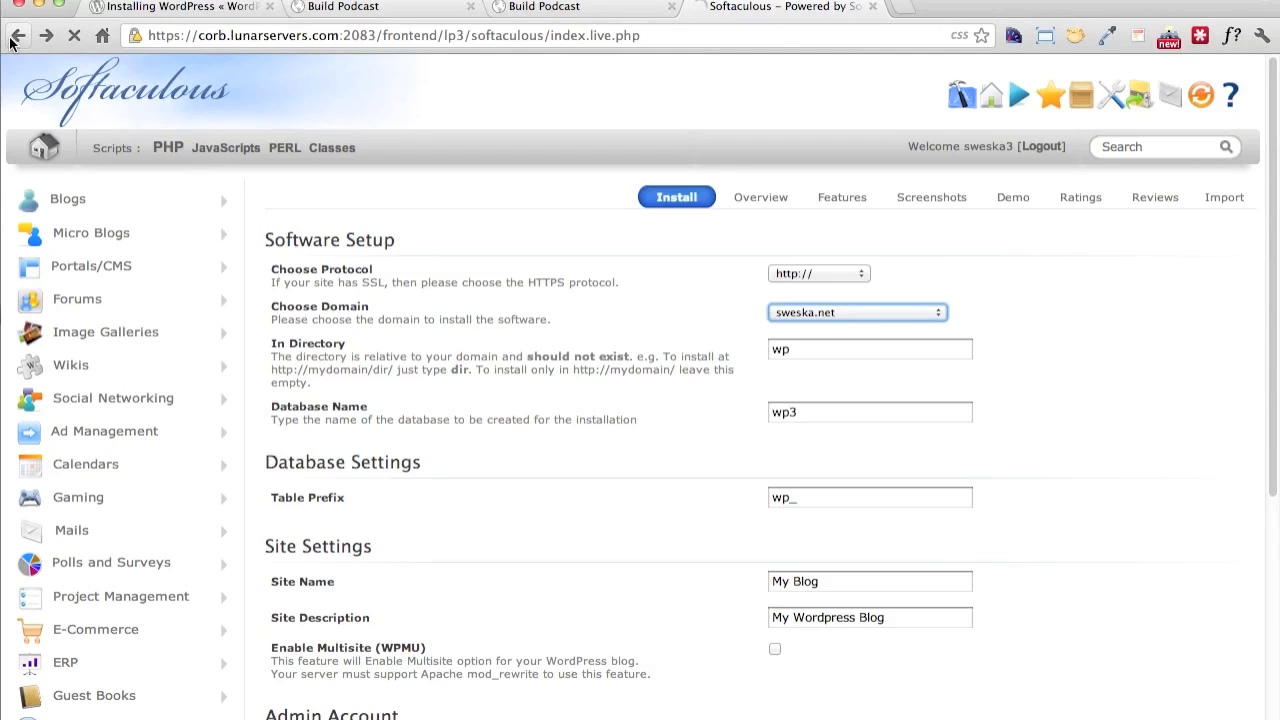
click(10, 39)
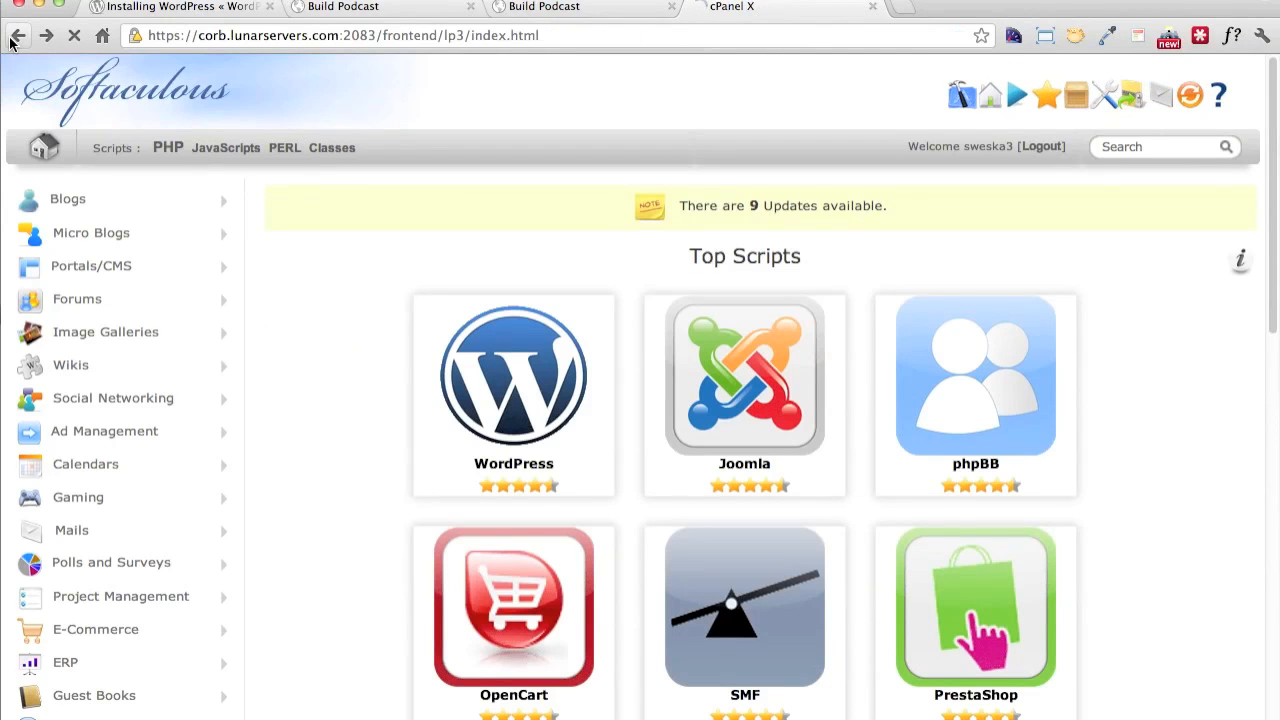
Open the Subdomains page and enter the subdomain blog for the domain build-podcast.com
scroll(380, 220, down, 15)
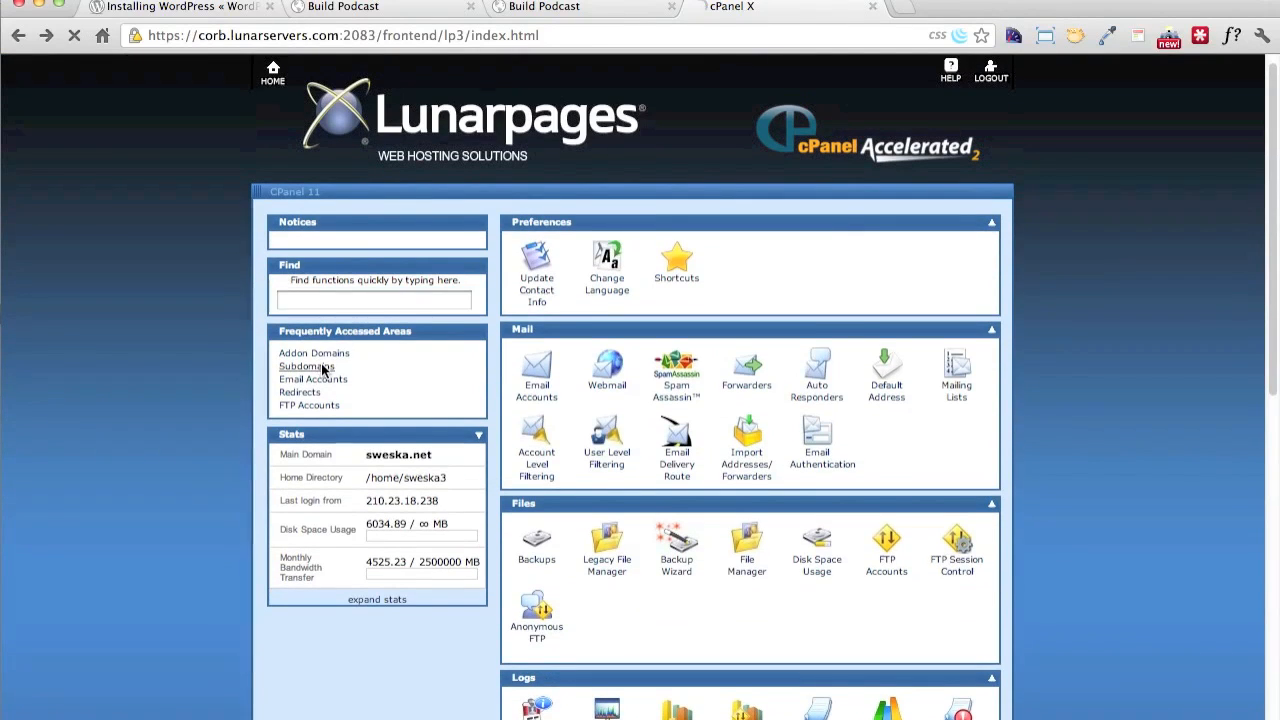
click(322, 368)
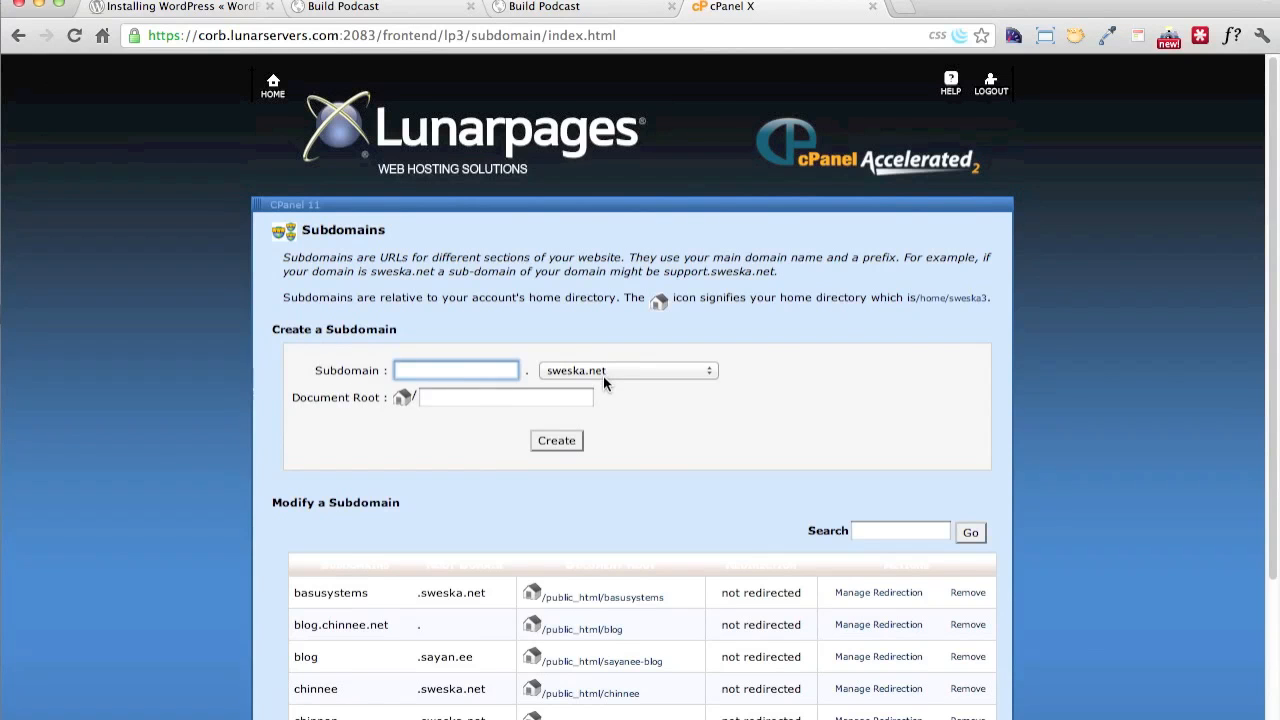
click(603, 372)
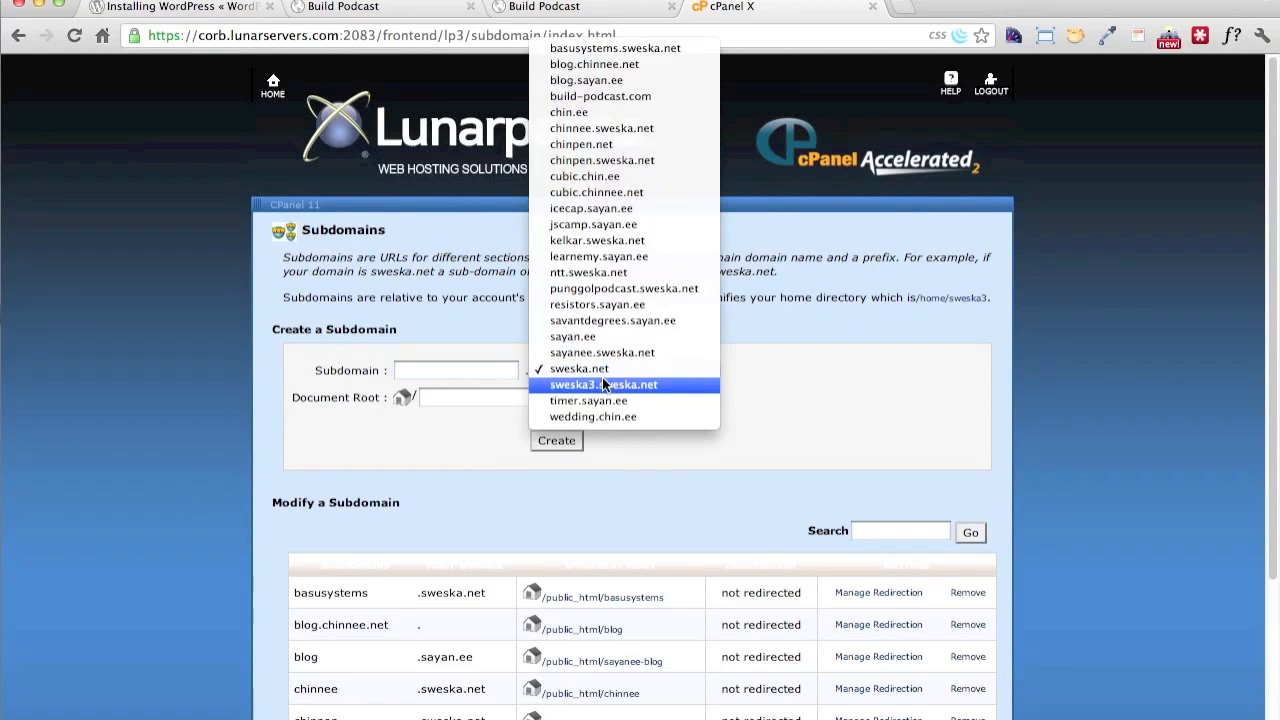
click(603, 95)
click(499, 370)
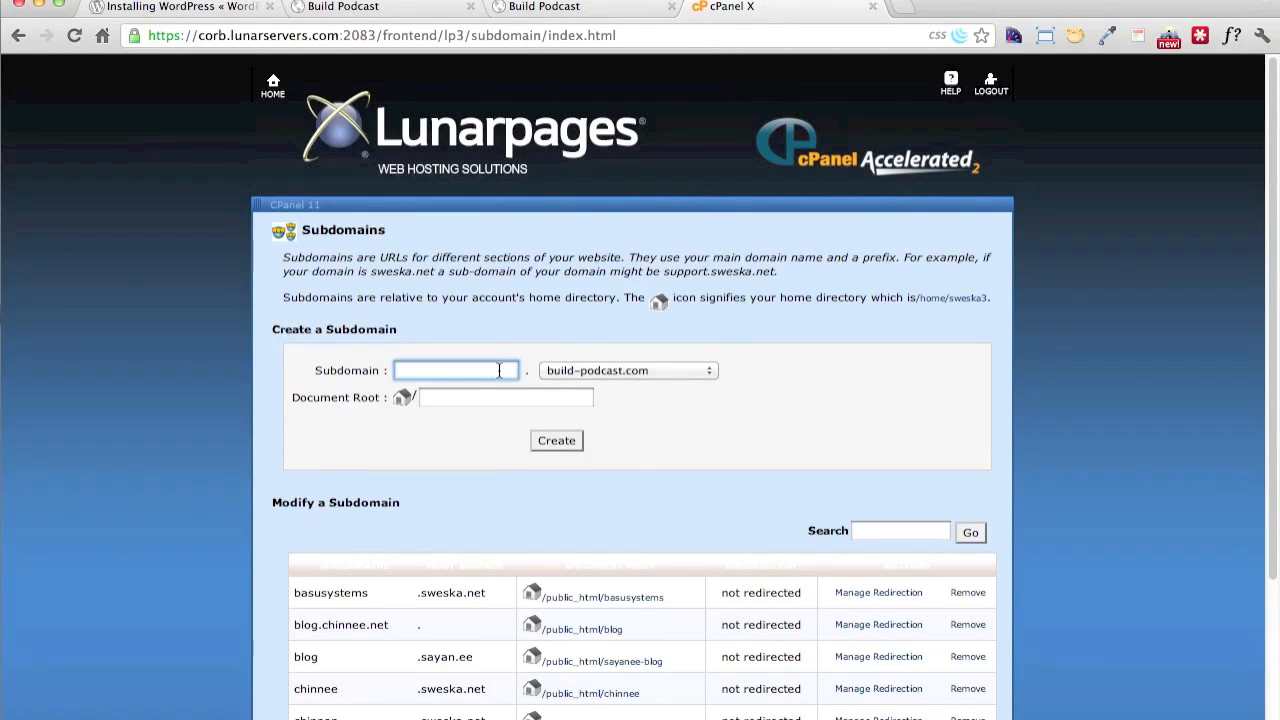
text(blog)
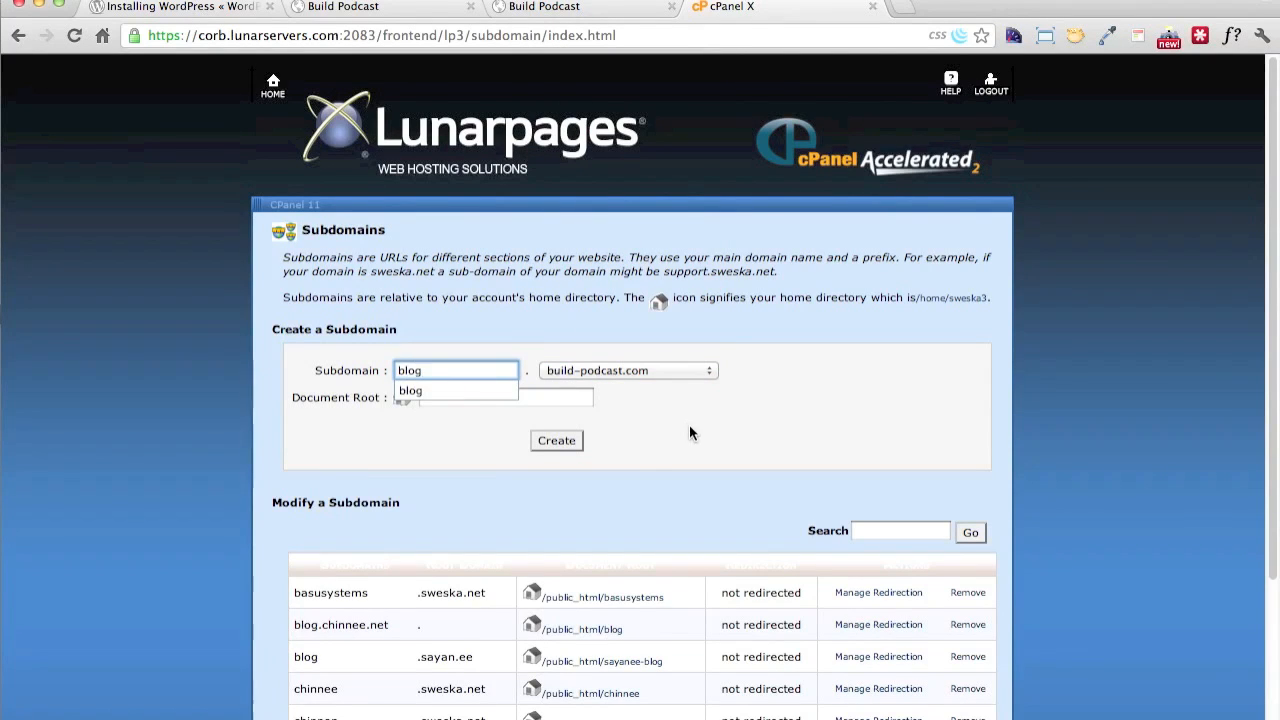
click(689, 426)
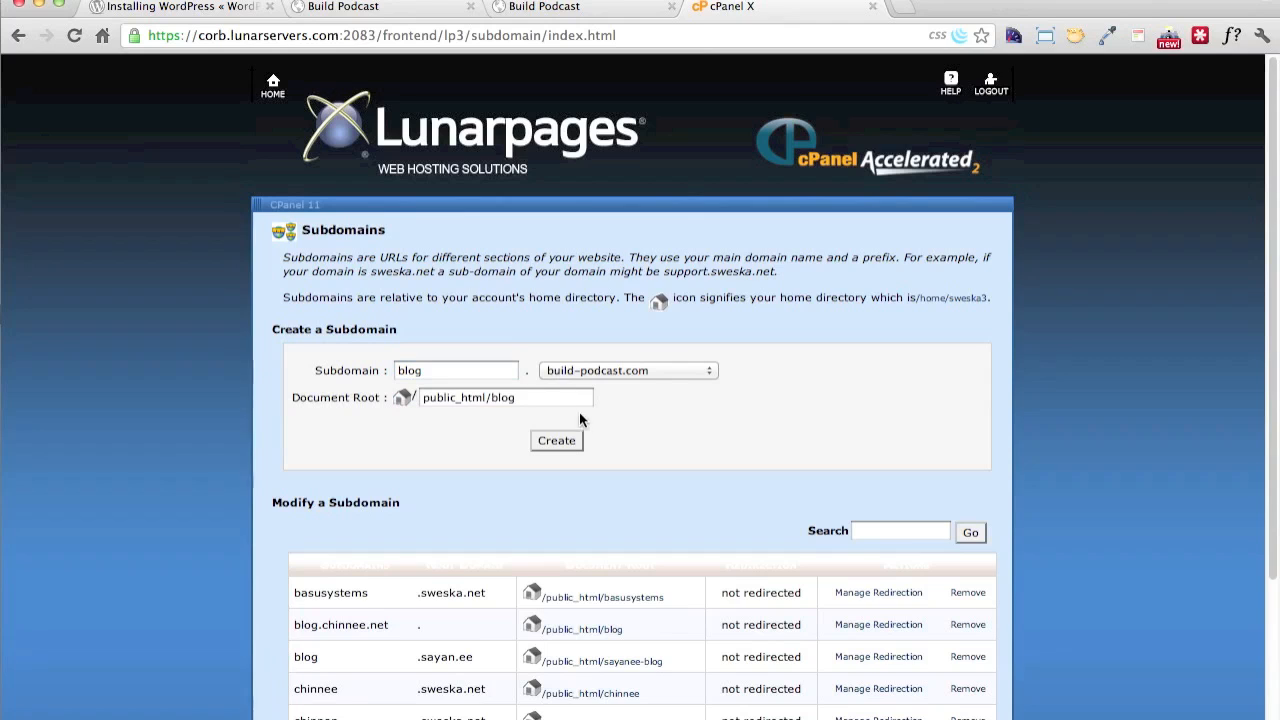
Set the document root to public_html/build/blog and create the subdomain
click(548, 400)
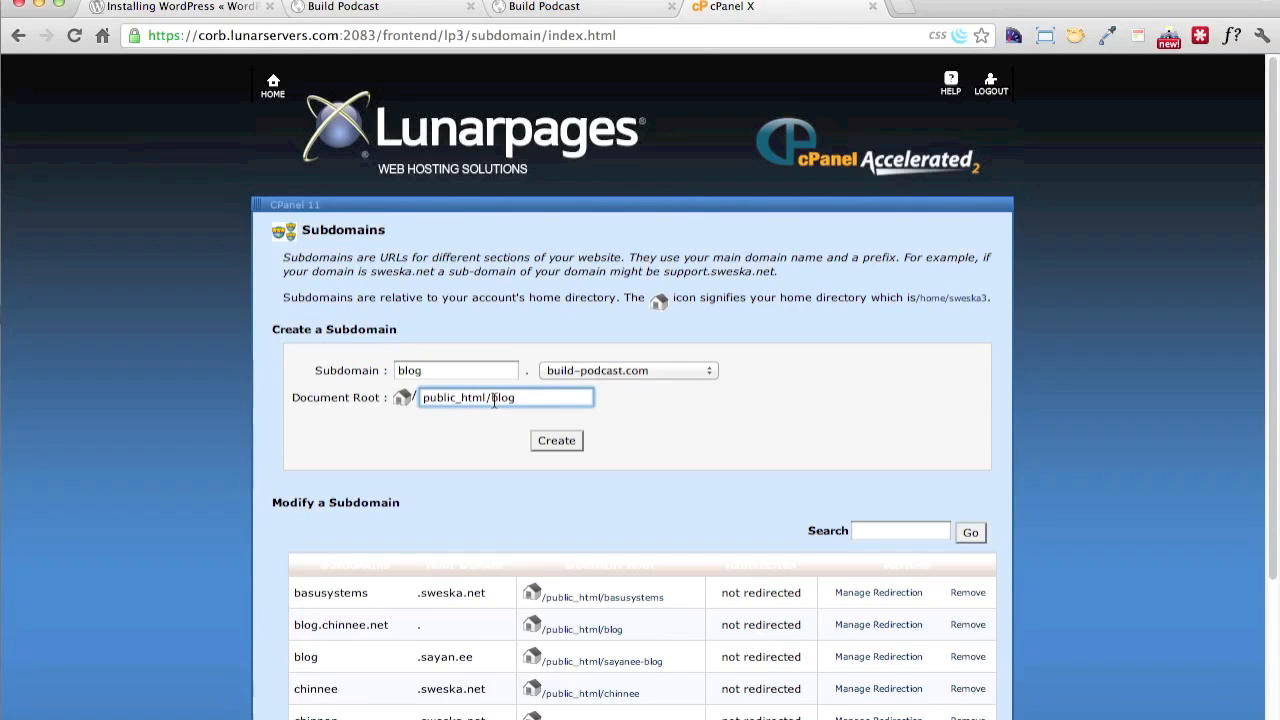
click(491, 400)
text(build/)
drag(565, 401, 422, 399)
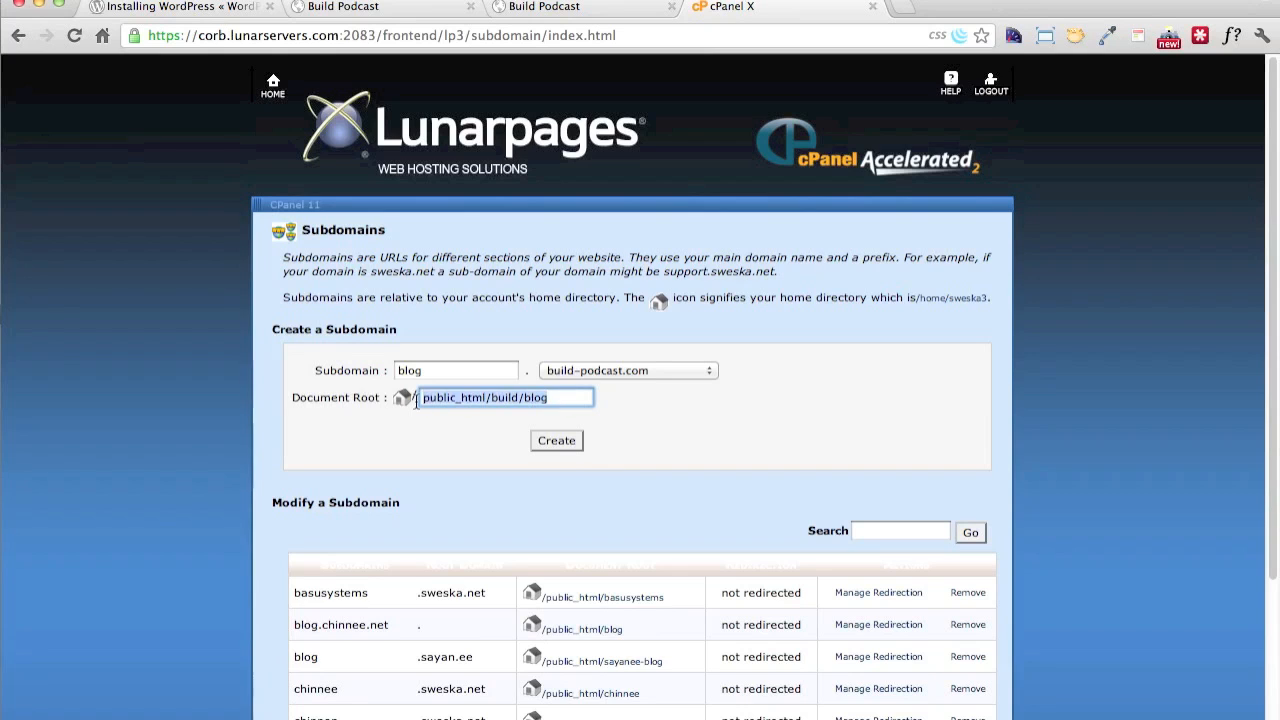
click(557, 400)
click(577, 443)
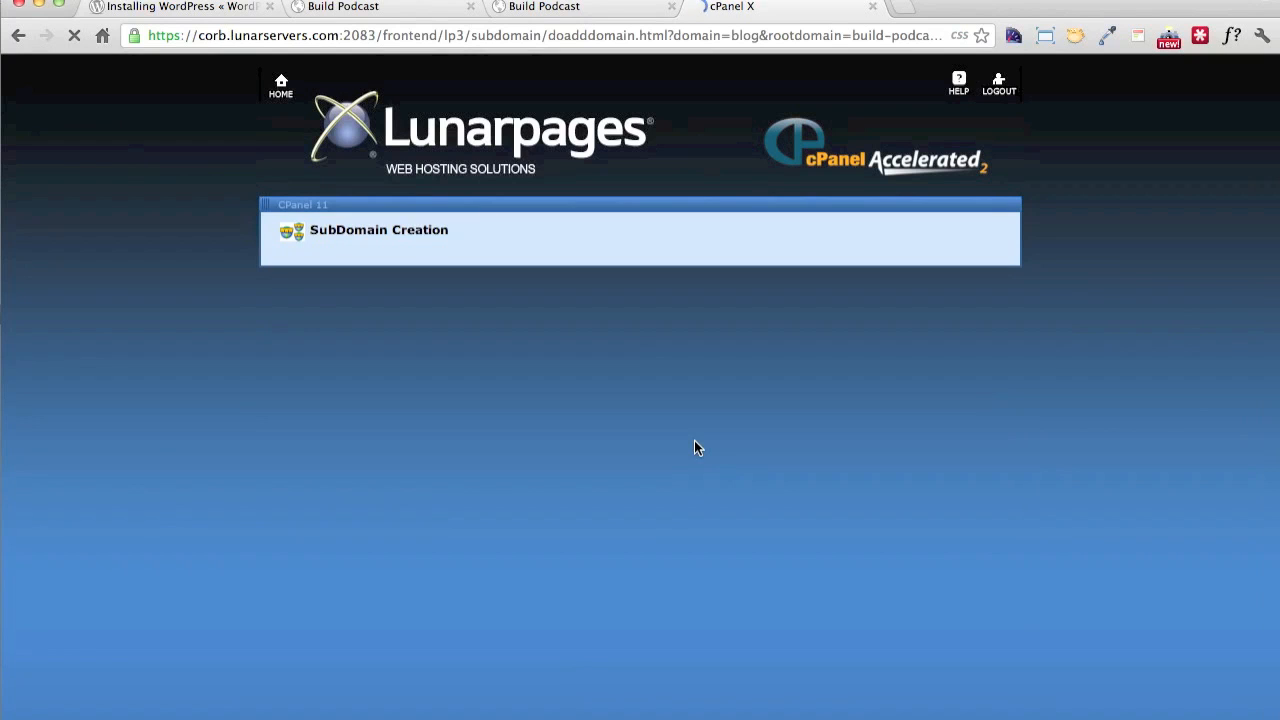
Return to the cPanel home page and open the WordPress install form in Softaculous
click(281, 93)
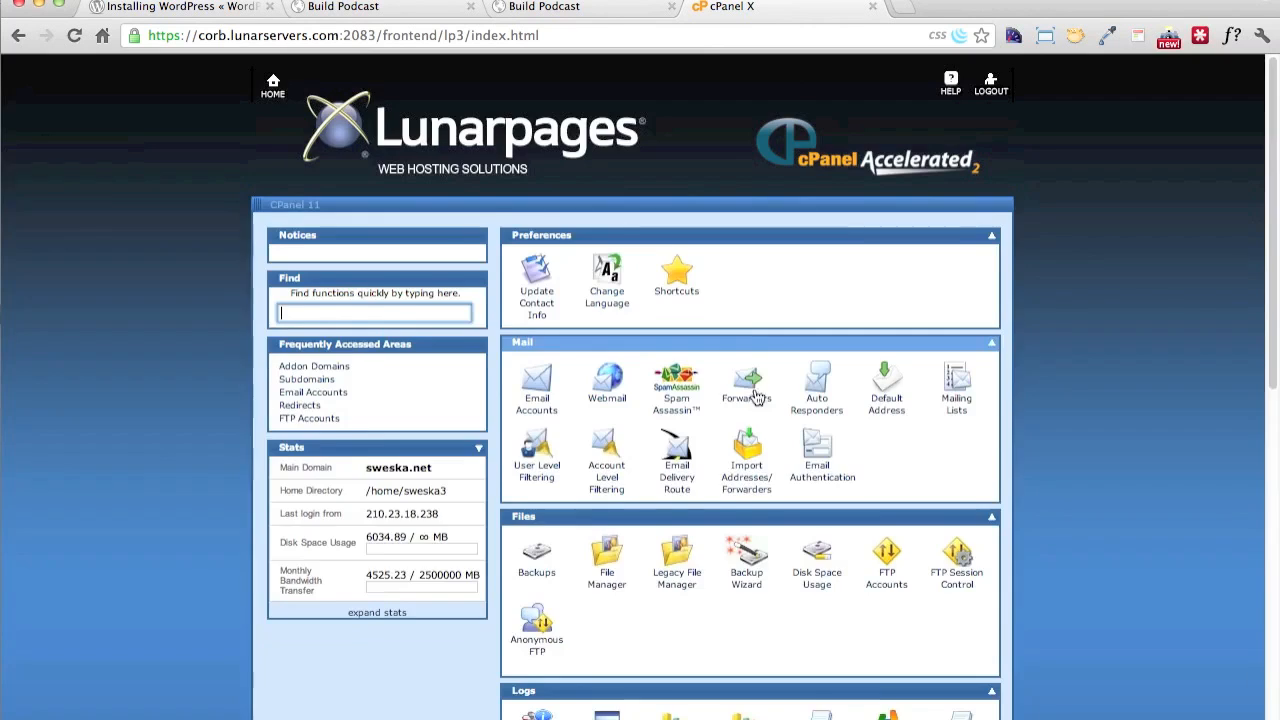
scroll(757, 400, down, 10)
click(960, 446)
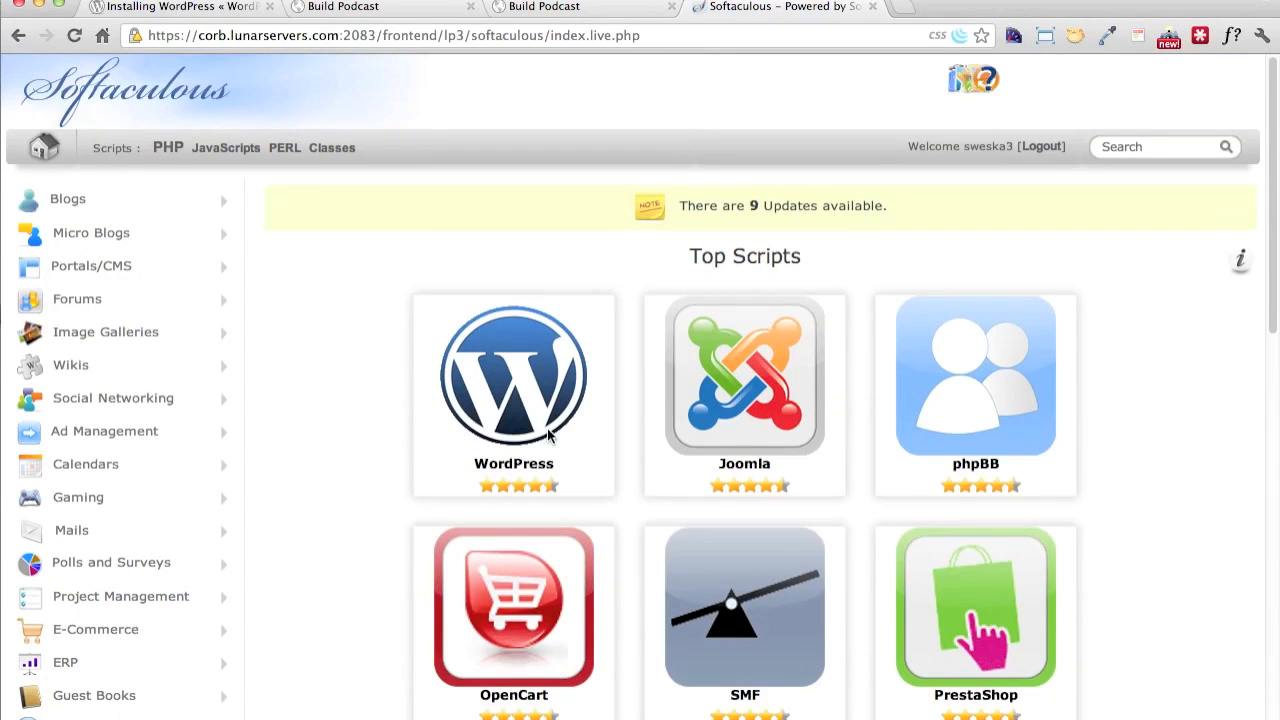
mouse_move(540, 443)
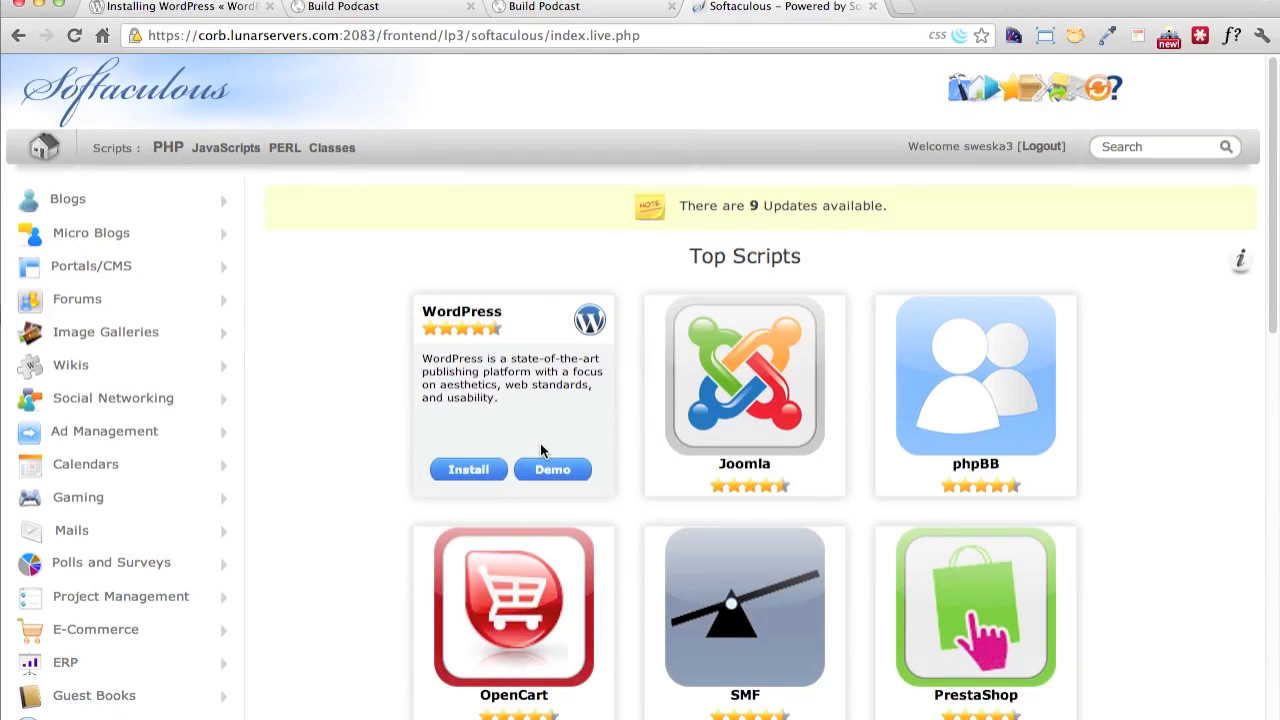
click(493, 471)
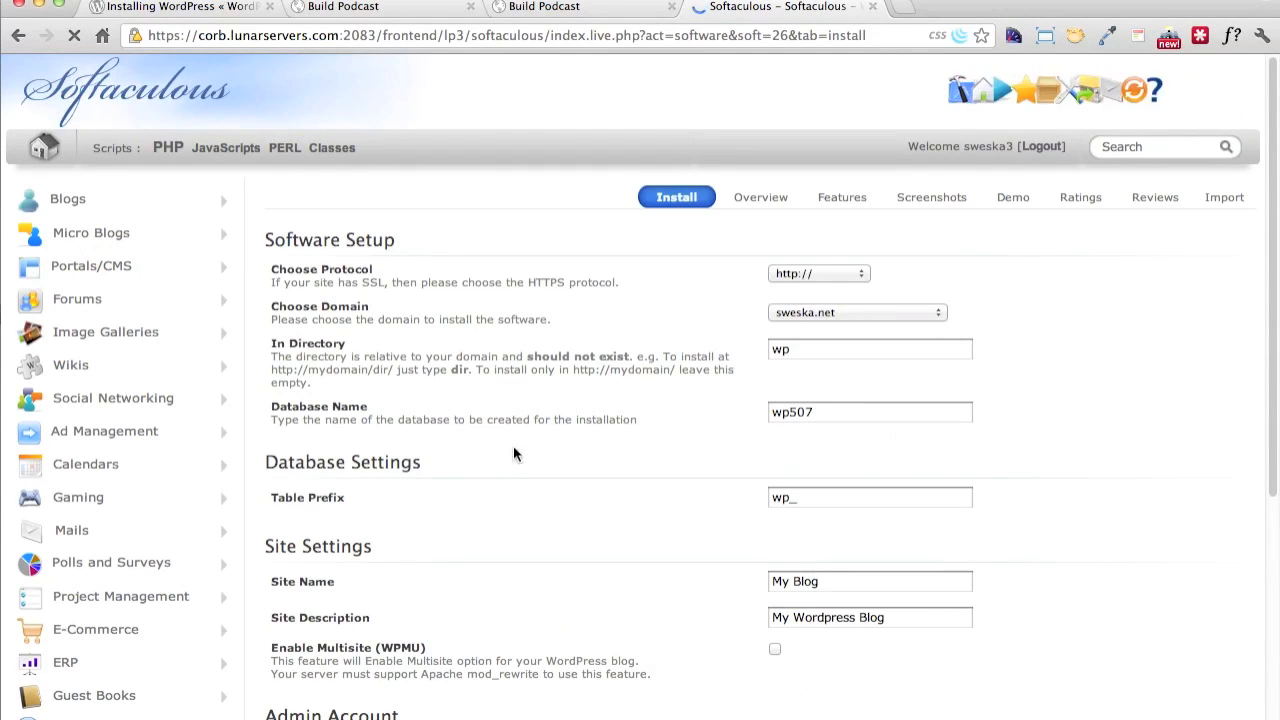
Choose blog.build-podcast.com as the installation domain and leave the directory empty, checking the note about installing in the domain root
click(815, 317)
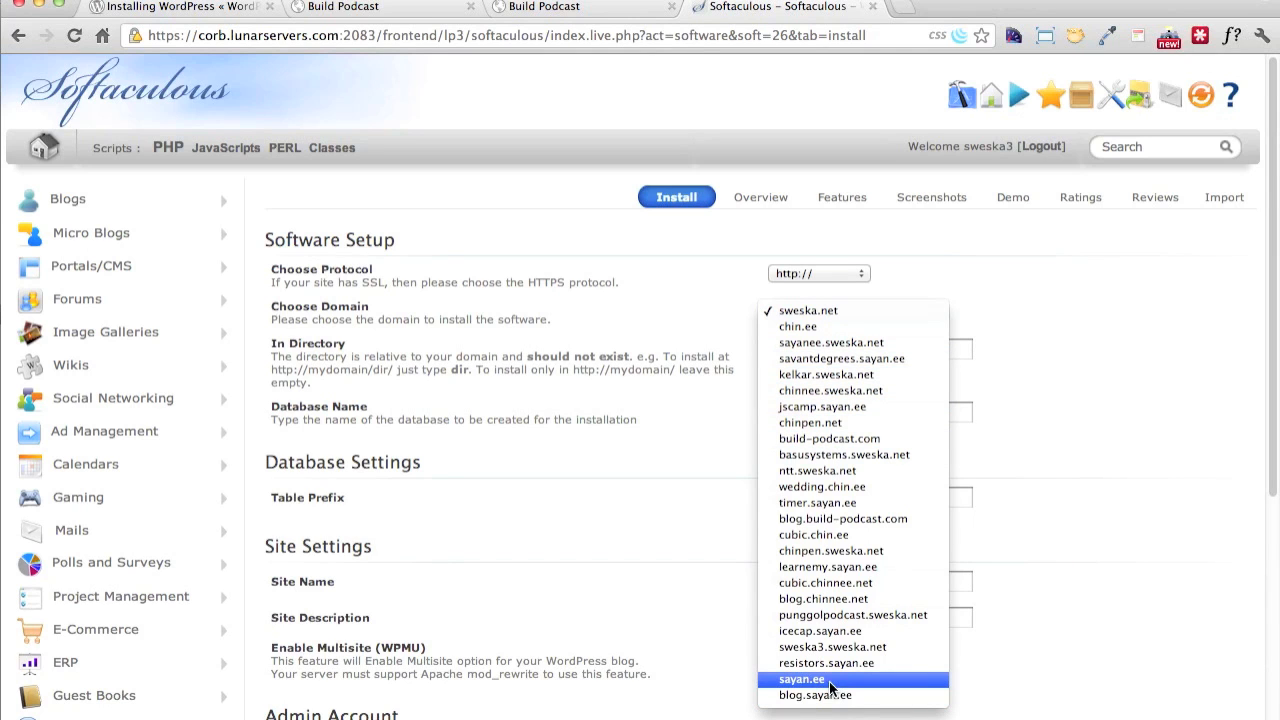
text(blog)
key(Return)
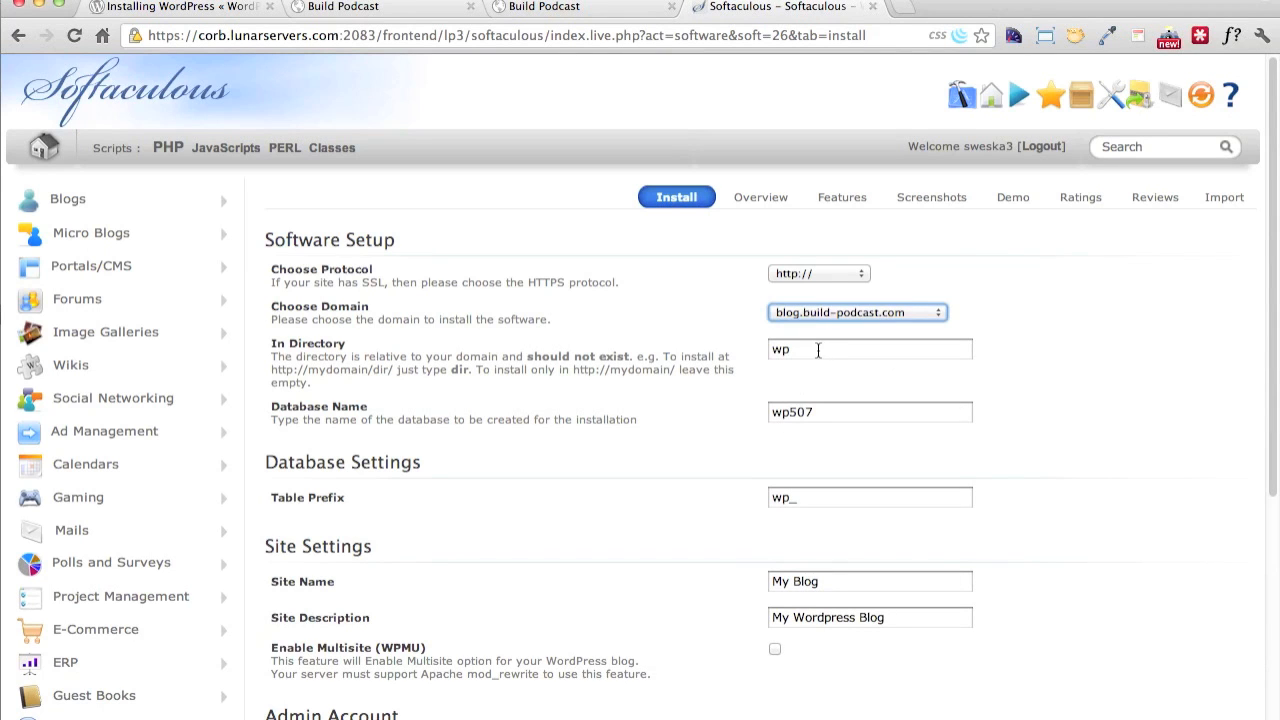
click(817, 349)
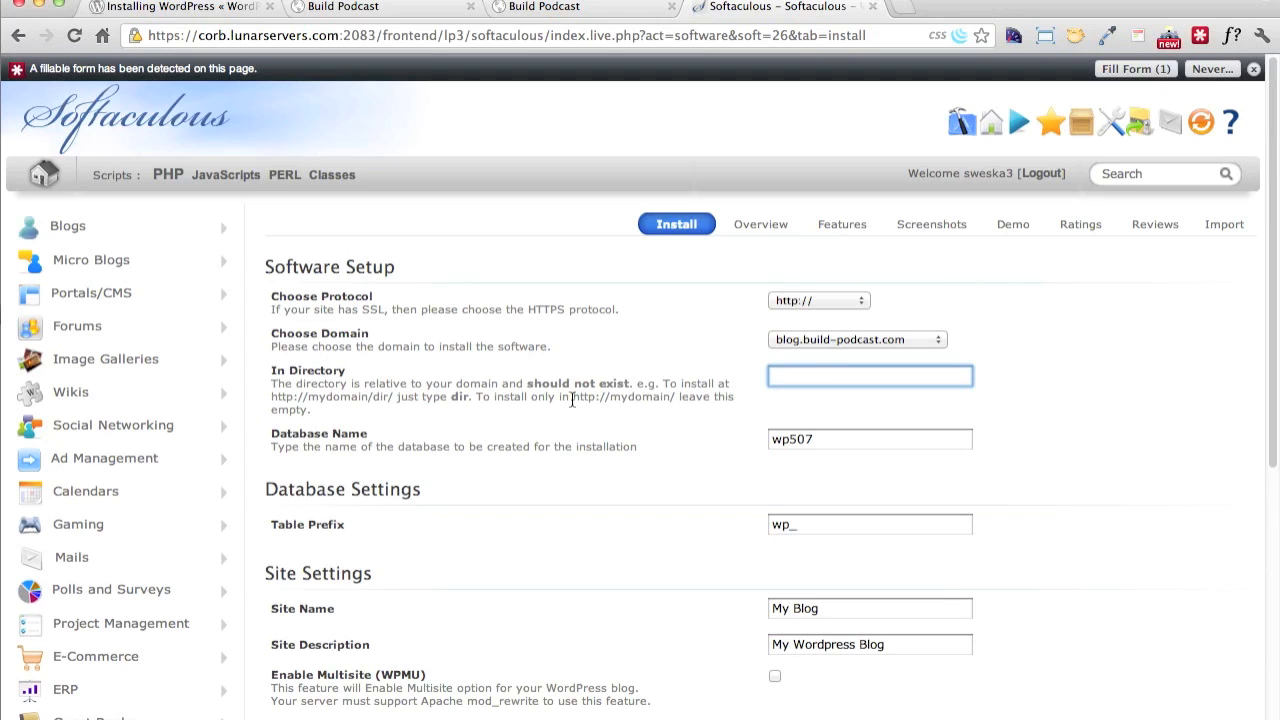
drag(570, 397, 598, 407)
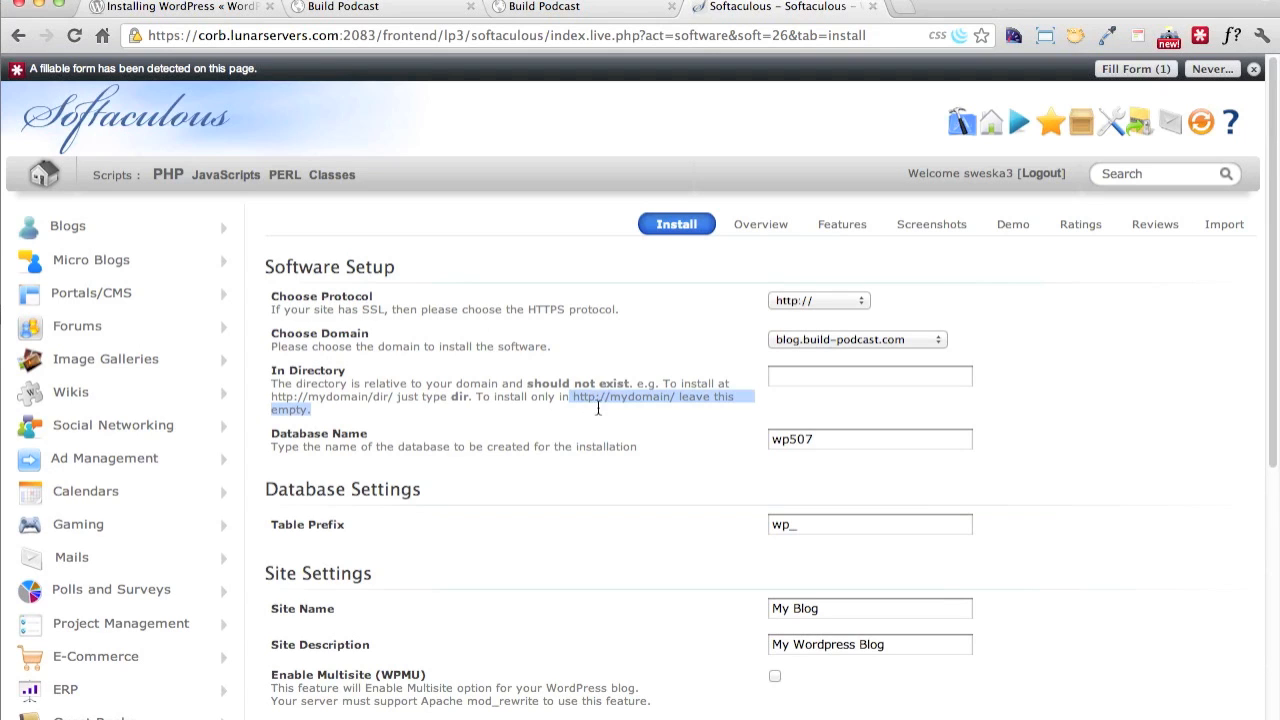
click(682, 447)
Fill in the admin account's username and password in the WordPress install form, keeping the default database and site settings
scroll(697, 480, down, 3)
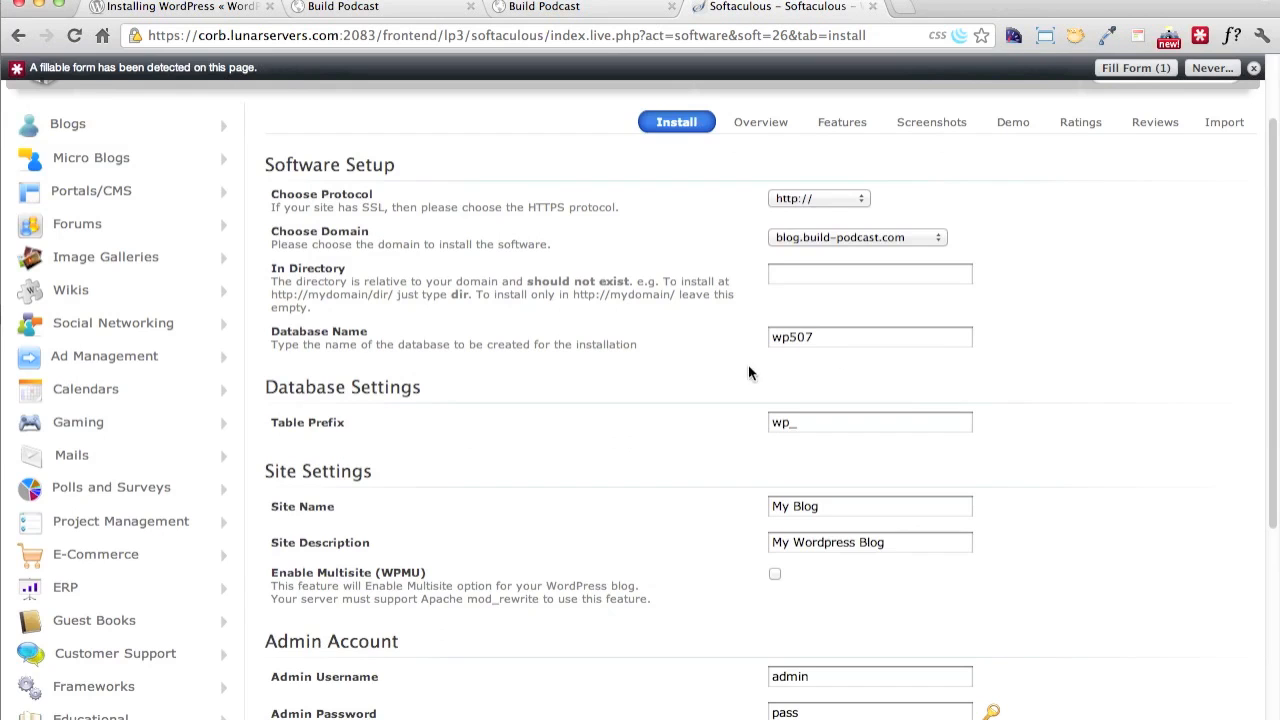
scroll(739, 446, down, 5)
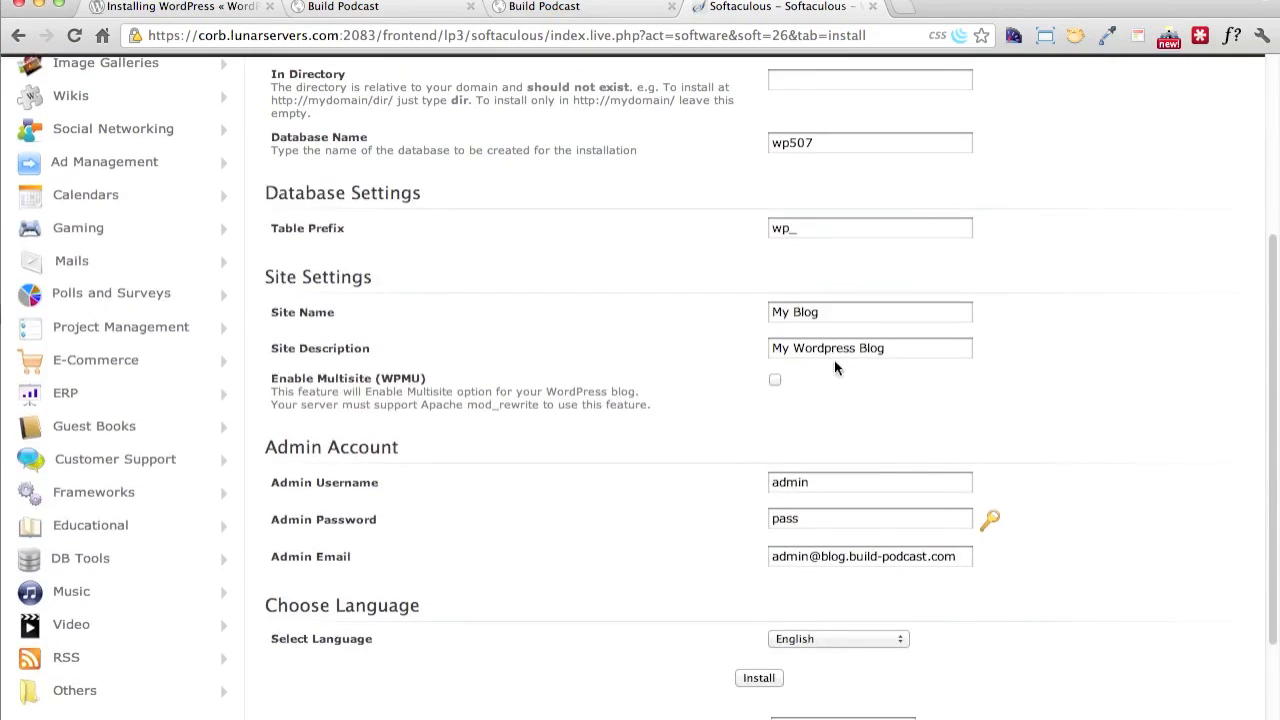
scroll(868, 443, down, 4)
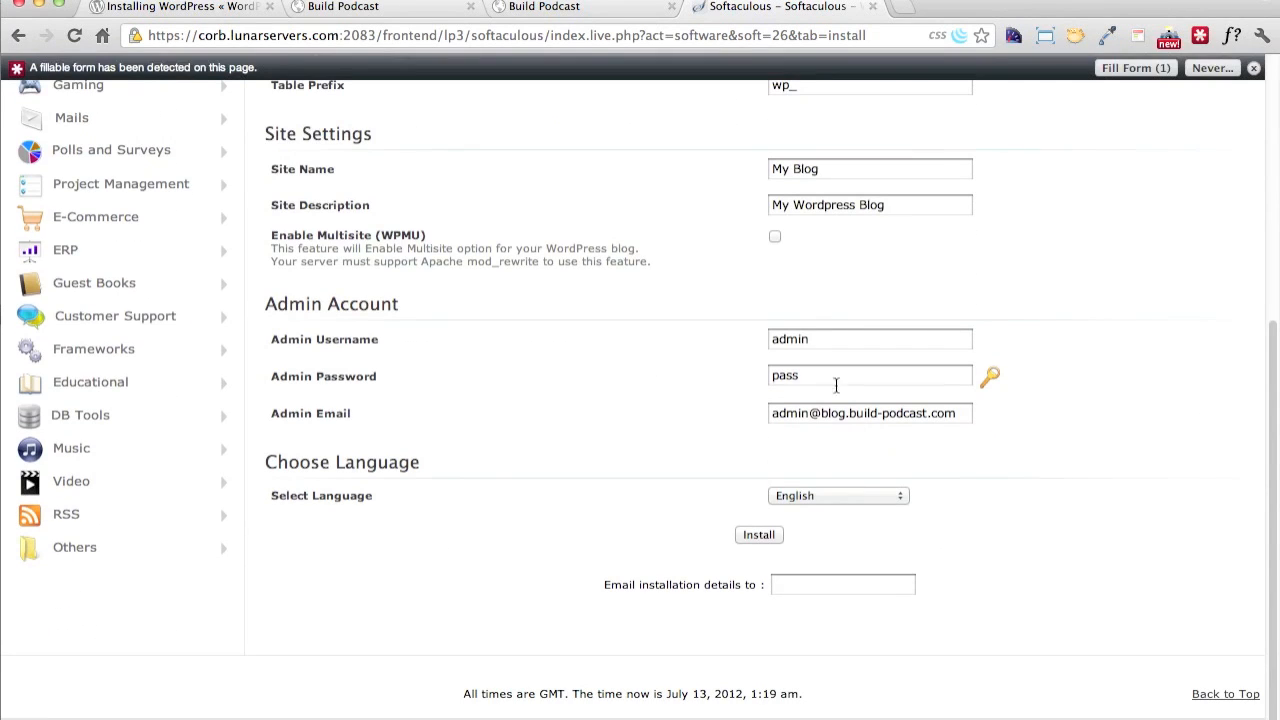
click(829, 339)
key(super+a)
text(sayane)
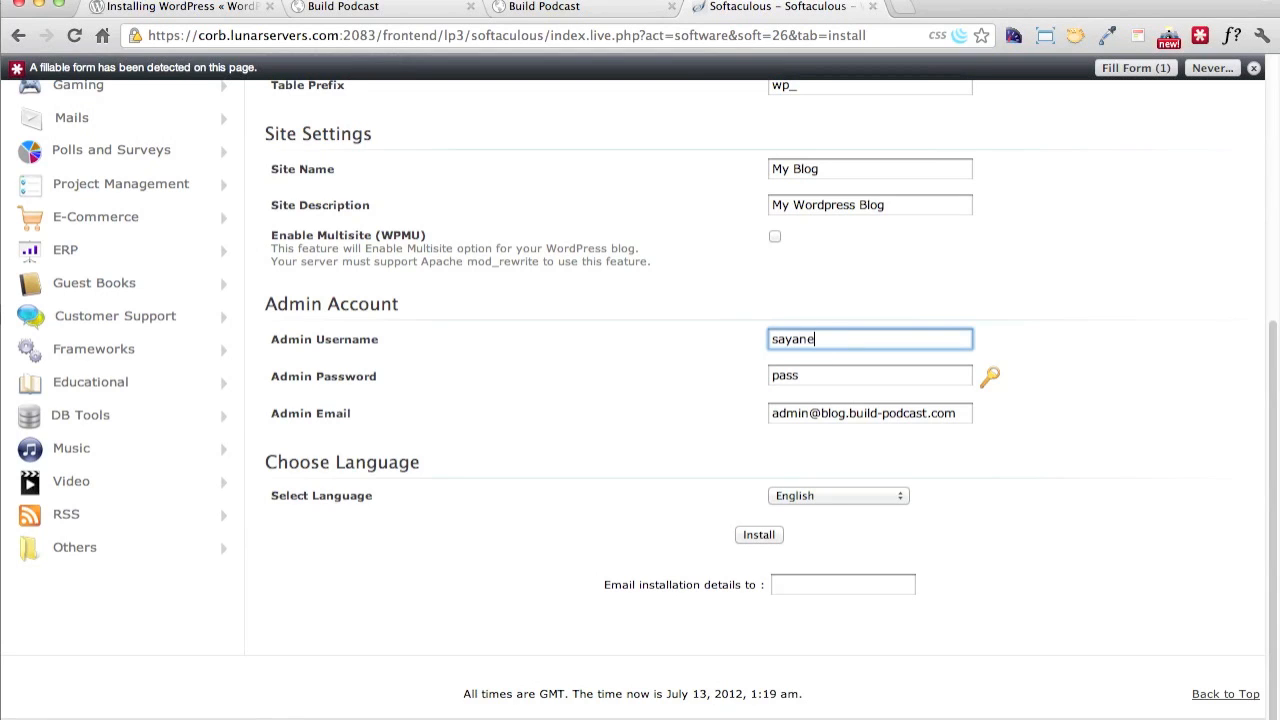
text(e)
key(Tab)
text(12)
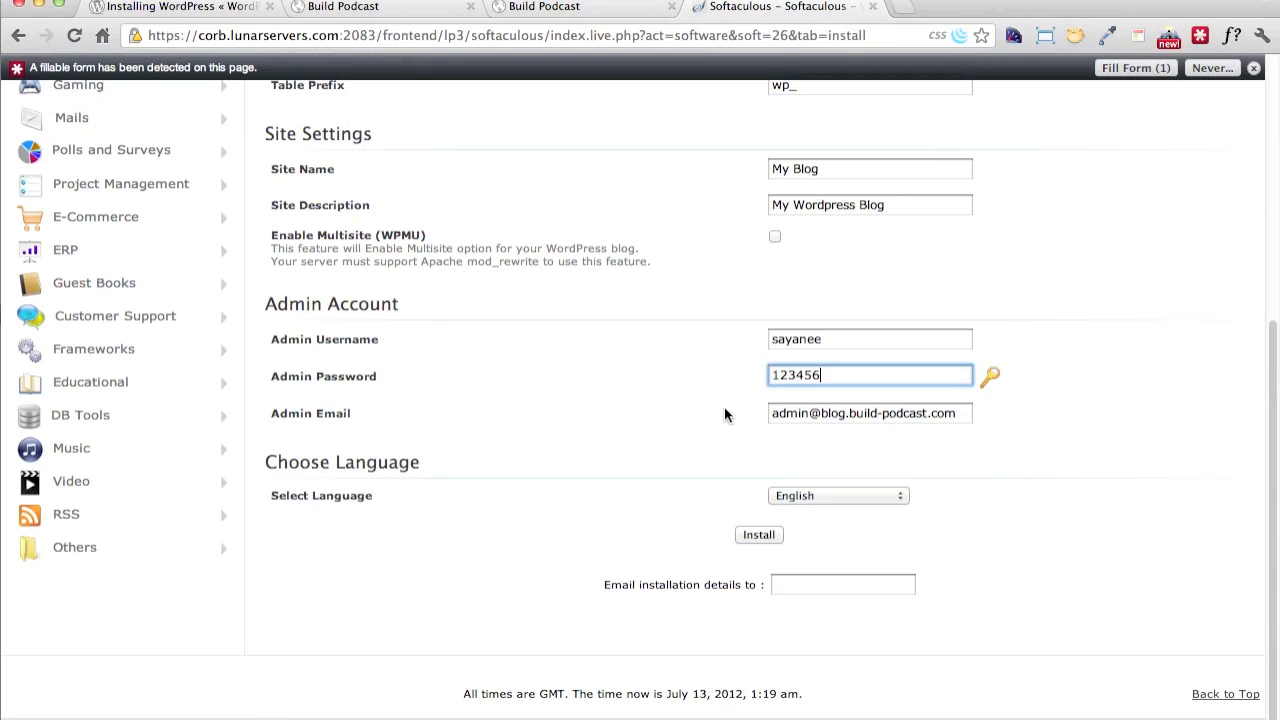
Replace the admin email with the administrator's own address and start the WordPress installation
double_click(811, 418)
drag(833, 413, 968, 413)
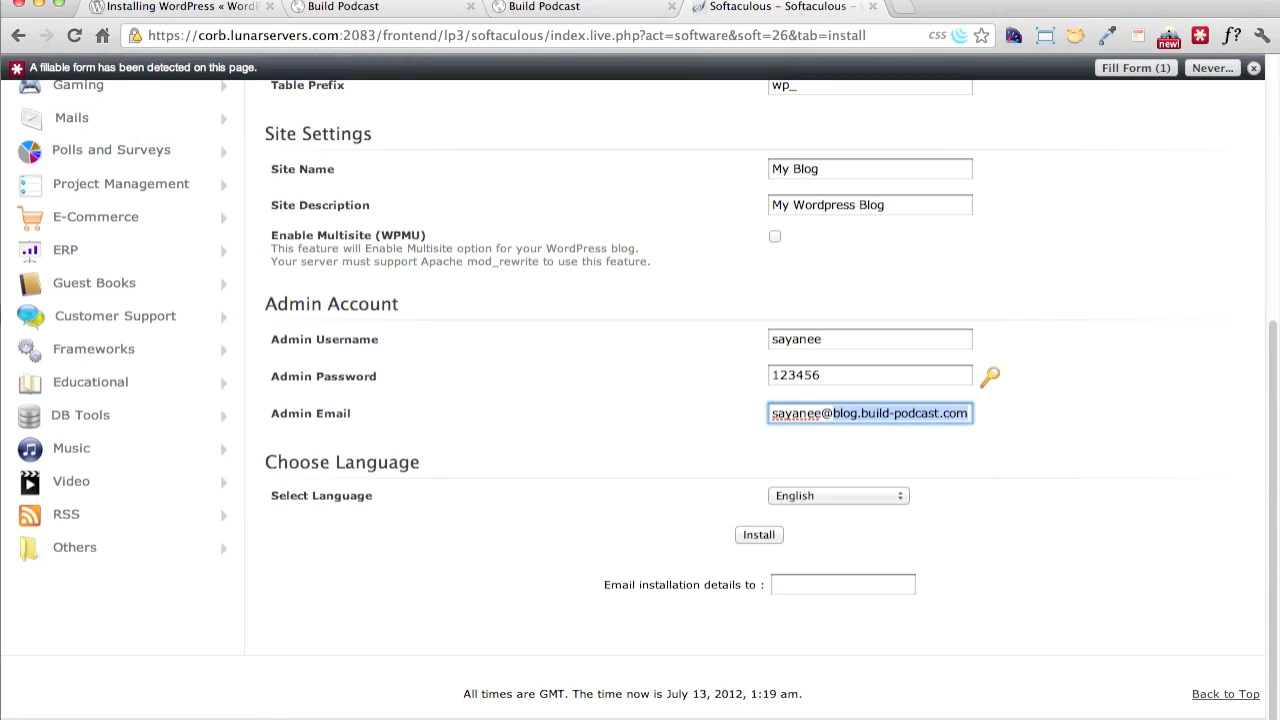
text(gmai)
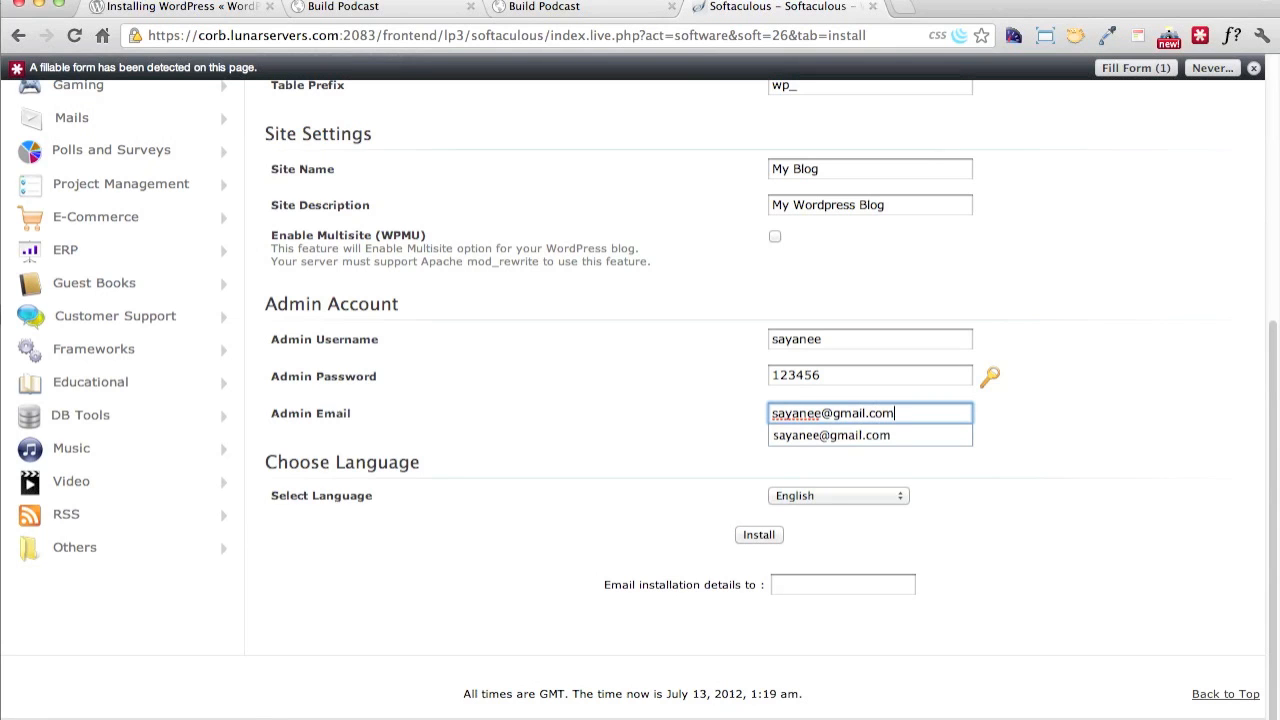
click(587, 405)
scroll(633, 517, down, 1)
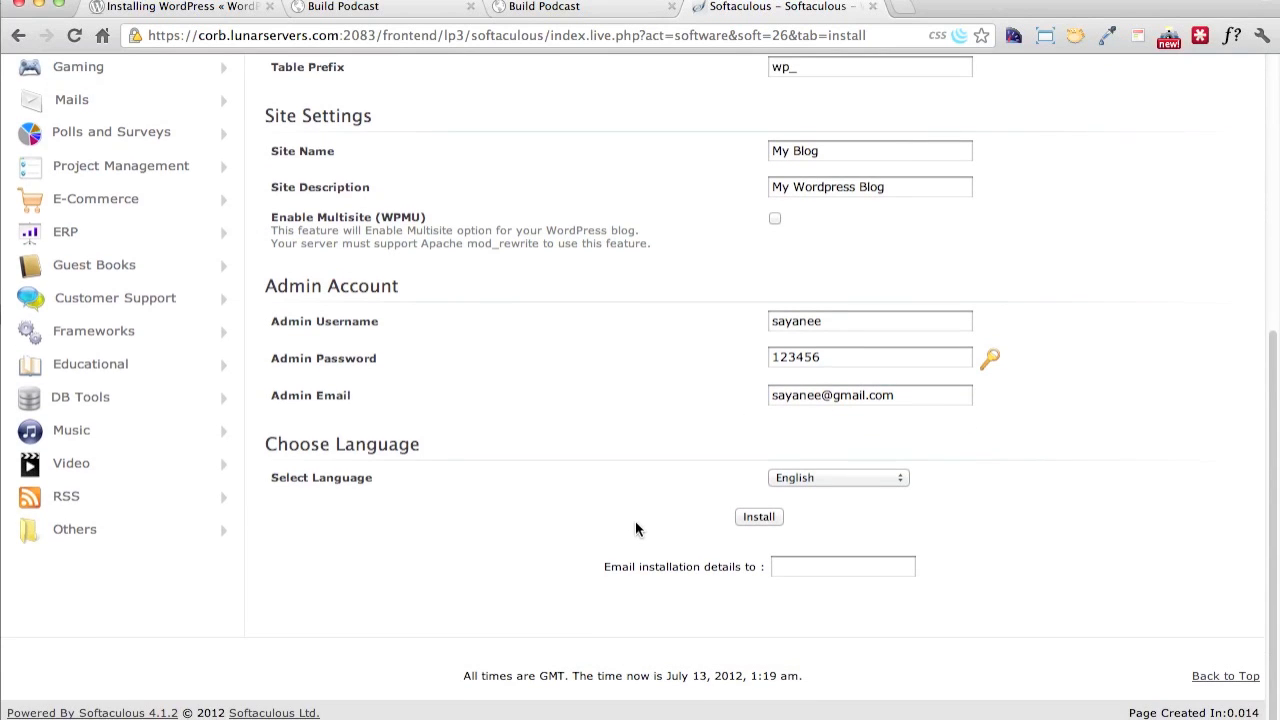
click(760, 517)
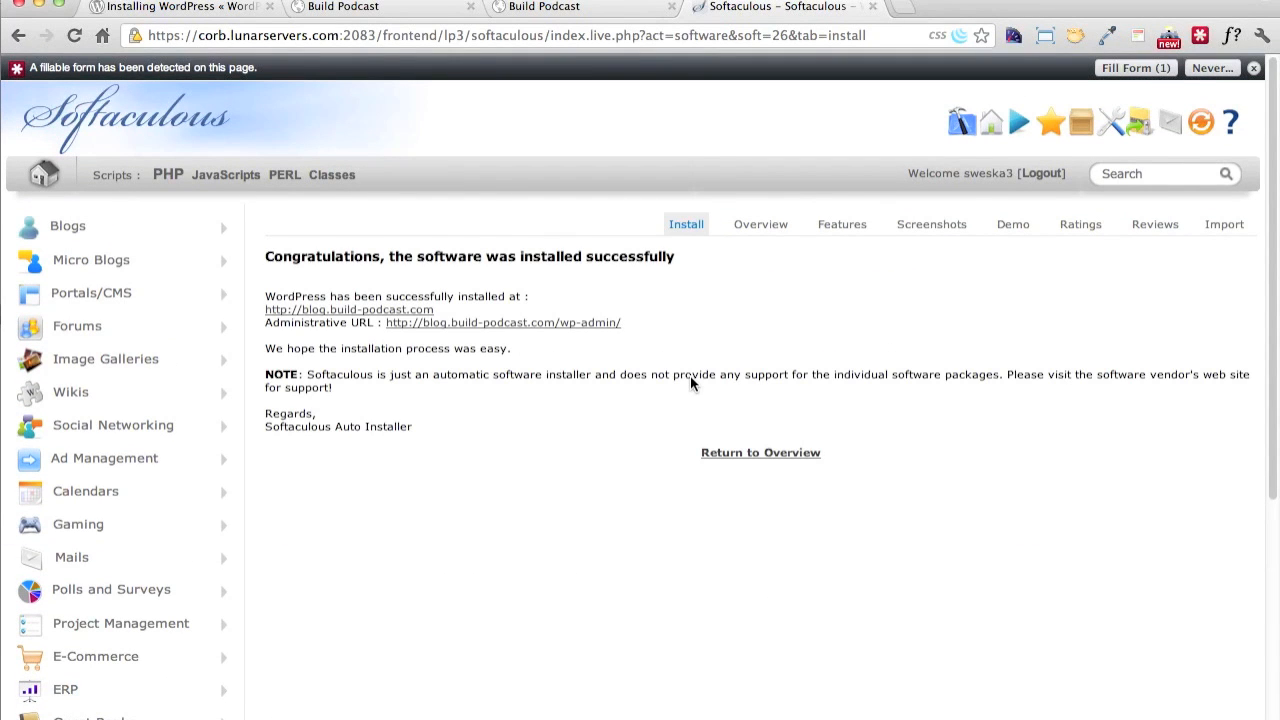
Open the installed site blog.build-podcast.com in a new tab and look over its front page
right_click(302, 318)
click(322, 324)
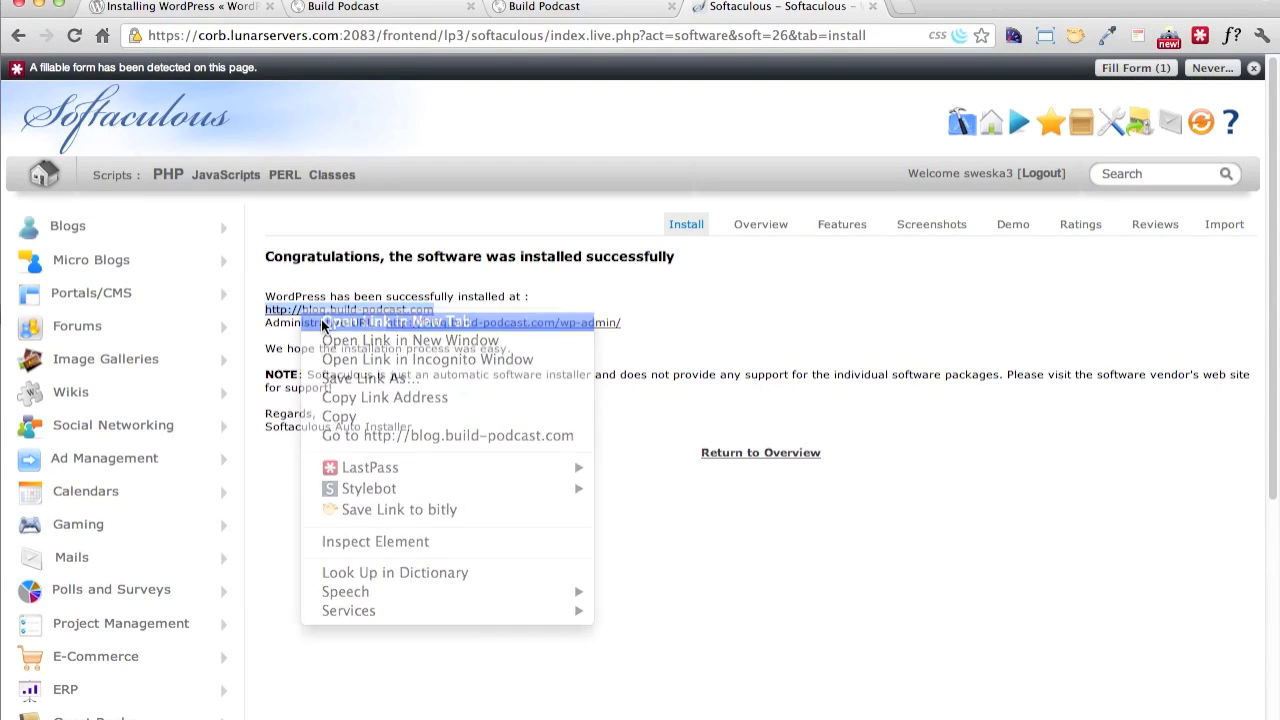
click(920, 8)
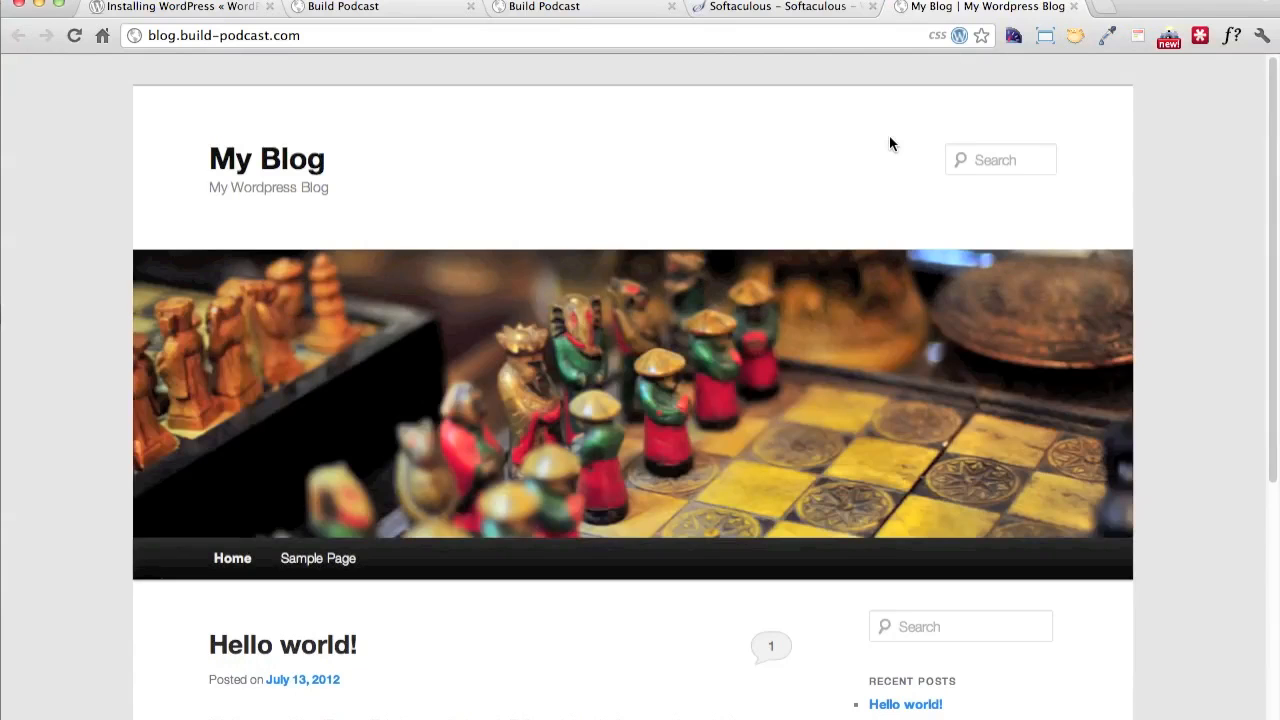
scroll(886, 172, down, 8)
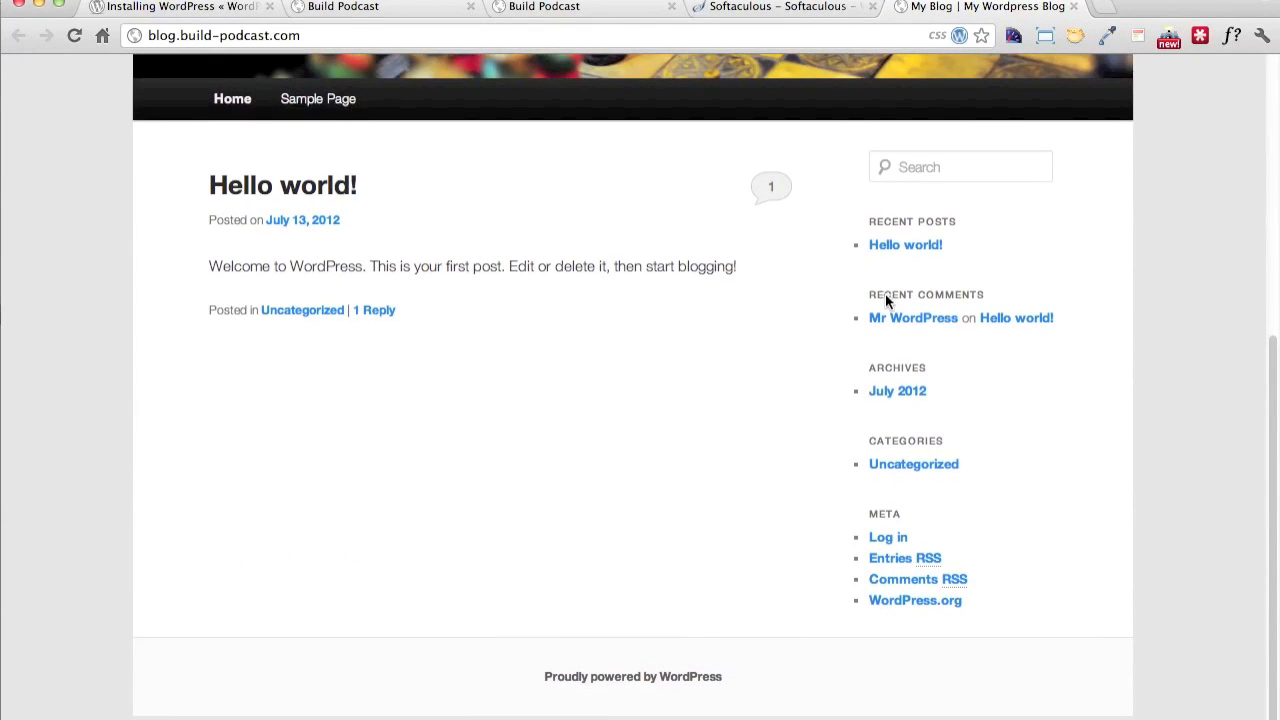
Return to the Softaculous installation page and open the administrative URL ending in /wp-admin/ in a new tab
click(807, 12)
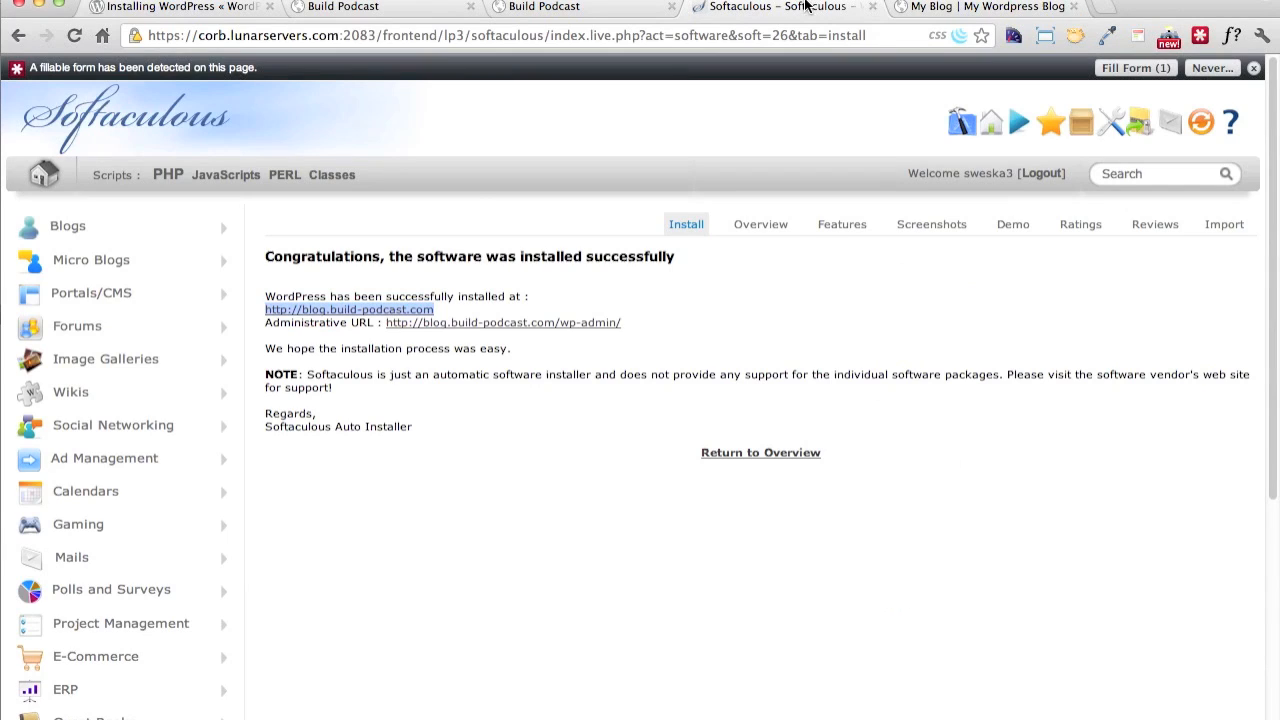
right_click(515, 328)
click(600, 326)
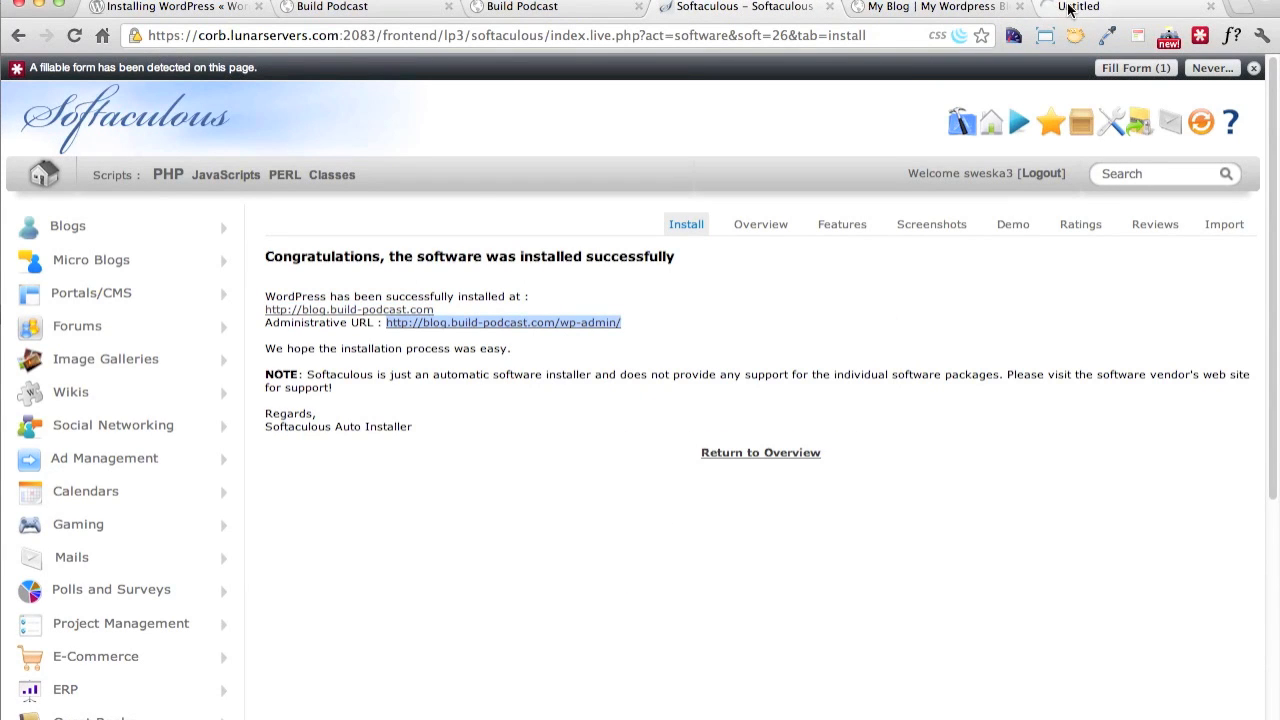
click(1072, 8)
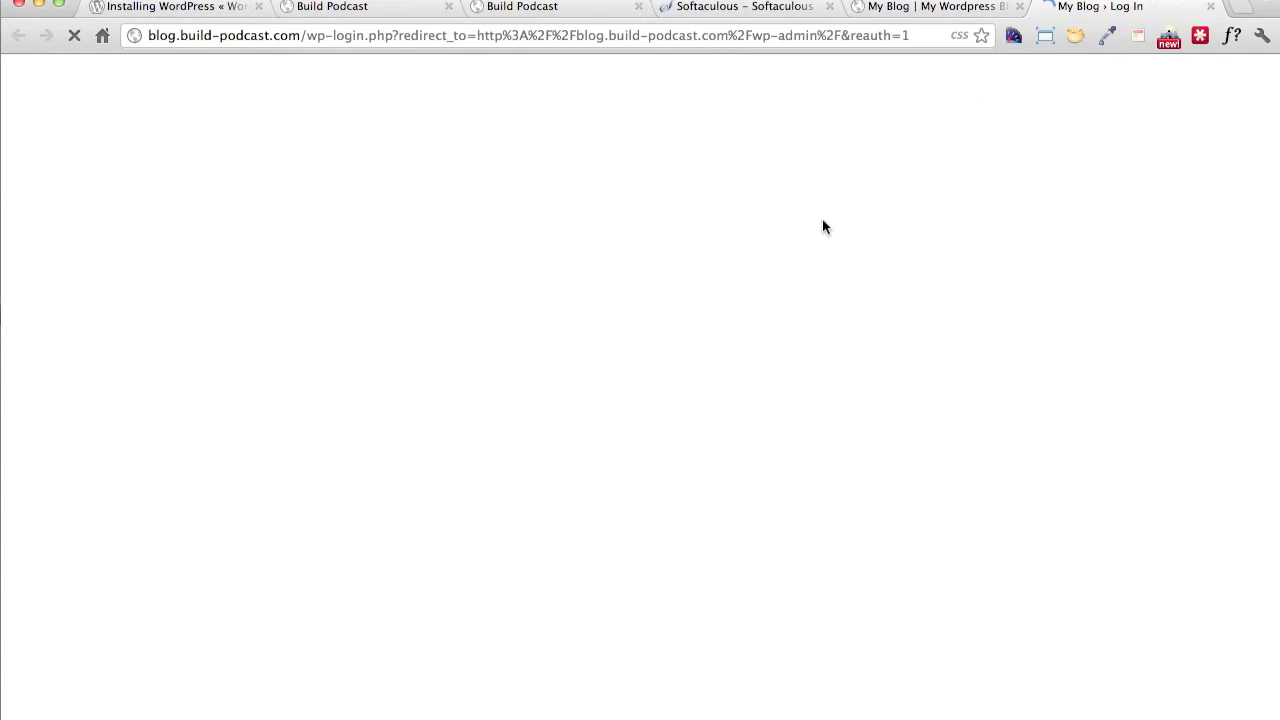
Strip the redirect parameters from the login address and load blog.build-podcast.com/wp-login.php
click(400, 38)
click(394, 36)
key(shift+End)
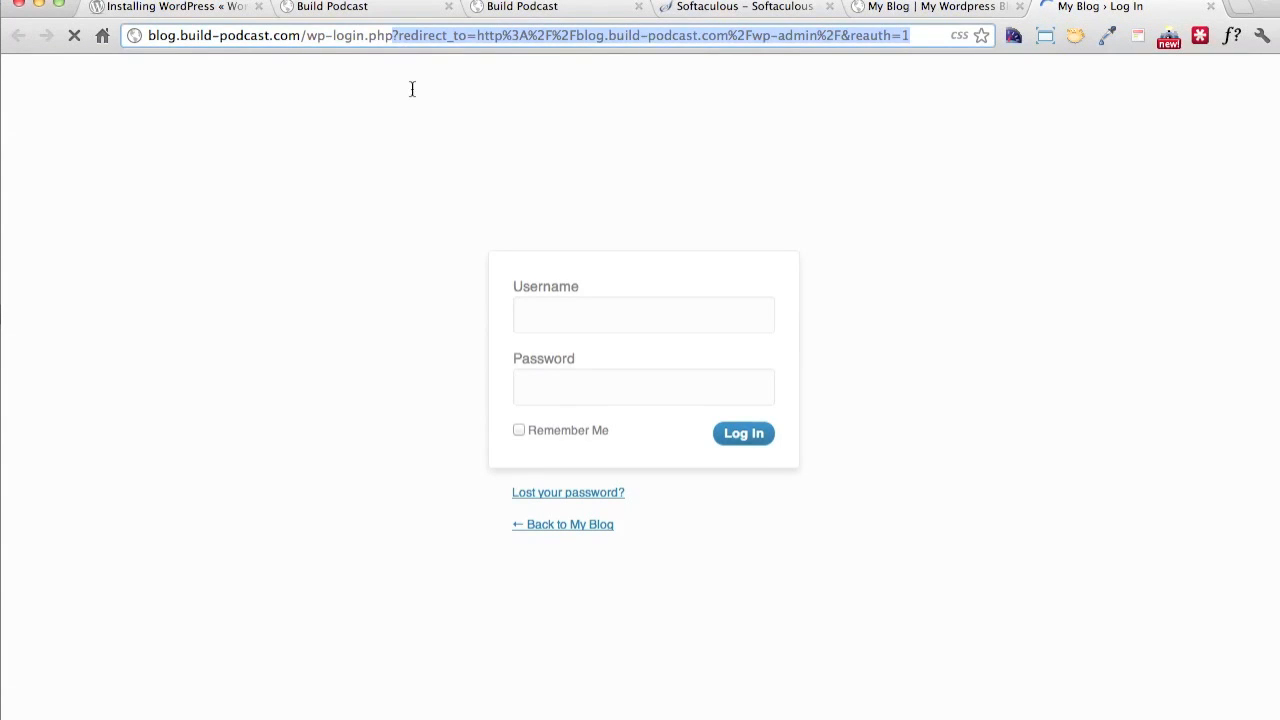
key(Delete)
key(Return)
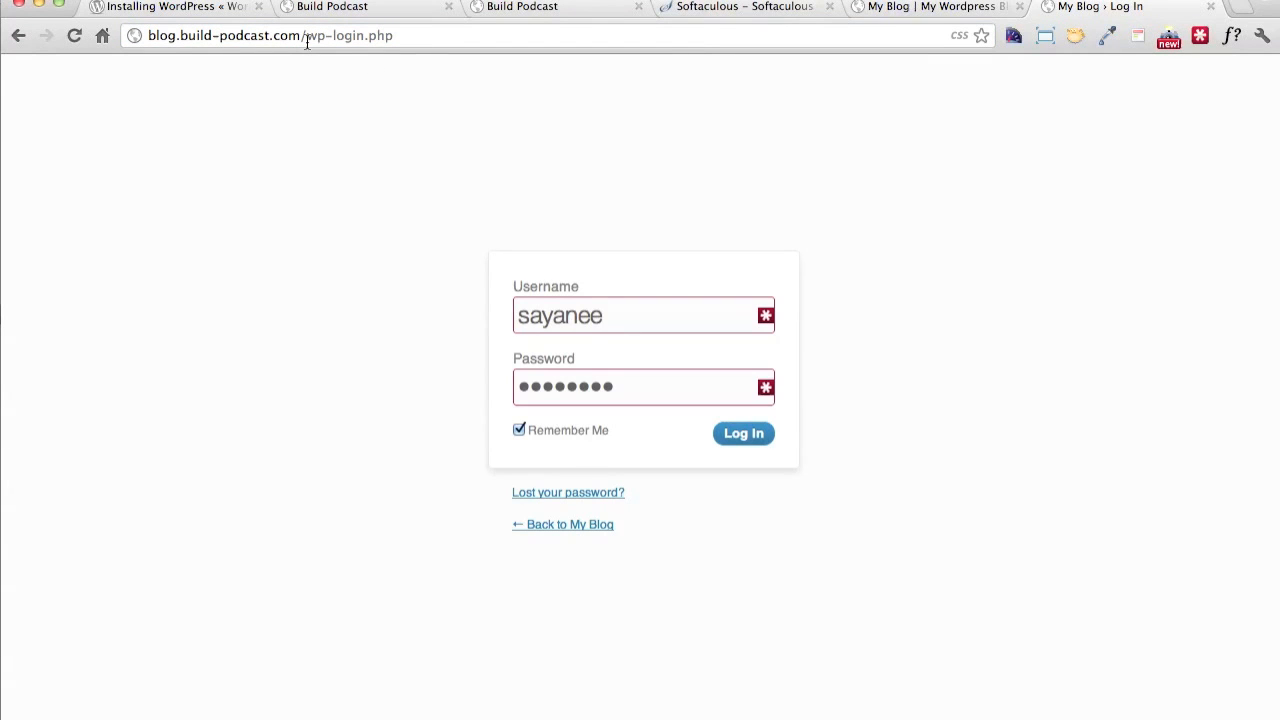
Replace the prefilled login password with the admin account password and log in to WordPress
drag(305, 37, 460, 38)
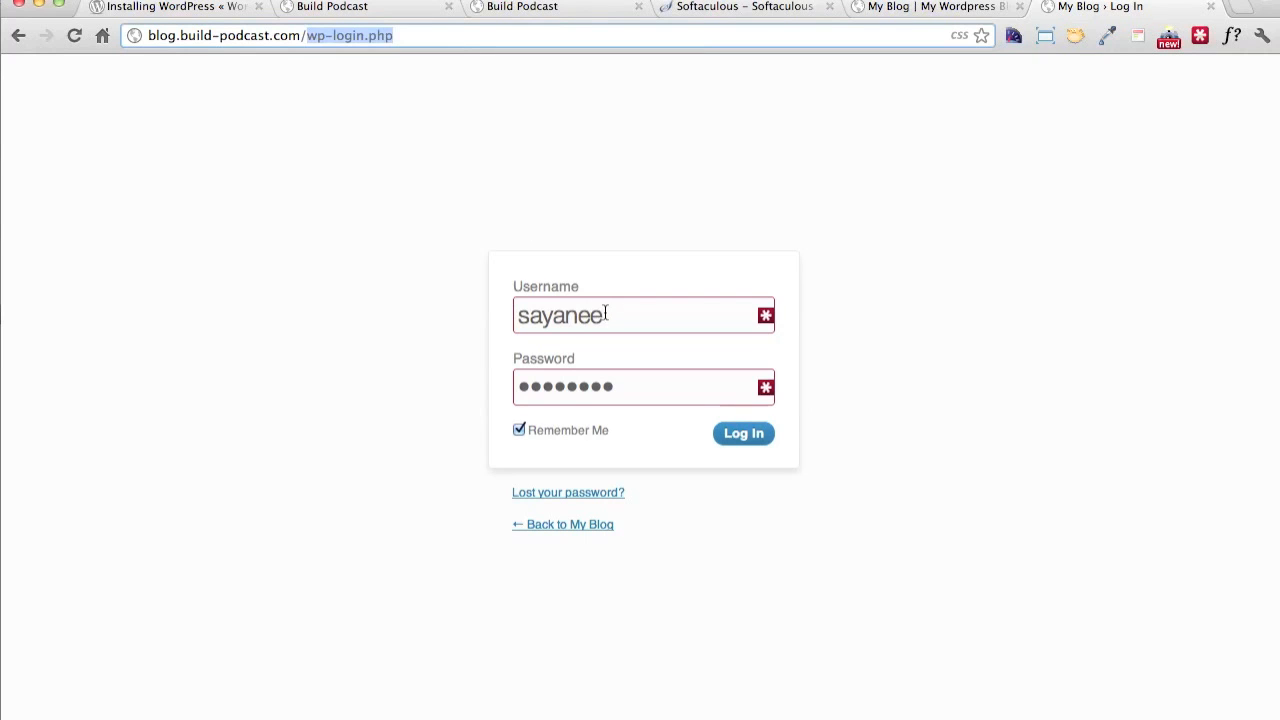
drag(611, 316, 500, 308)
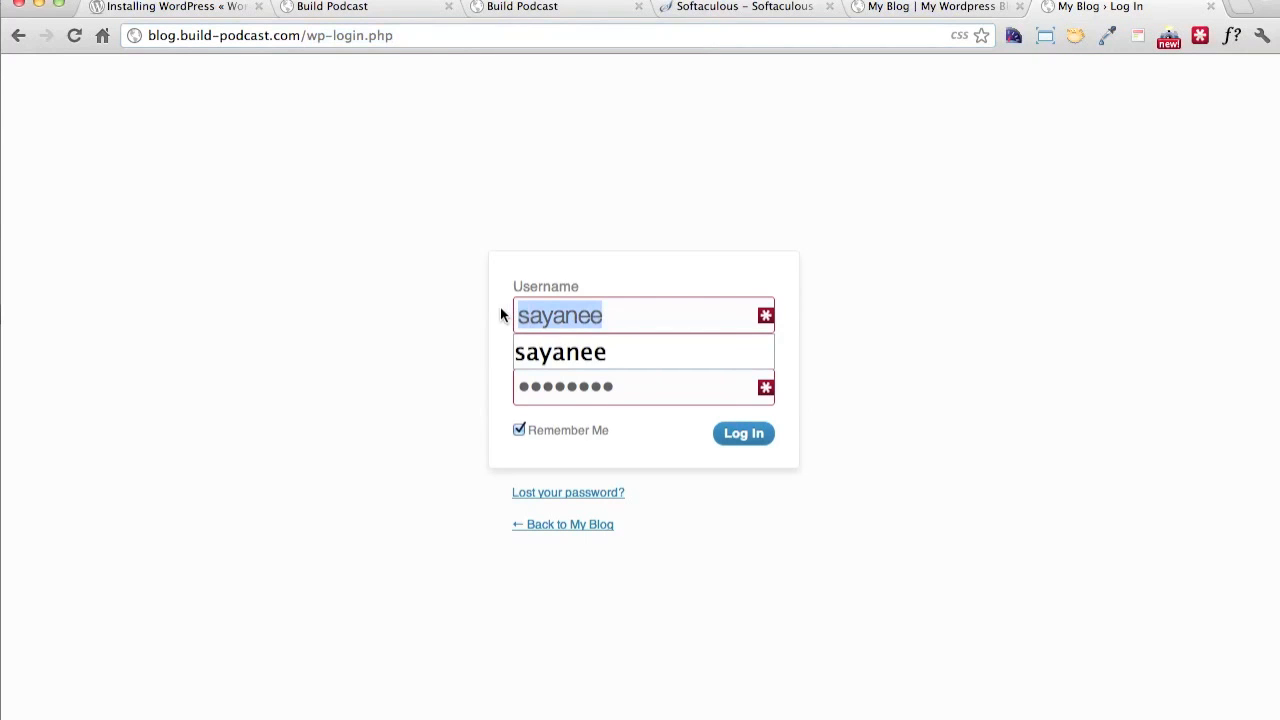
click(632, 392)
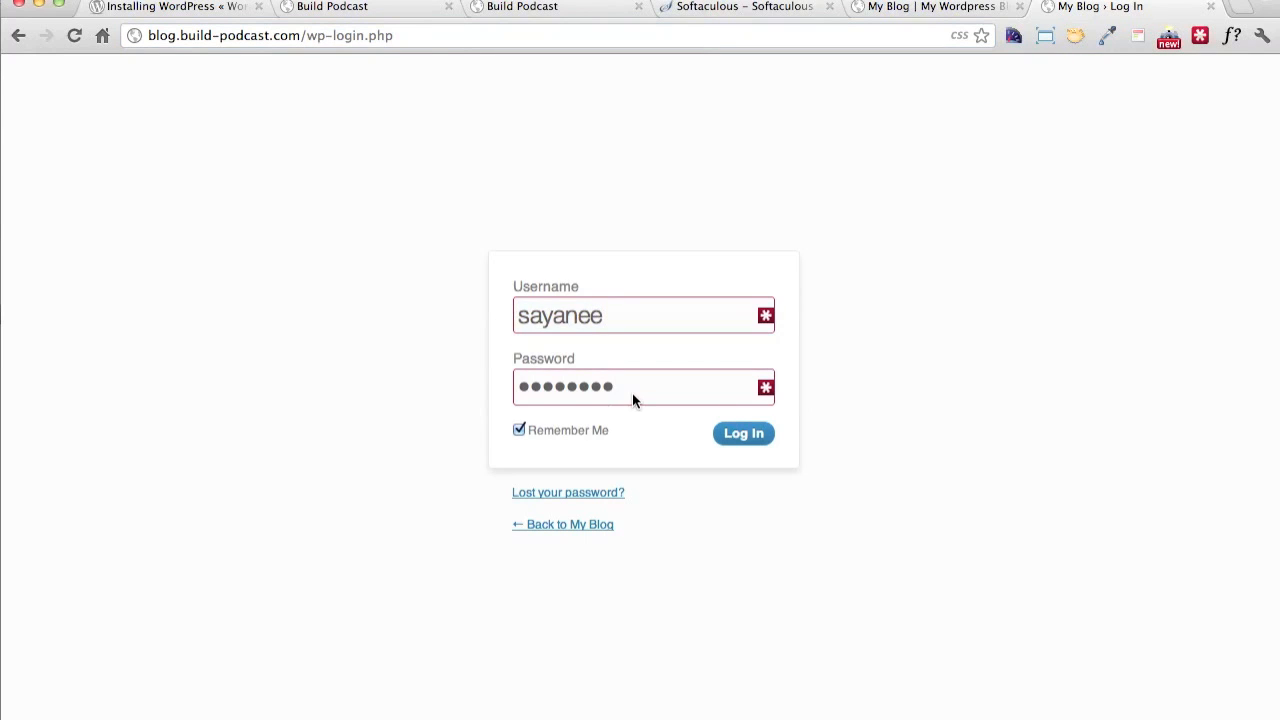
double_click(632, 392)
text(****)
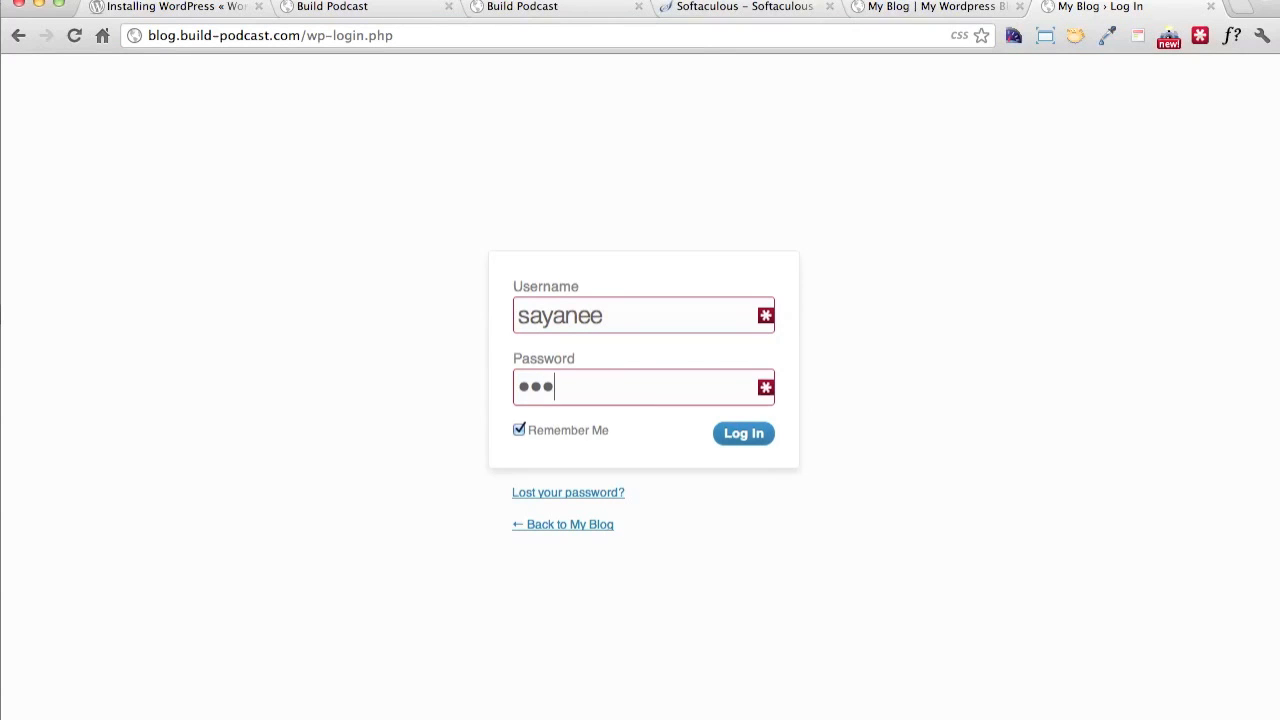
text(**)
click(746, 436)
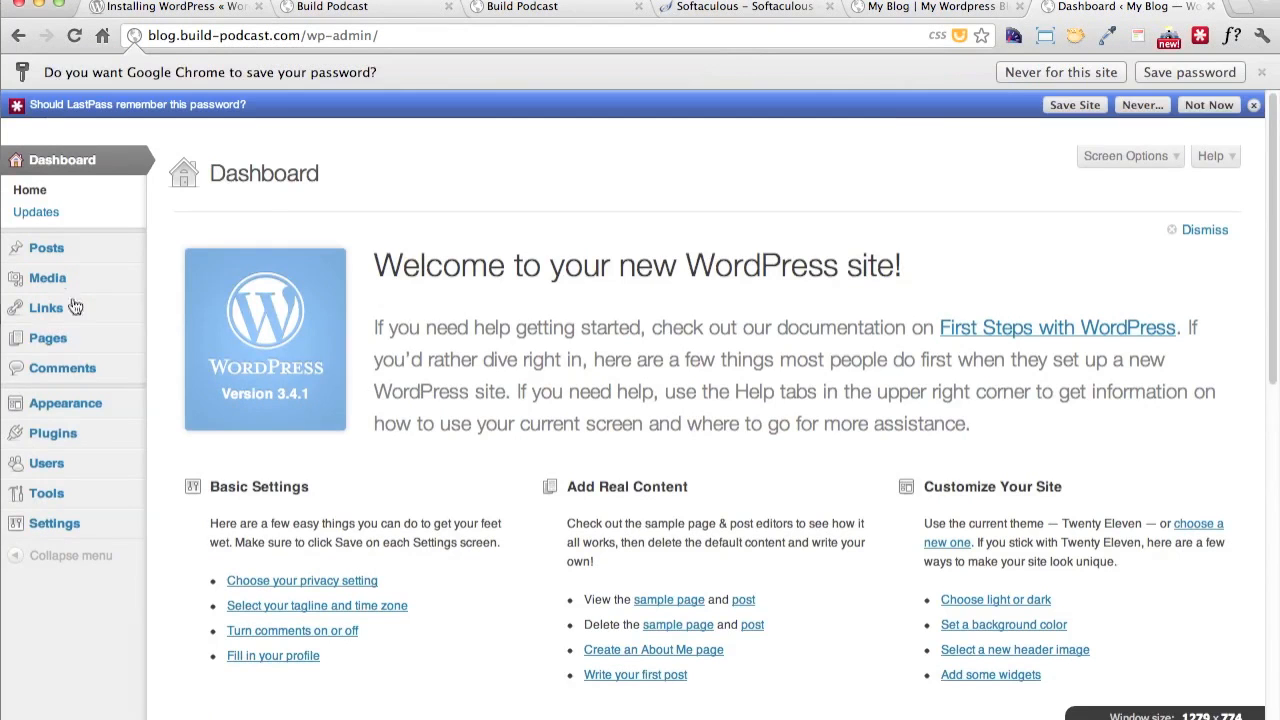
Decline to store the site's password in both LastPass and Chrome
click(1140, 105)
click(1083, 149)
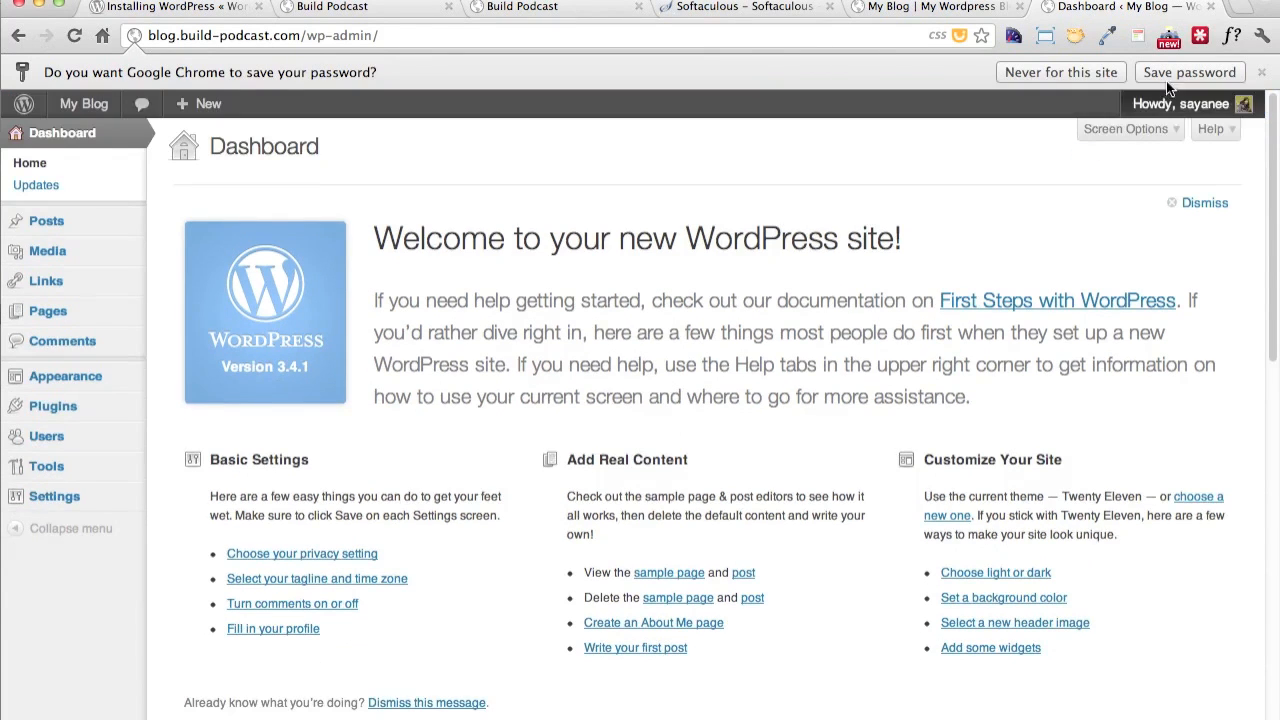
click(1116, 73)
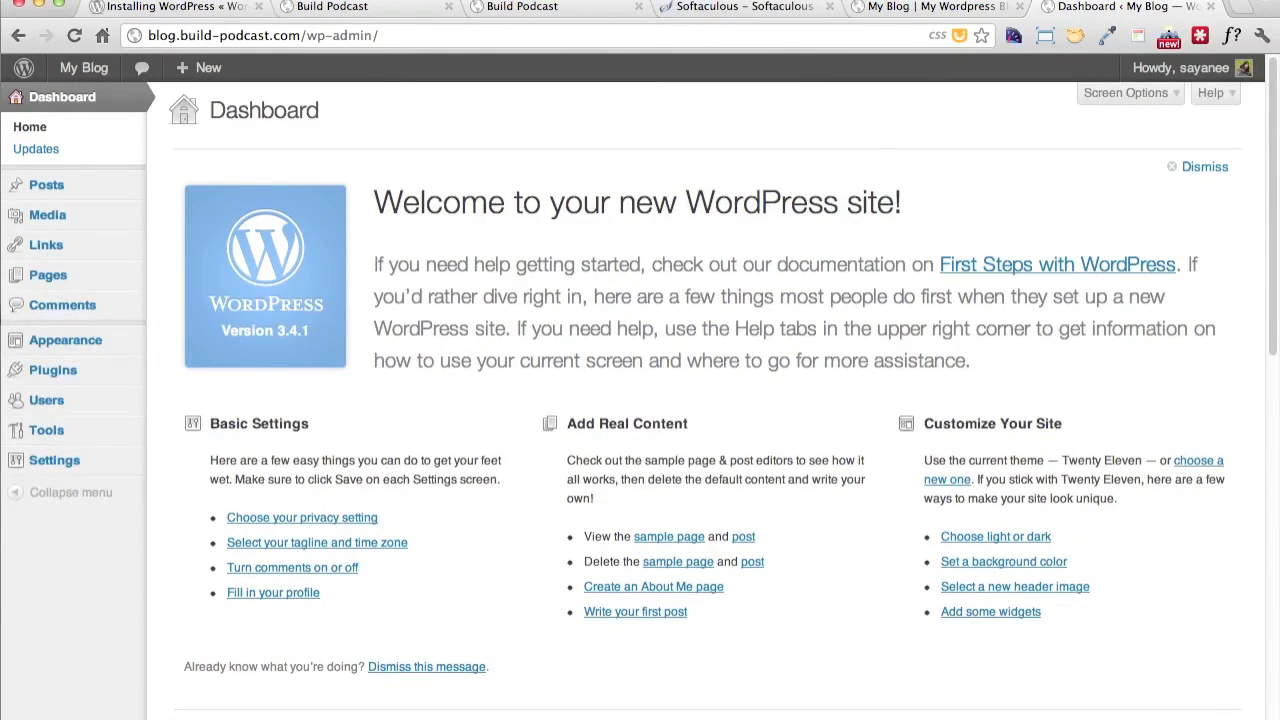
Look at the public blog page again, return to the dashboard and open the WordPress Updates page
click(935, 6)
scroll(631, 354, up, 4)
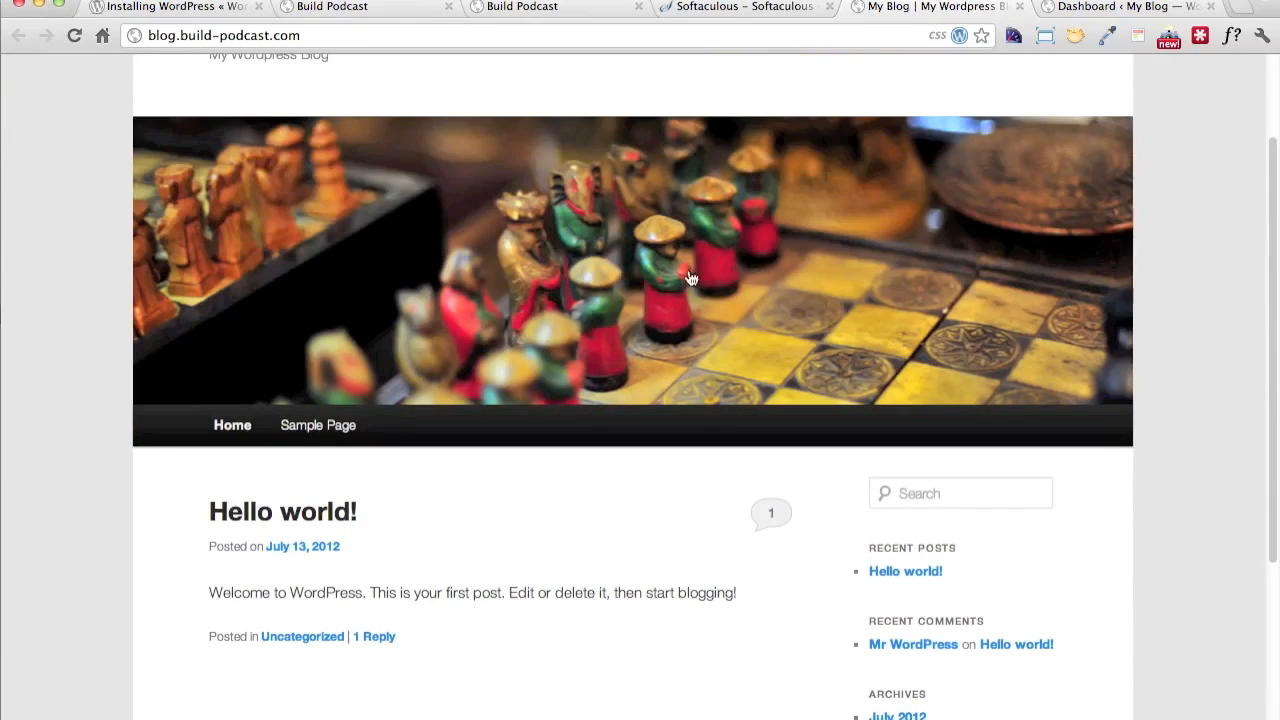
click(1128, 8)
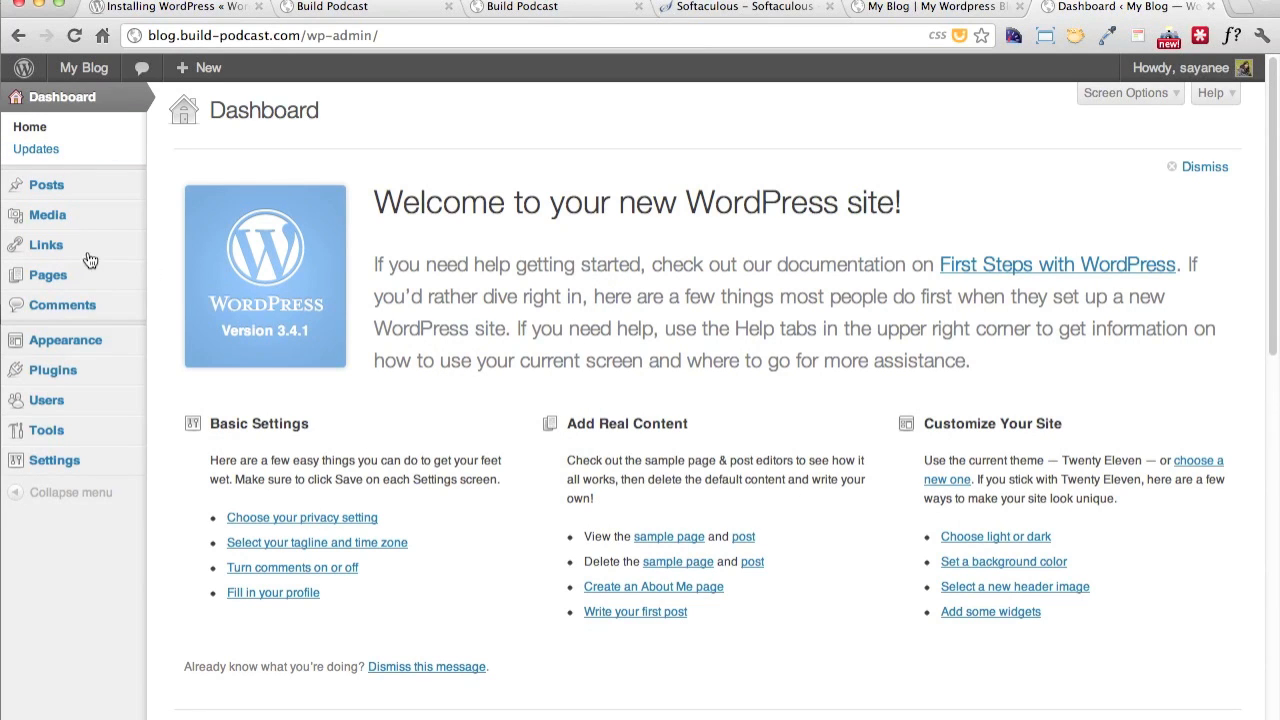
click(47, 152)
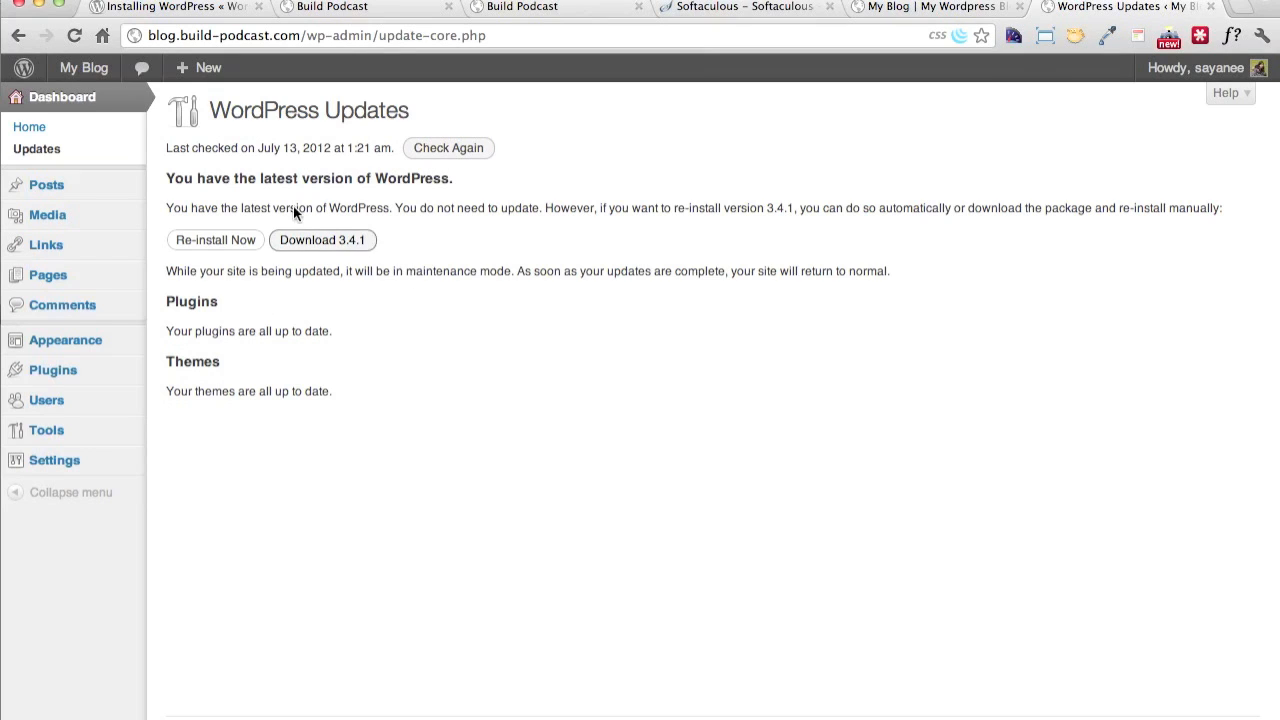
Open the list of all posts and compare it with the posts on the public blog page
mouse_move(83, 190)
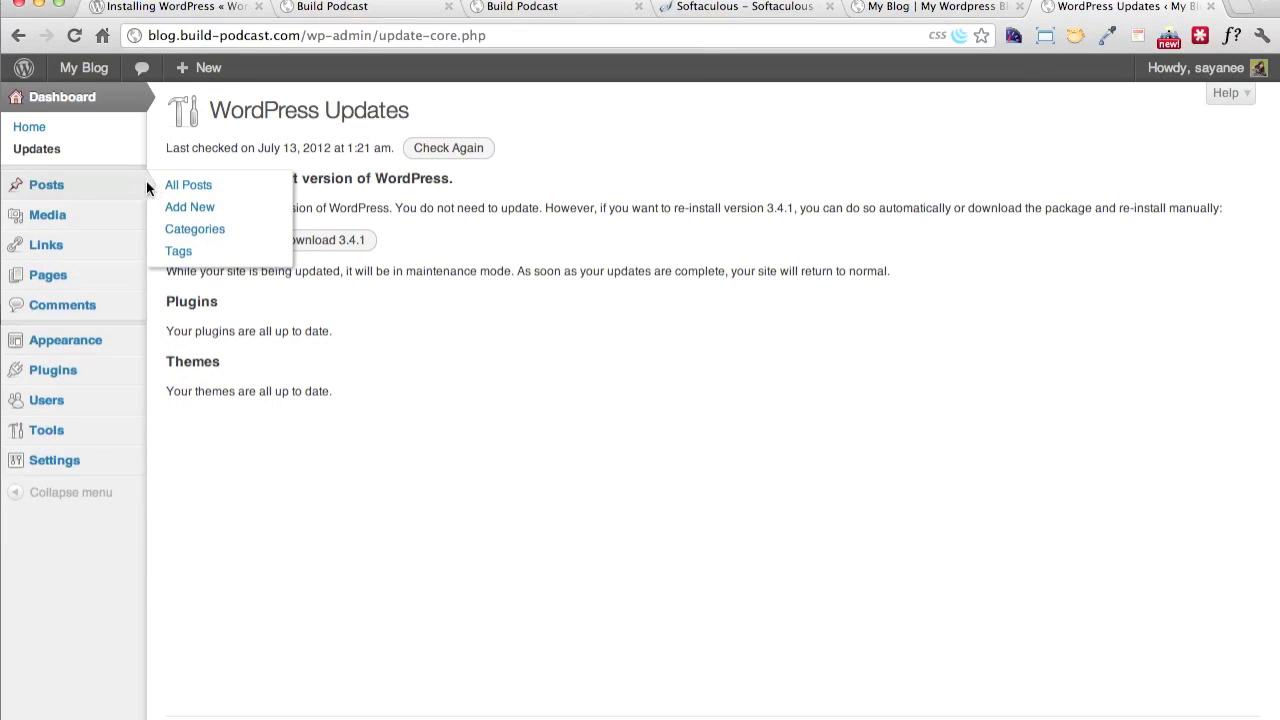
click(55, 189)
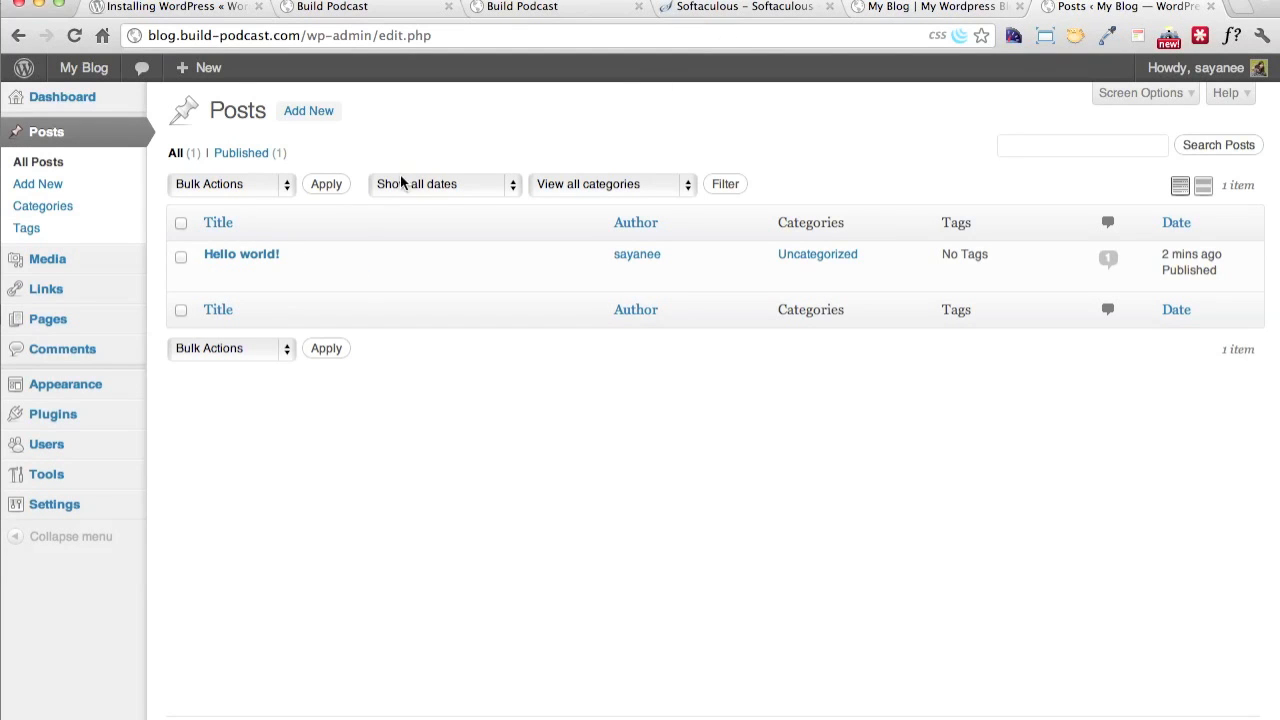
click(957, 6)
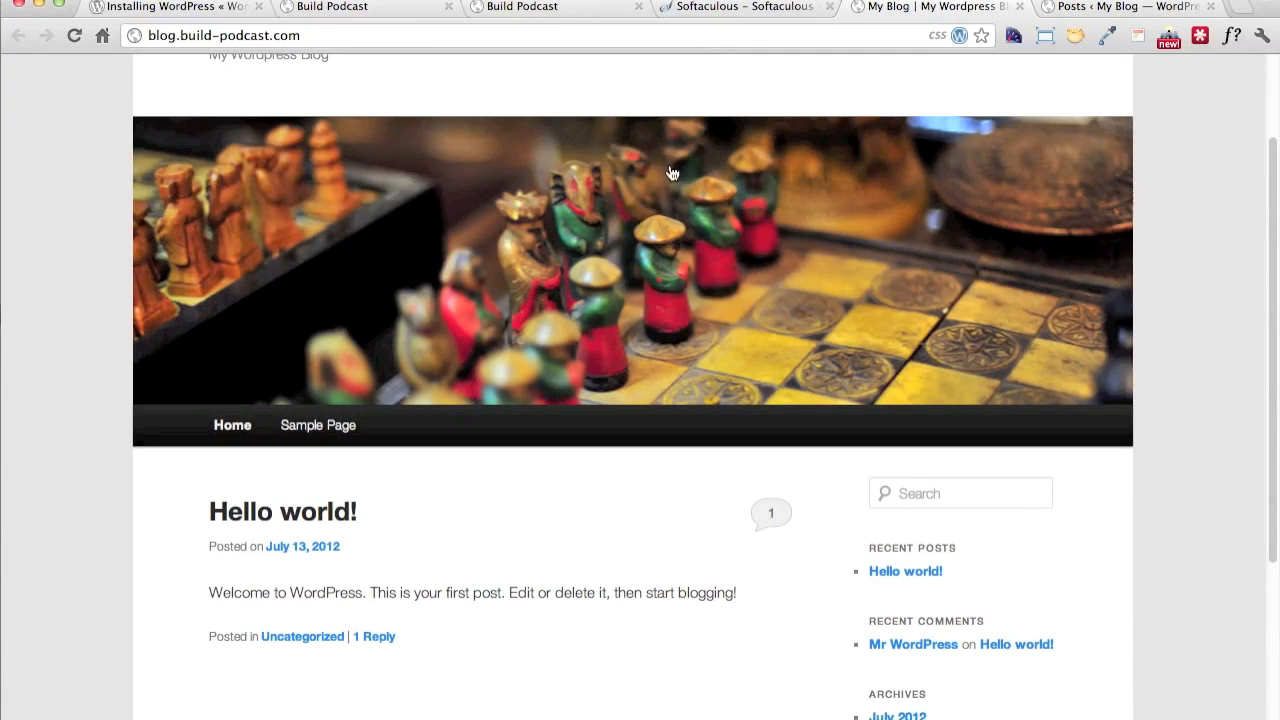
scroll(560, 400, down, 4)
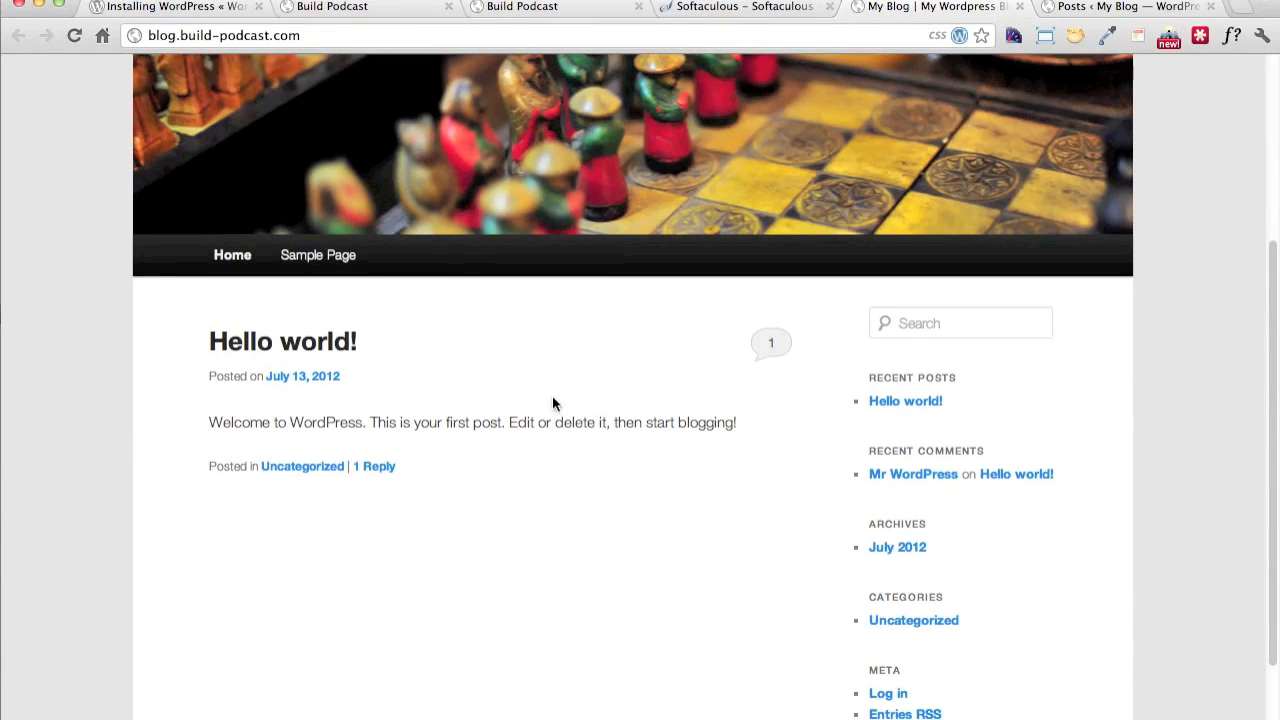
click(1124, 8)
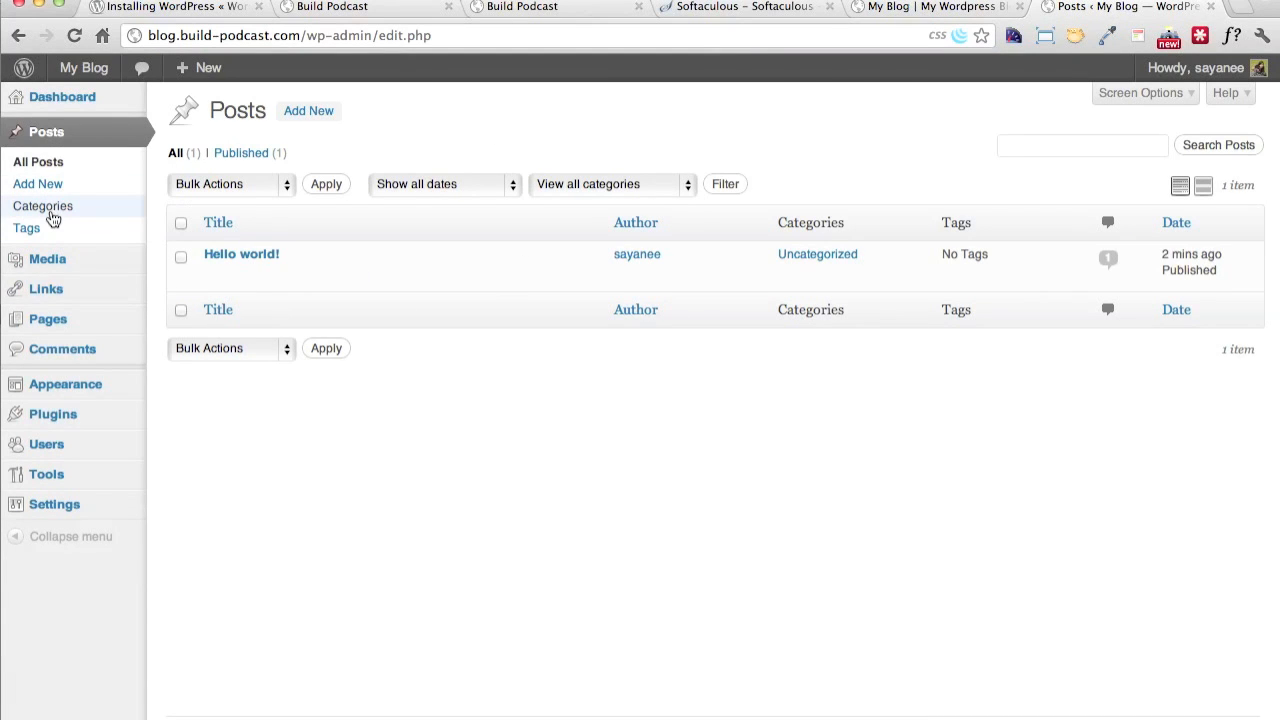
View the Pages list and the Comments list in the WordPress admin area
mouse_move(60, 291)
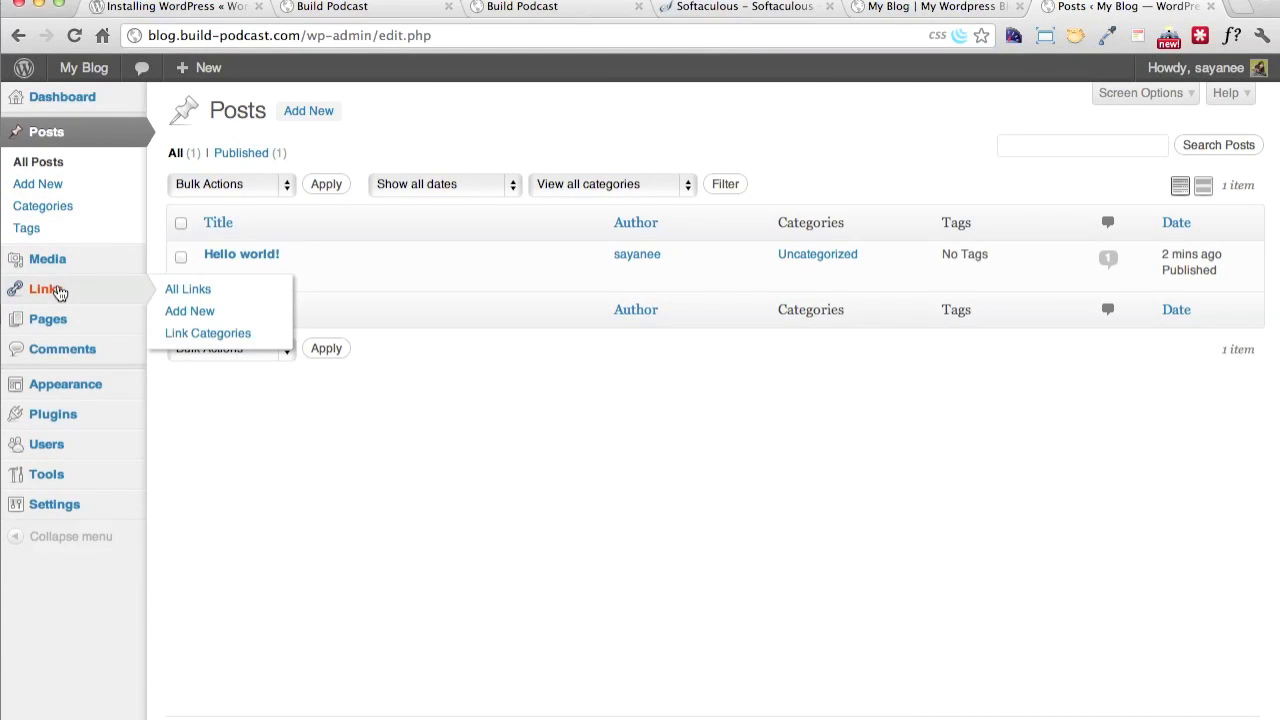
click(55, 322)
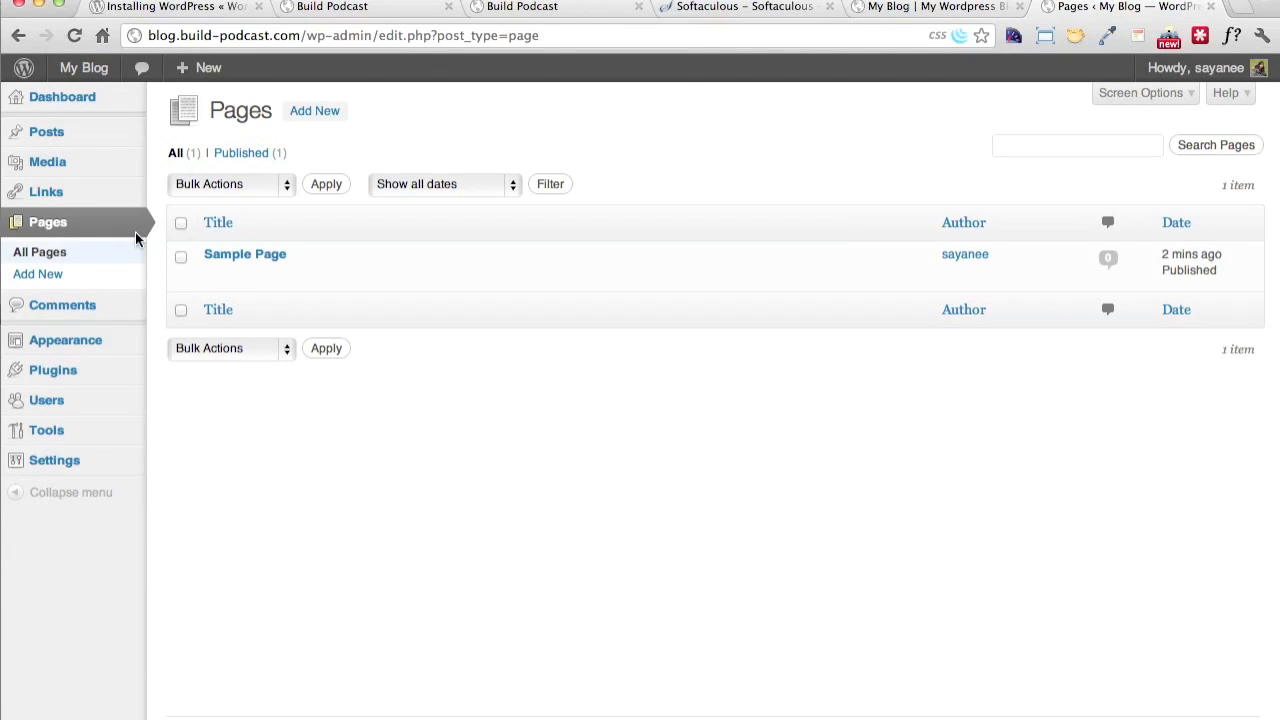
click(96, 308)
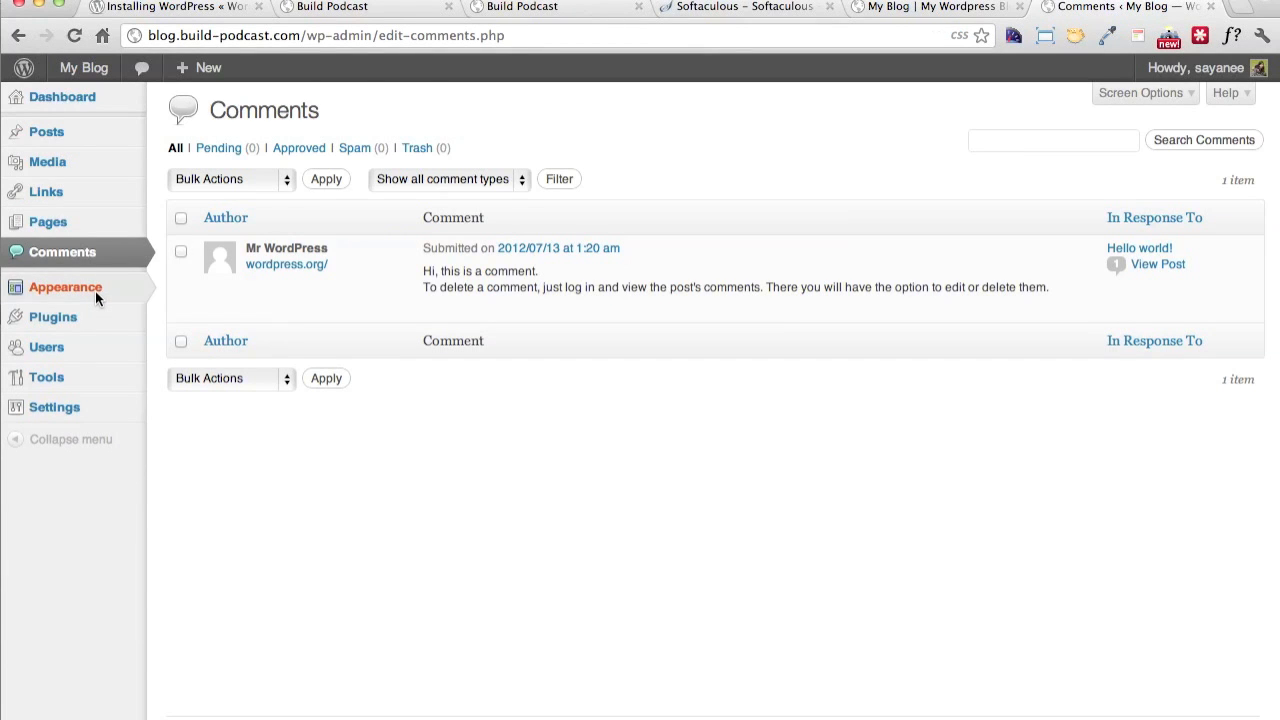
View the comments of the Hello world! post on the public blog and return to the admin Comments list
click(912, 7)
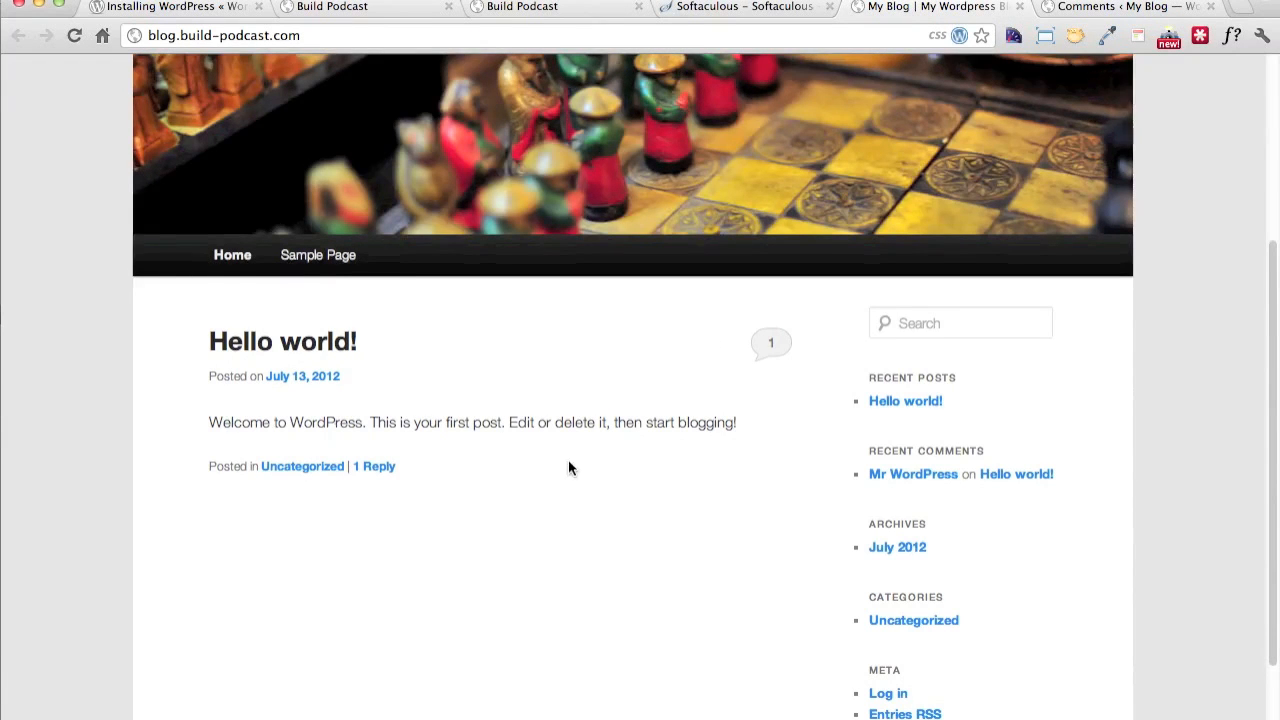
scroll(568, 459, down, 2)
click(776, 272)
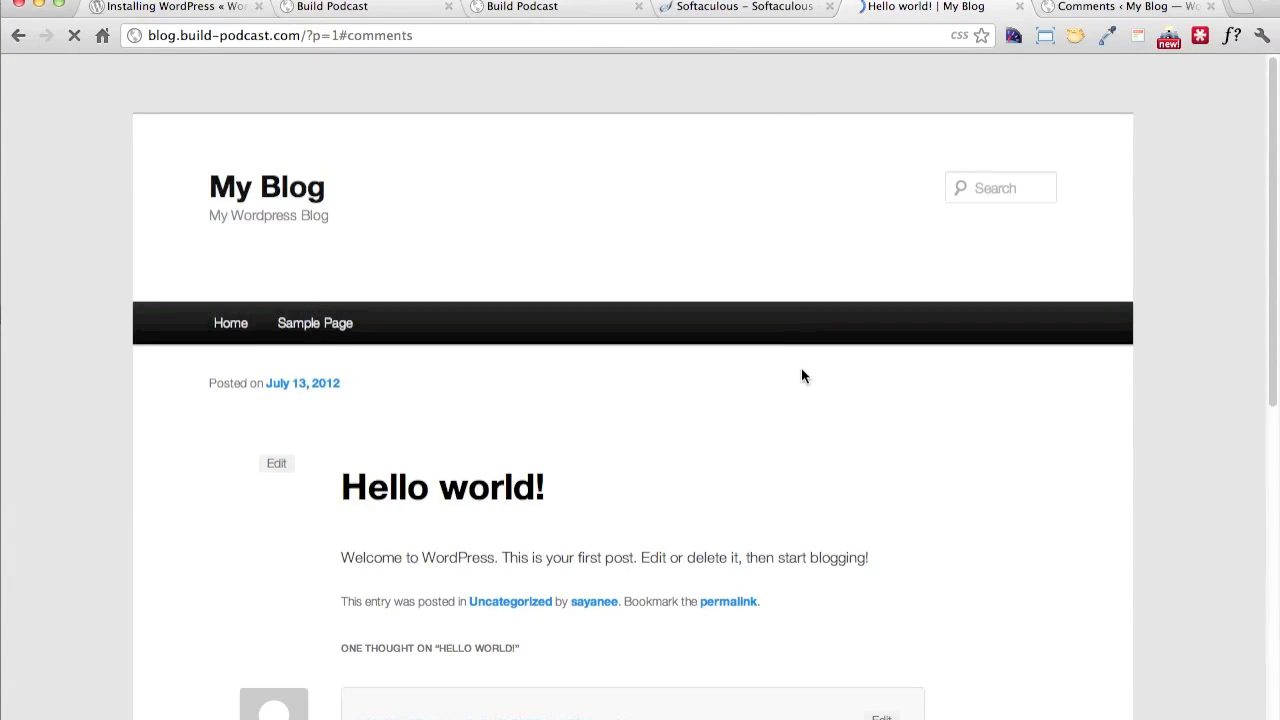
click(1097, 9)
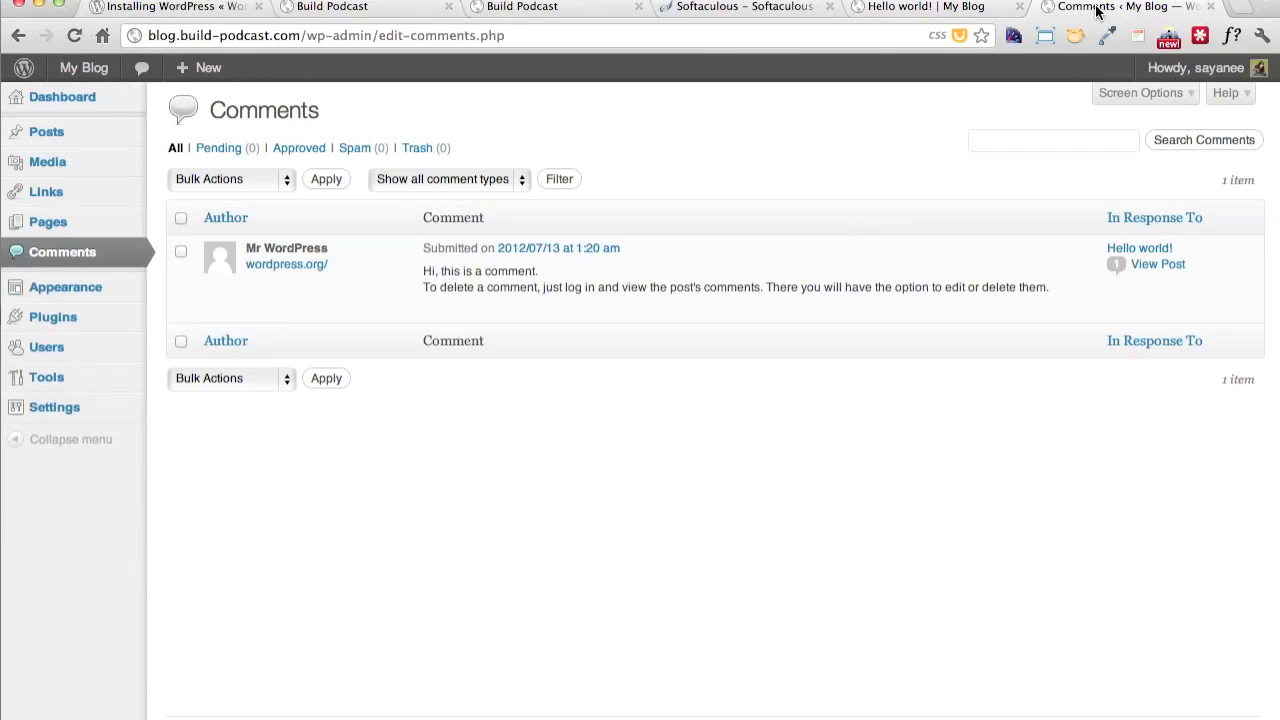
Open the Manage Themes page and look at the keyword search and feature filters for installing themes
click(111, 288)
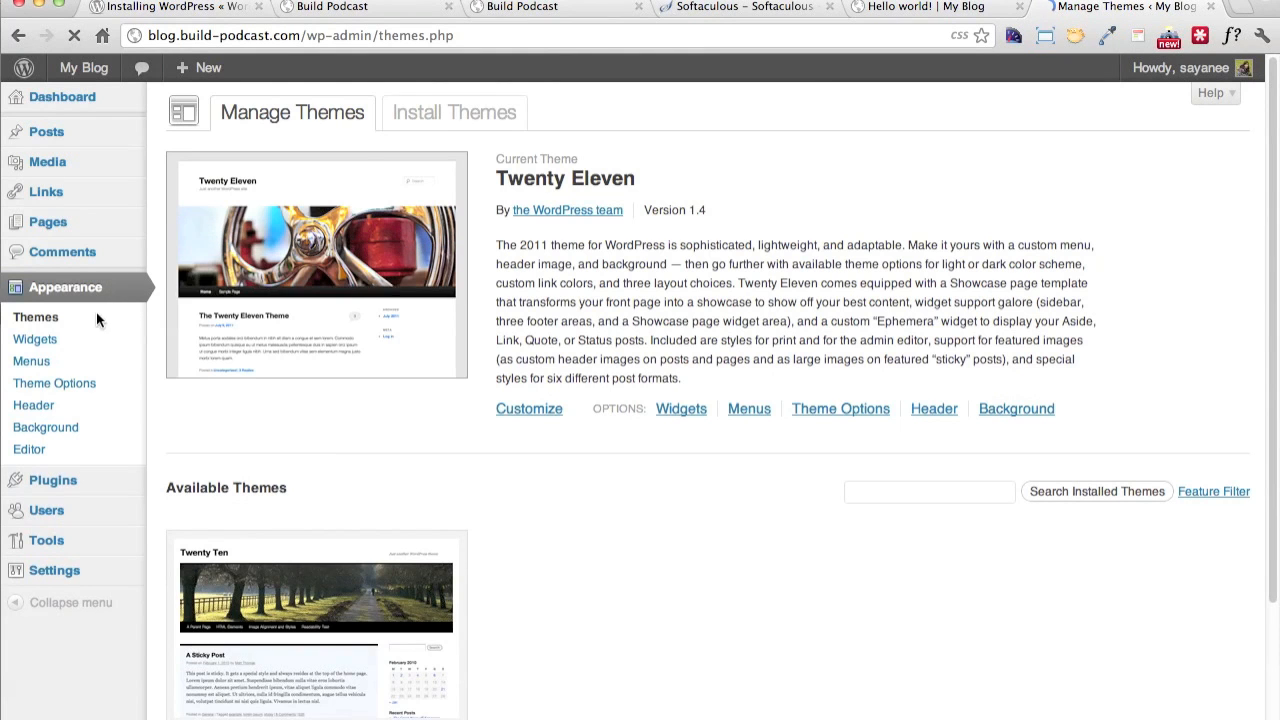
click(418, 116)
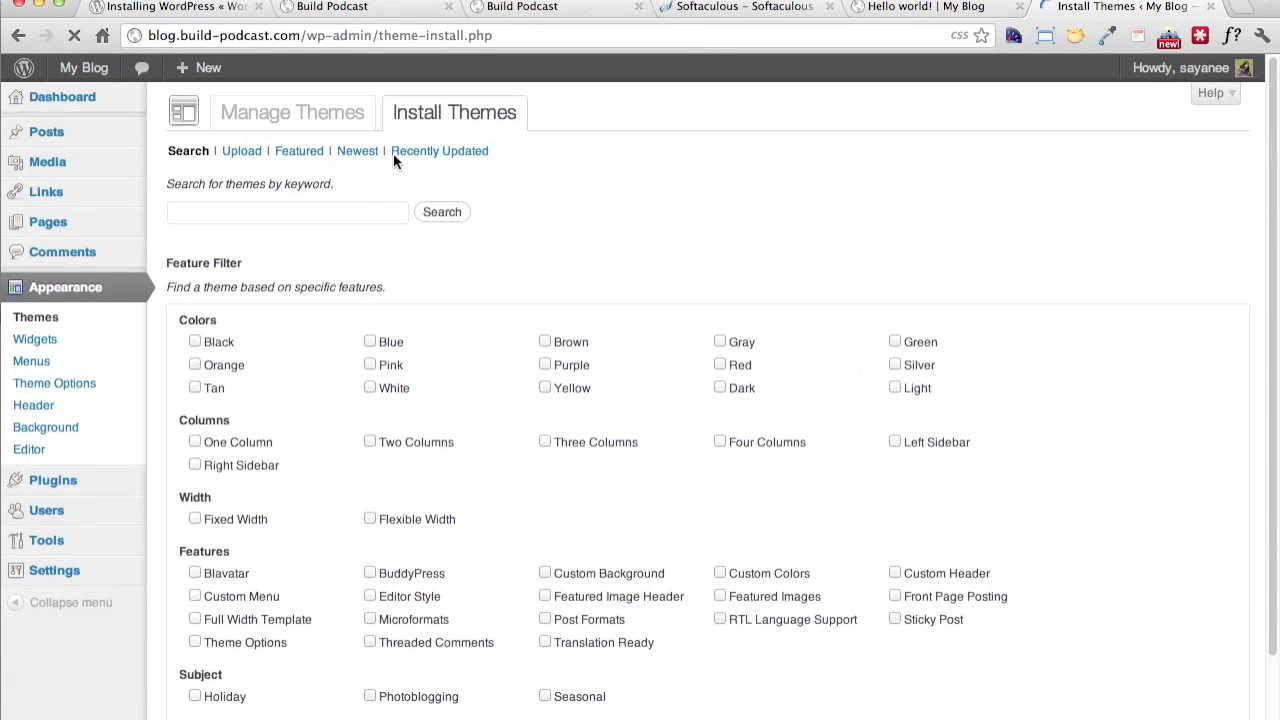
click(362, 213)
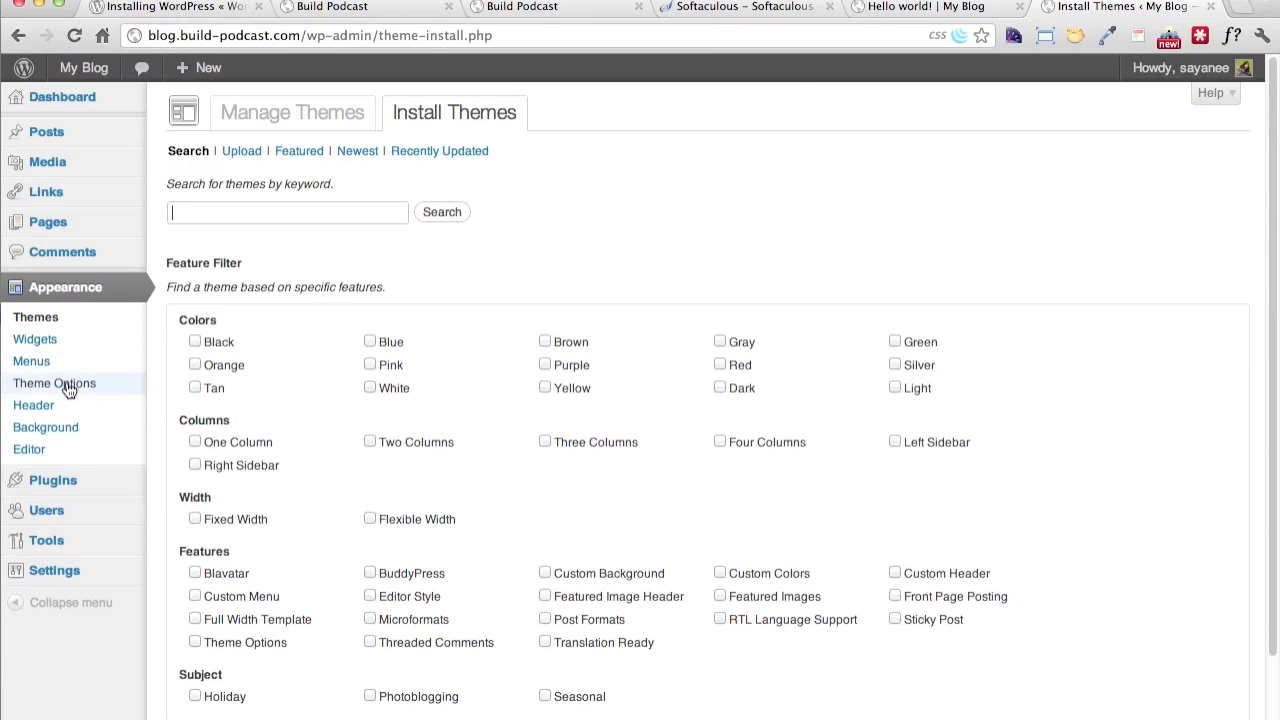
Open the theme editor and look through the Twenty Eleven theme's template and stylesheet files
click(55, 452)
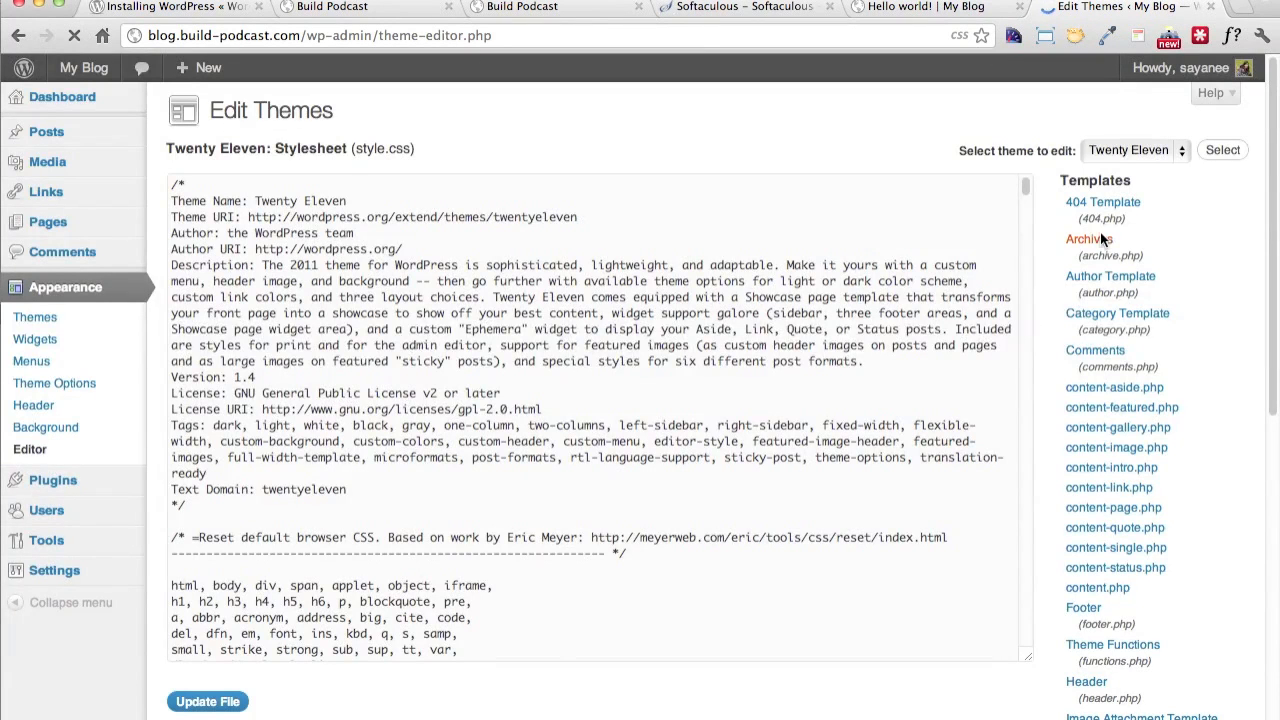
scroll(1154, 414, down, 1)
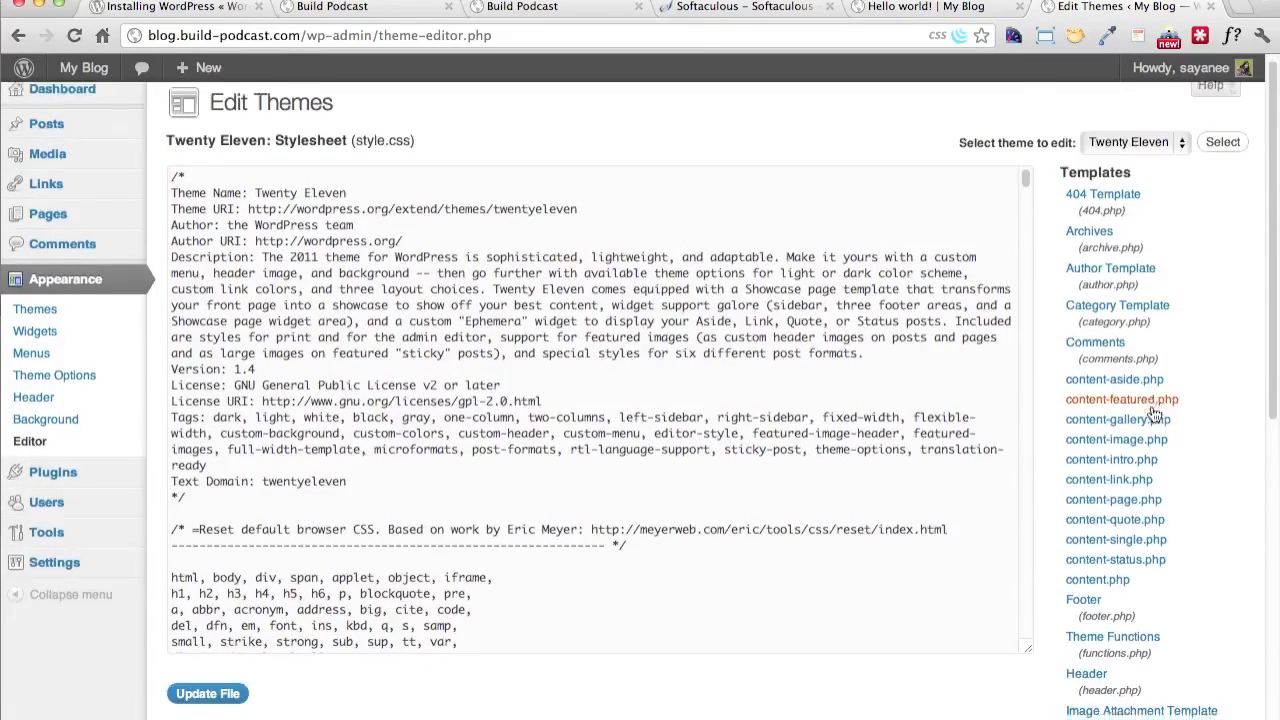
scroll(1154, 414, down, 10)
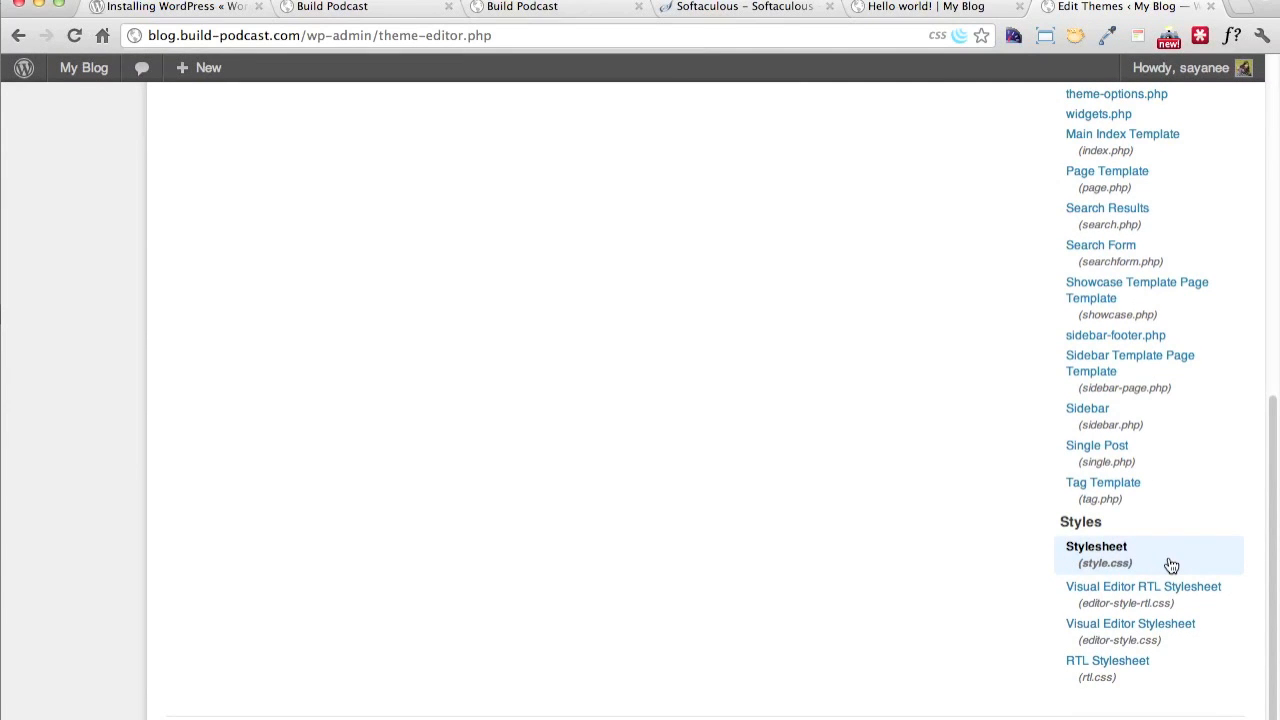
scroll(994, 394, up, 15)
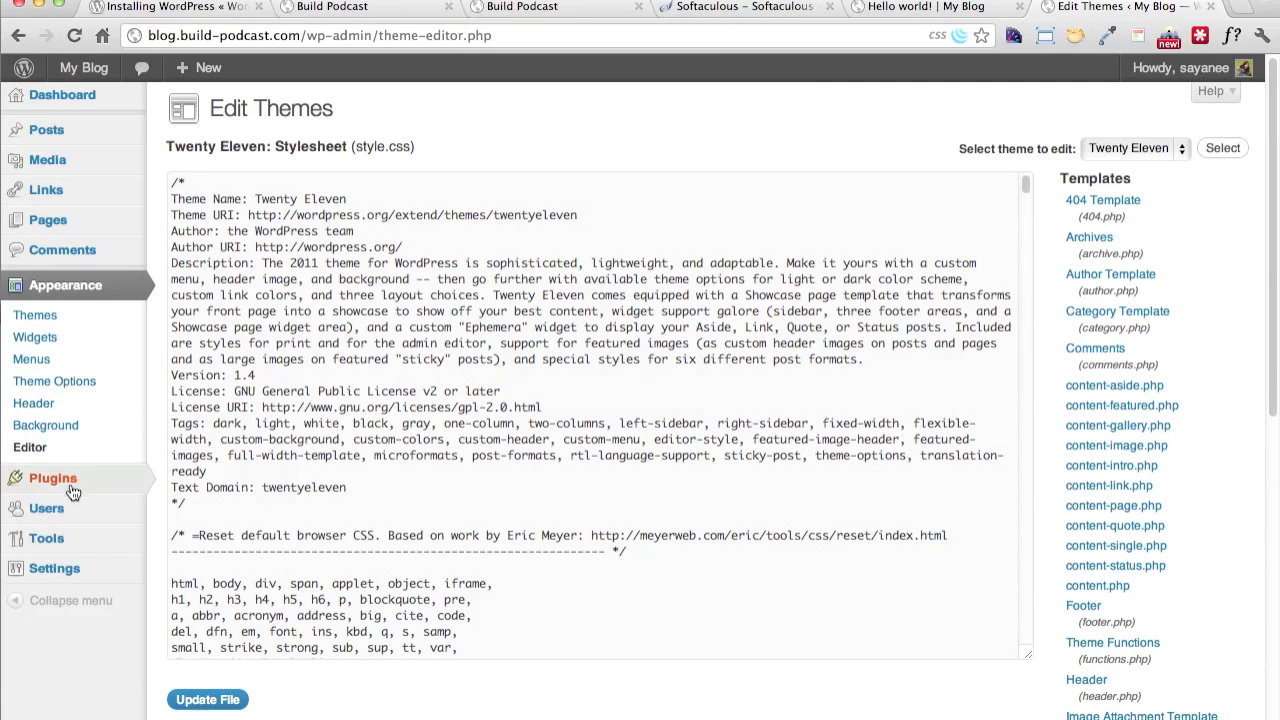
mouse_move(75, 495)
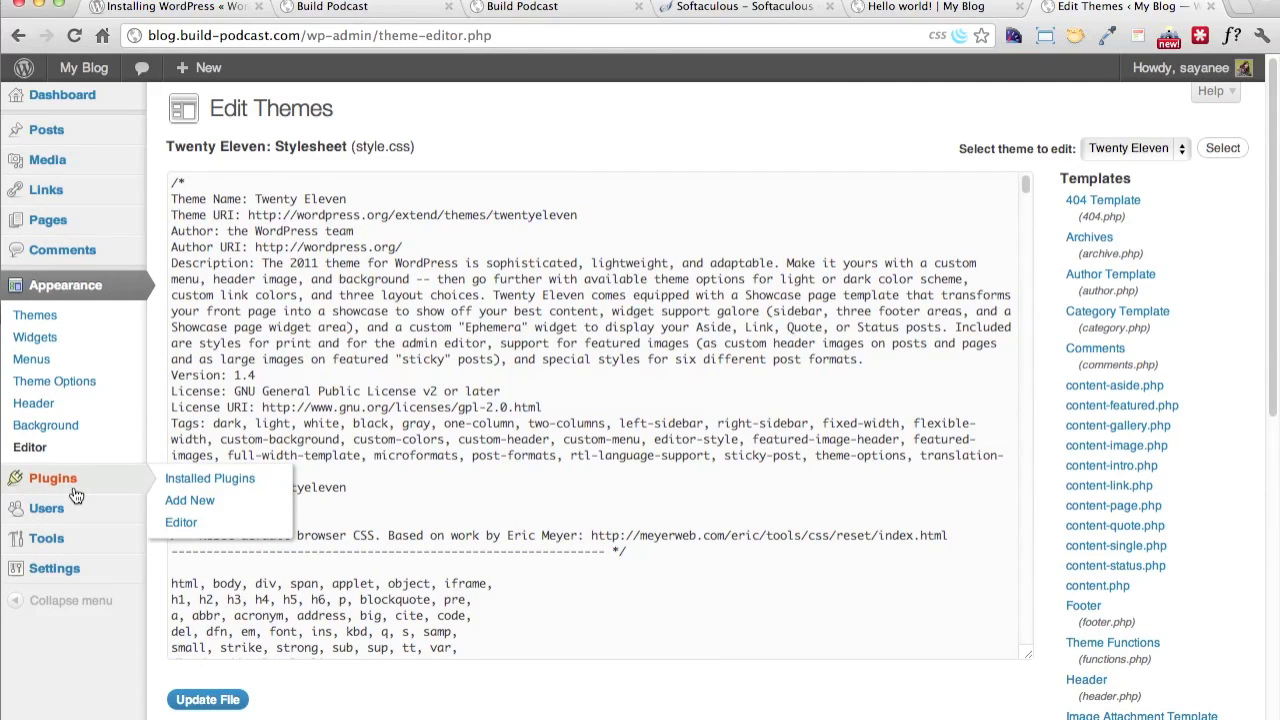
Switch to the code editor and inspect the twentyeleven folder under wp-content/themes in the local wordpress project
key(super+Tab)
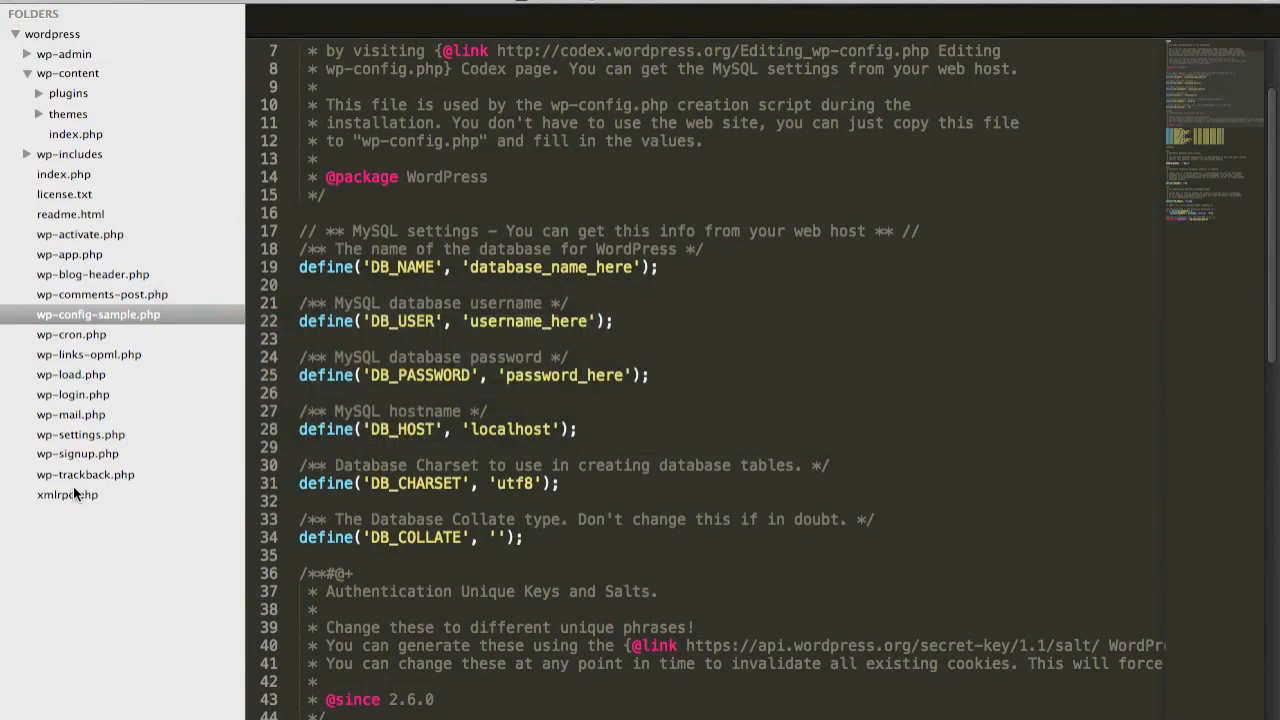
click(39, 114)
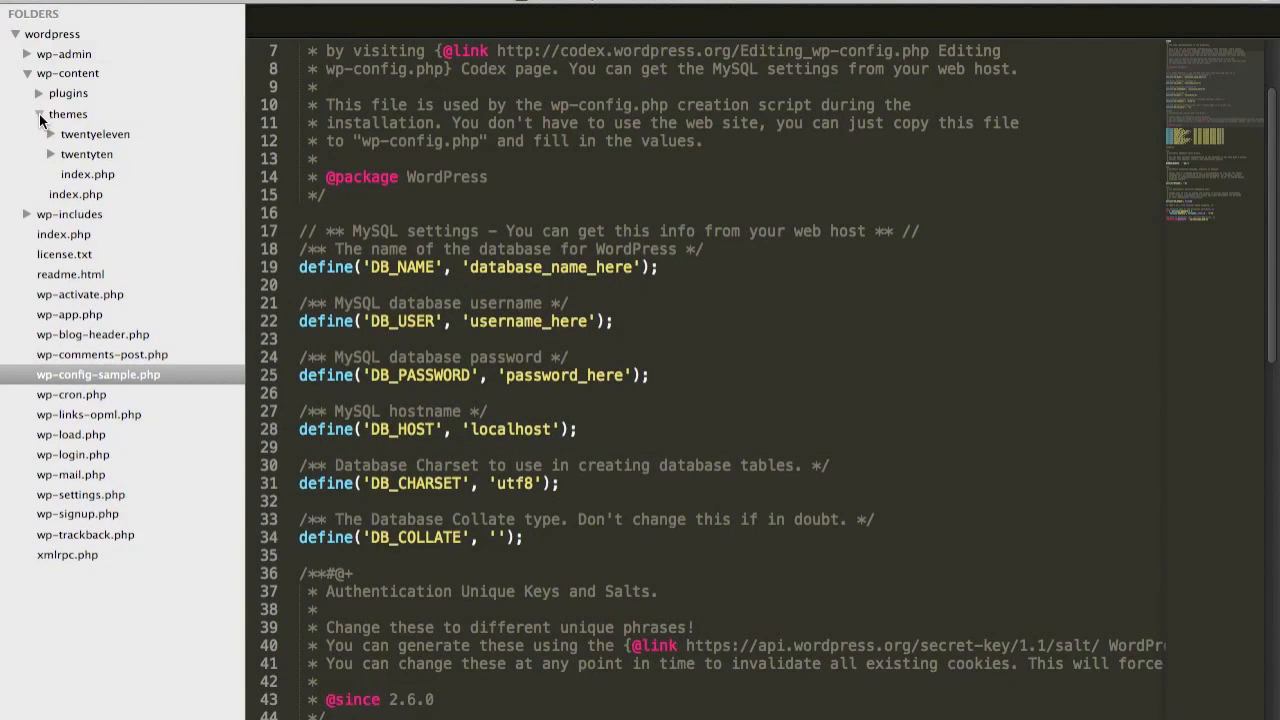
click(90, 136)
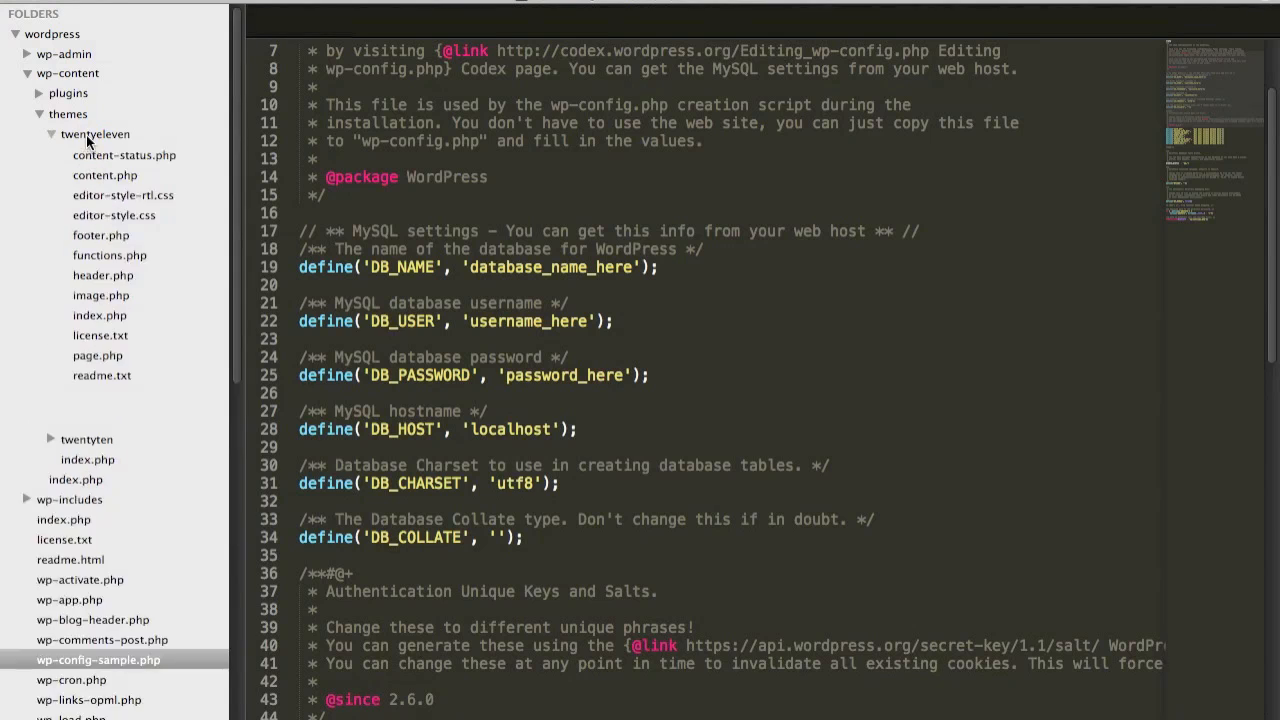
click(51, 134)
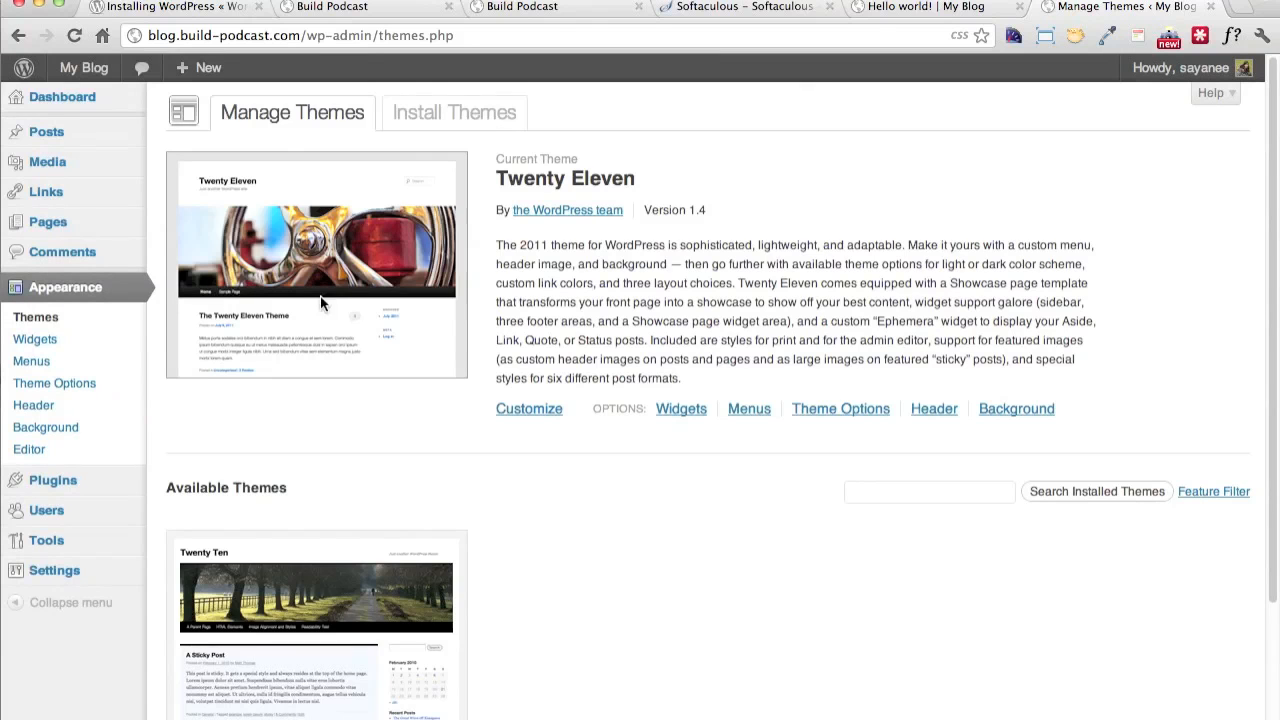
Review the current and available themes on the WordPress Manage Themes page
scroll(386, 440, down, 4)
scroll(375, 228, up, 2)
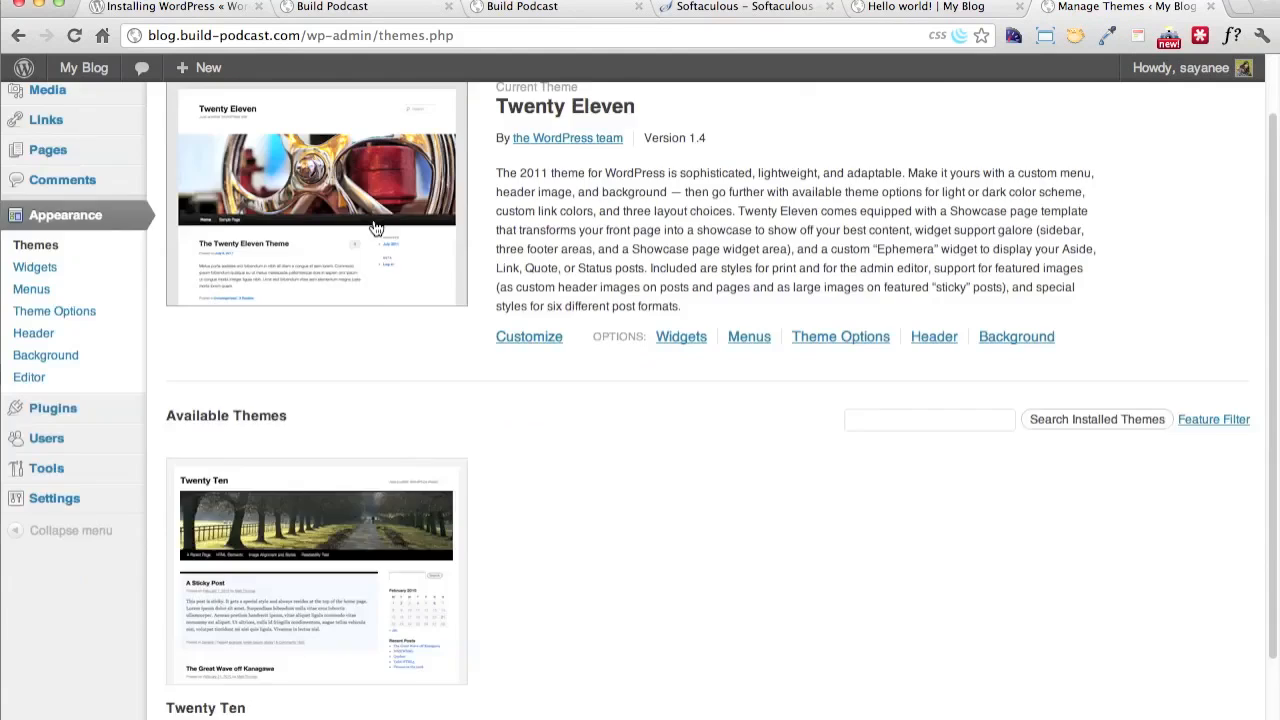
scroll(375, 228, up, 2)
Switch to the FTP client and refresh the local and remote file listings
key(super+Tab)
key(super+Tab)
key(super+Tab)
key(super+Tab)
key(super+Tab)
key(super+Tab)
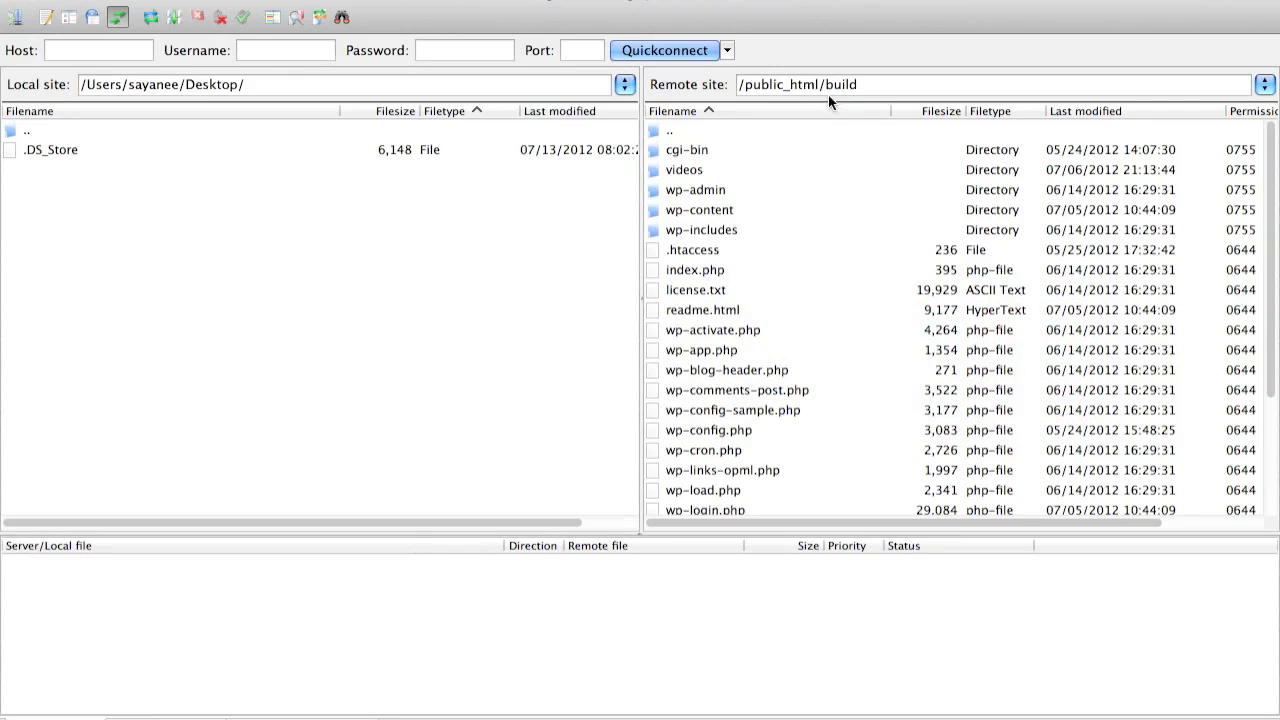
click(152, 18)
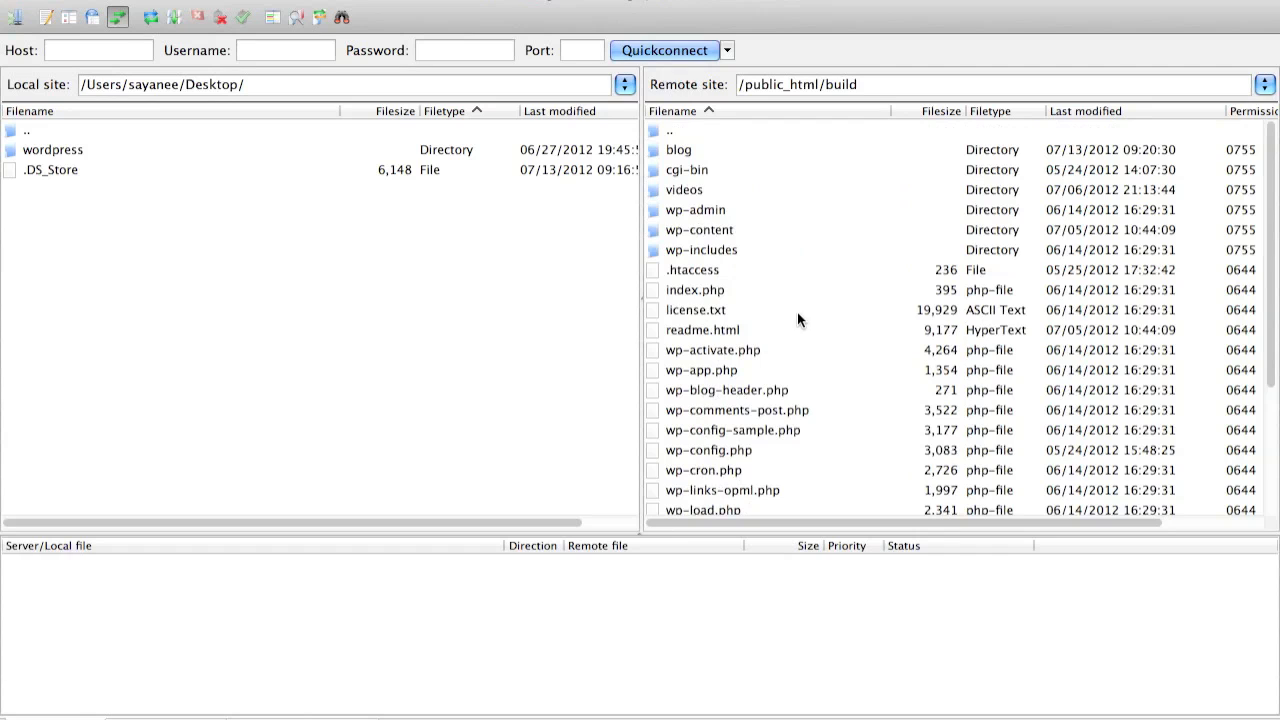
Browse the remote site to the blog/wp-content/themes folder
click(680, 152)
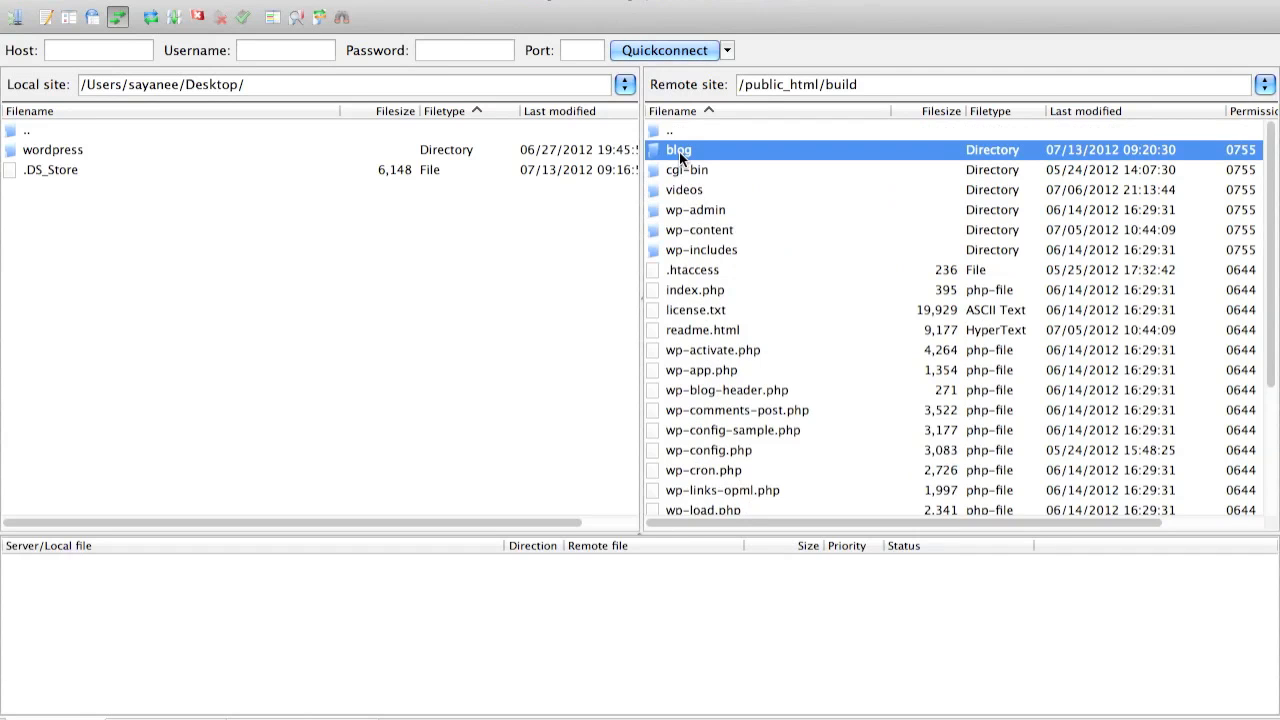
double_click(680, 152)
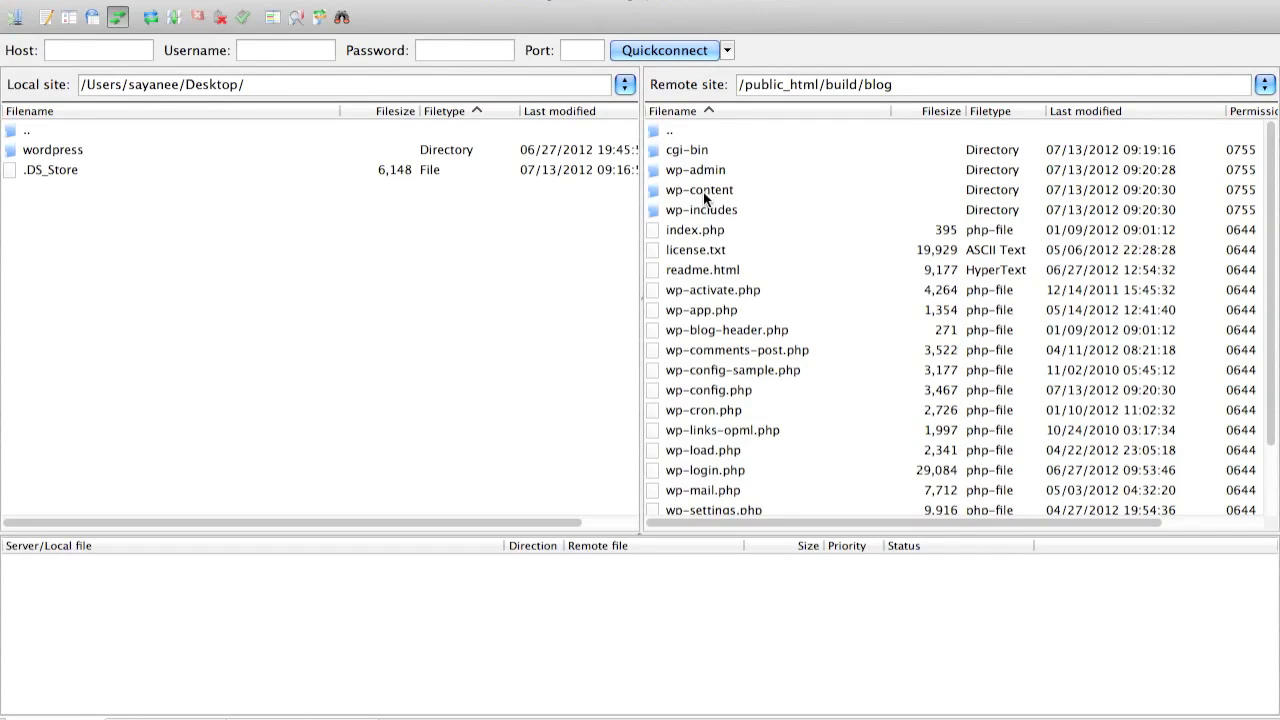
click(704, 193)
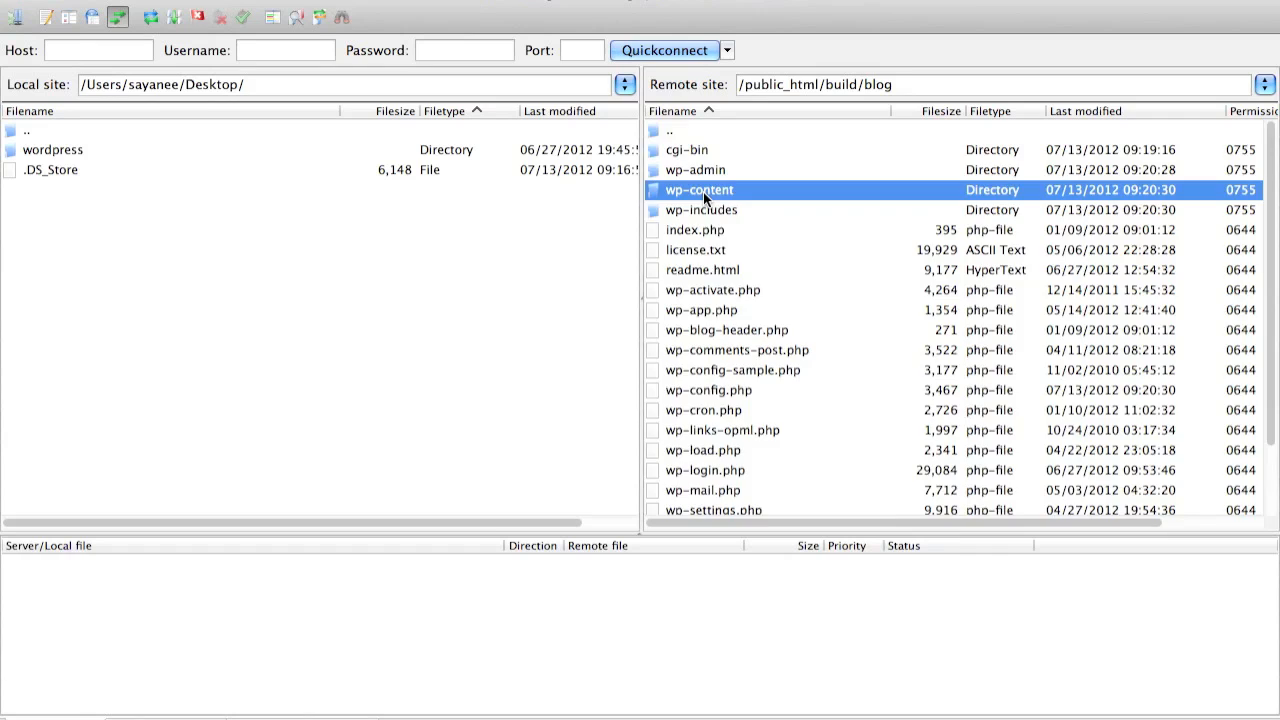
double_click(703, 192)
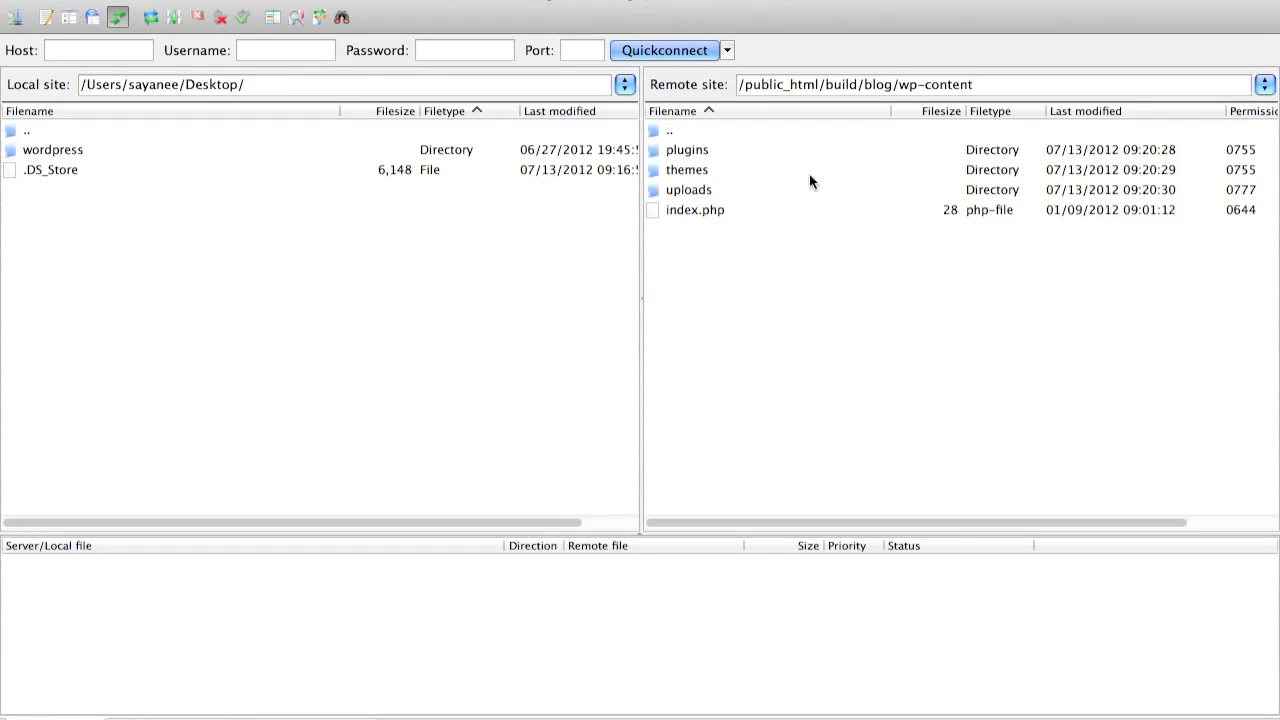
click(683, 173)
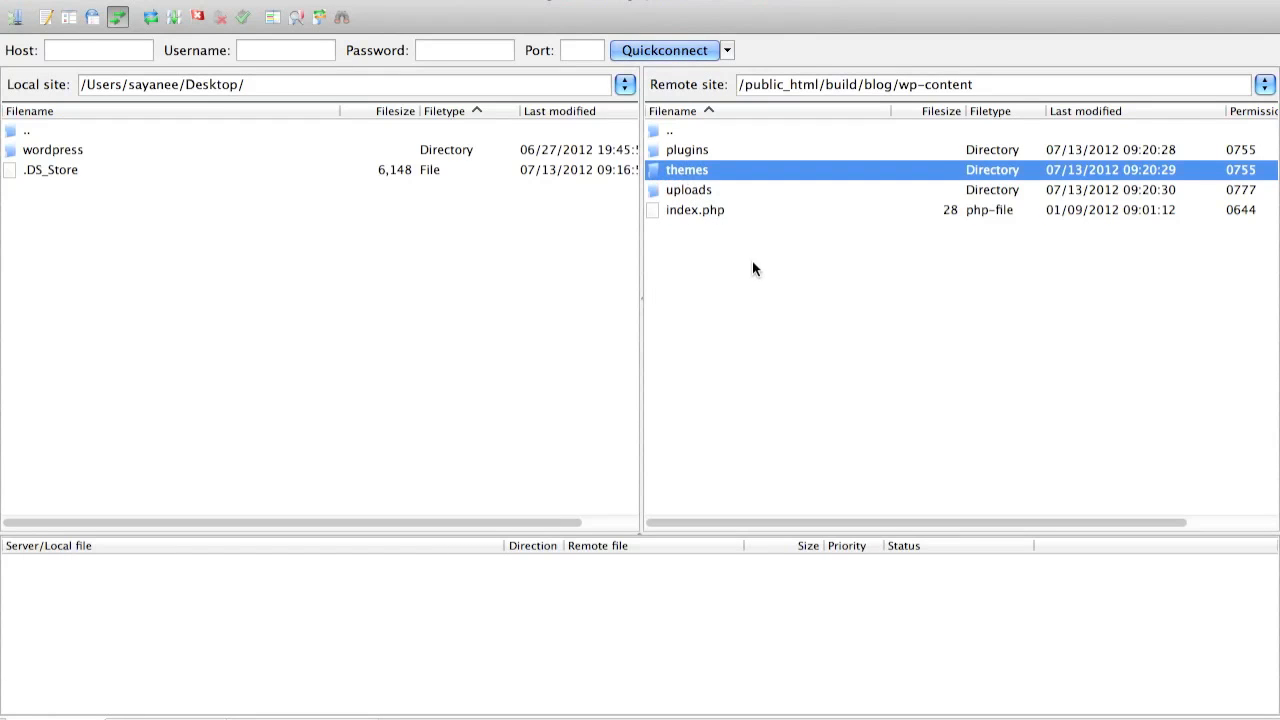
double_click(655, 172)
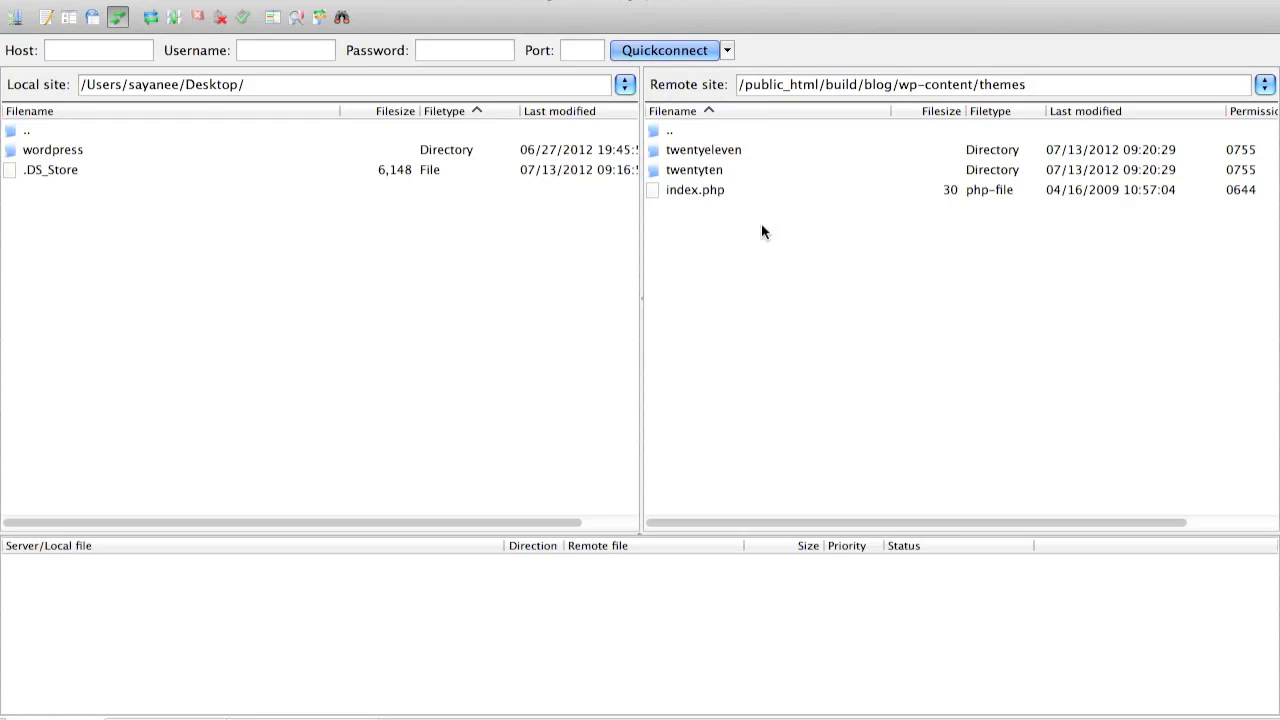
Switch back to the browser, close the two blog tabs and return from Softaculous to the cPanel home page
key(super+Tab)
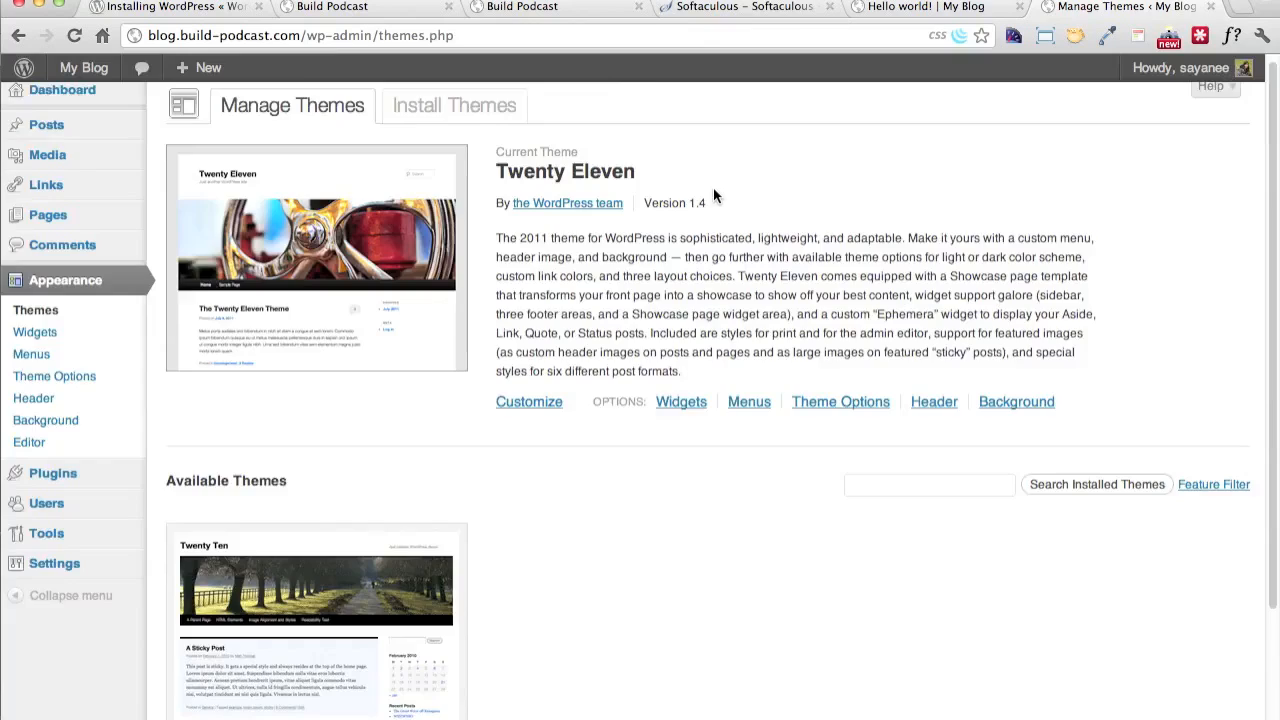
key(super+w)
key(super+w)
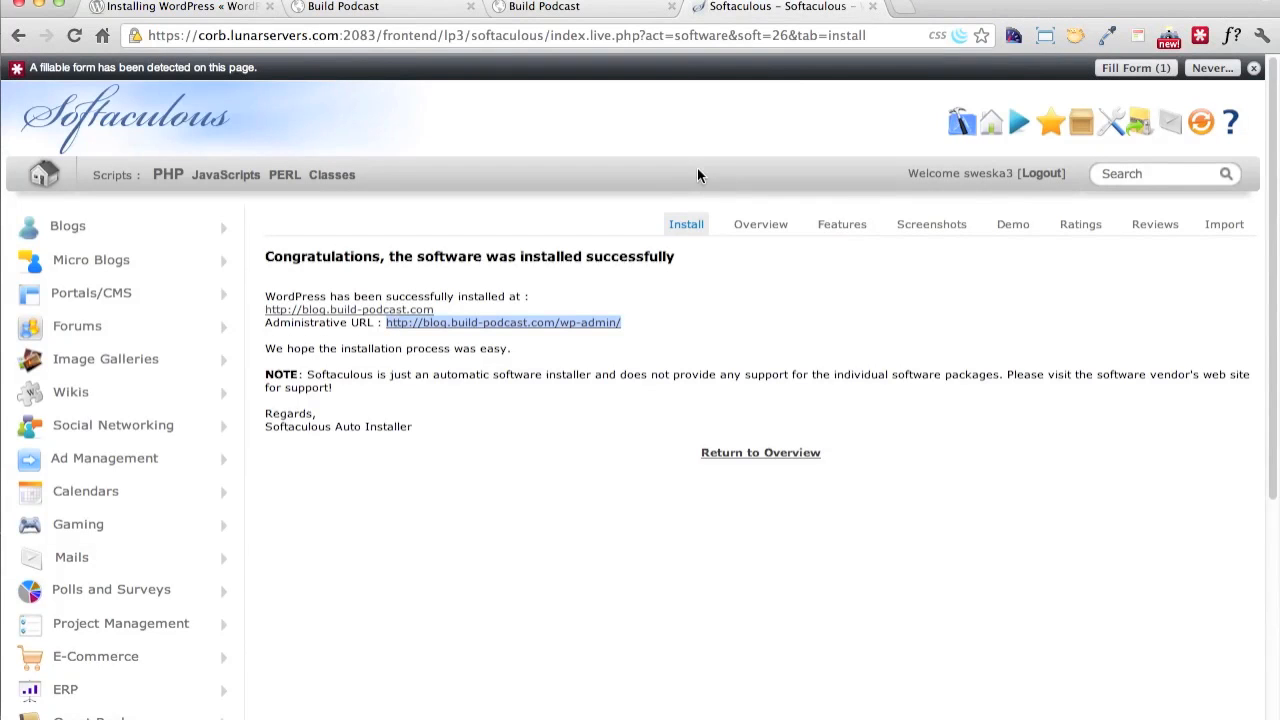
click(20, 37)
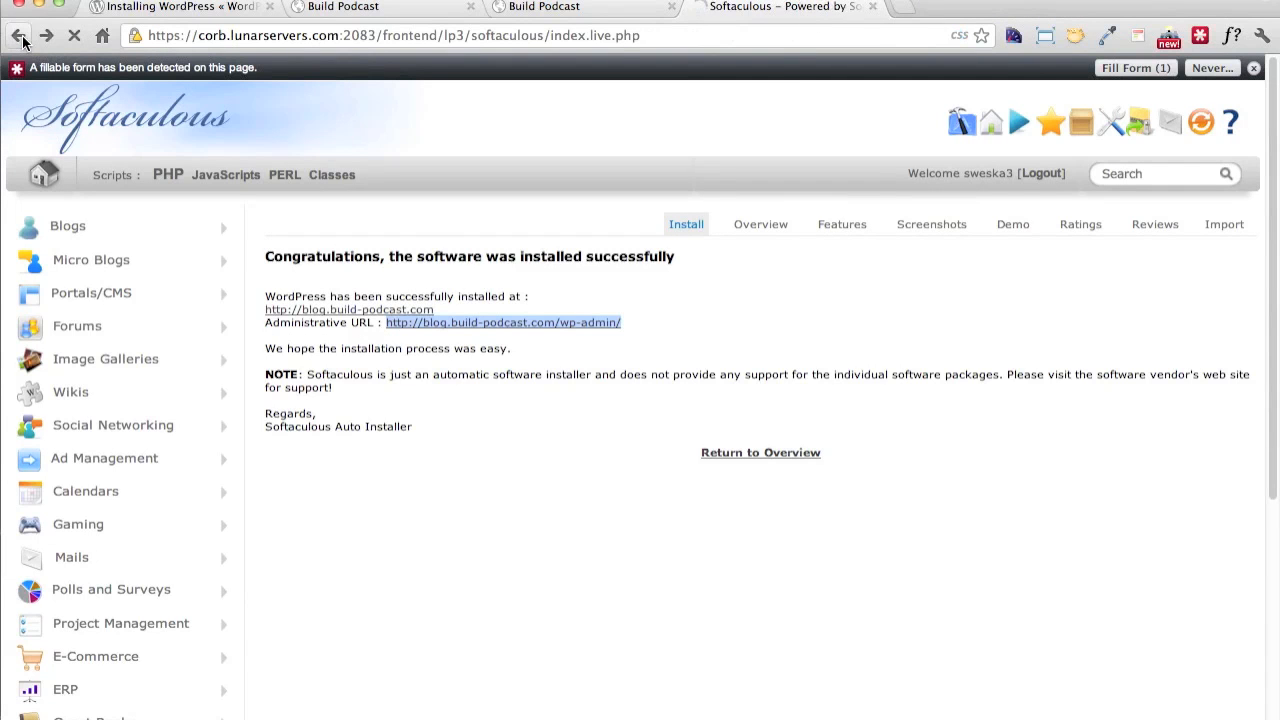
click(20, 37)
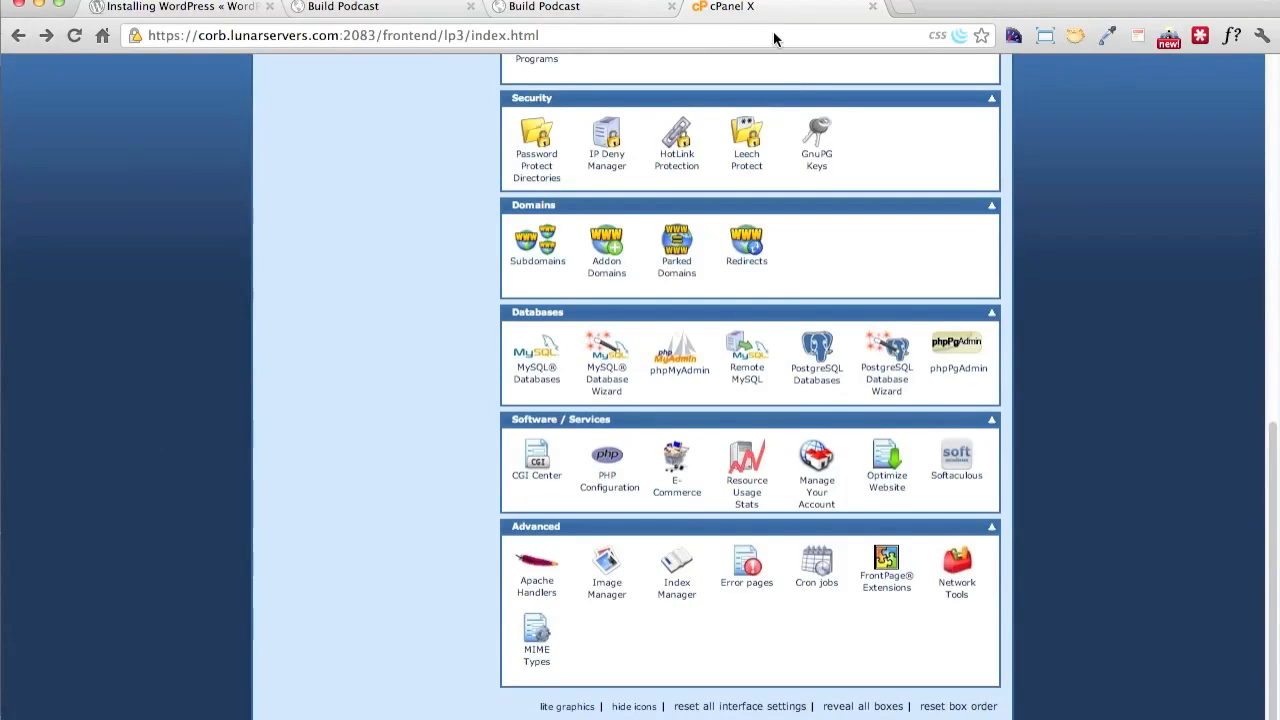
Load wordpress.org in a new tab and open the Subdomains page in the cPanel tab
click(904, 8)
text(wordpress.org)
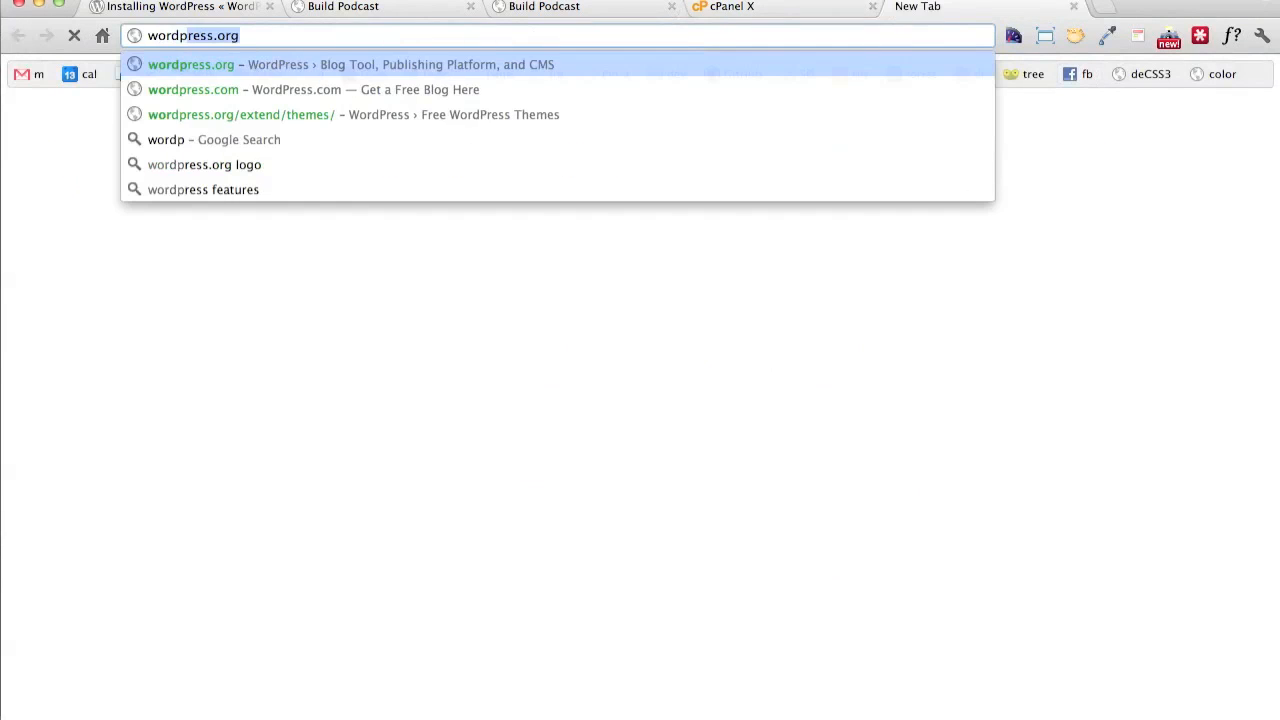
click(777, 9)
scroll(425, 220, up, 10)
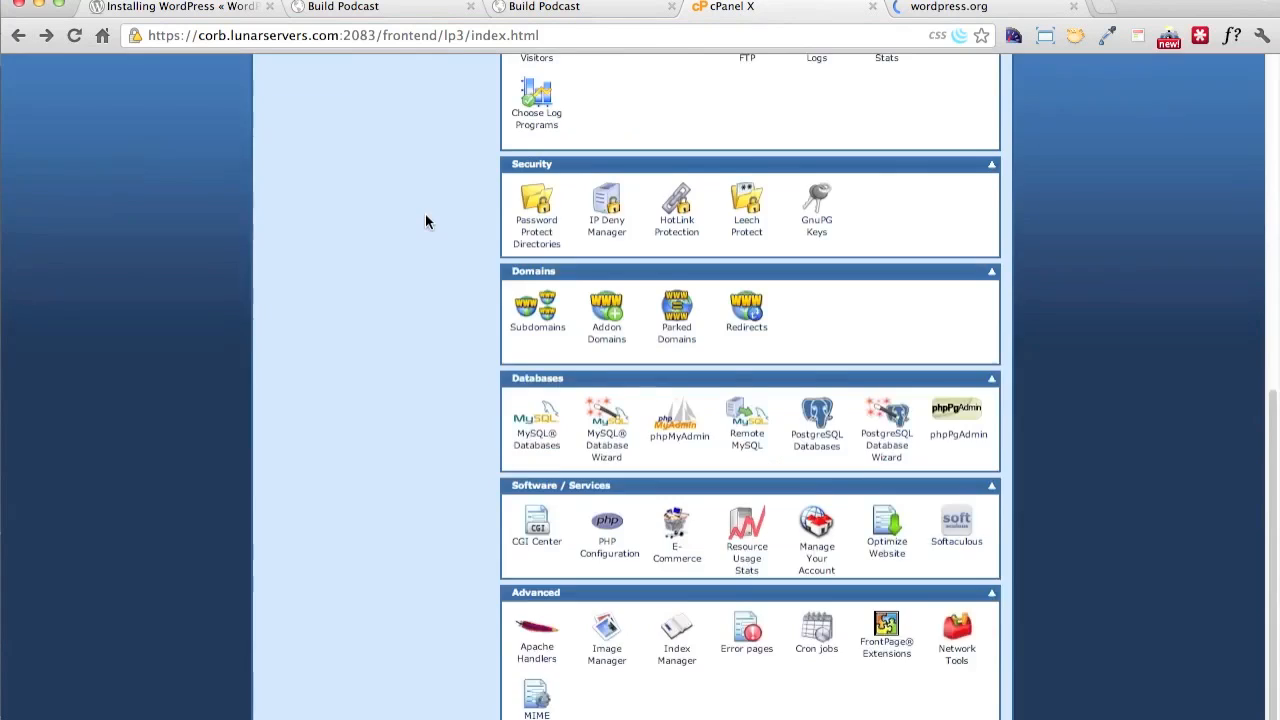
scroll(425, 214, up, 3)
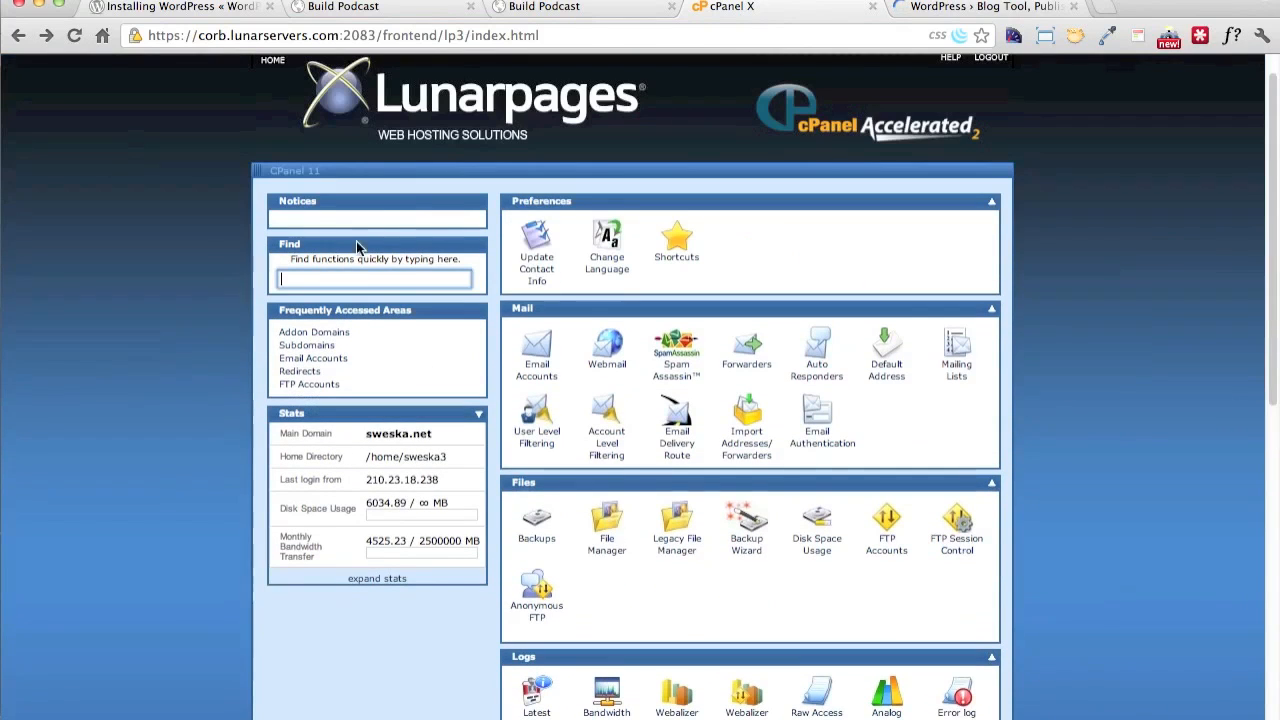
click(331, 348)
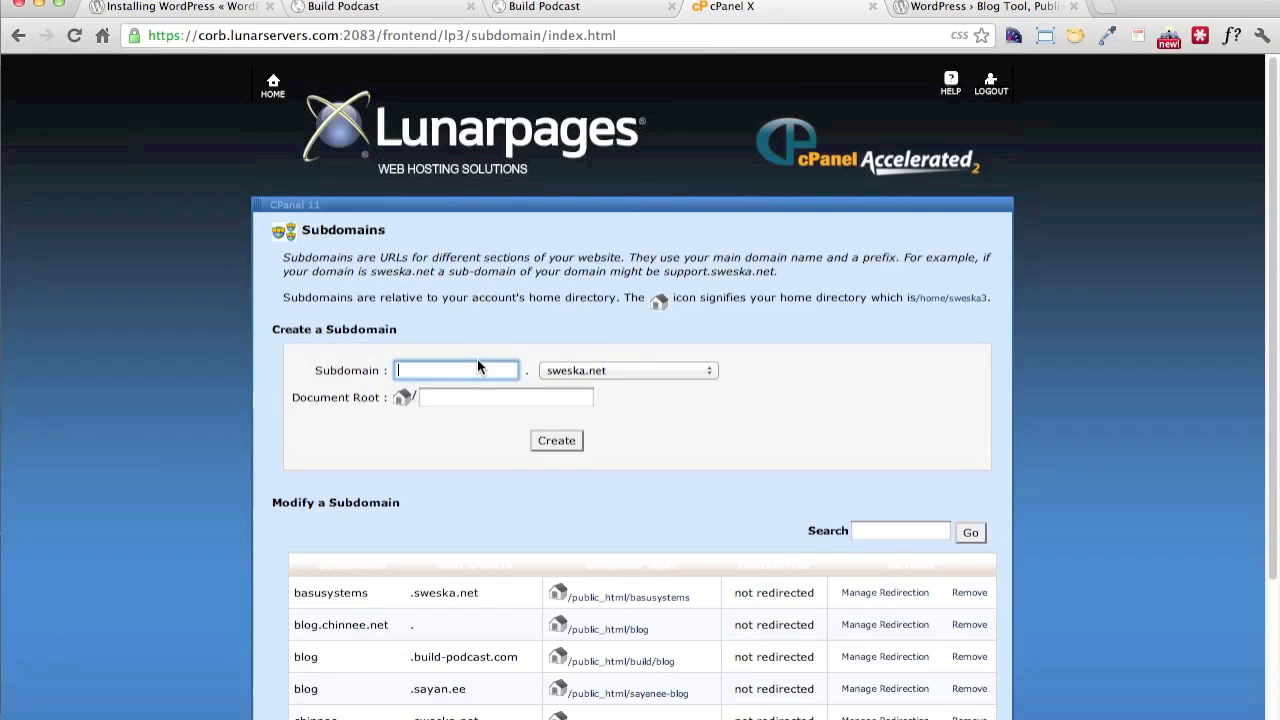
Create the subdomain wordpress on build-podcast.com with document root public_html/build/wordpress, and return to the cPanel home page
text(wordpress)
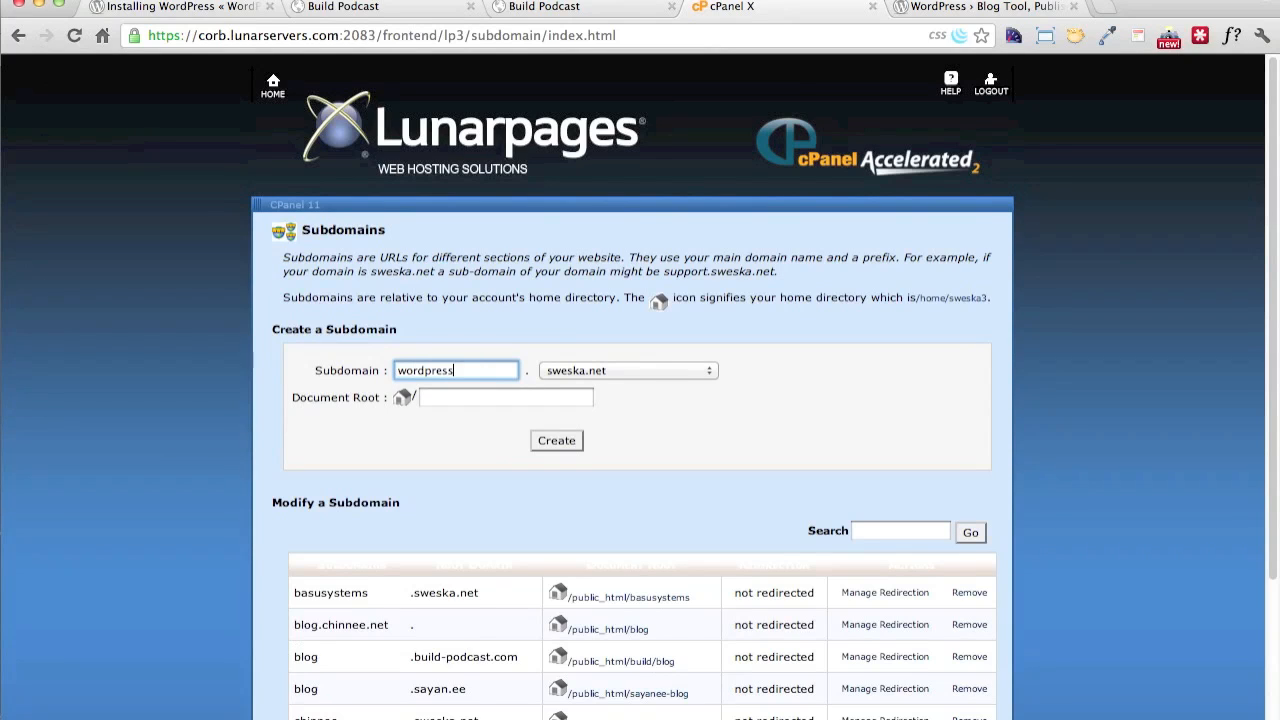
click(599, 374)
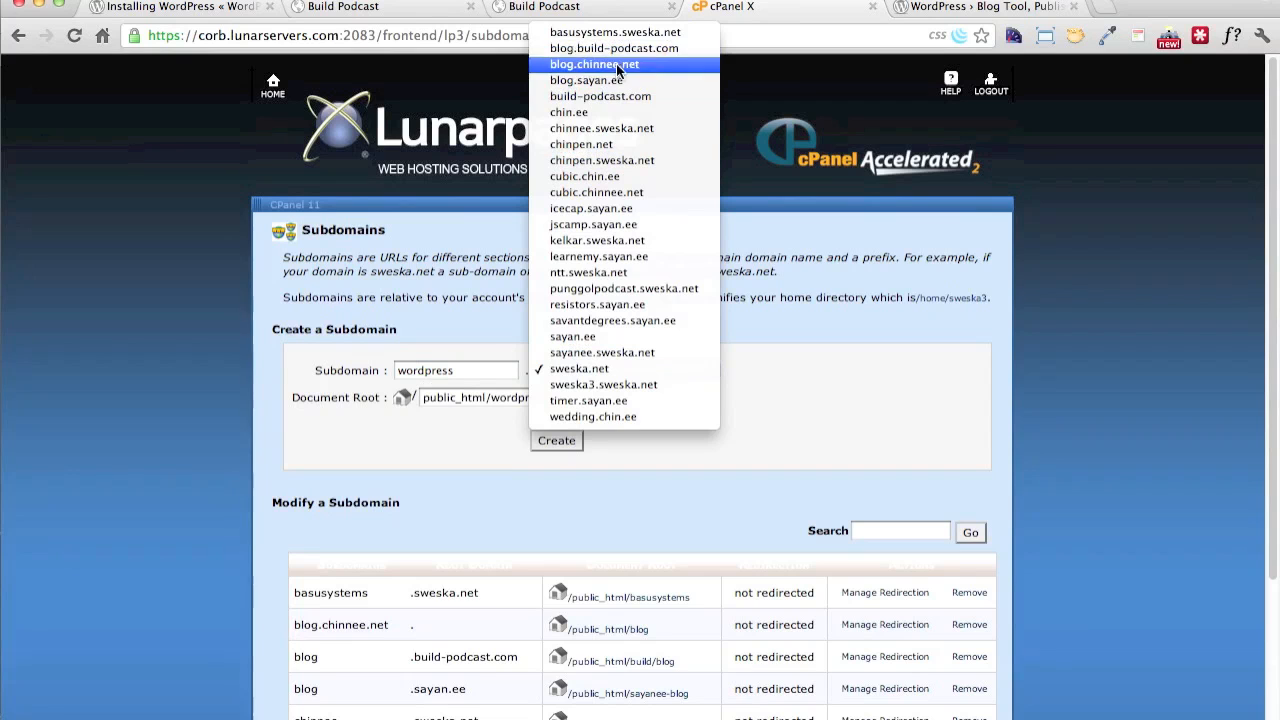
click(619, 97)
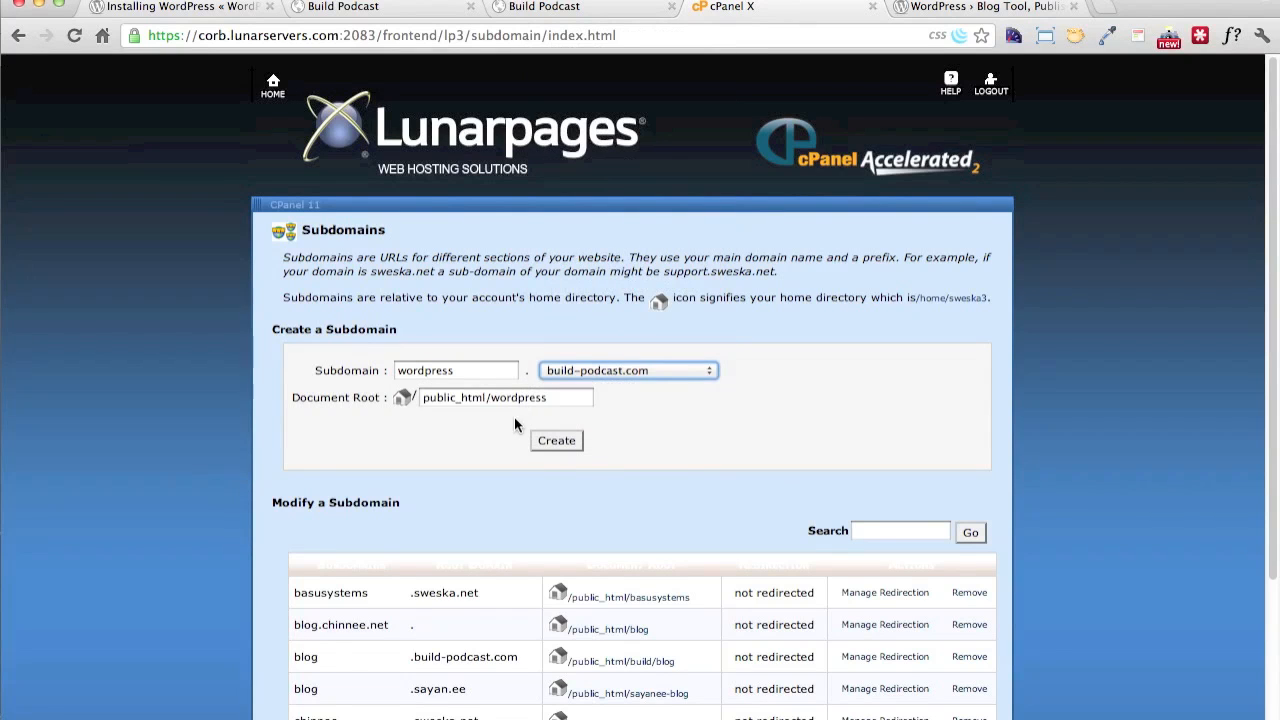
double_click(515, 401)
key(Left)
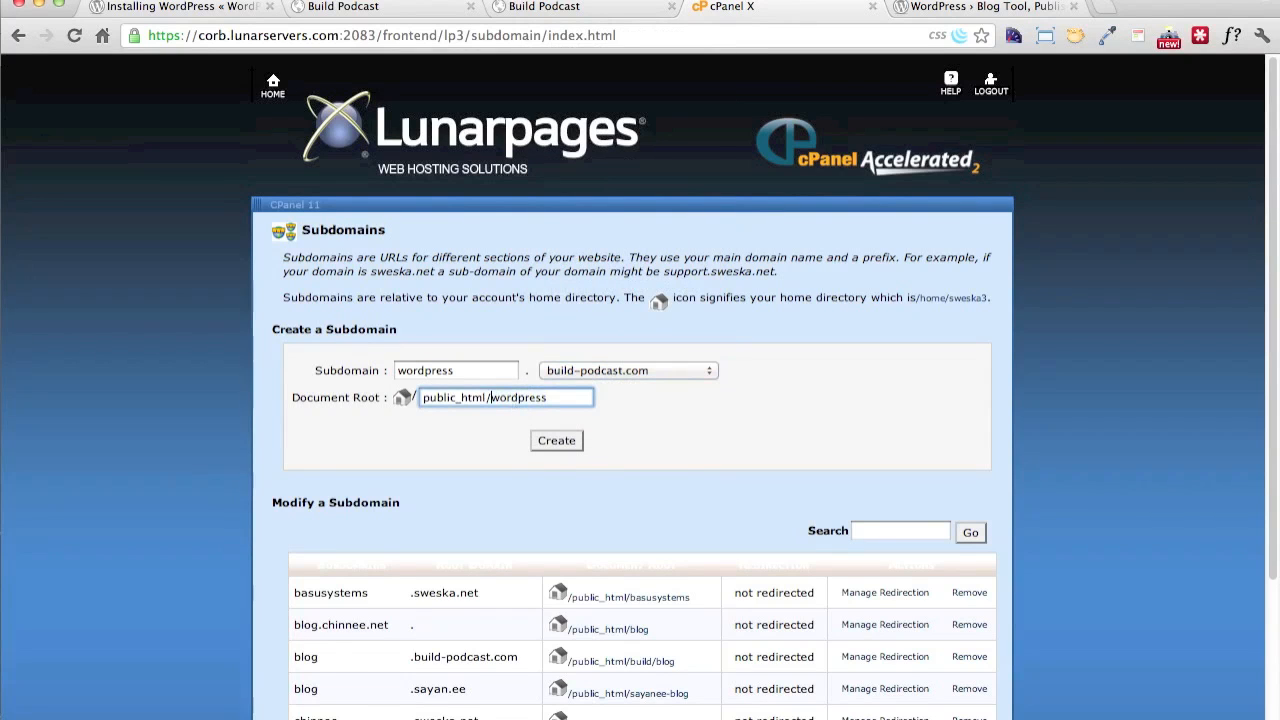
text(build/)
click(565, 442)
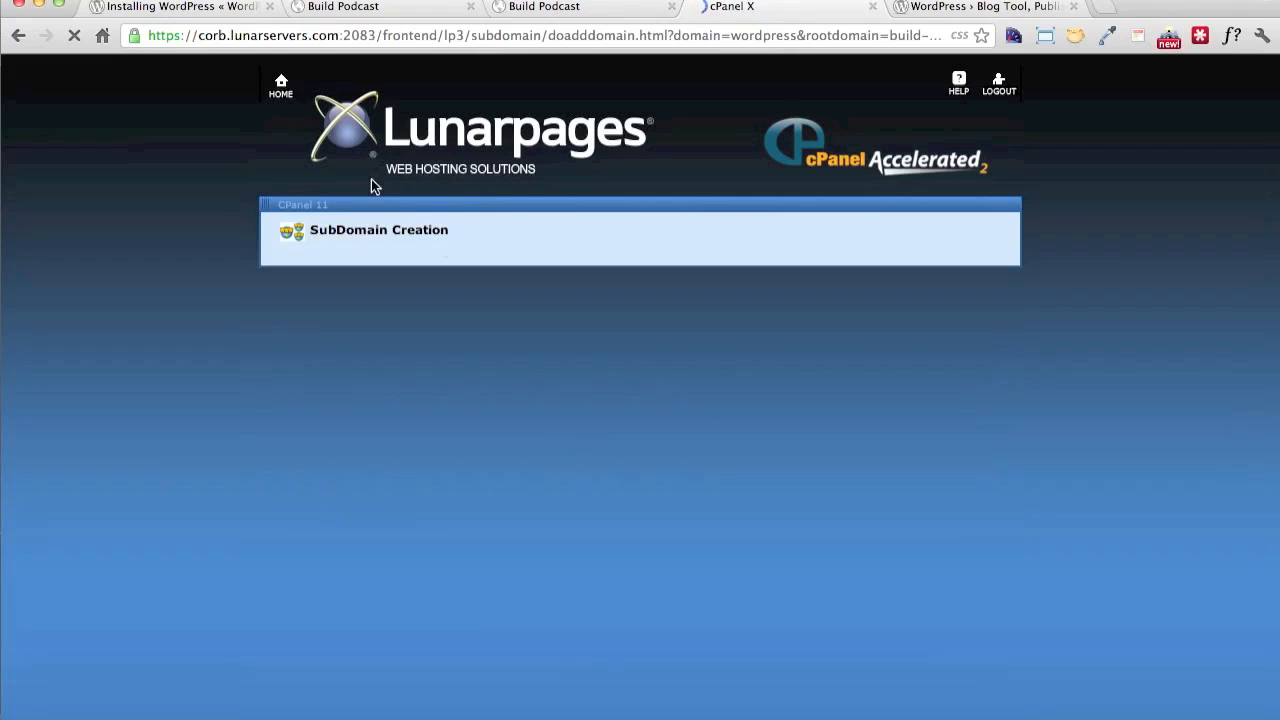
click(278, 86)
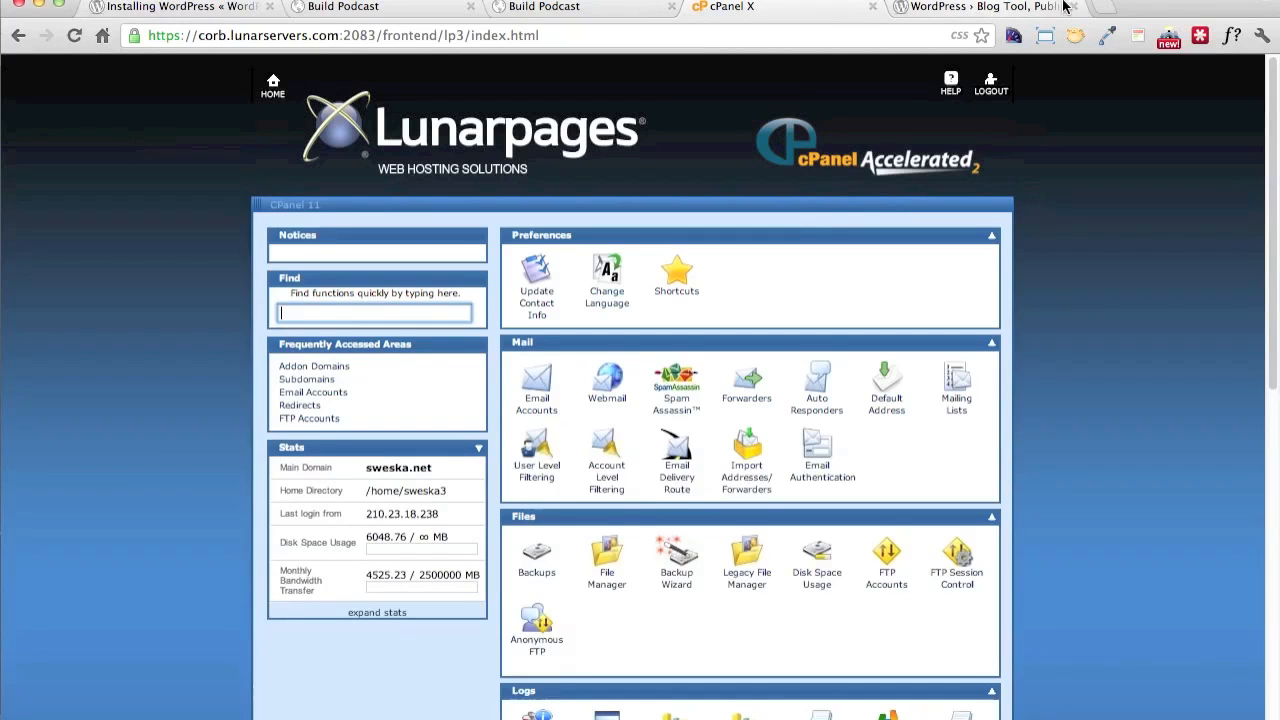
Load wordpress.build-podcast.com in a new browser tab
key(super+t)
text(wordpress.)
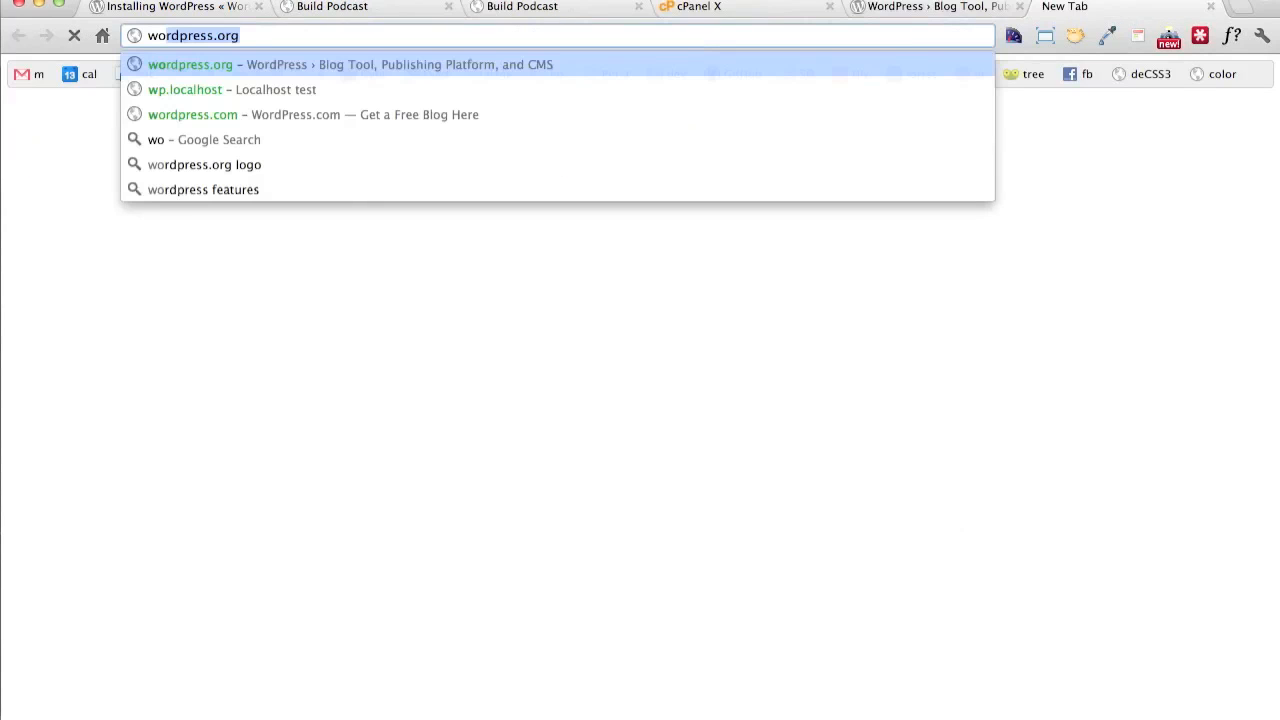
text(buil)
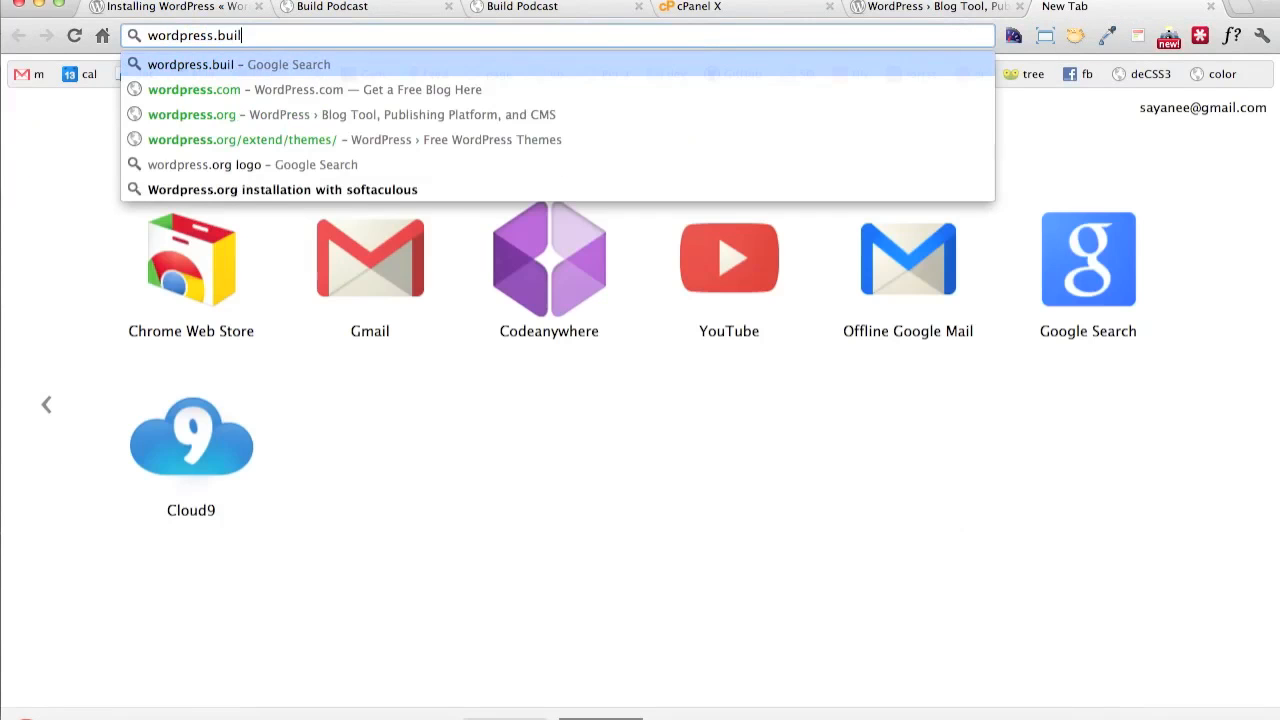
text(d-podcast.c)
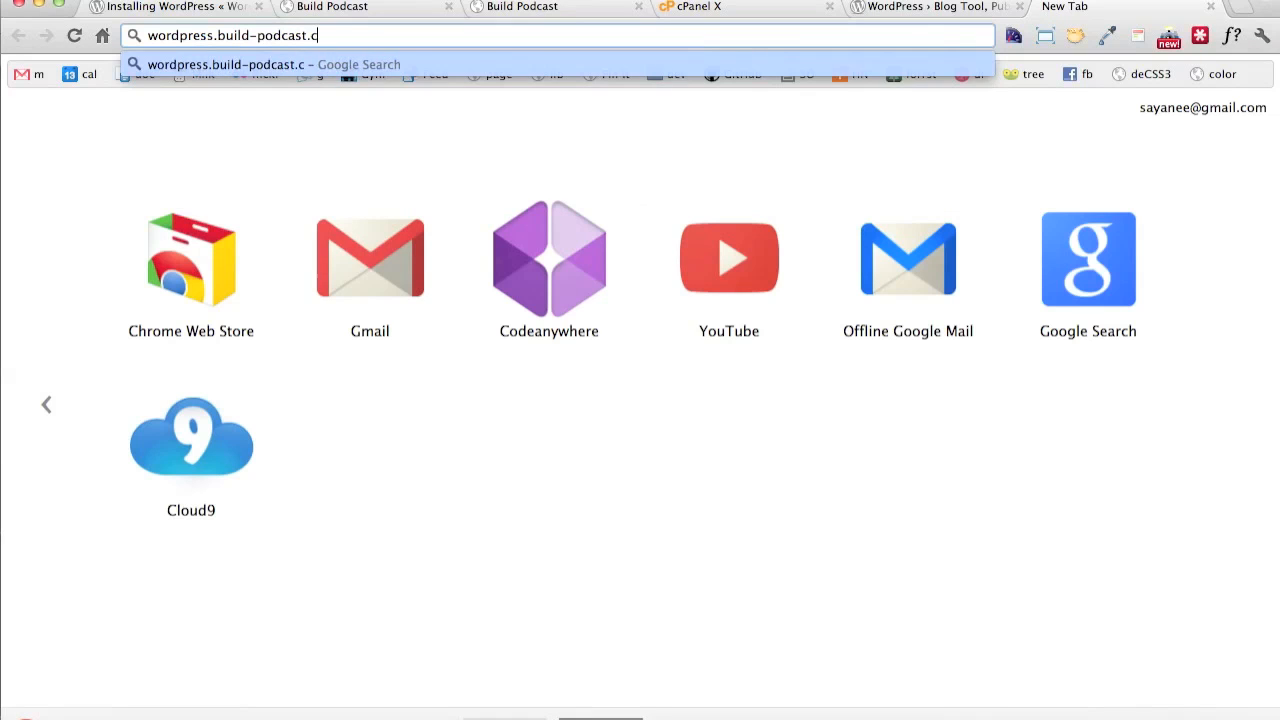
text(om)
key(Return)
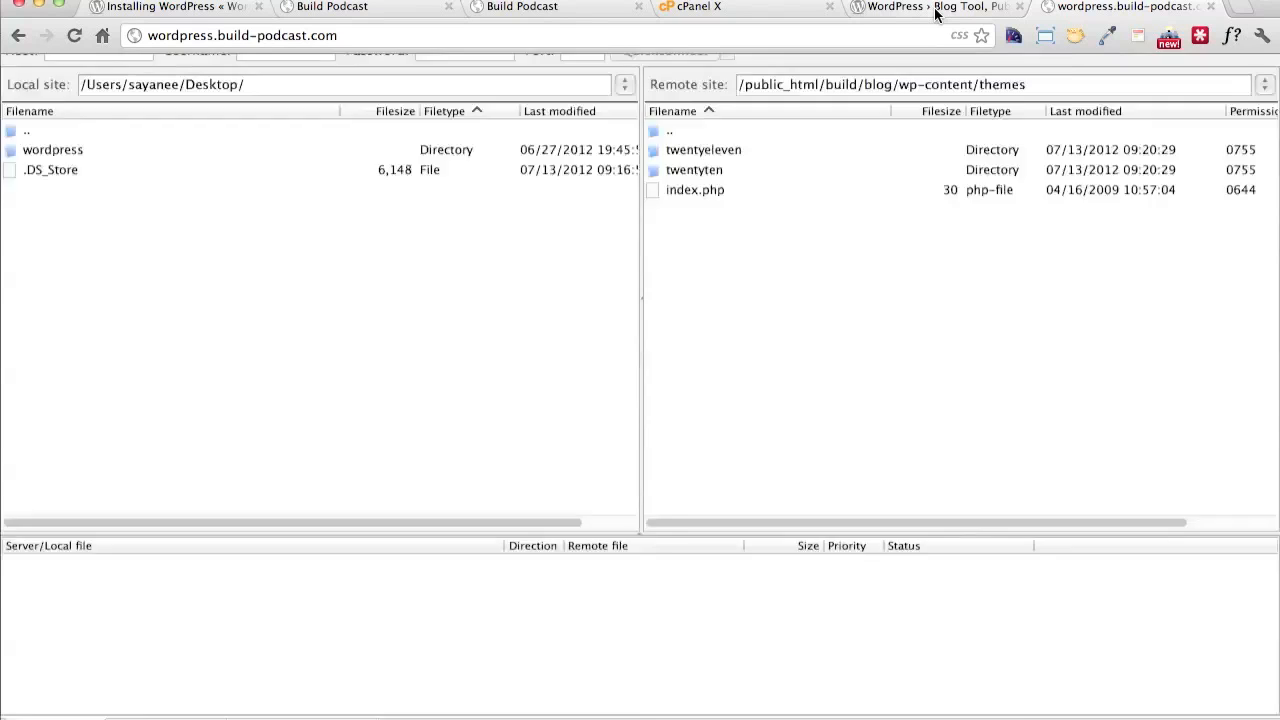
Open the WordPress 3.4.1 download page from wordpress.org and look at the Desktop's wordpress folder in the terminal before returning to the browser
click(936, 8)
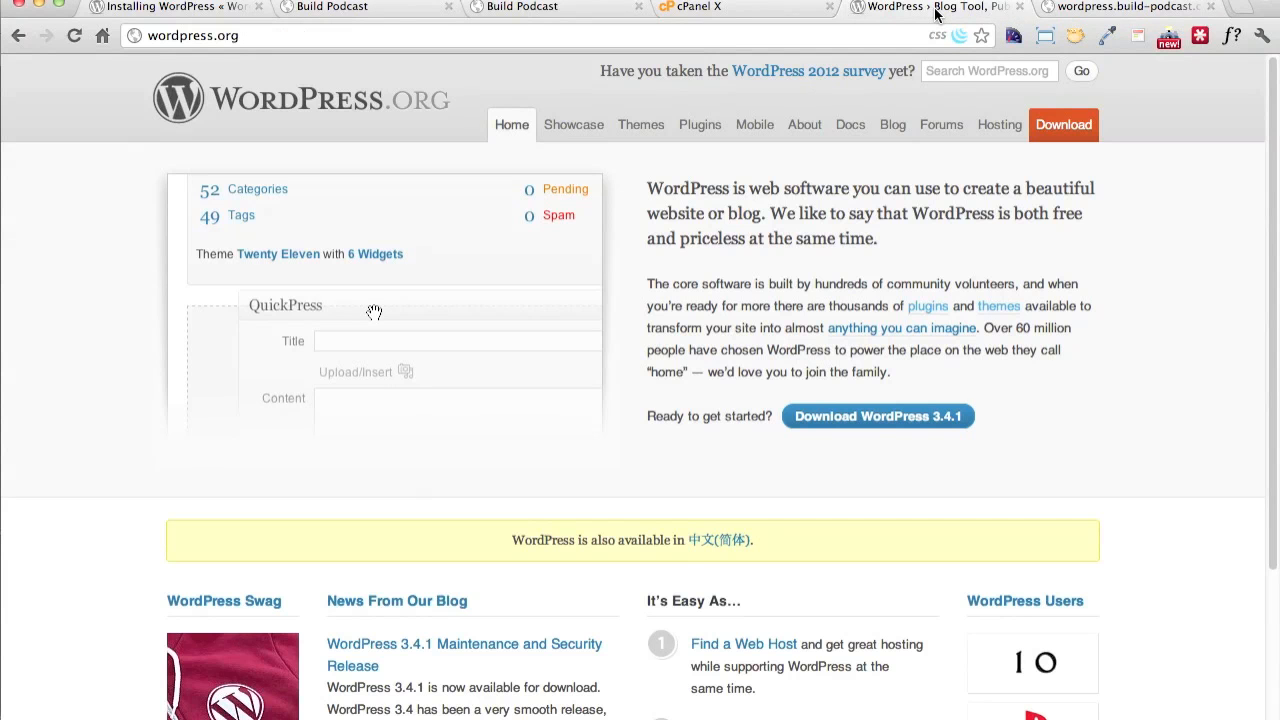
click(893, 418)
key(super+Tab)
key(super+Tab)
key(super+Tab)
key(super+Tab)
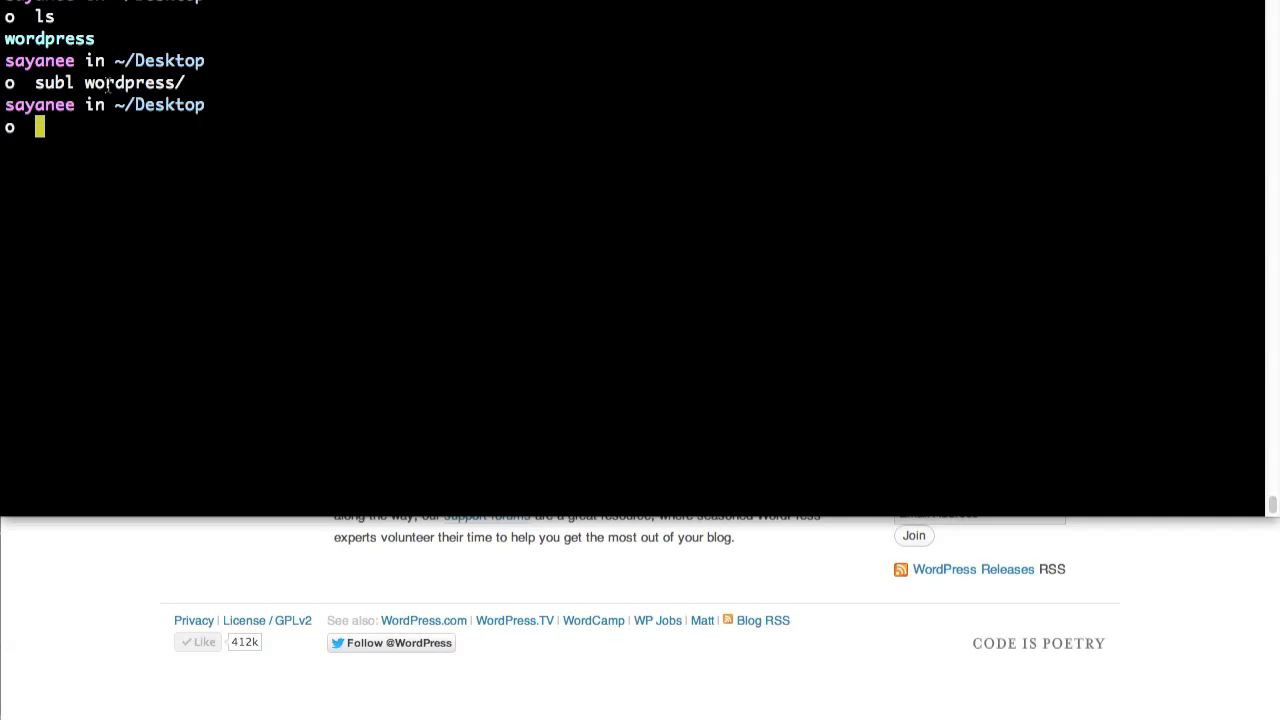
click(241, 571)
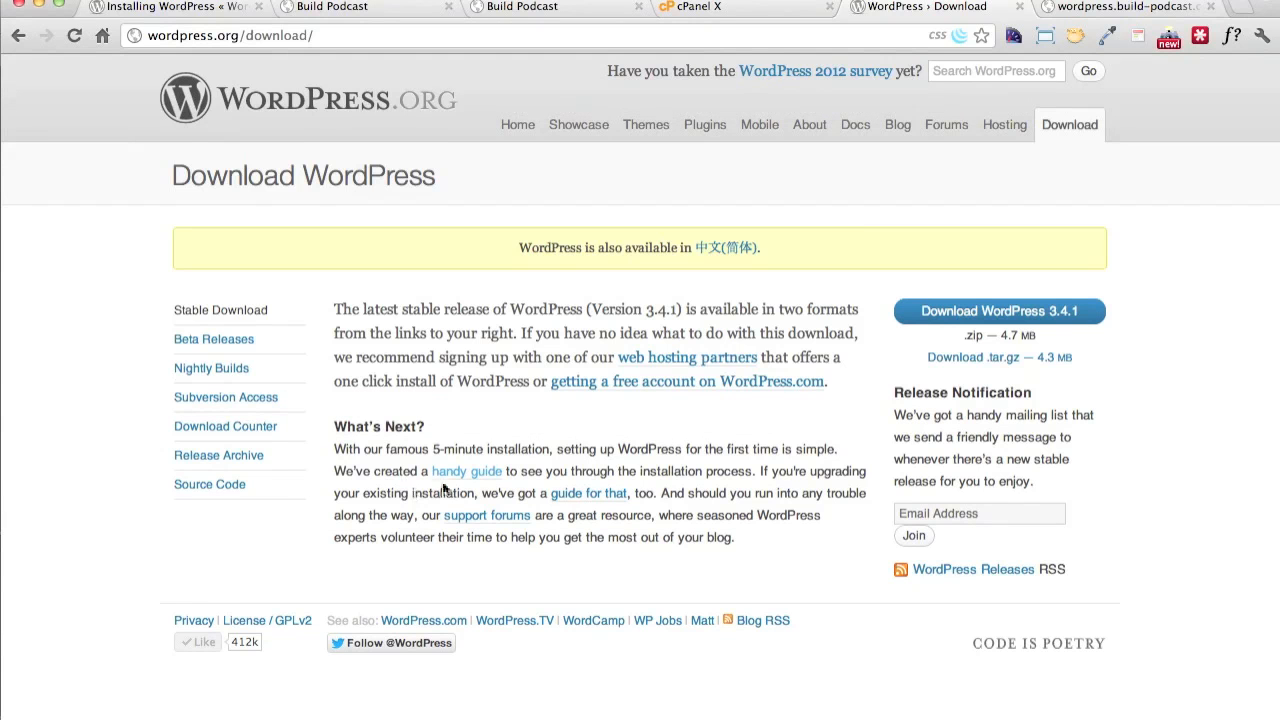
Open the installation guide at the Famous 5-Minute Install section and highlight the instruction on renaming wp-config-sample.php
click(456, 474)
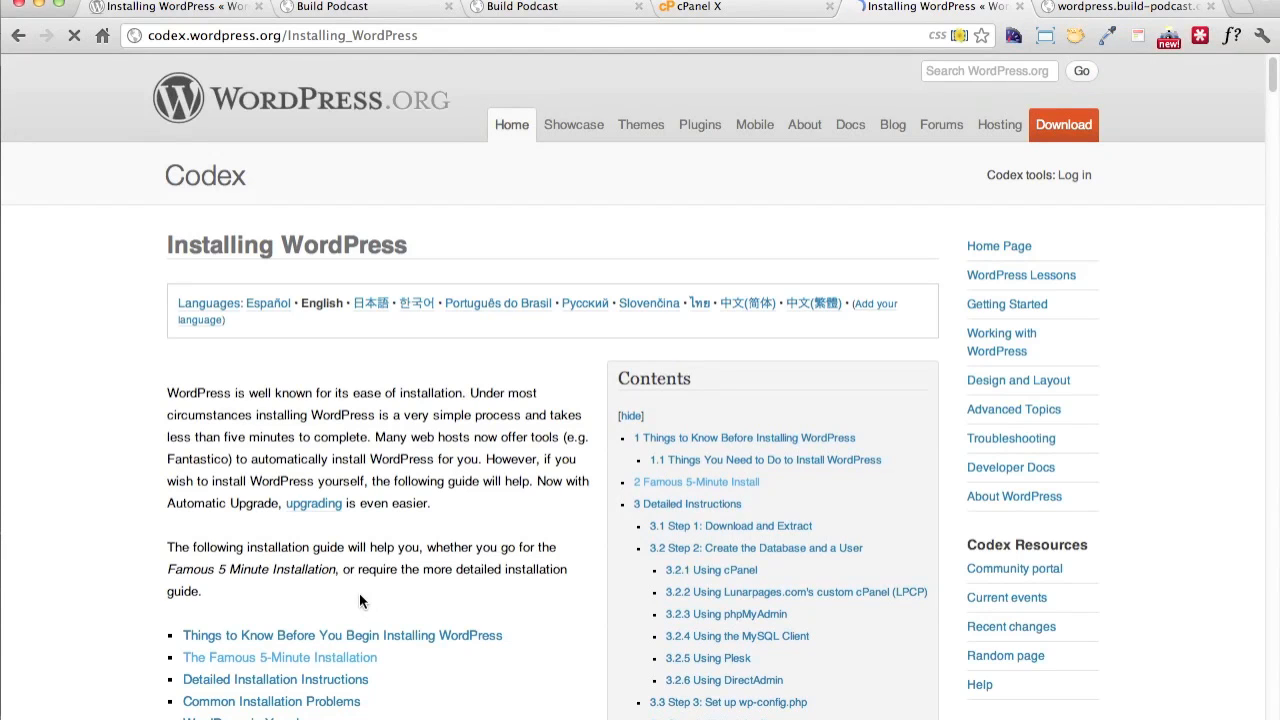
click(369, 659)
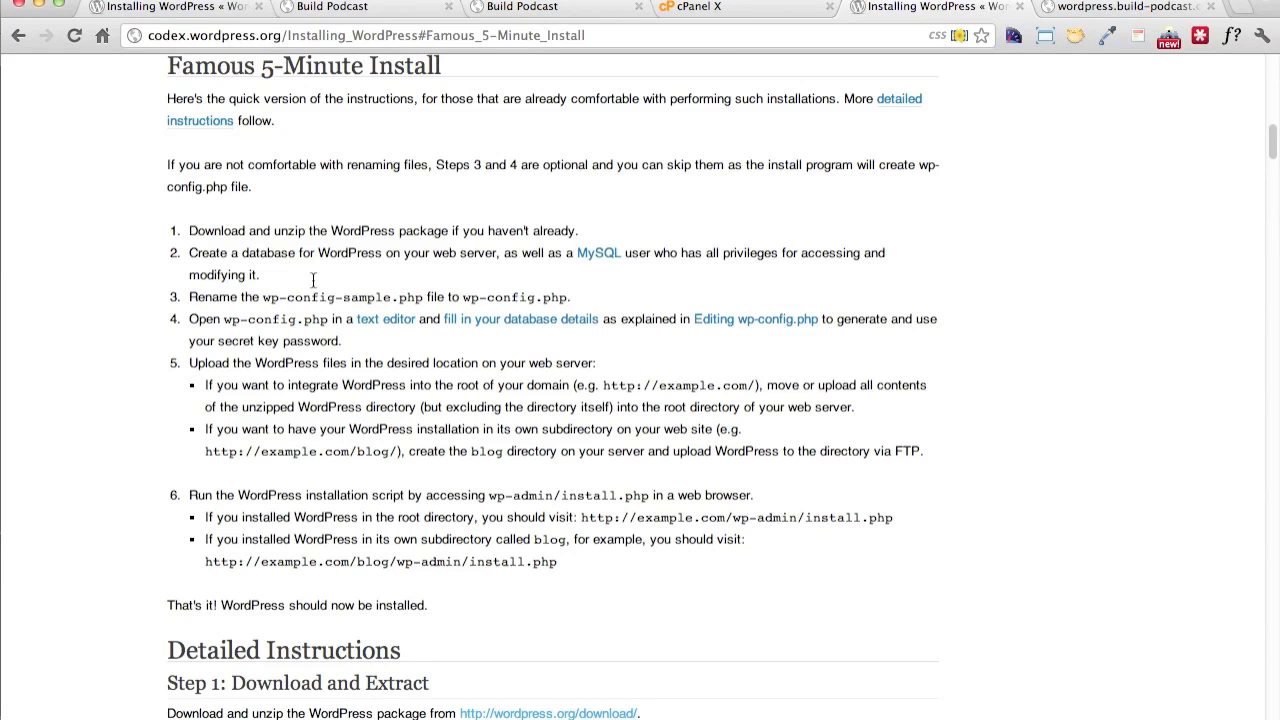
drag(190, 297, 556, 305)
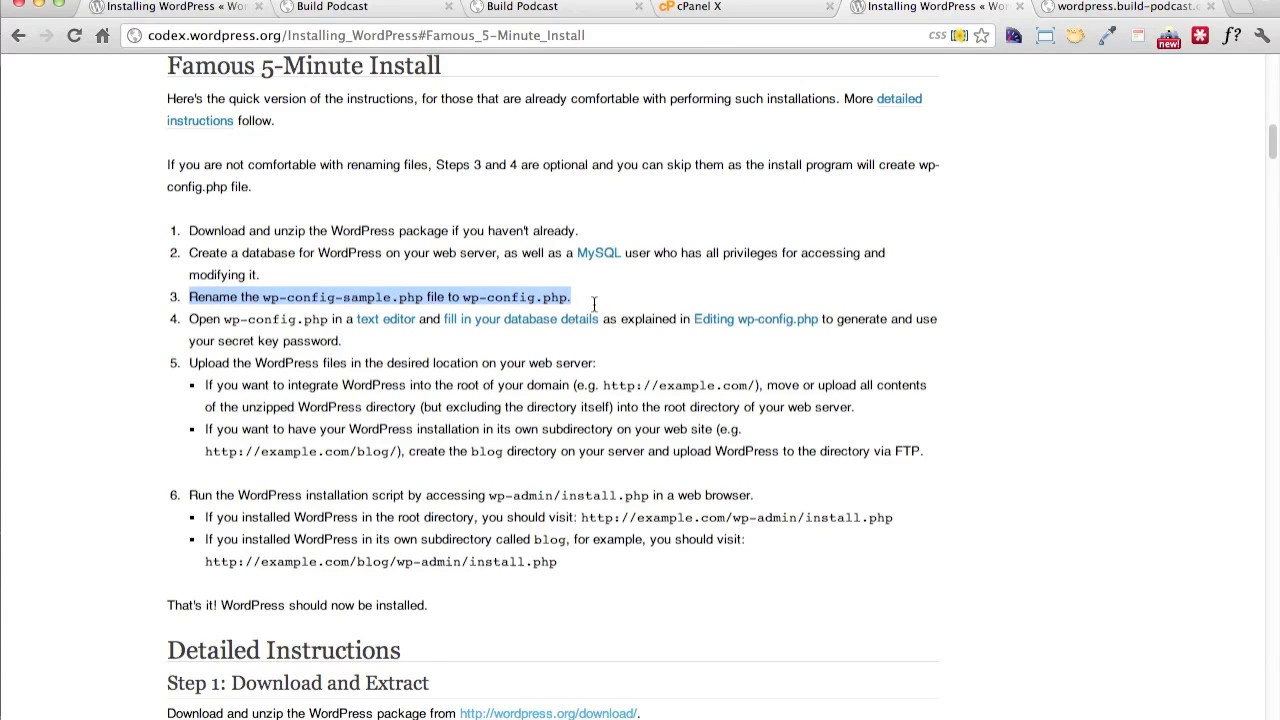
Switch to the code editor and rename wp-config-sample.php in the wordpress folder to wp-config.php
key(super+Tab)
key(super+Tab)
key(super+Tab)
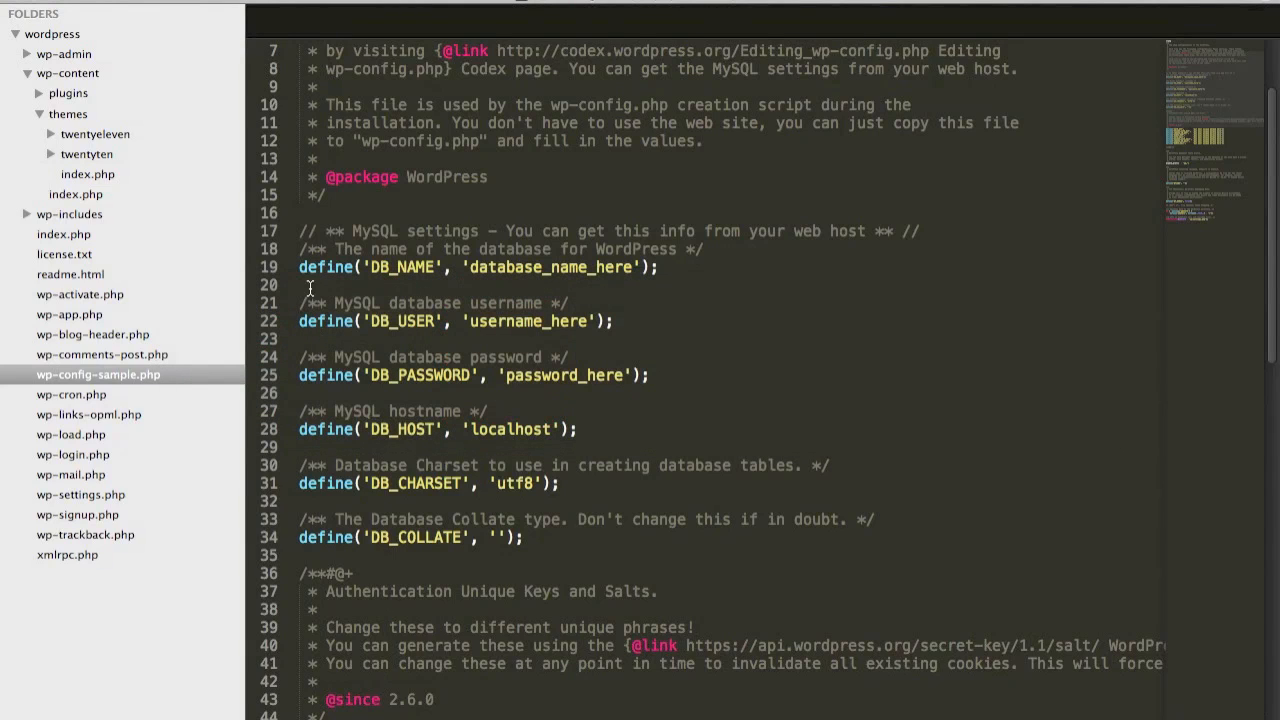
right_click(151, 371)
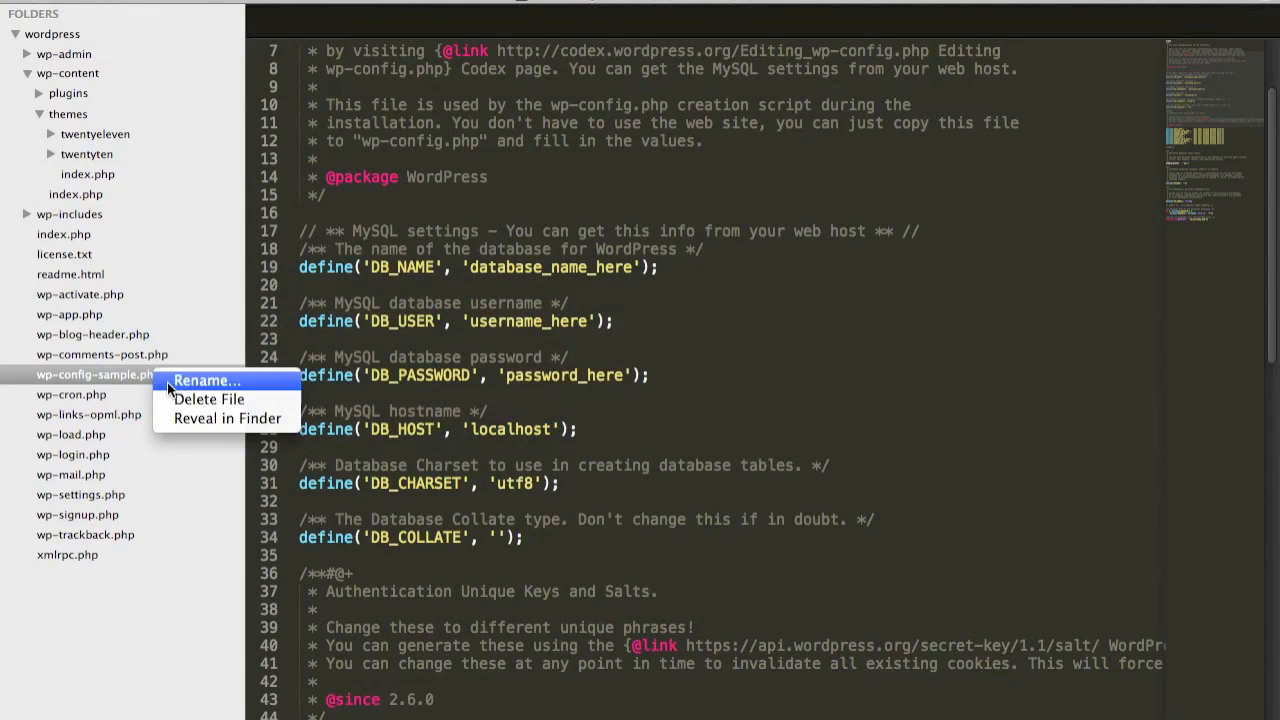
click(170, 377)
key(Right)
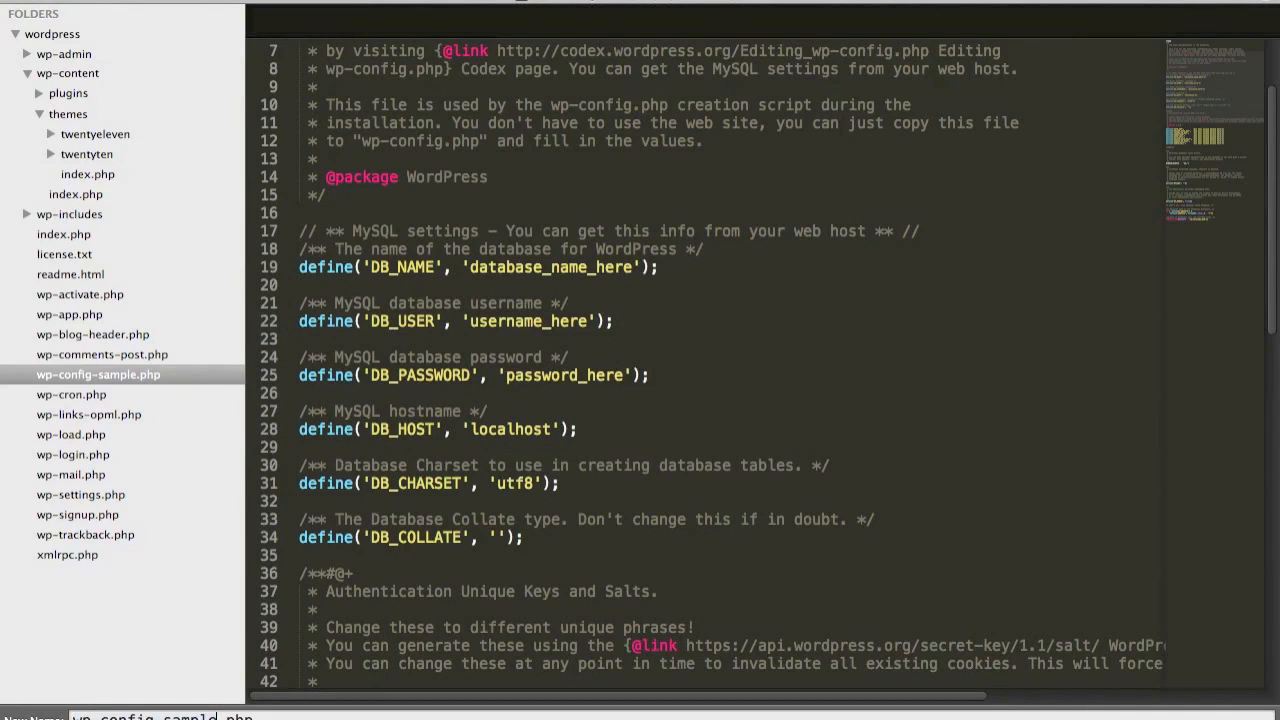
key(BackSpace)
key(BackSpace)
key(BackSpace)
key(BackSpace)
key(Return)
Consult the installation guide in the browser and highlight the DB_NAME to DB_PASSWORD definitions in the editor's wp-config.php
key(super+Tab)
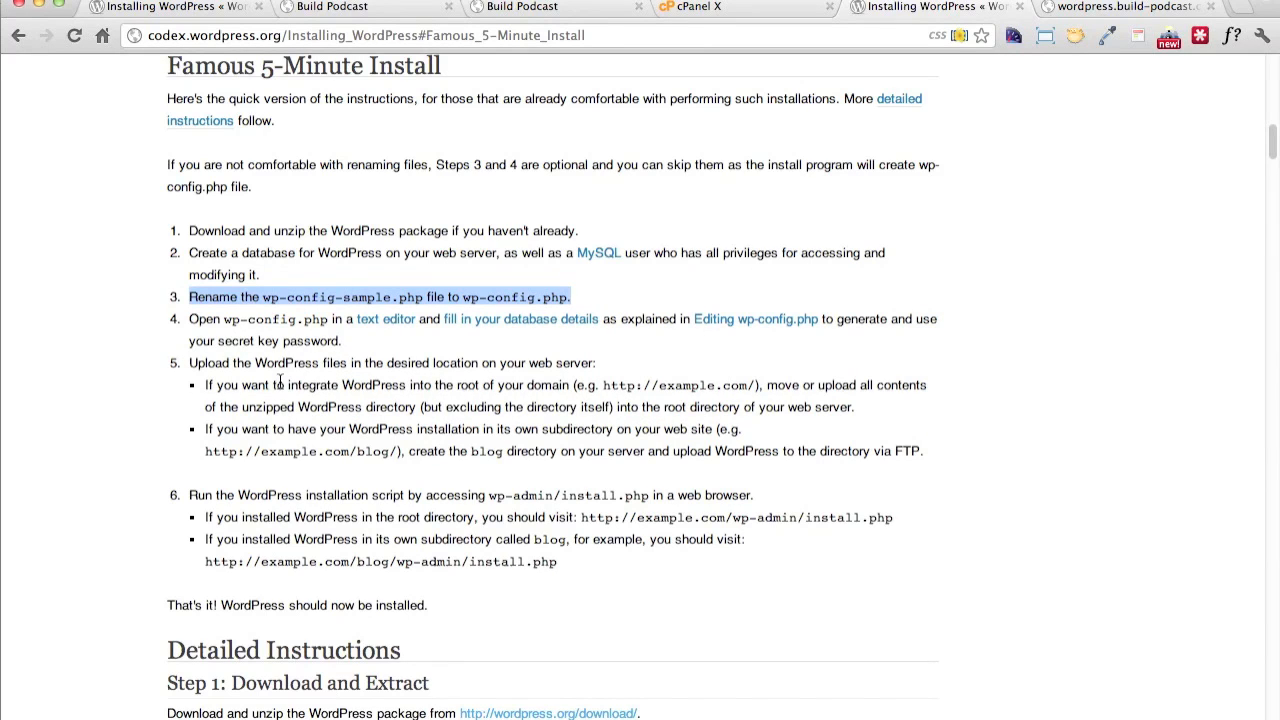
key(super+Tab)
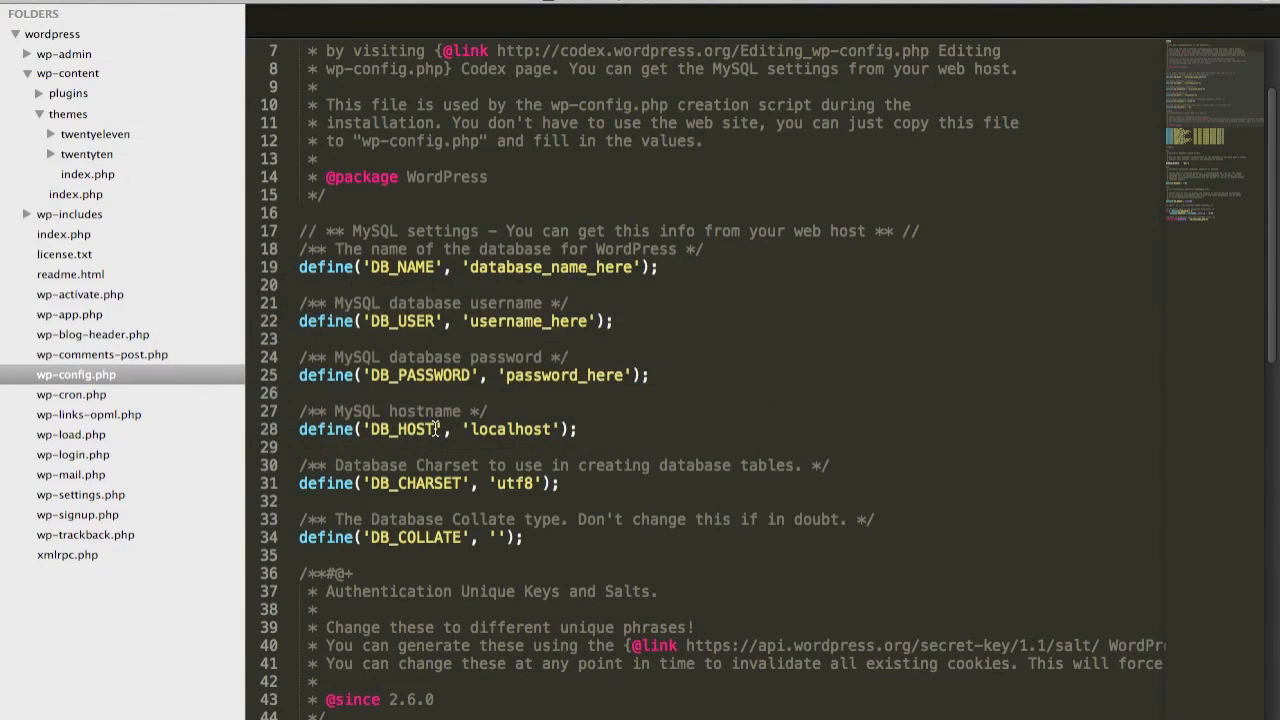
drag(298, 267, 656, 372)
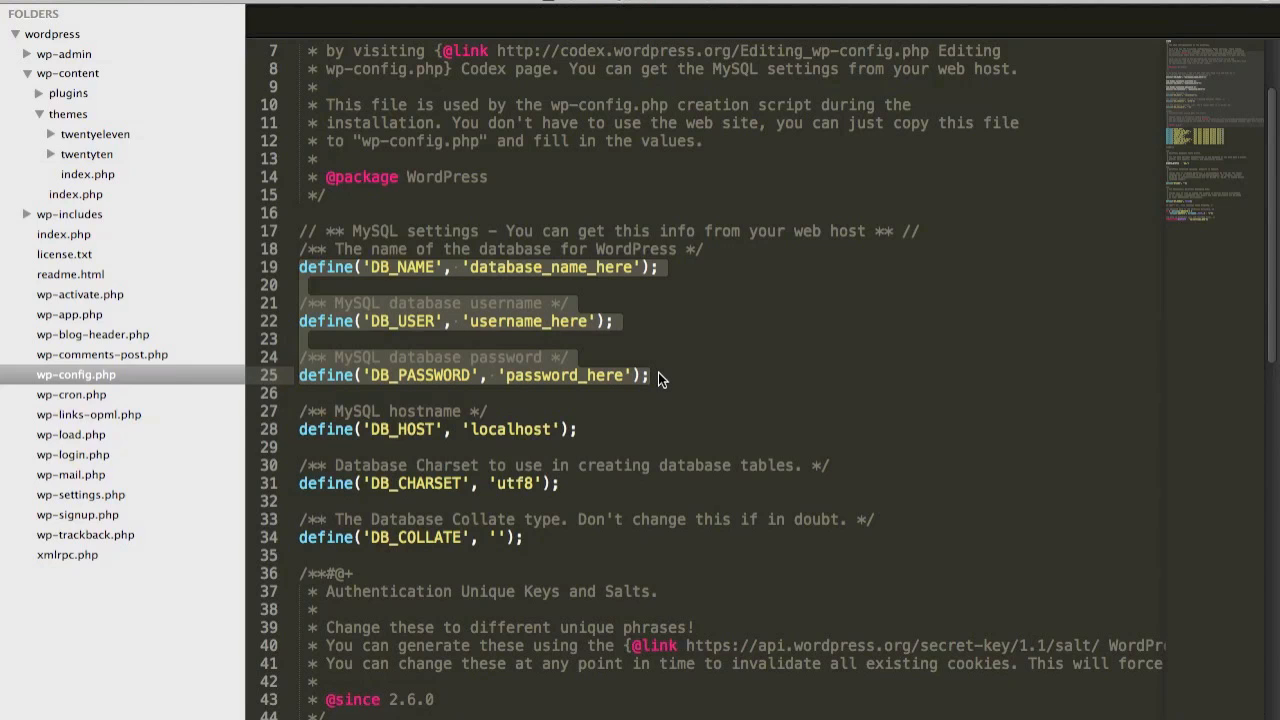
Switch to the cPanel tab in the browser, search the page for "mysq" and open MySQL Databases
key(super+Tab)
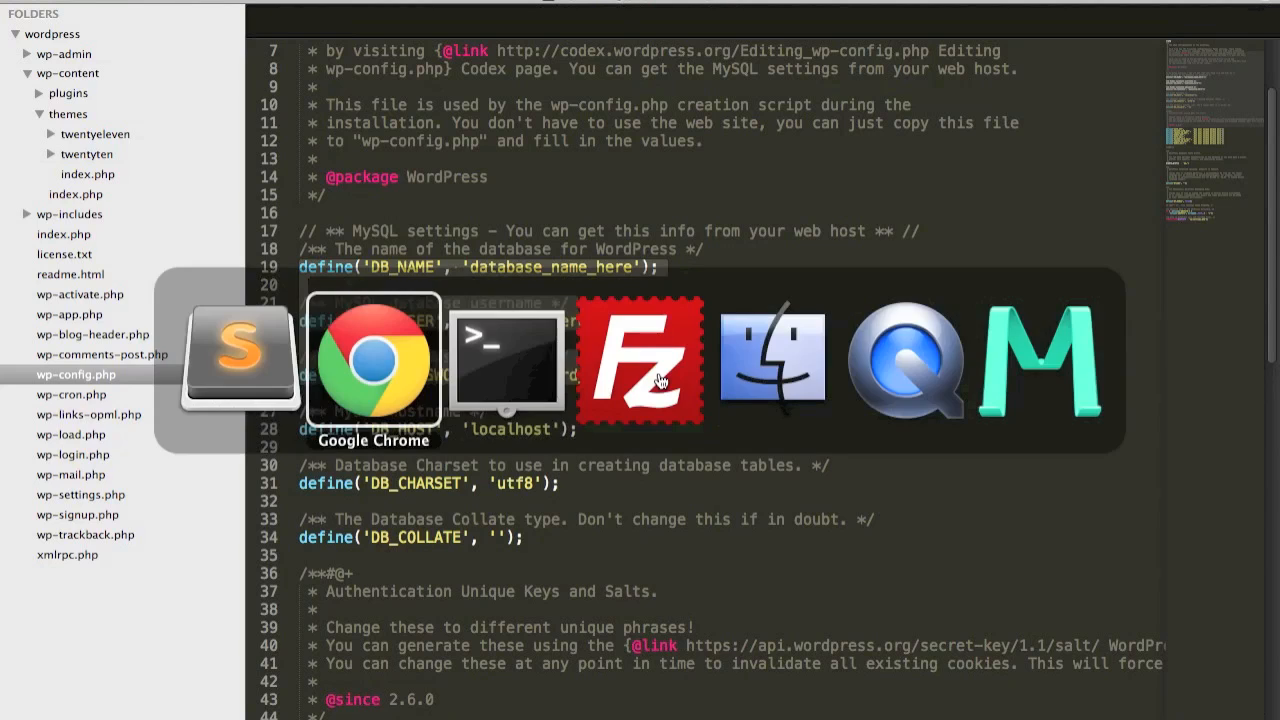
click(737, 12)
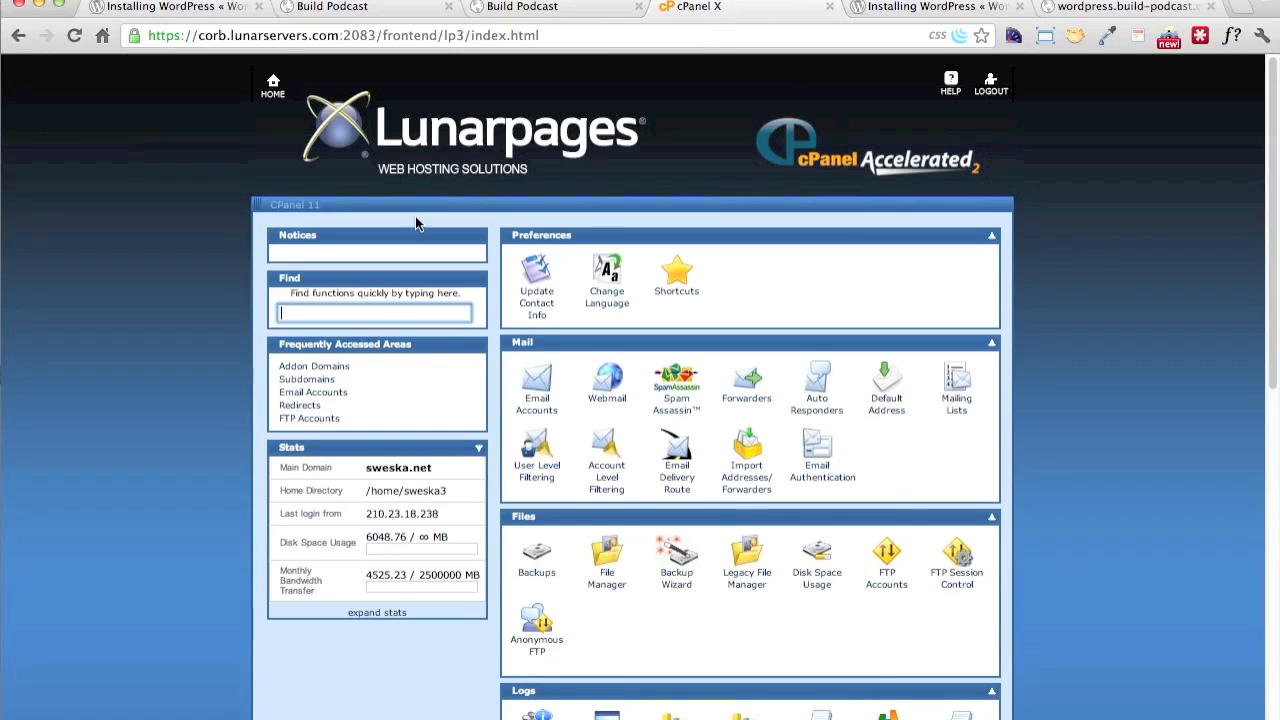
key(super+f)
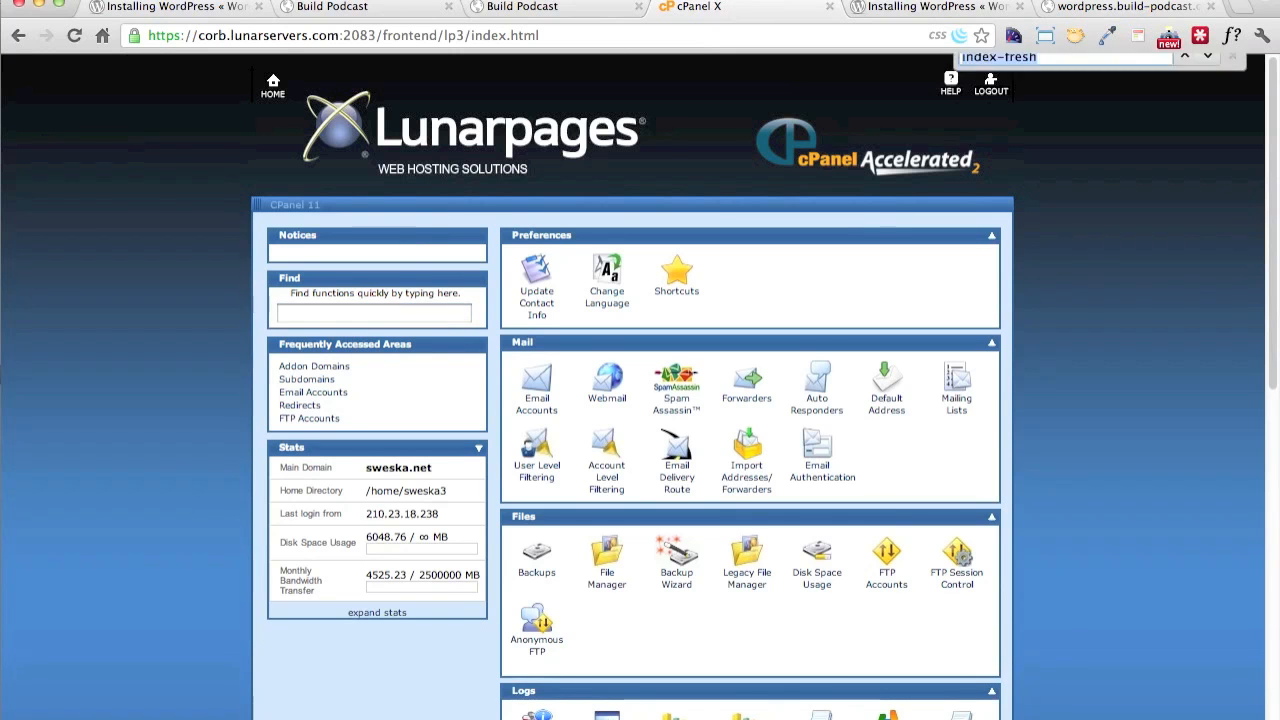
text(mysq)
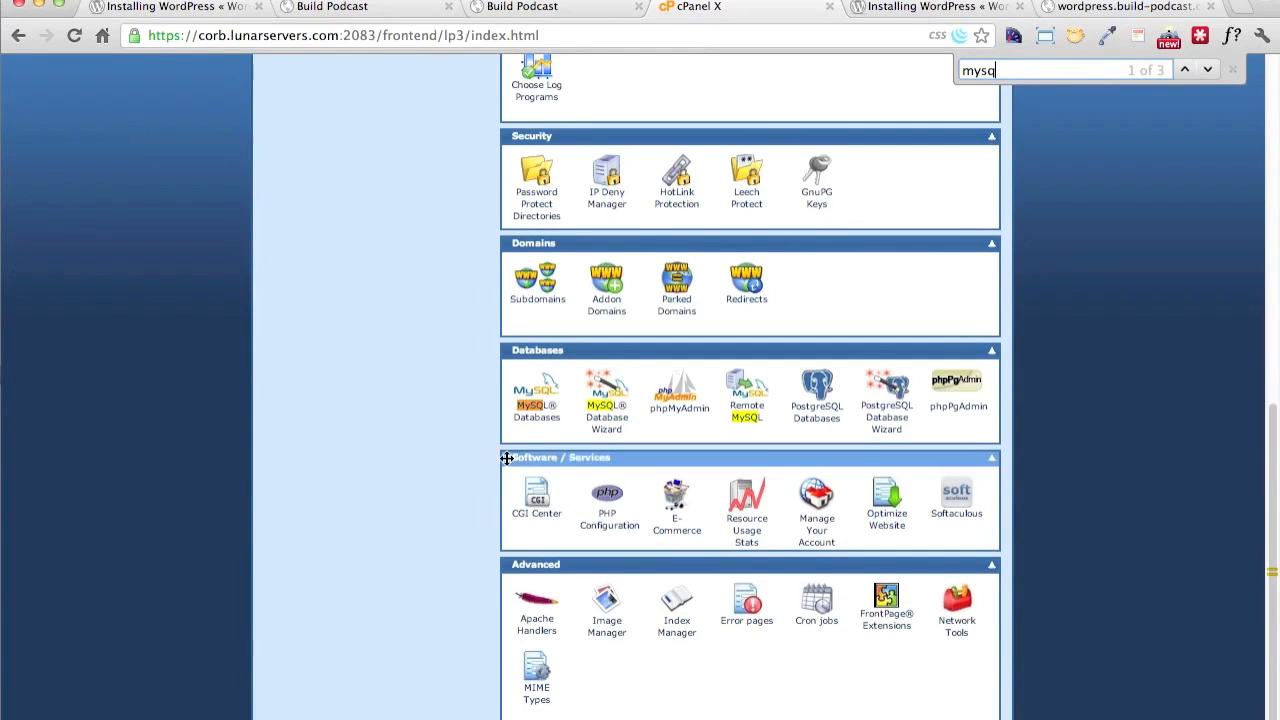
click(539, 405)
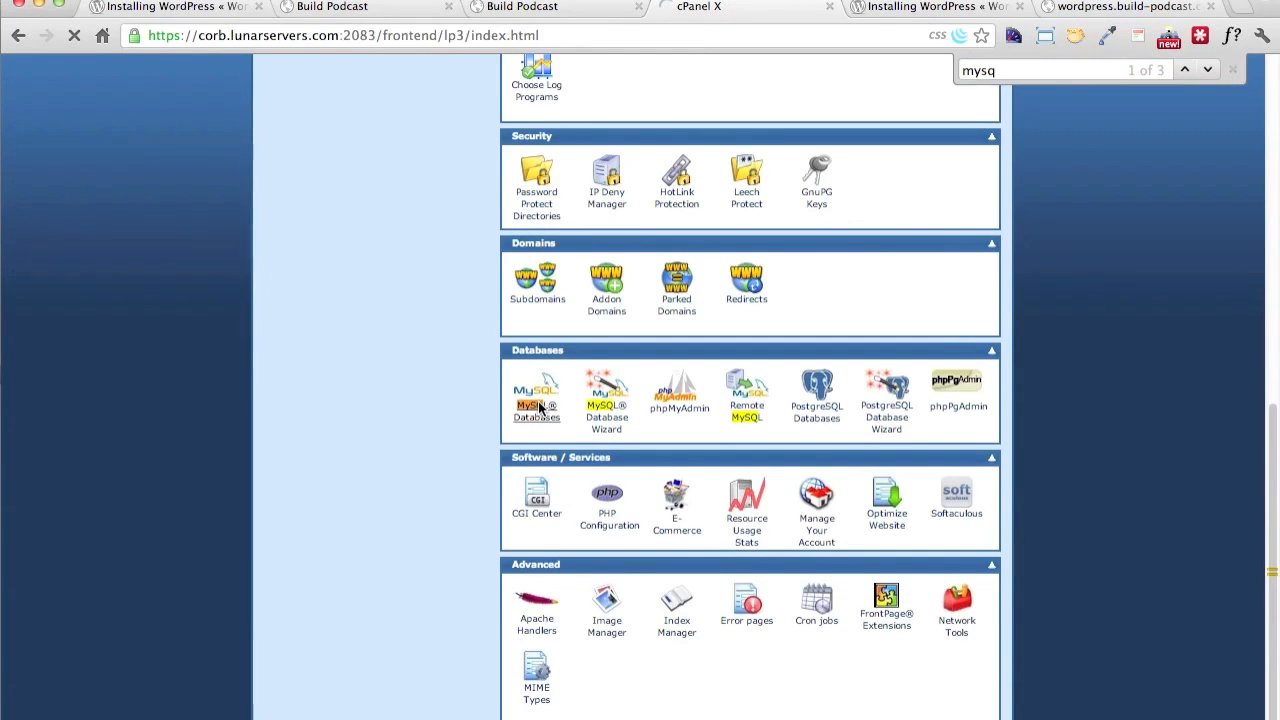
Switch to the code editor, highlight the DB_NAME placeholder in wp-config.php and go back to the browser
key(super+Tab)
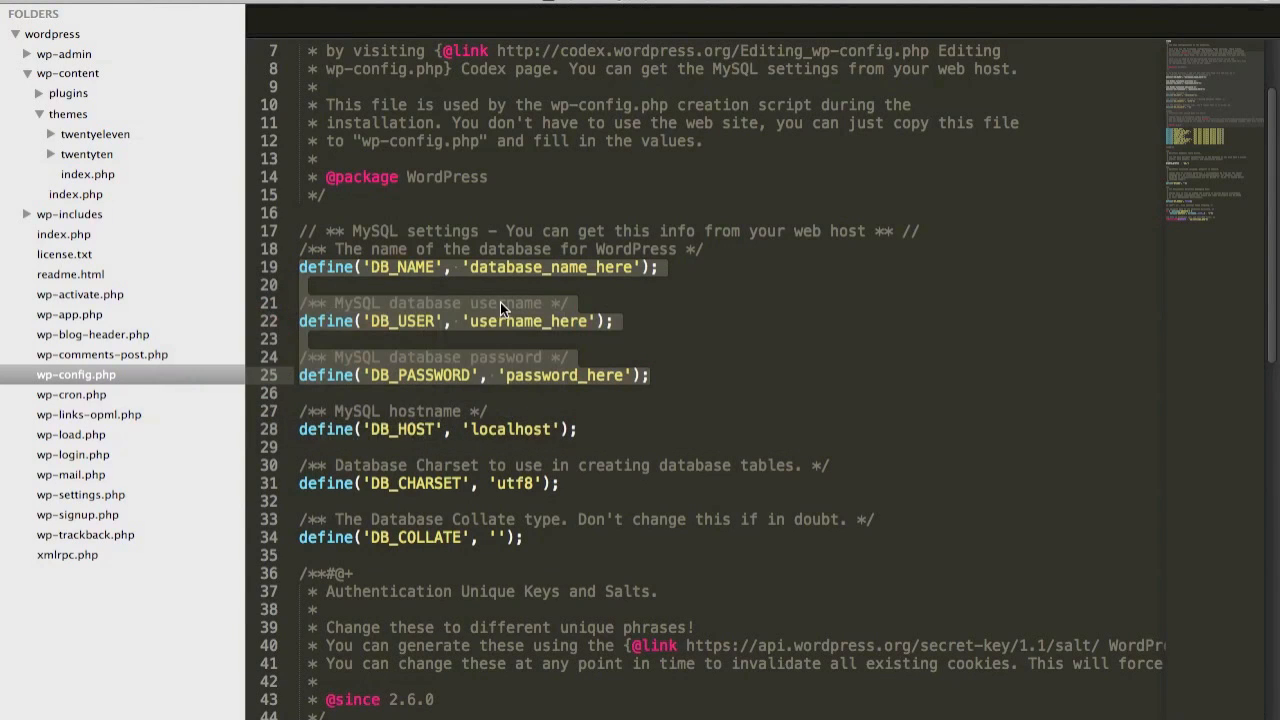
click(676, 298)
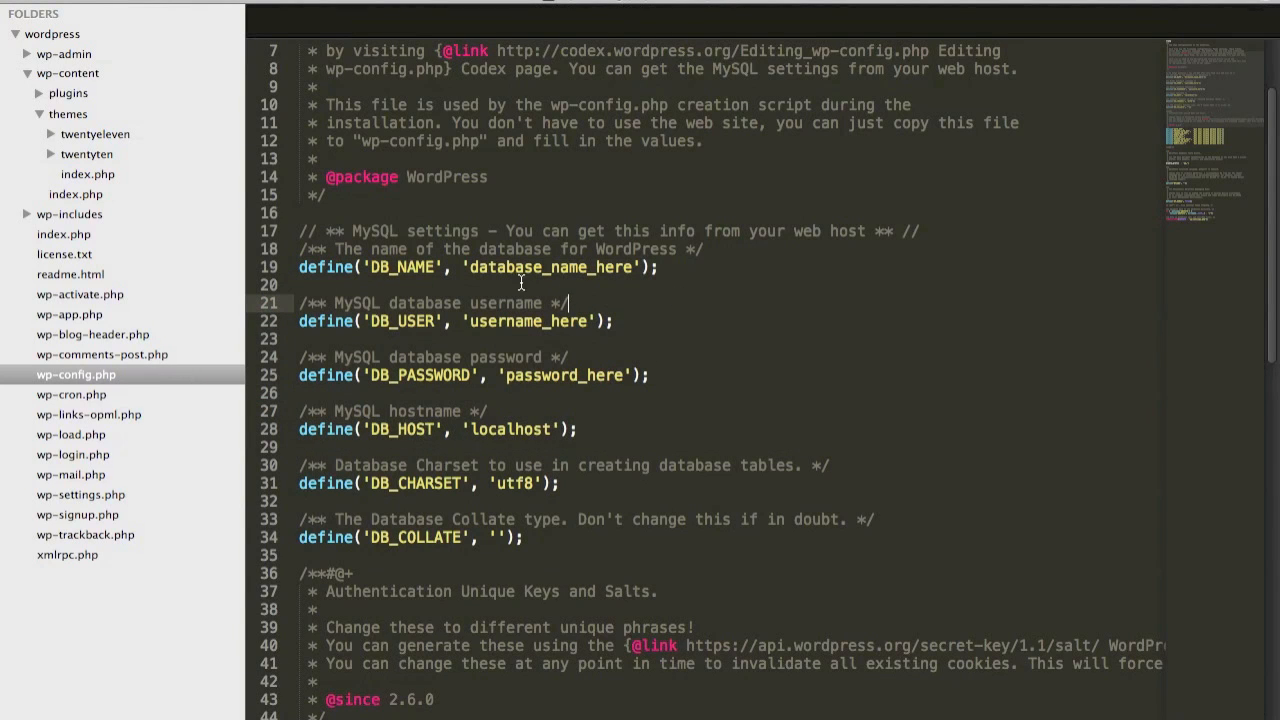
drag(470, 268, 635, 270)
key(super+Tab)
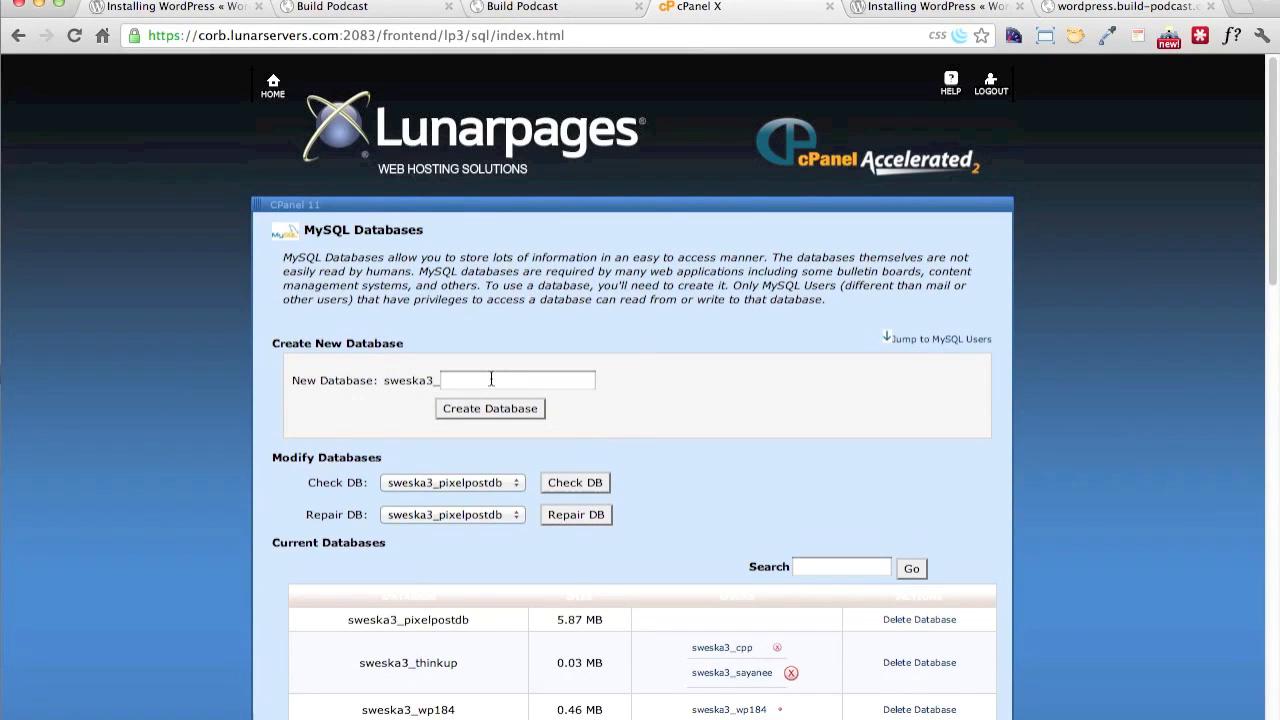
Create a new MySQL database with the name buildwp after the account prefix
click(491, 379)
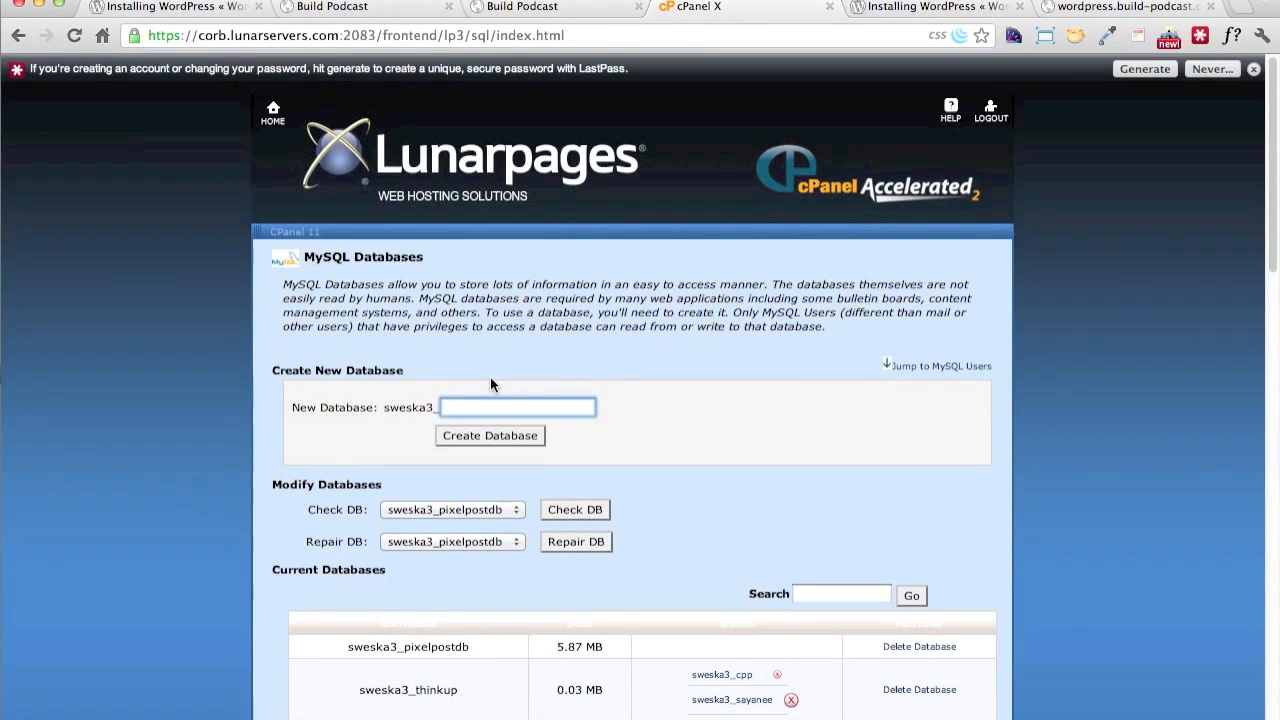
text(buildblog)
key(BackSpace)
key(BackSpace)
key(BackSpace)
key(BackSpace)
key(BackSpace)
text(dwp)
click(503, 438)
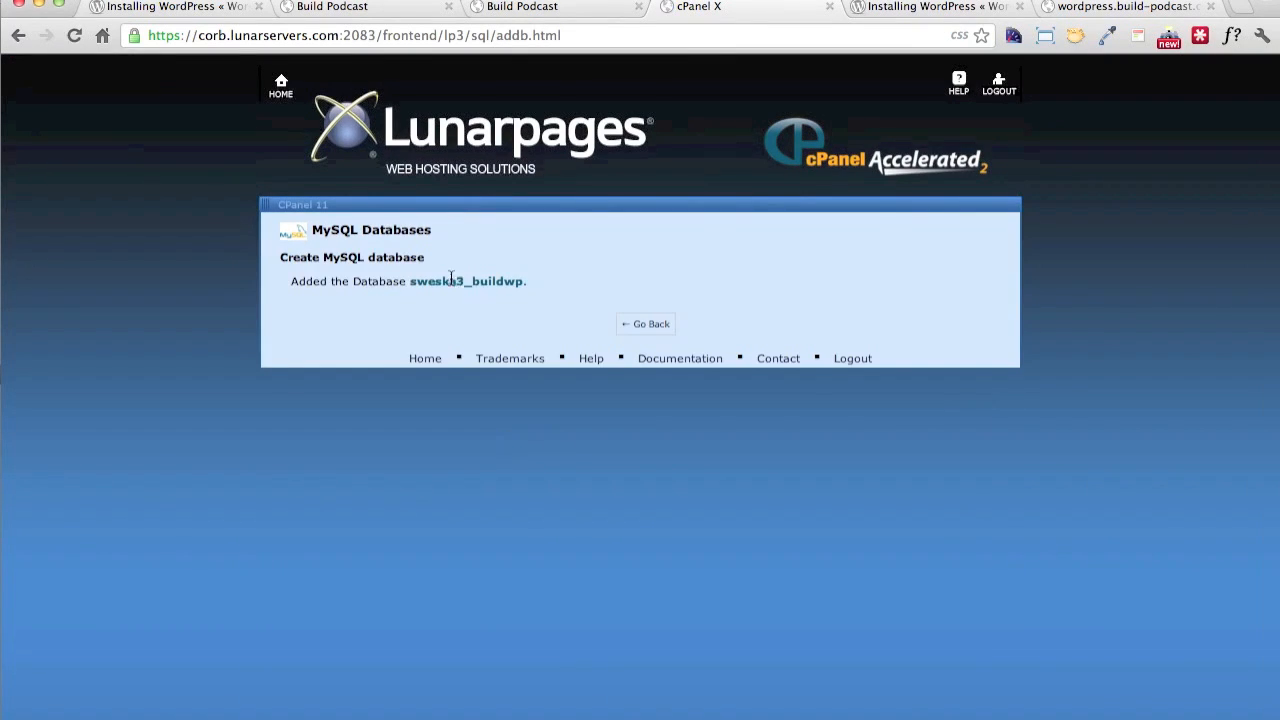
Copy the new database's full name and paste it as the DB_NAME value in wp-config.php in the code editor
mouse_move(525, 283)
mouse_down()
mouse_move(409, 288)
mouse_move(526, 282)
mouse_up()
key(super+c)
click(421, 323)
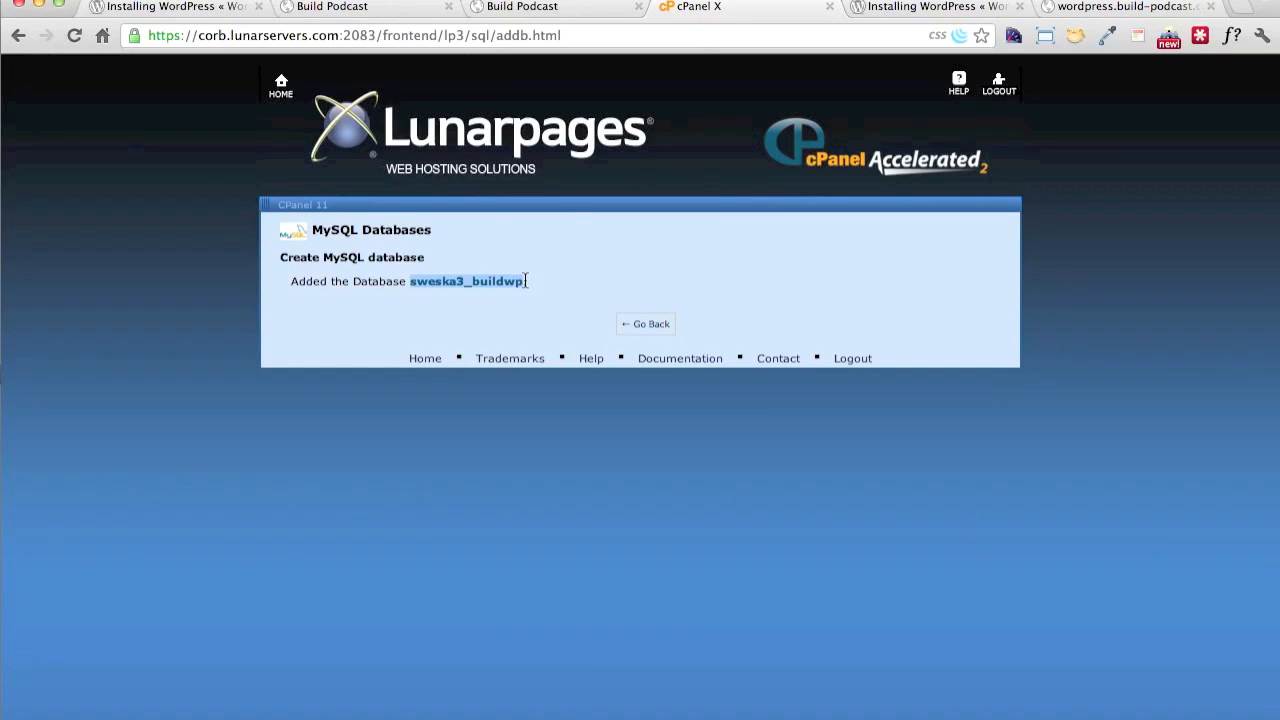
key(super+Tab)
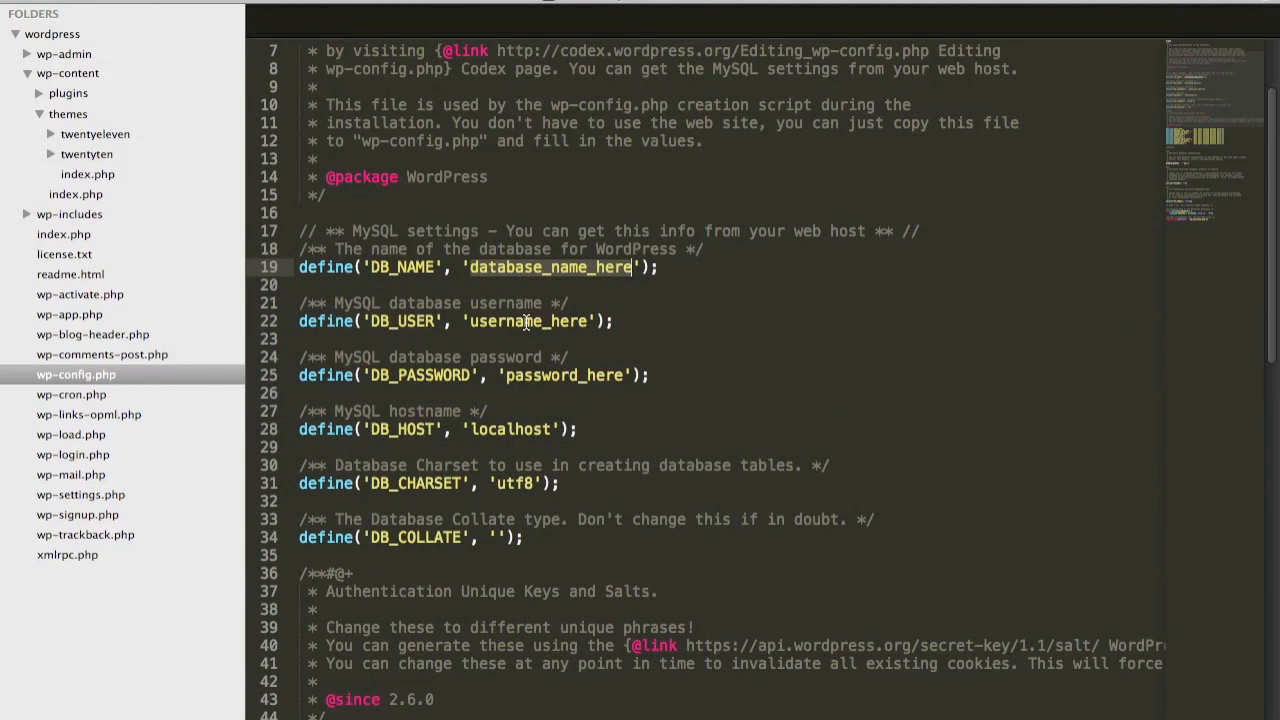
double_click(509, 272)
key(super+v)
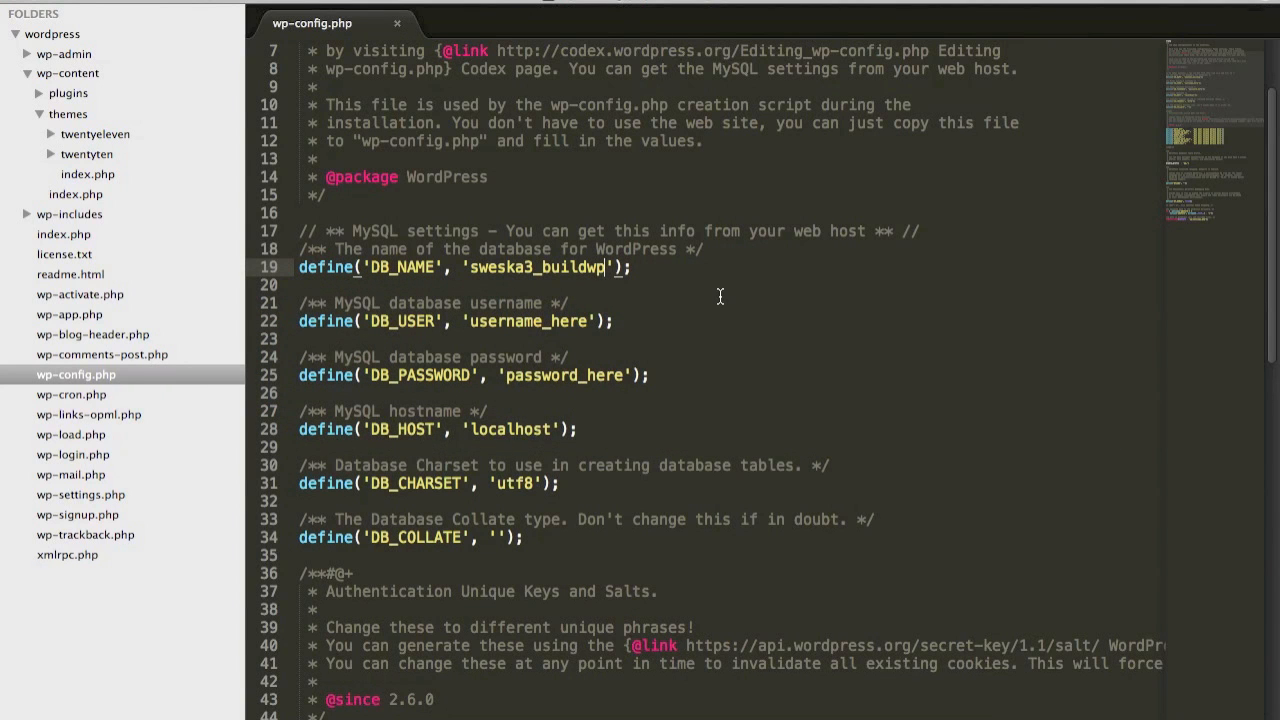
Switch to the browser, return to the MySQL Databases page and enter buildwpu after the account prefix as the new MySQL user's name
key(super+Tab)
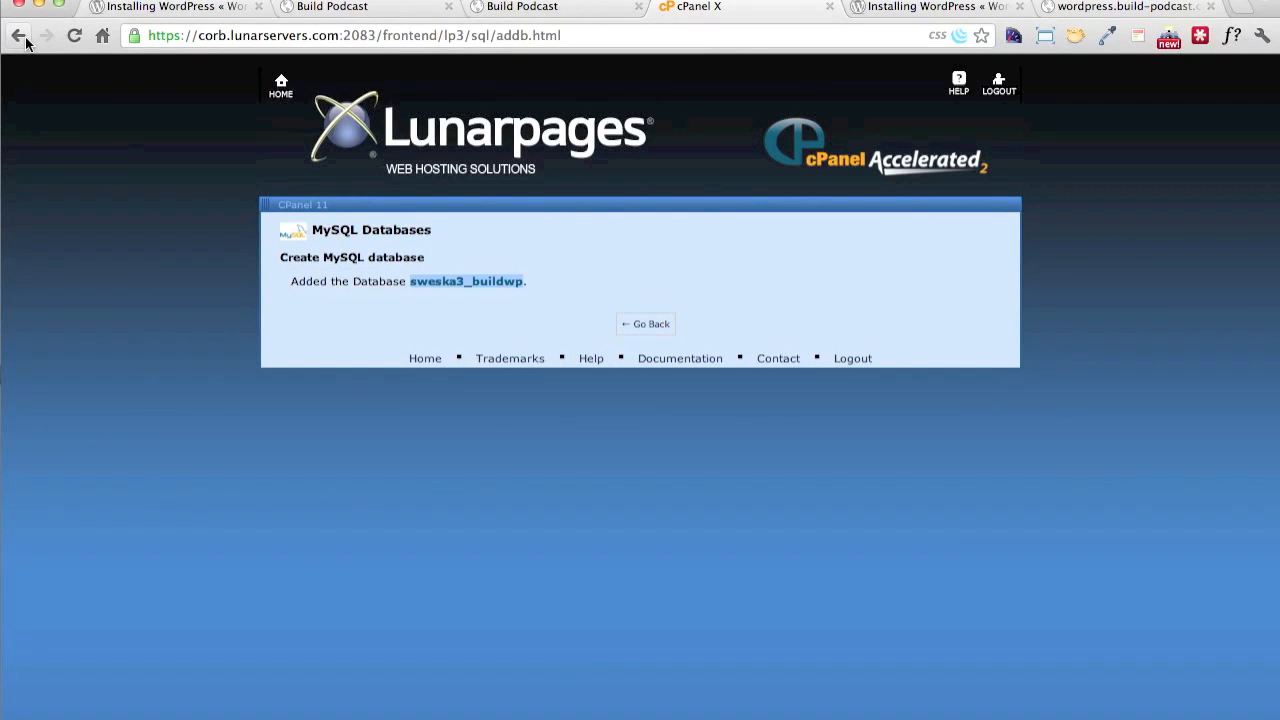
click(24, 38)
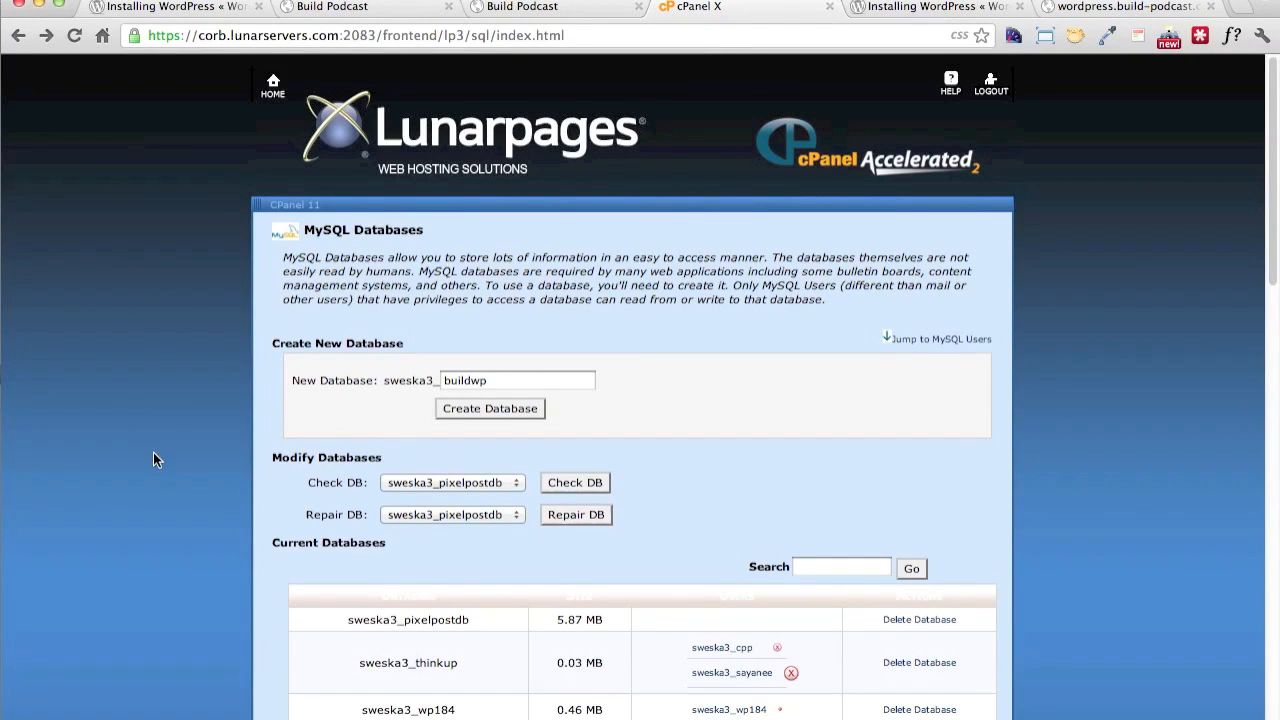
scroll(155, 455, down, 10)
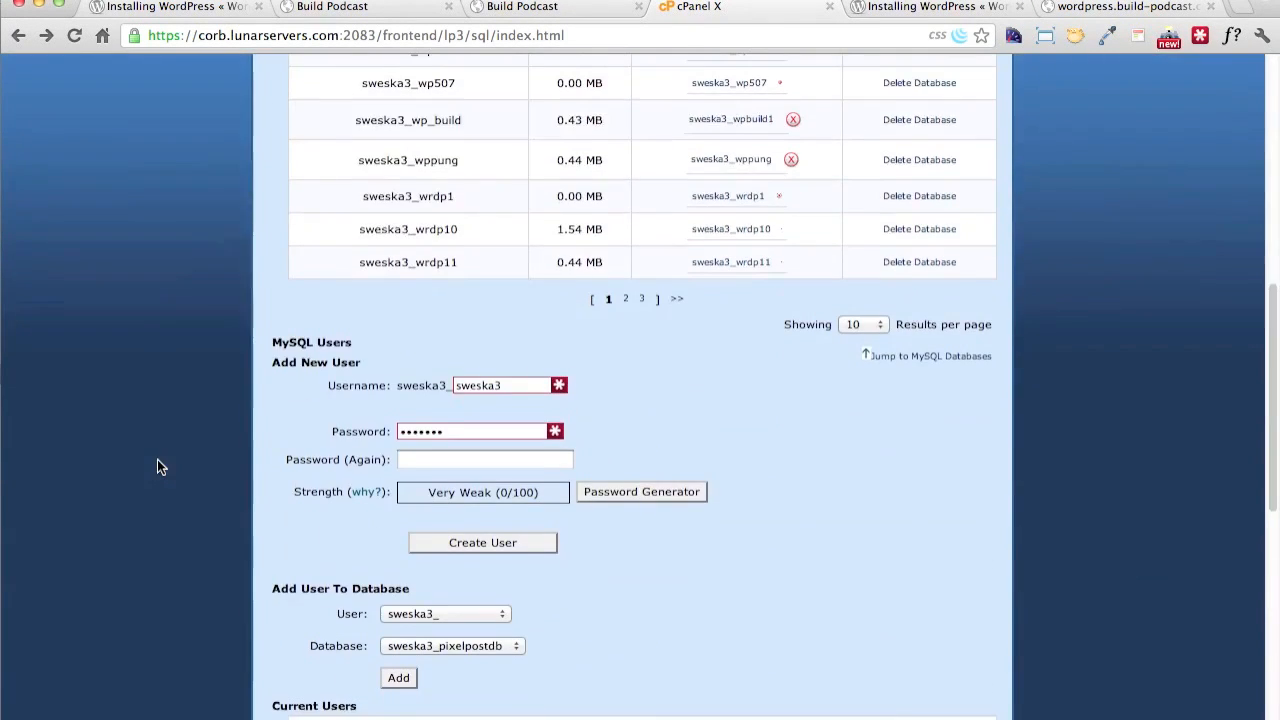
scroll(231, 520, down, 3)
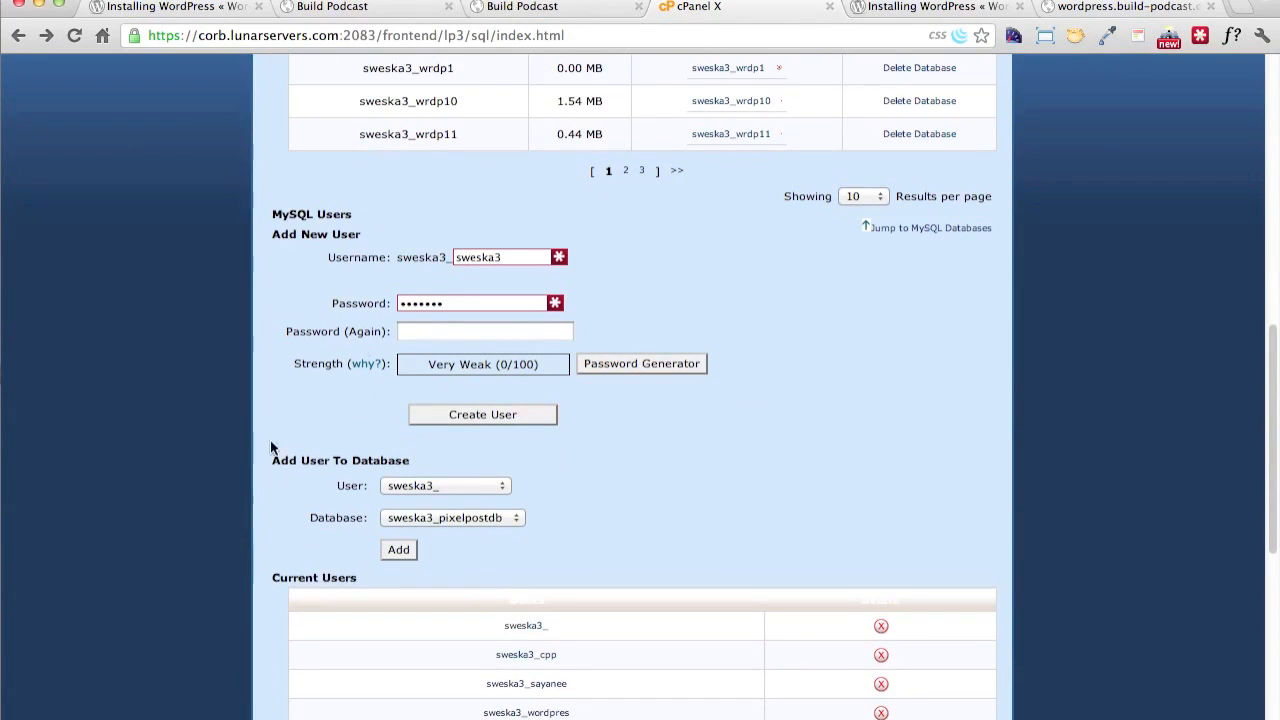
click(457, 258)
double_click(460, 274)
text(buildwp)
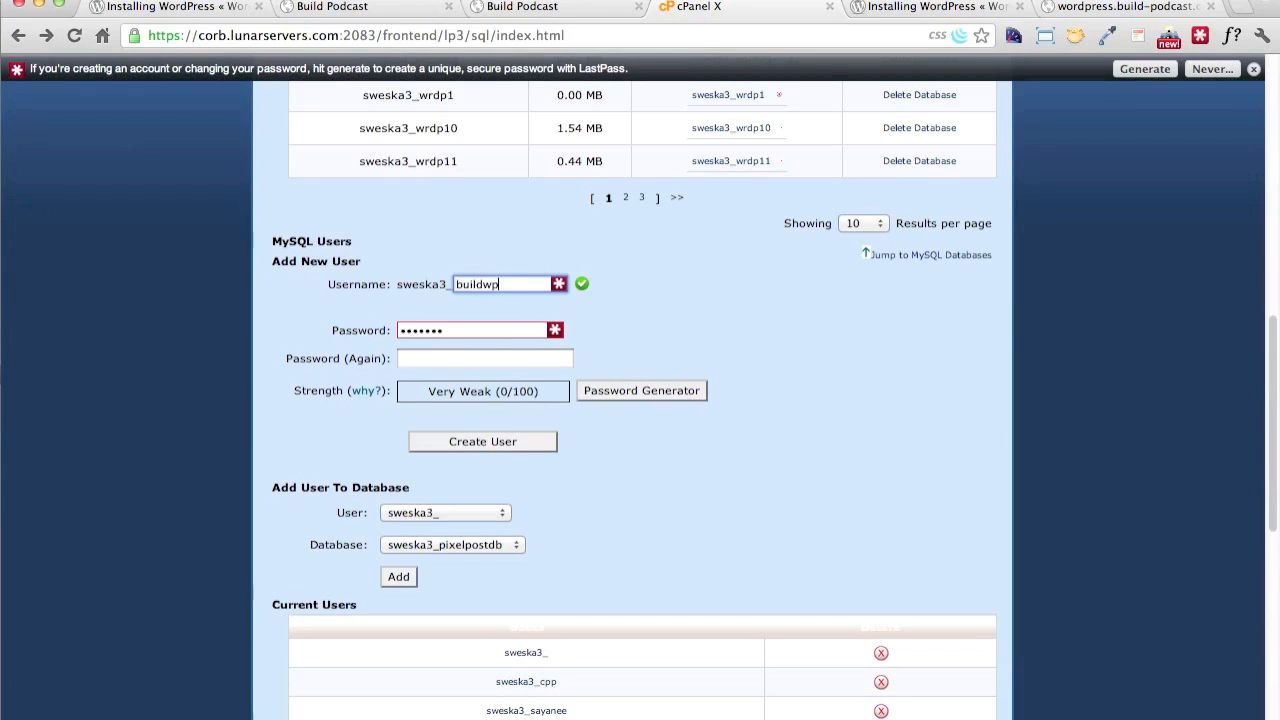
text(u)
Enter the new MySQL user's password in both password fields and create the user
key(Tab)
text(pass)
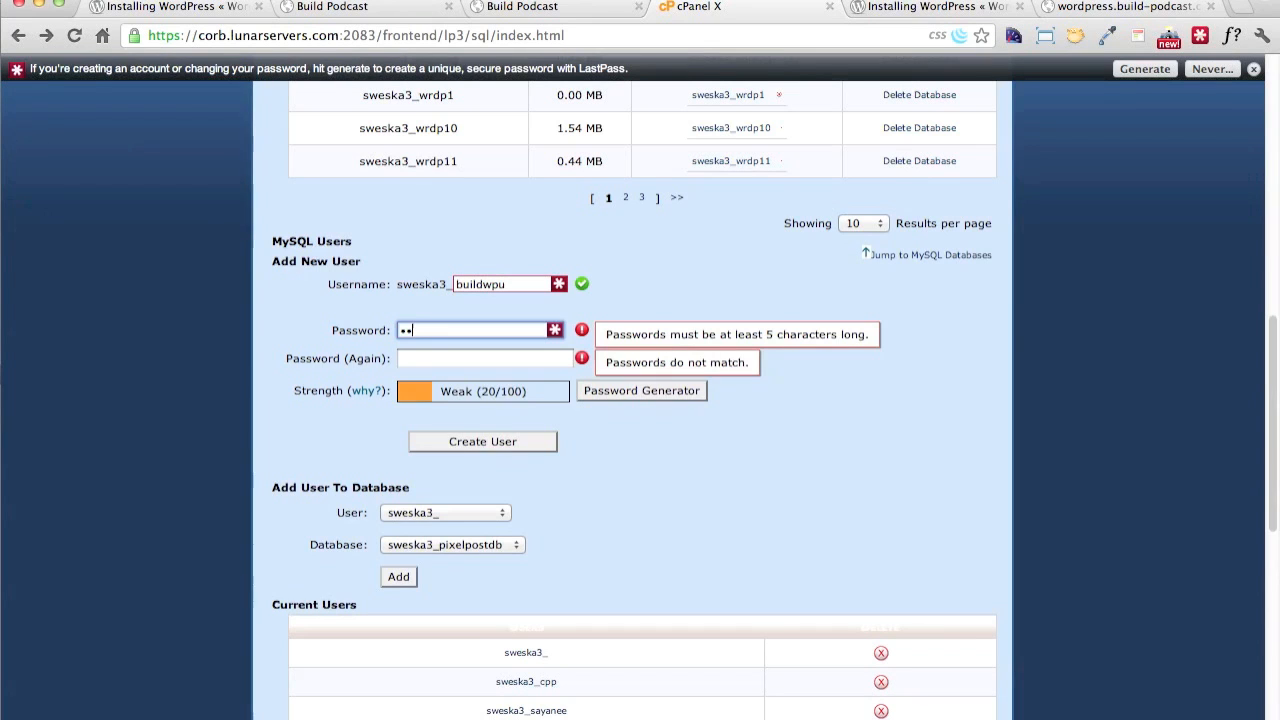
text(word)
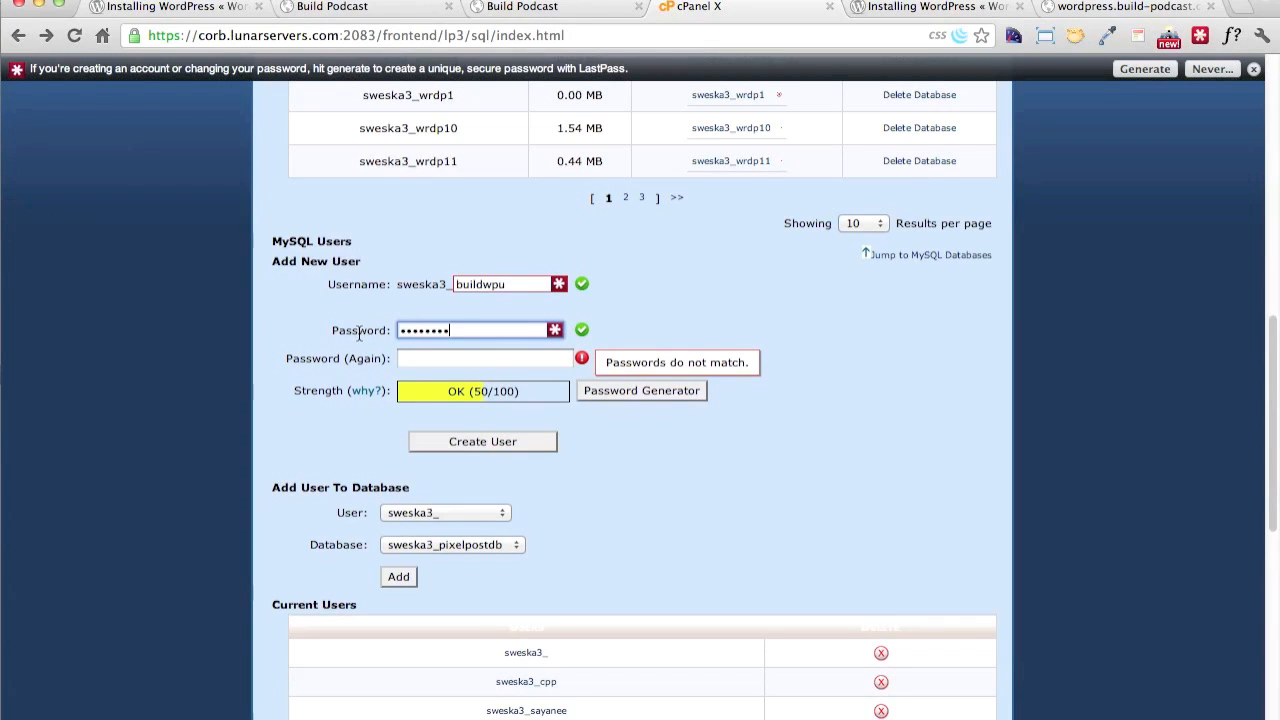
click(455, 441)
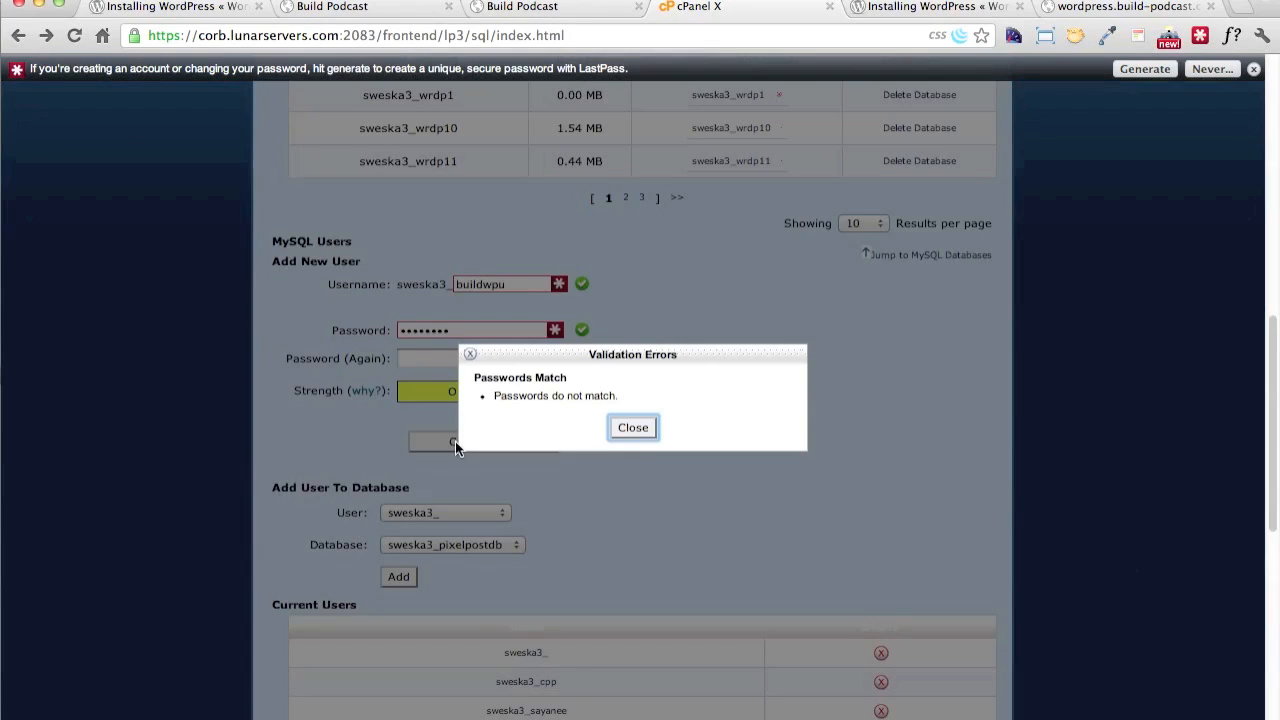
click(637, 427)
click(492, 358)
text(password)
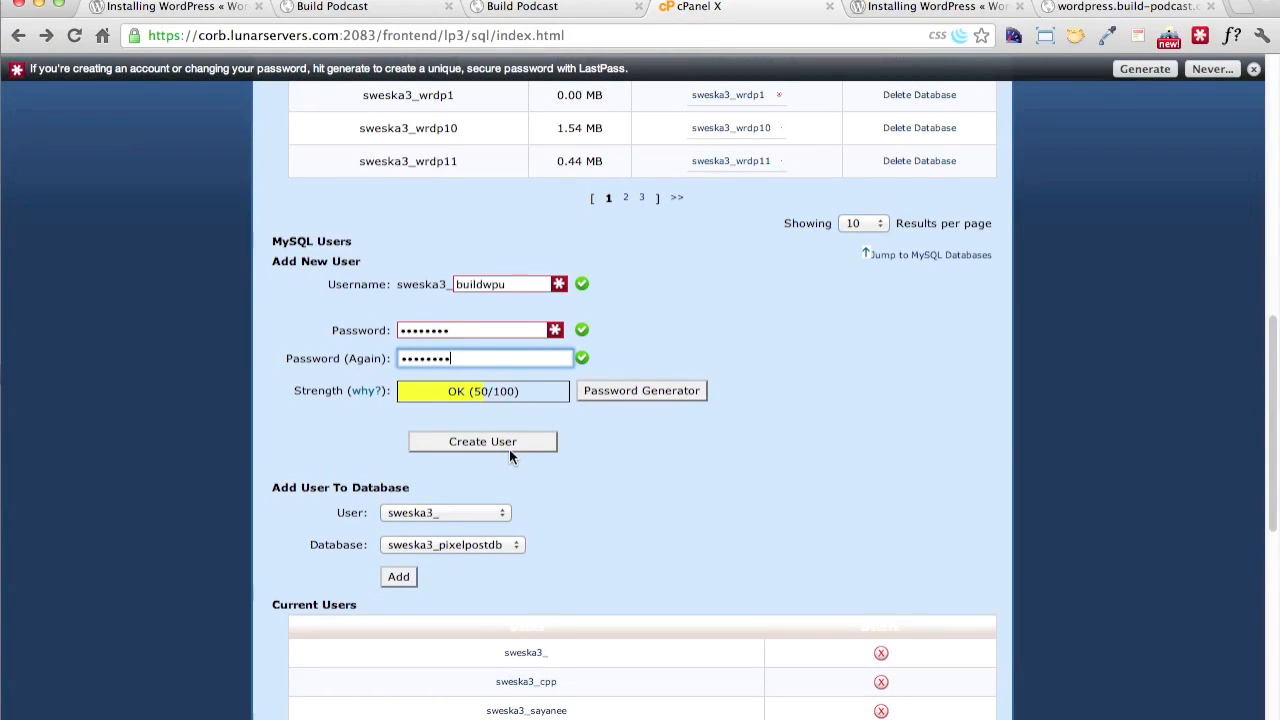
click(509, 445)
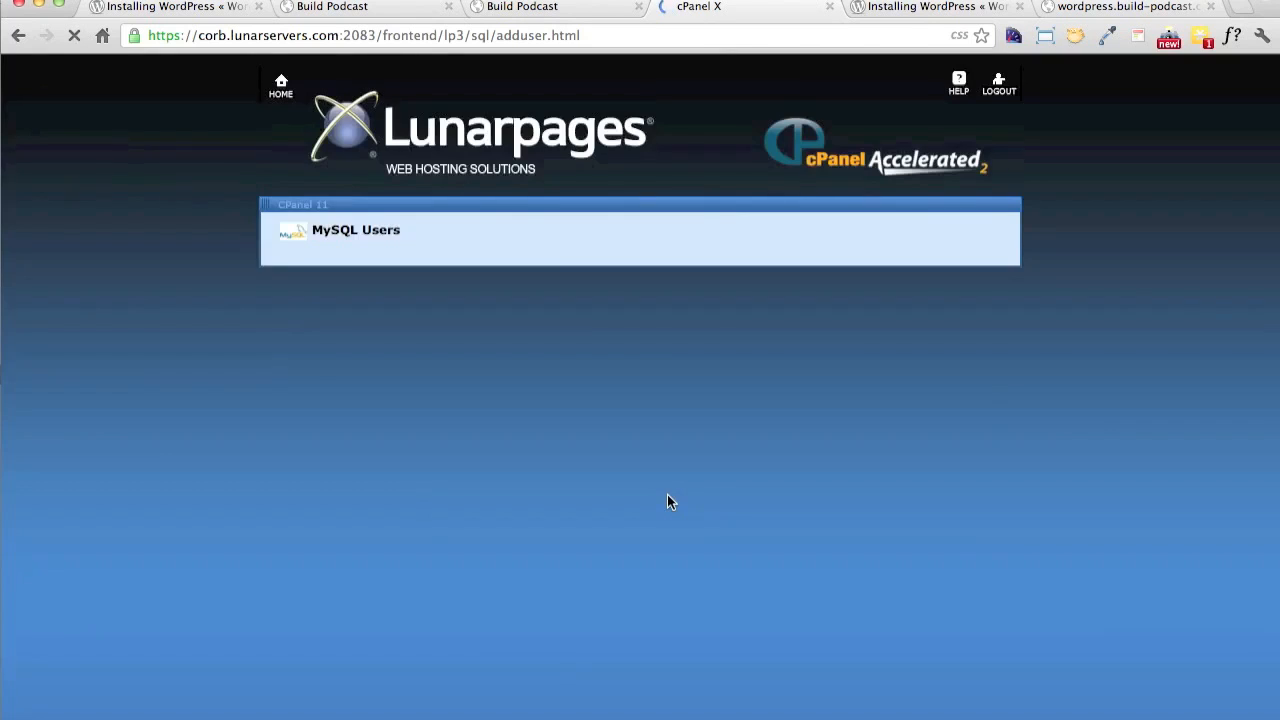
In wp-config.php, set DB_USER to the new MySQL user's name and paste the password copied from the browser as DB_PASSWORD
key(super+Tab)
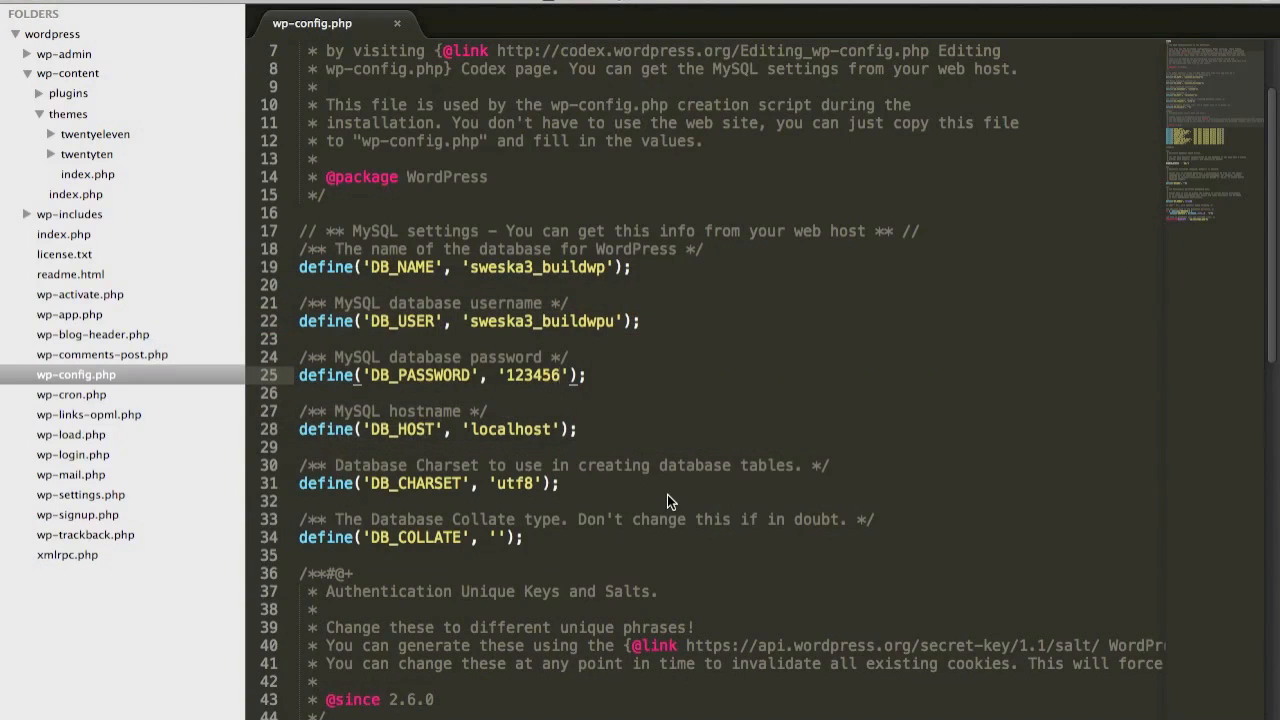
key(super+Tab)
drag(634, 320, 572, 320)
key(super+c)
key(super+Tab)
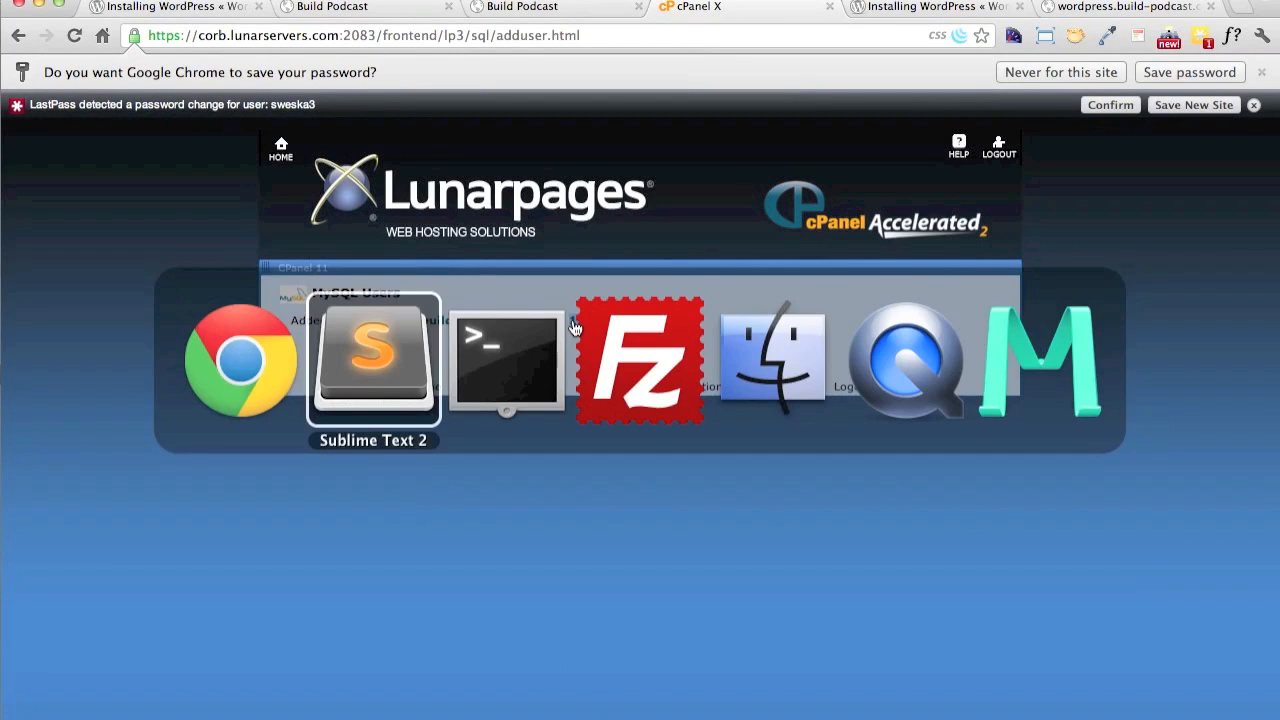
double_click(532, 375)
key(super+v)
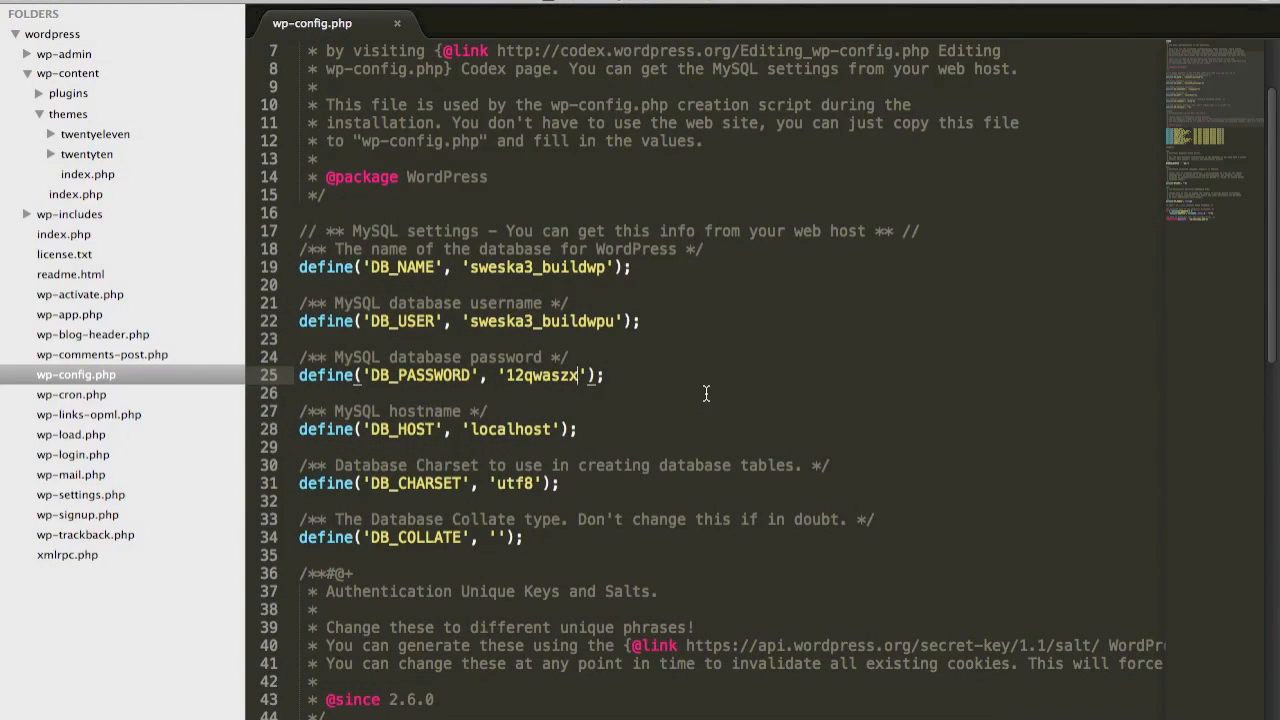
Return to the MySQL Databases page in the browser and add the buildwpu user to the buildwp database
key(super+Tab)
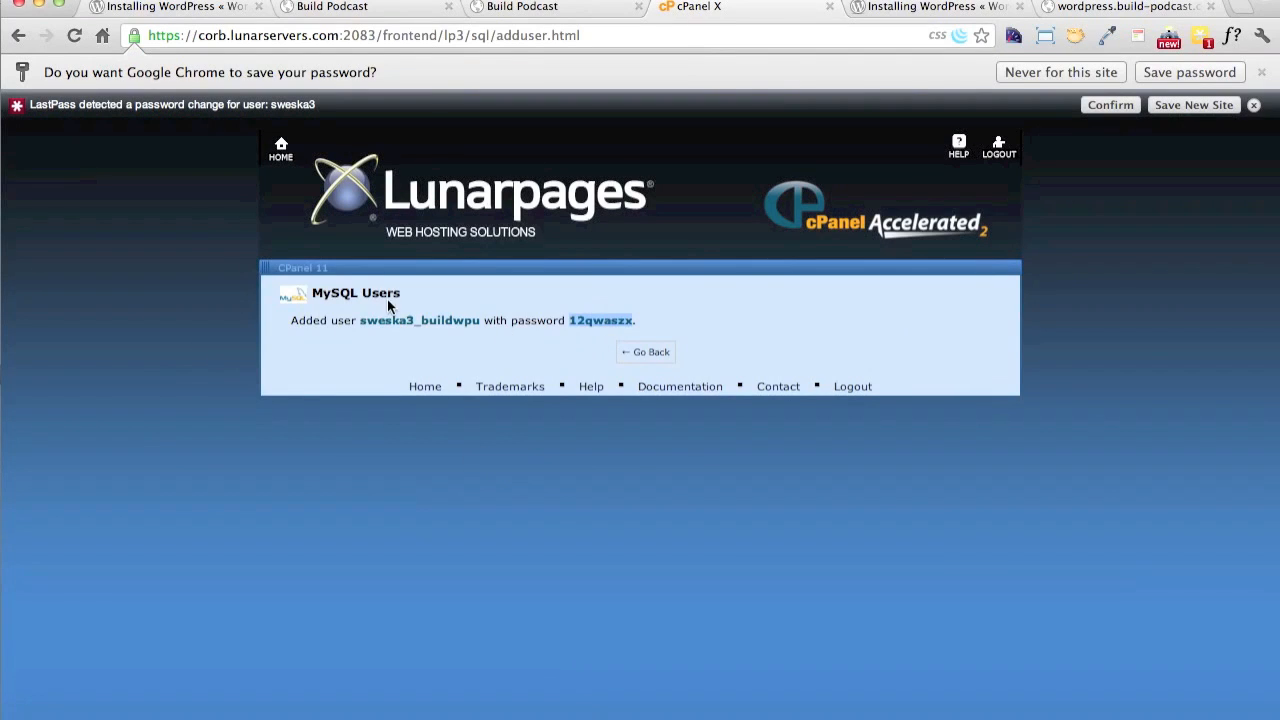
click(647, 352)
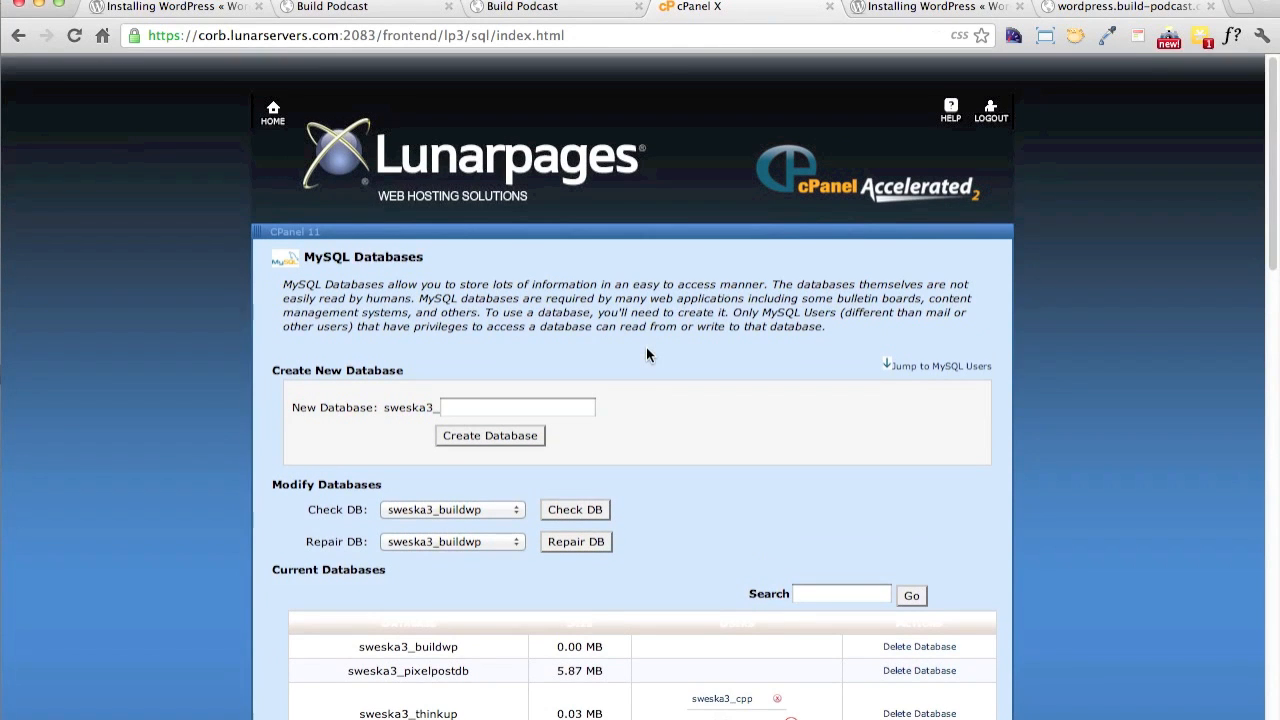
scroll(669, 468, down, 3)
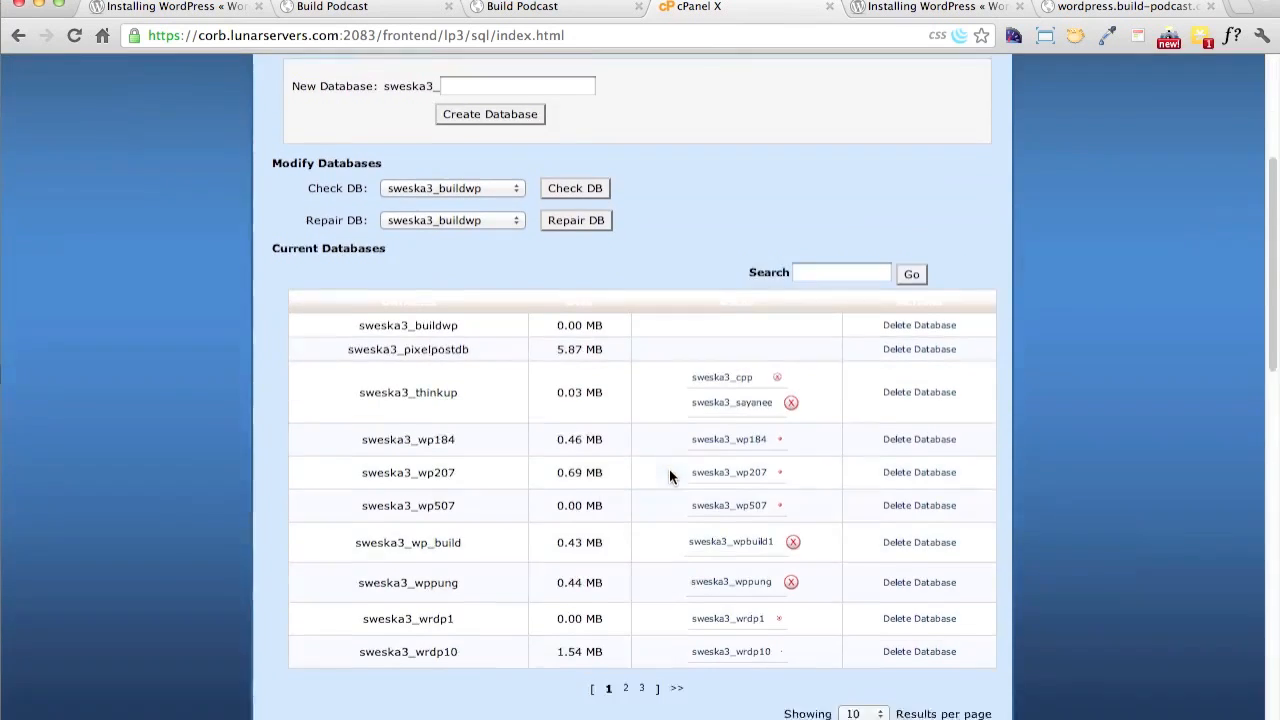
scroll(669, 468, down, 5)
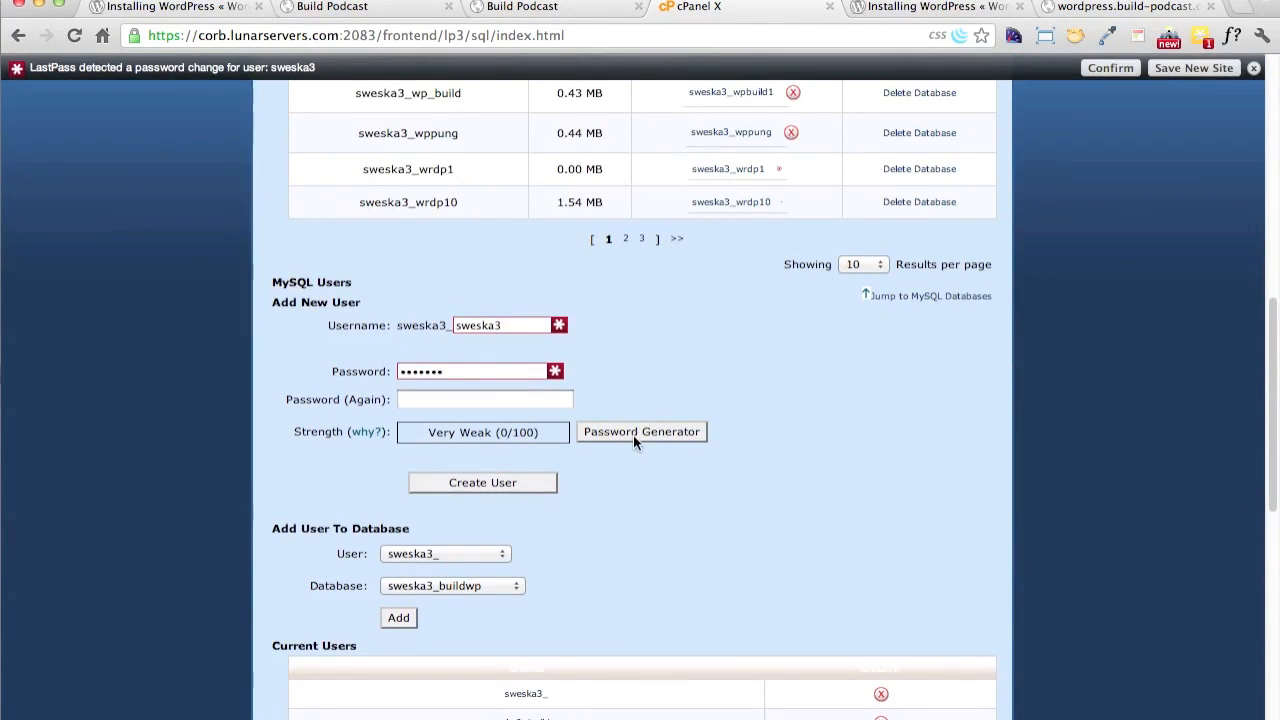
scroll(600, 428, down, 2)
click(472, 380)
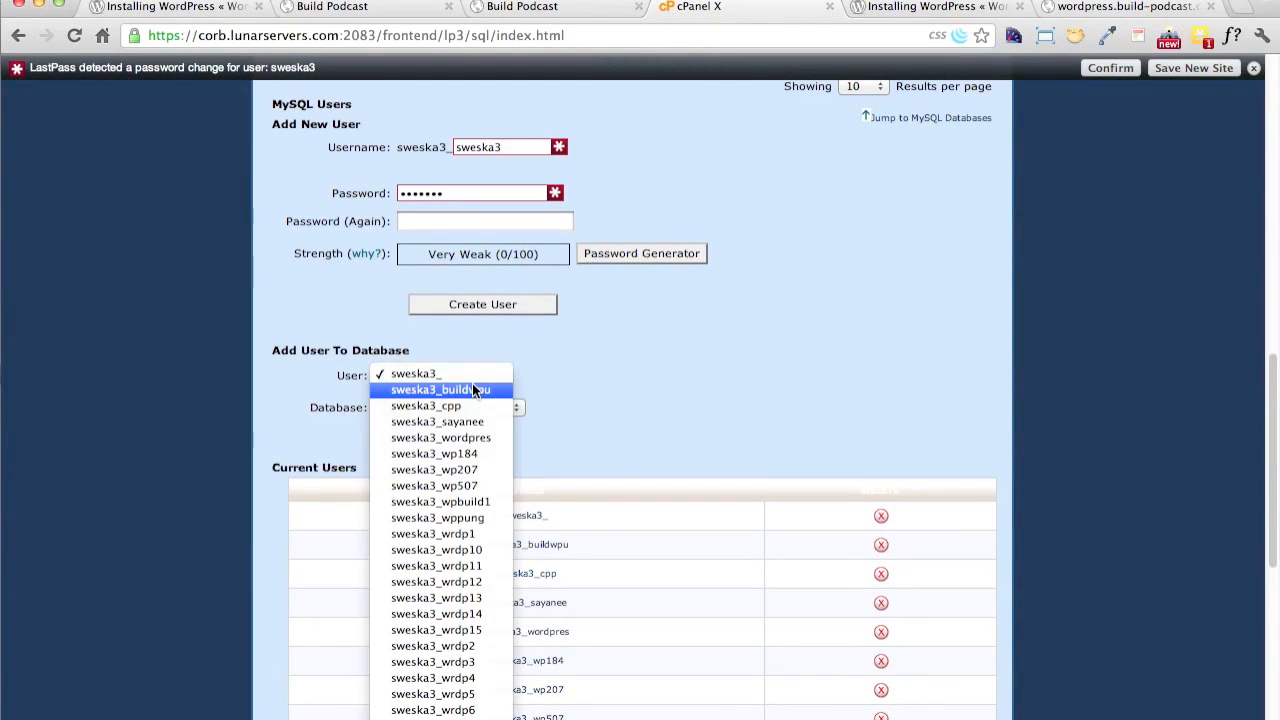
click(492, 391)
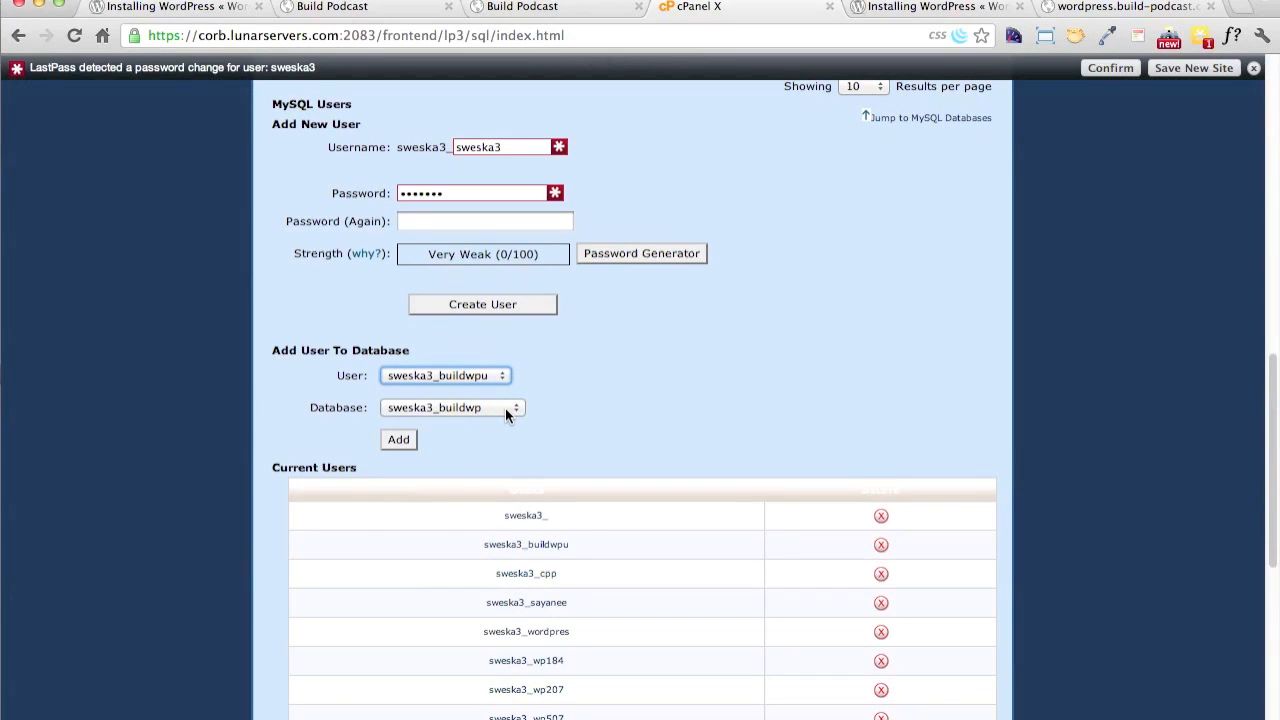
click(404, 442)
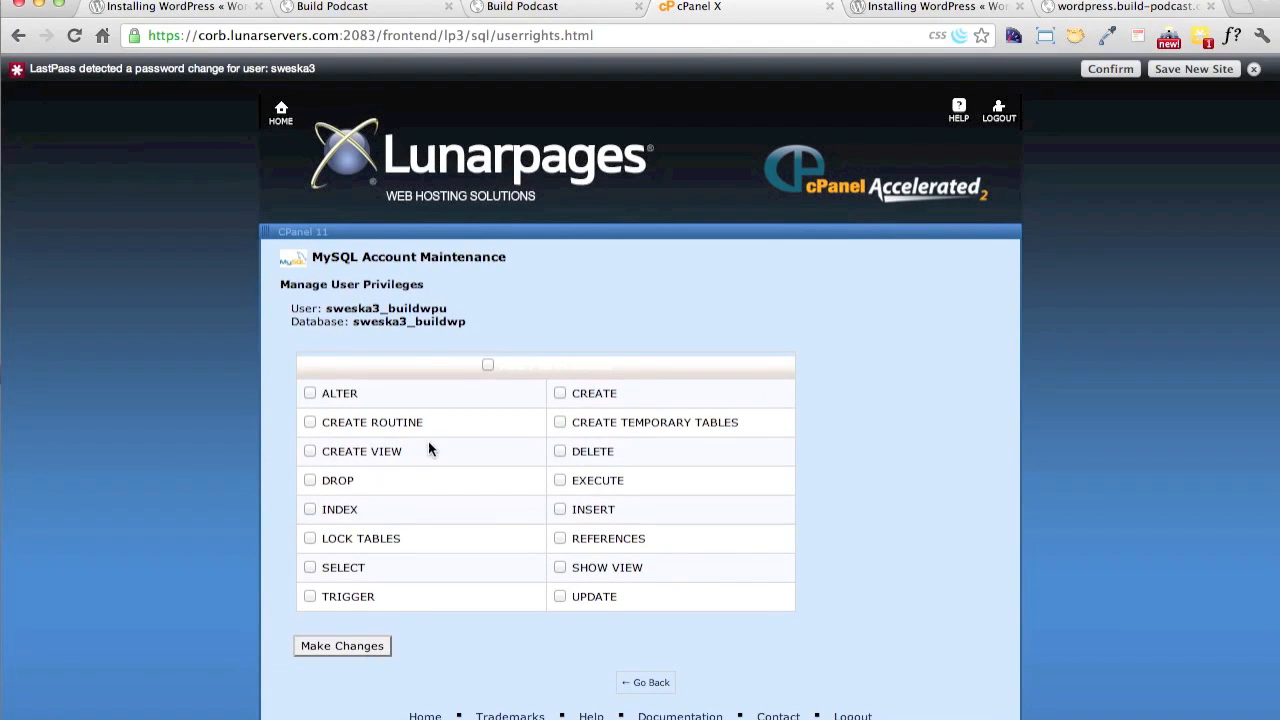
Grant the buildwpu user all privileges on the buildwp database, apply the changes and go back to the MySQL Databases page
drag(652, 364, 487, 366)
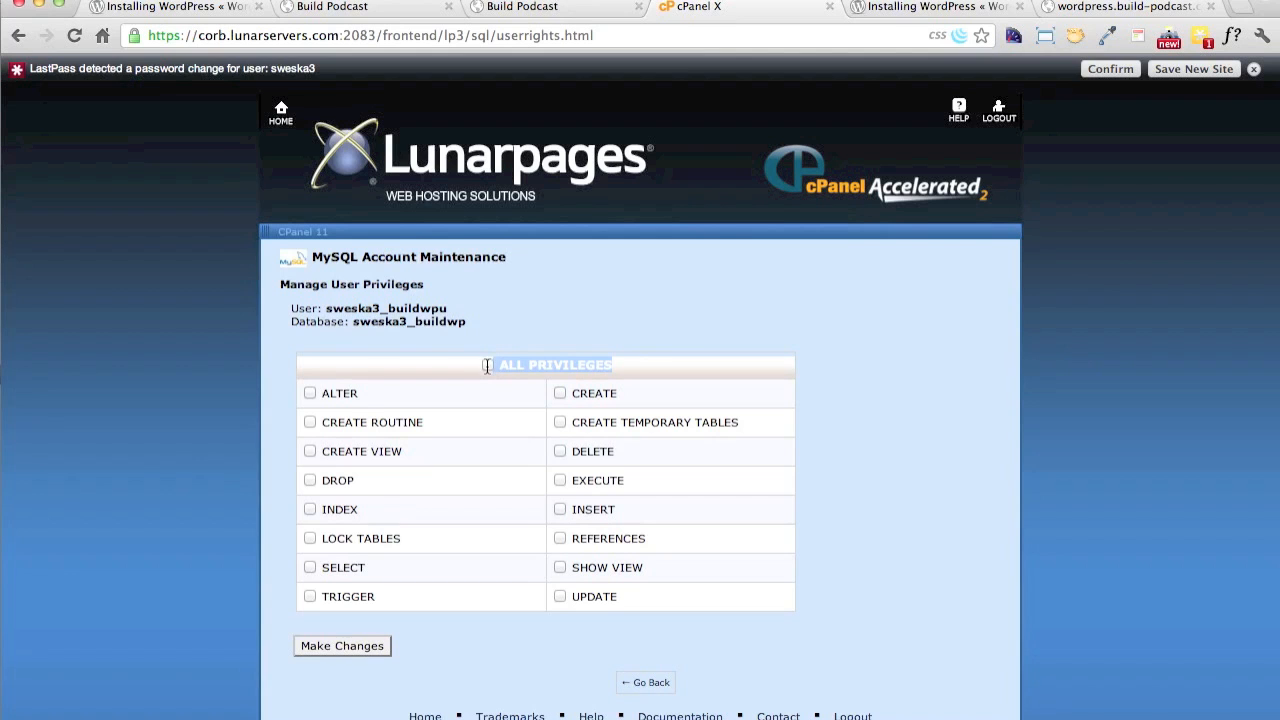
click(487, 365)
click(360, 646)
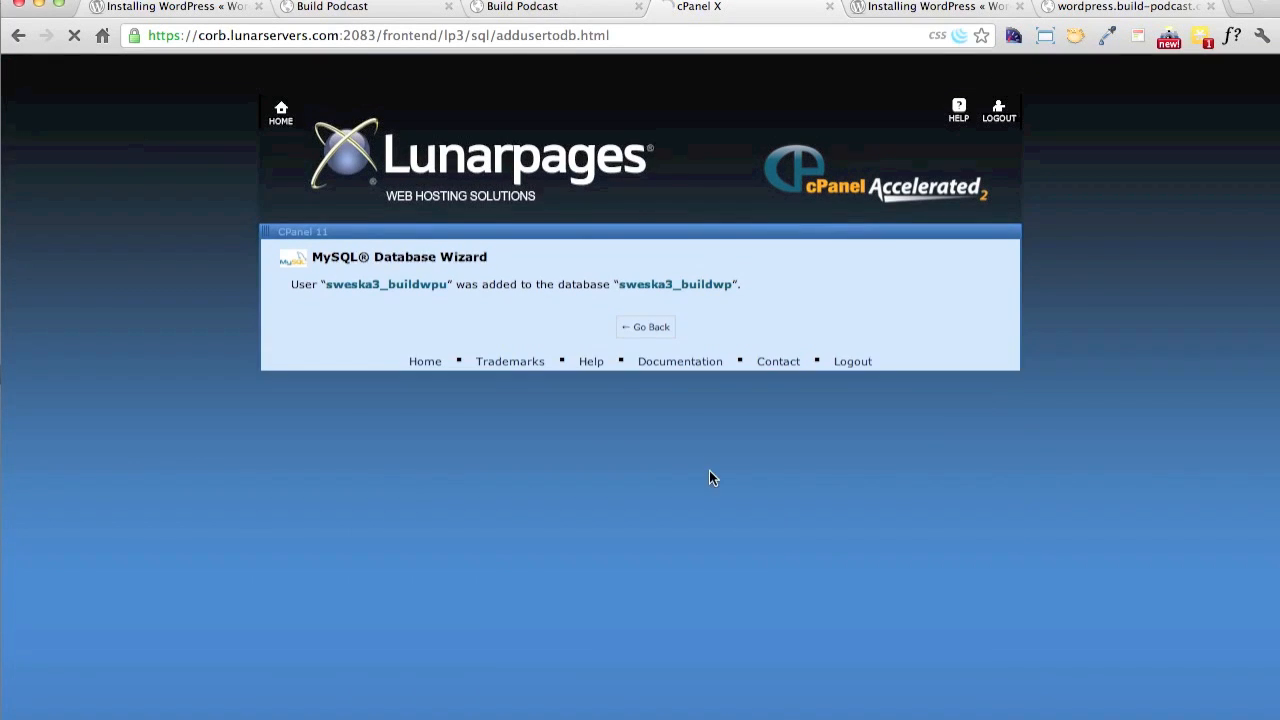
click(651, 327)
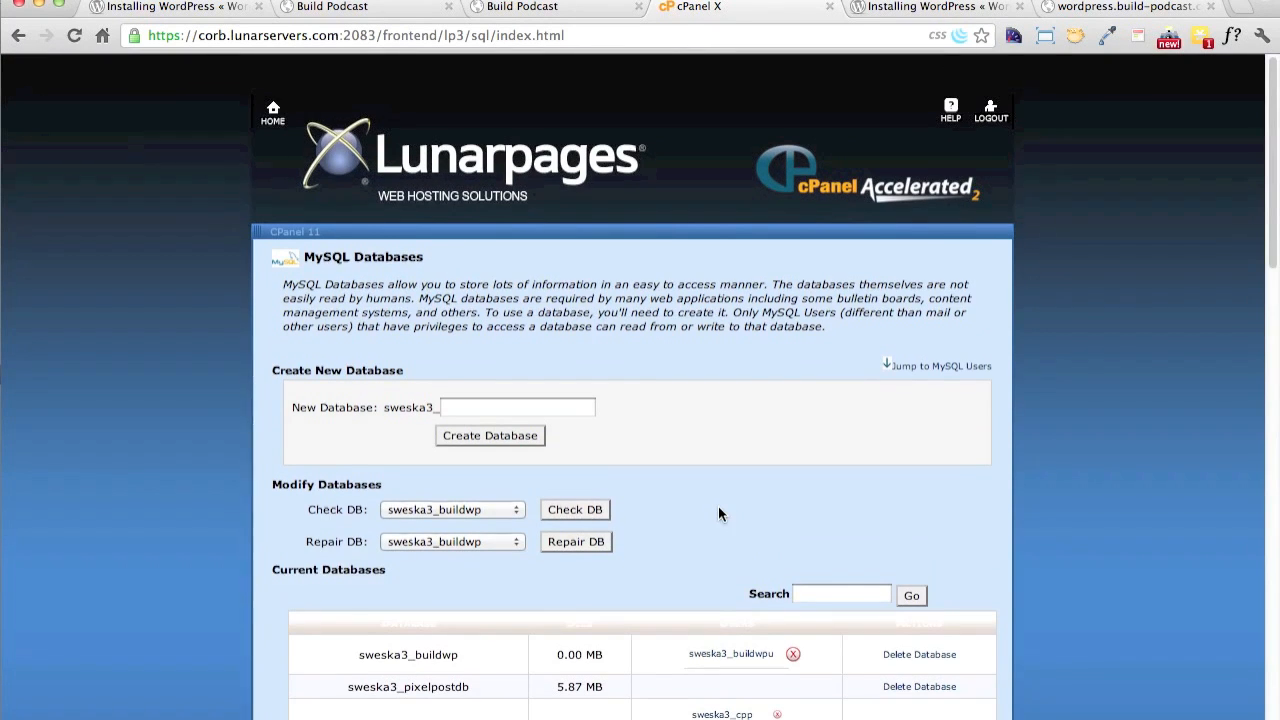
scroll(718, 513, up, 4)
scroll(718, 505, up, 3)
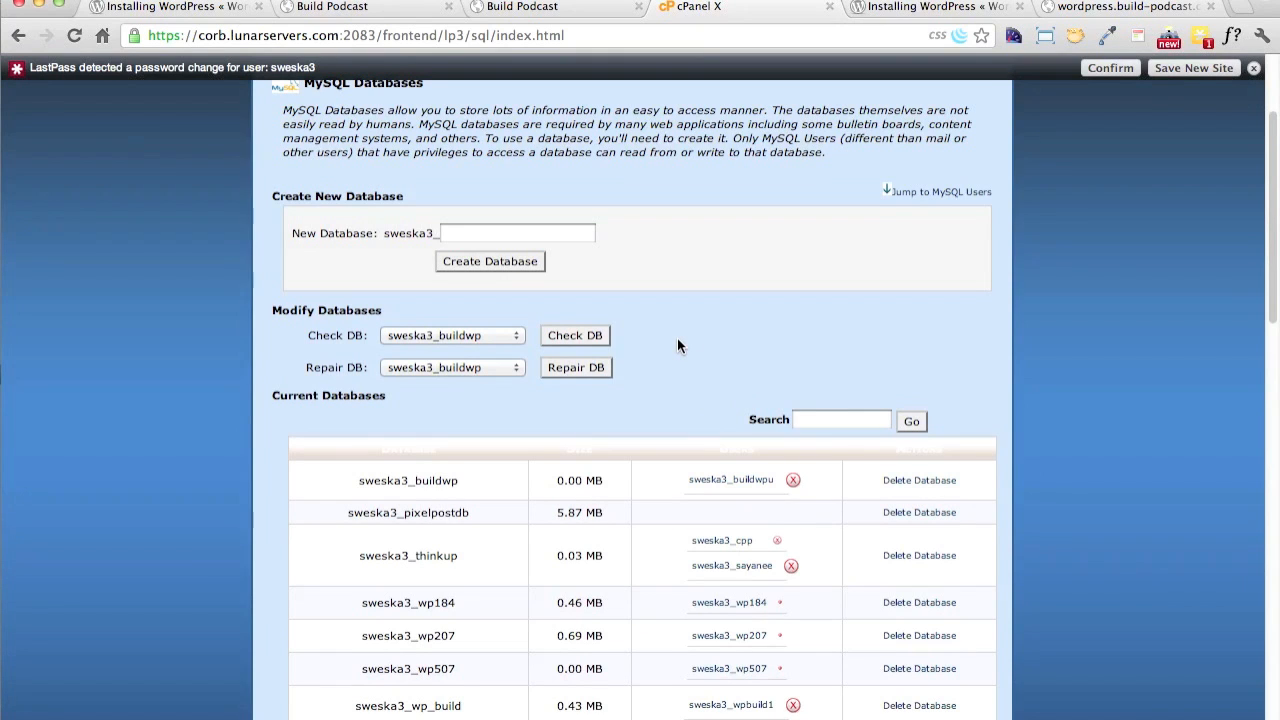
Switch to FileZilla, refresh the listings, open the remote folder /public_html/build and upload the local wordpress folder into it
key(super+Tab)
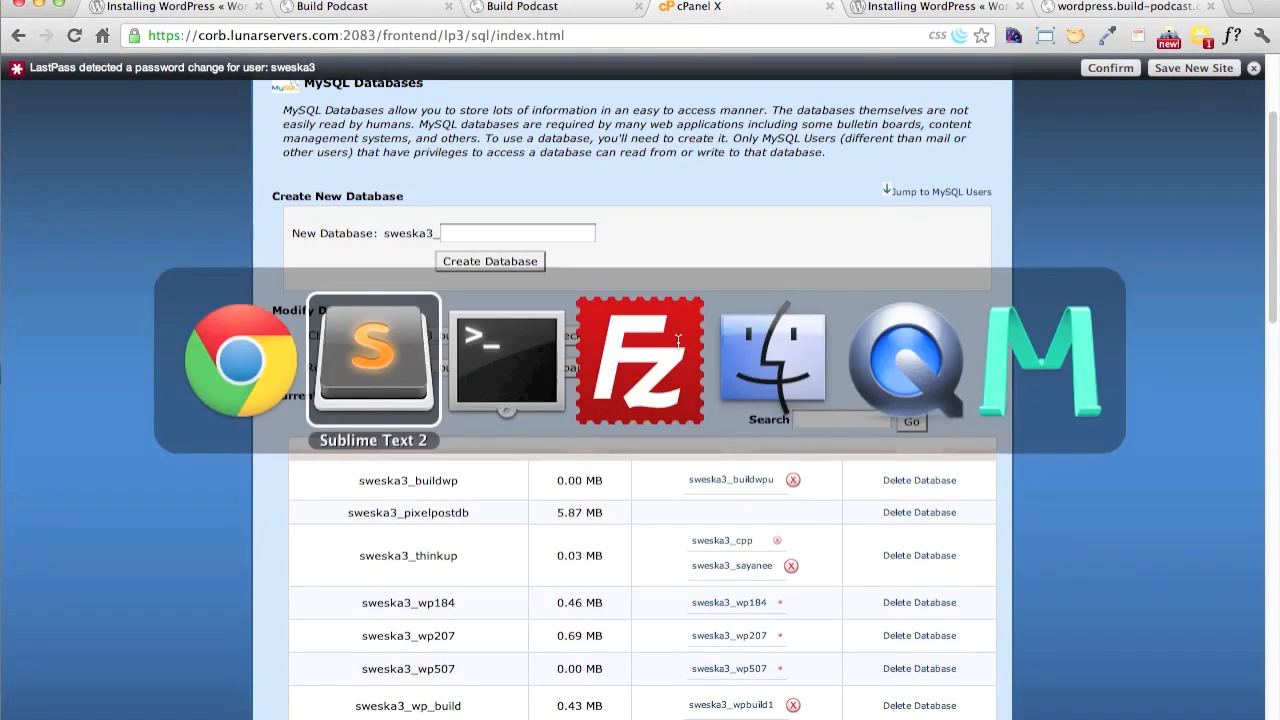
key(super+Tab)
key(super+Tab)
key(super+Tab)
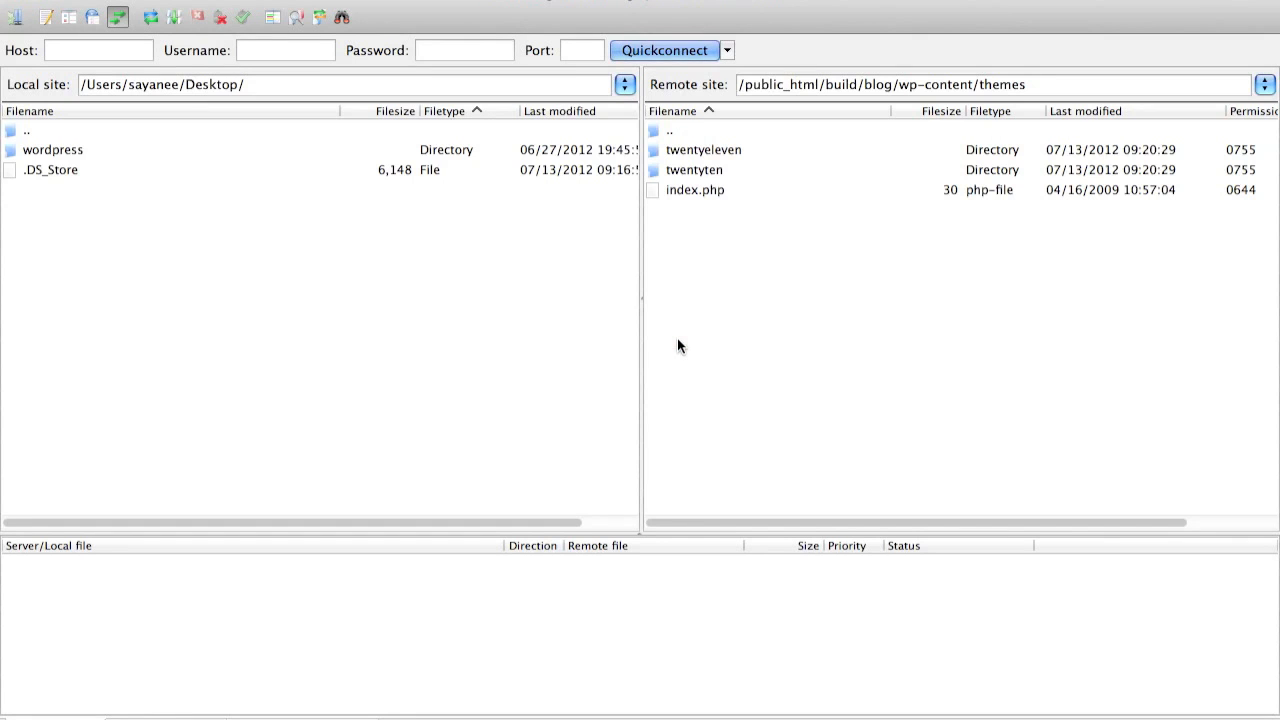
click(152, 14)
drag(864, 86, 893, 161)
key(BackSpace)
key(Return)
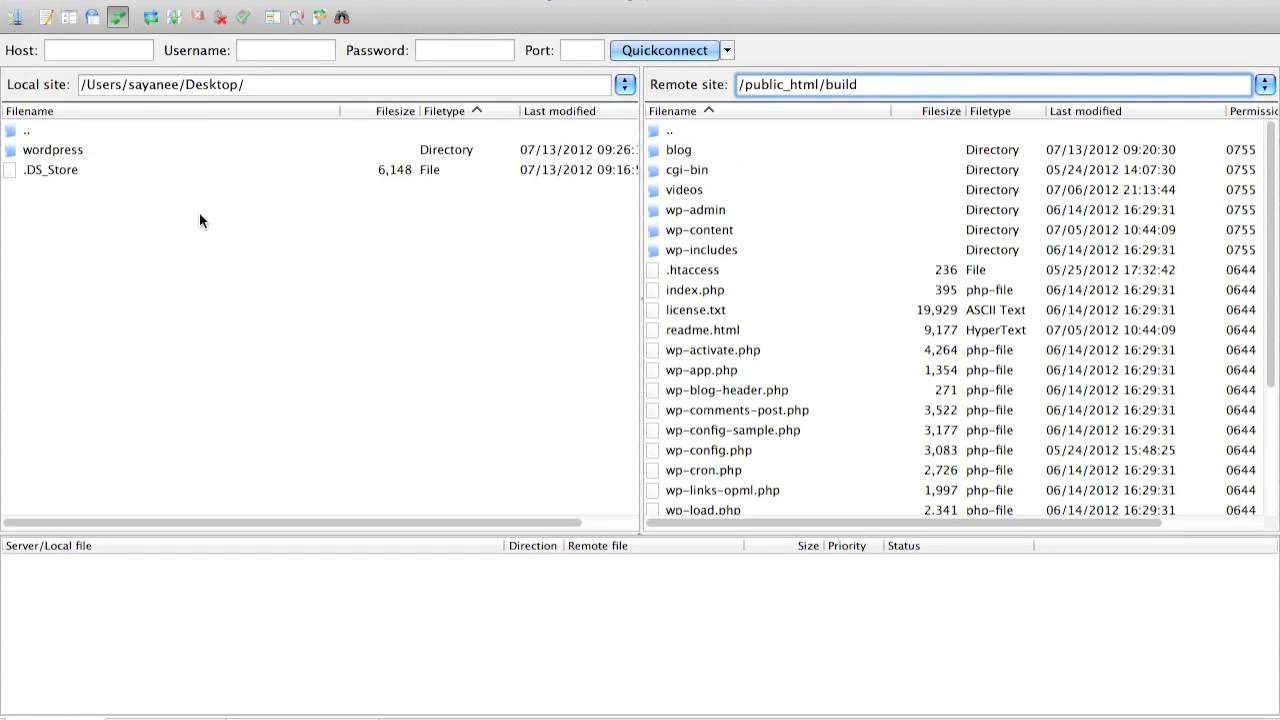
drag(41, 155, 817, 438)
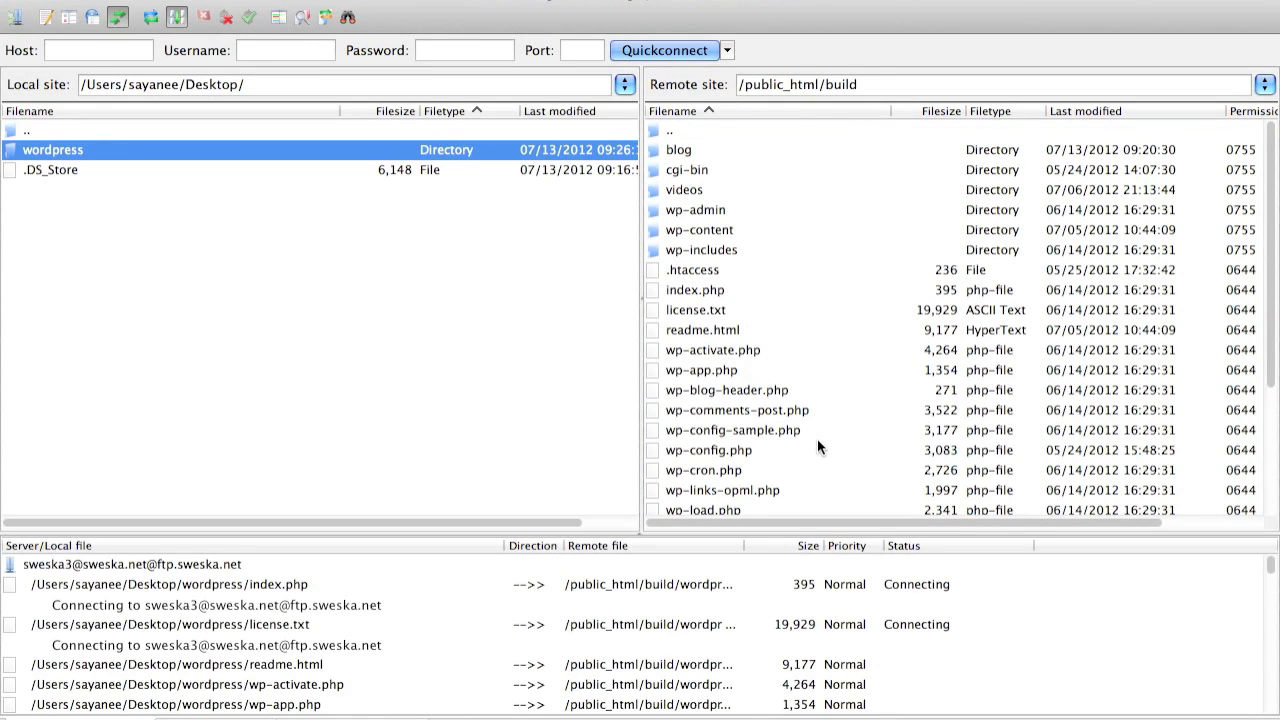
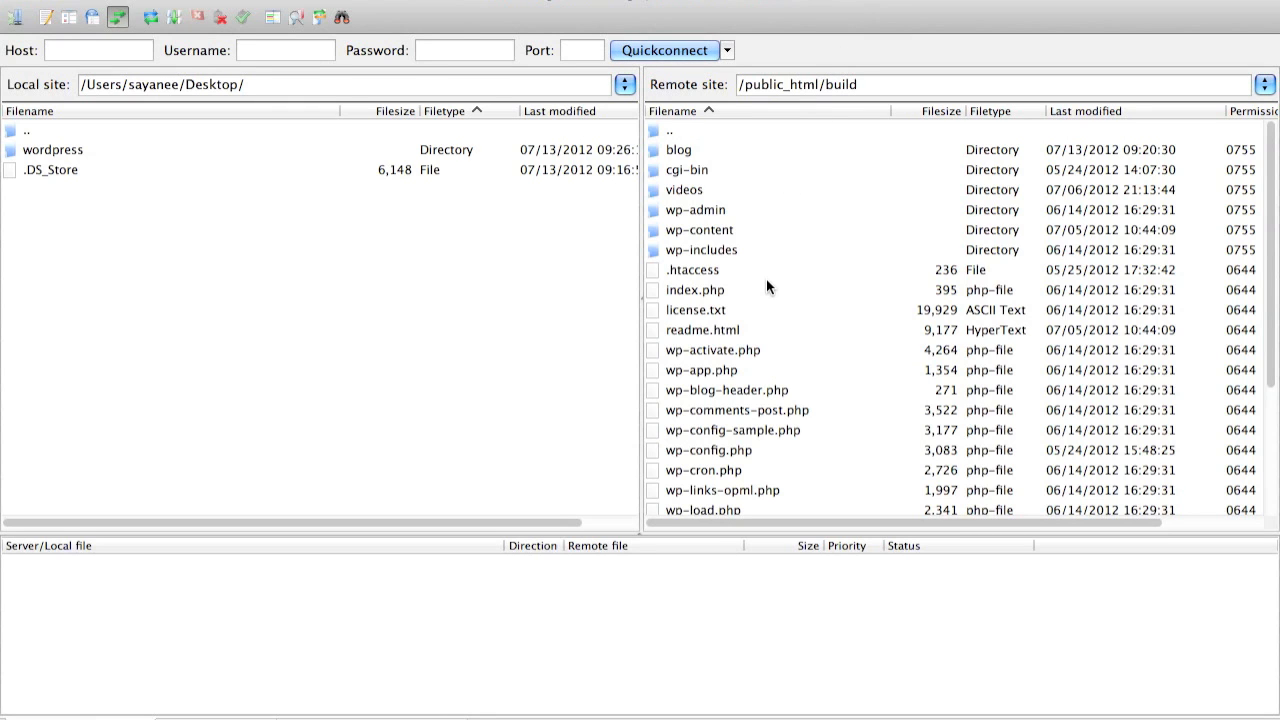
Refresh the listings and open the uploaded wordpress folder in /public_html/build to check its files
scroll(766, 280, down, 5)
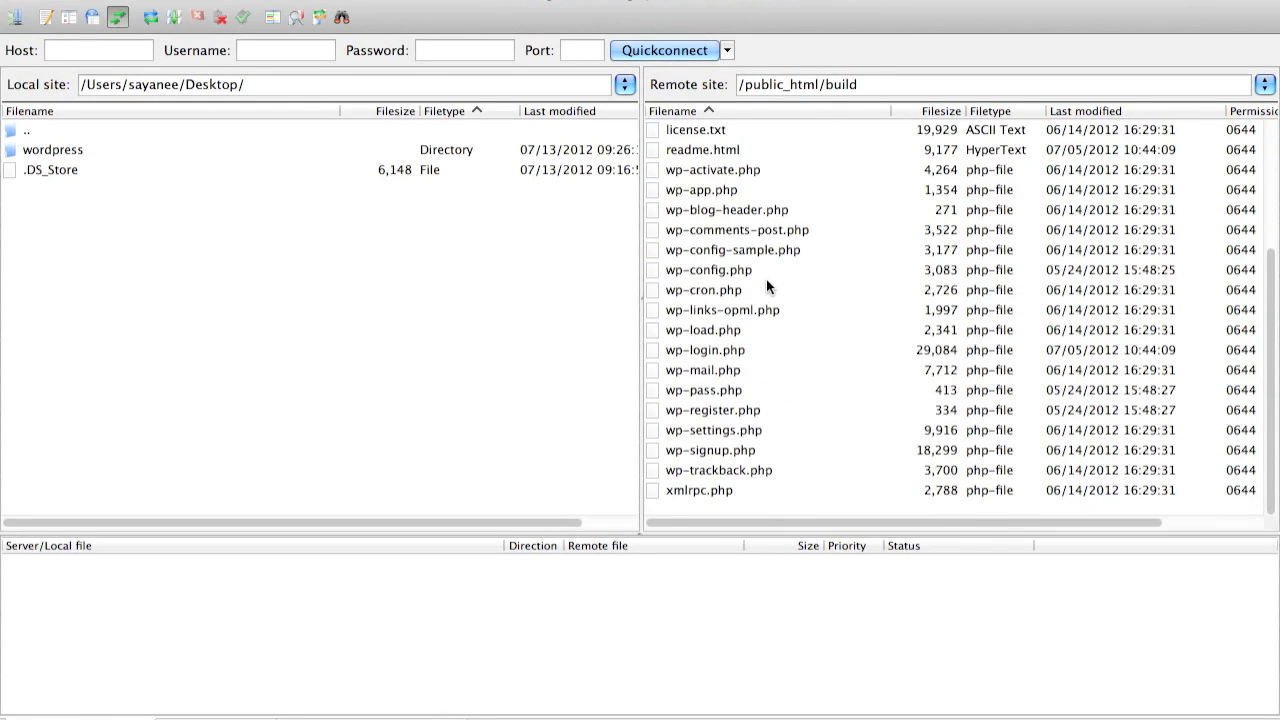
scroll(766, 288, up, 5)
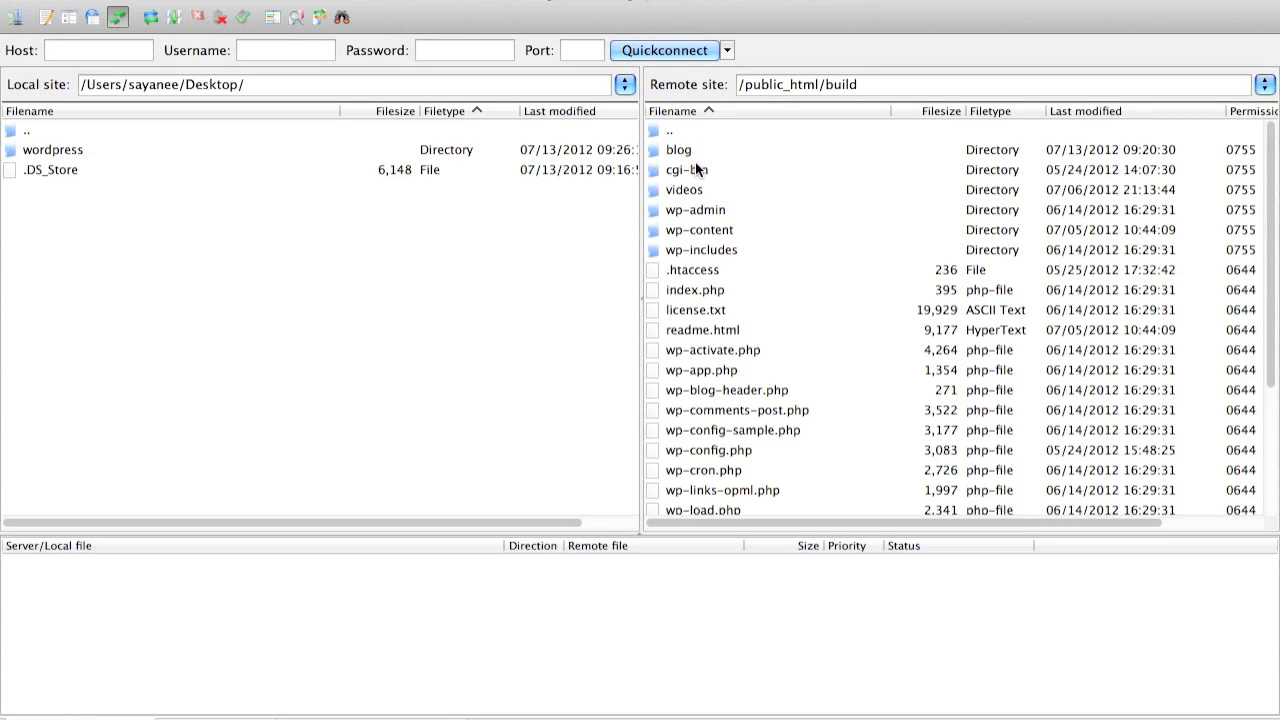
click(155, 21)
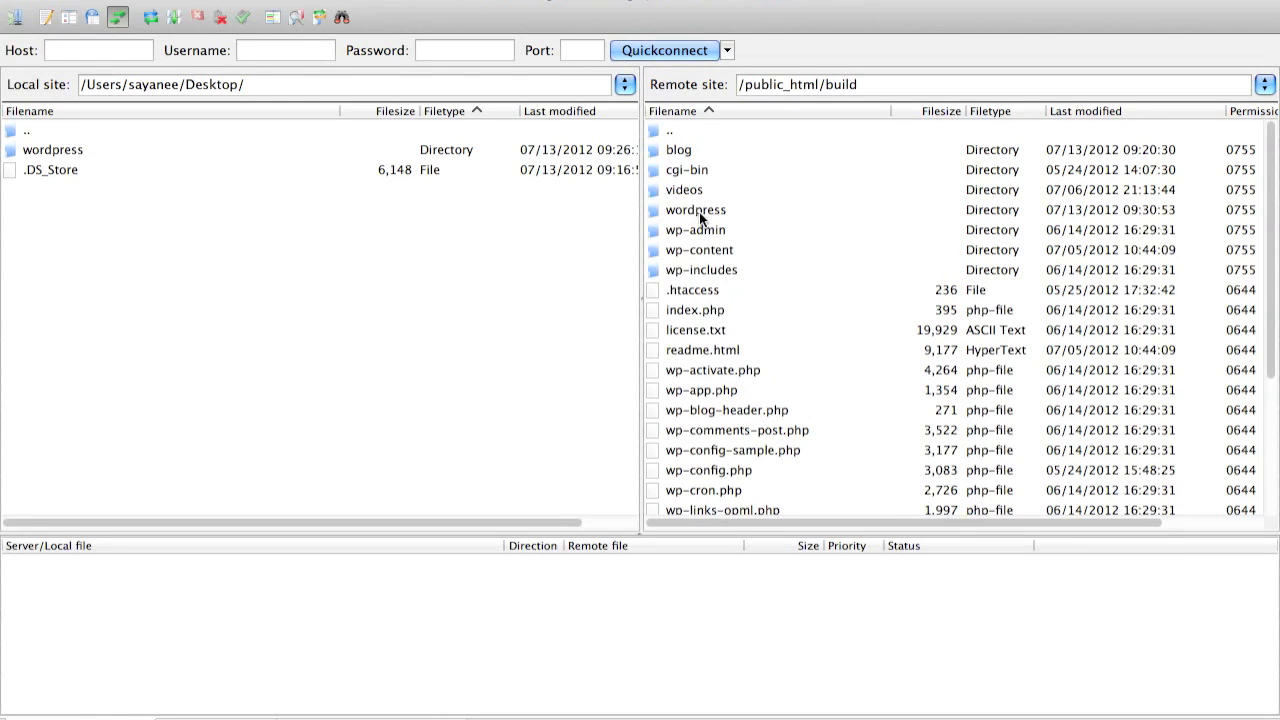
click(699, 211)
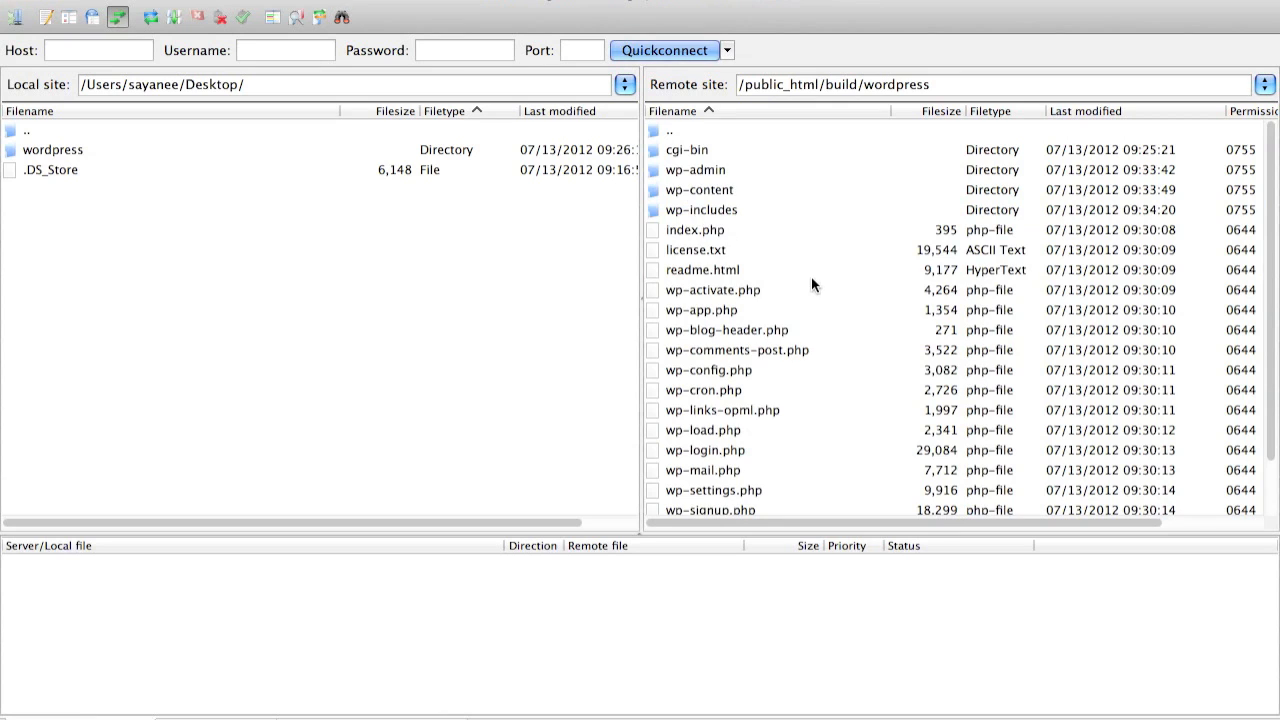
scroll(811, 278, down, 3)
scroll(811, 280, up, 3)
Switch to the browser and review steps 4 and 5 of the Famous 5-Minute Install instructions
key(super+Tab)
key(super+Tab)
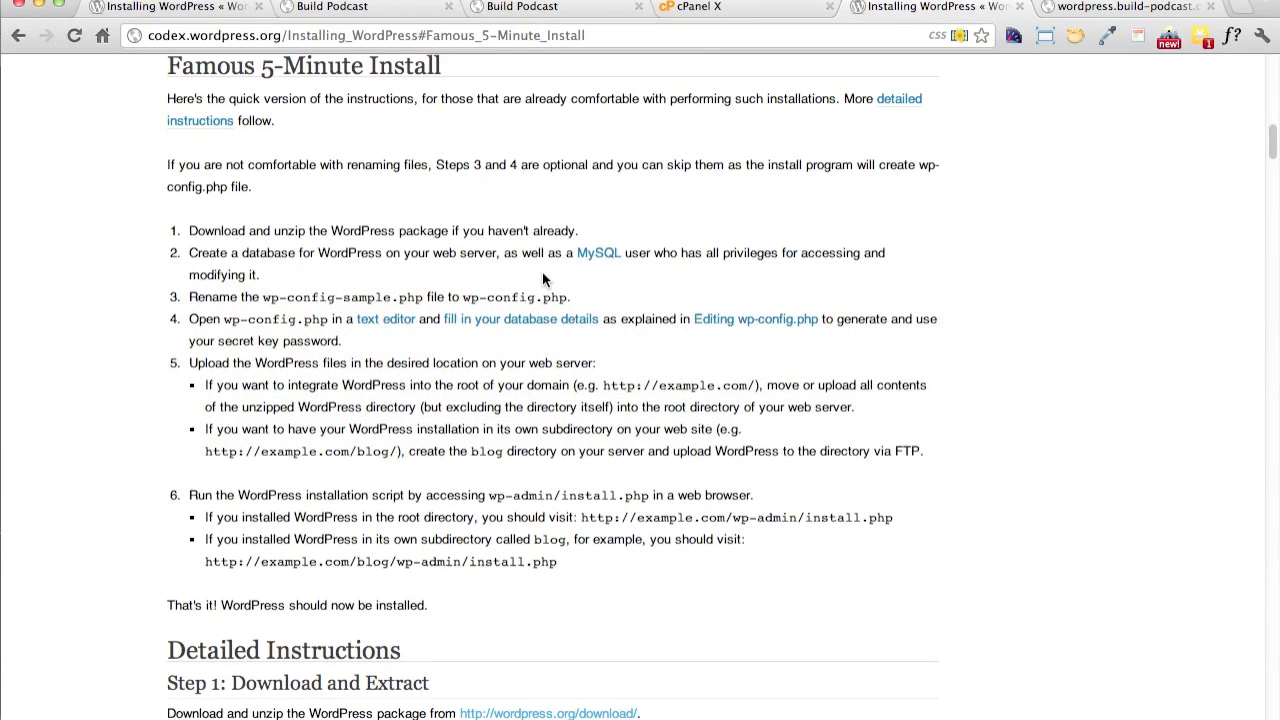
triple_click(282, 335)
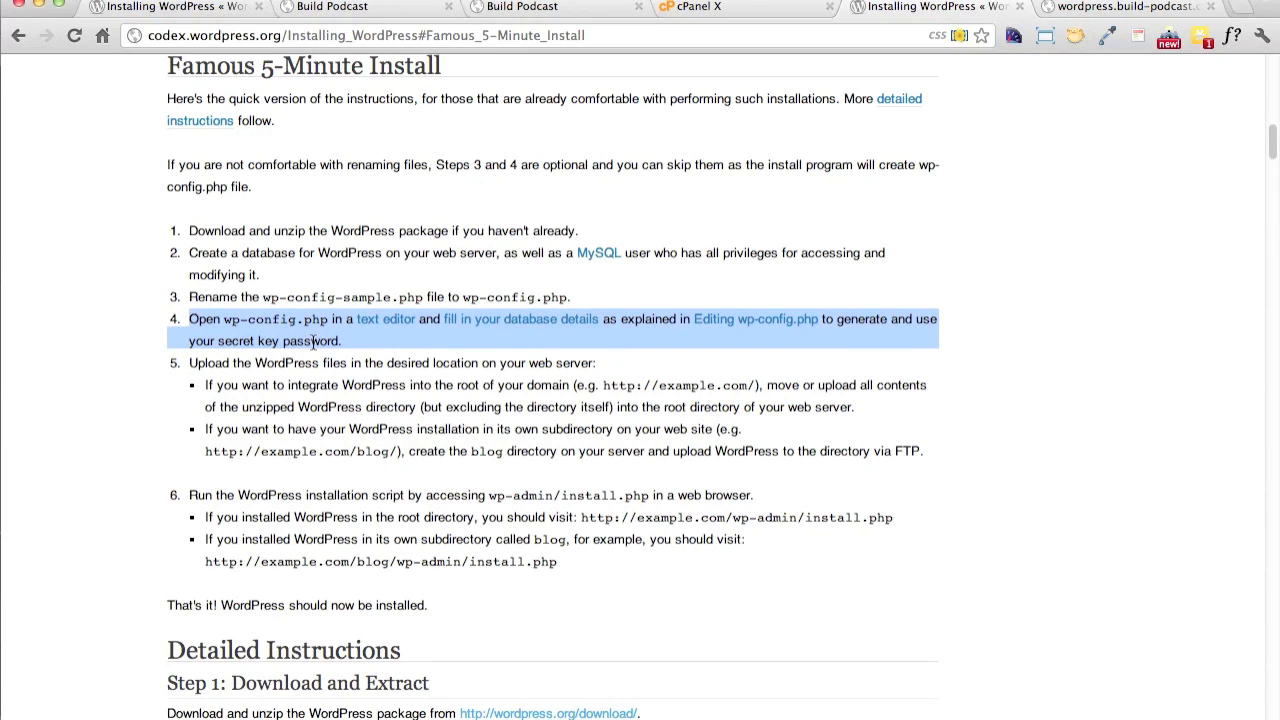
click(337, 371)
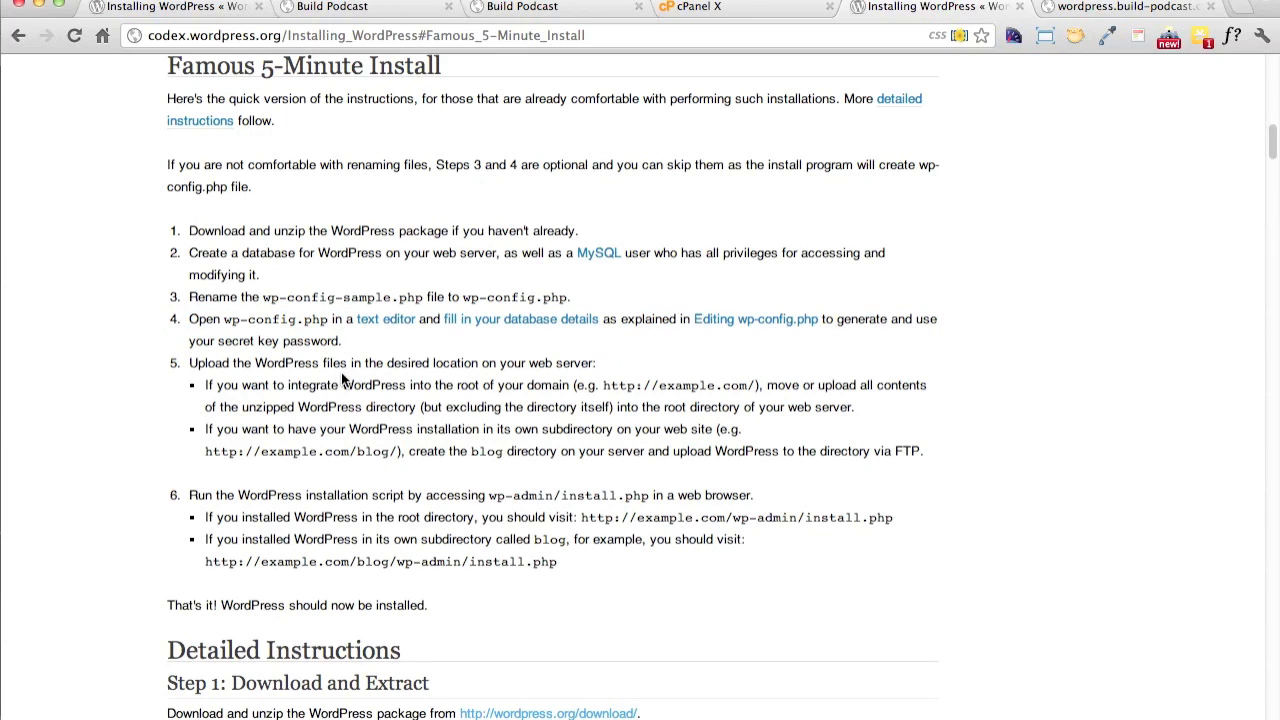
triple_click(342, 372)
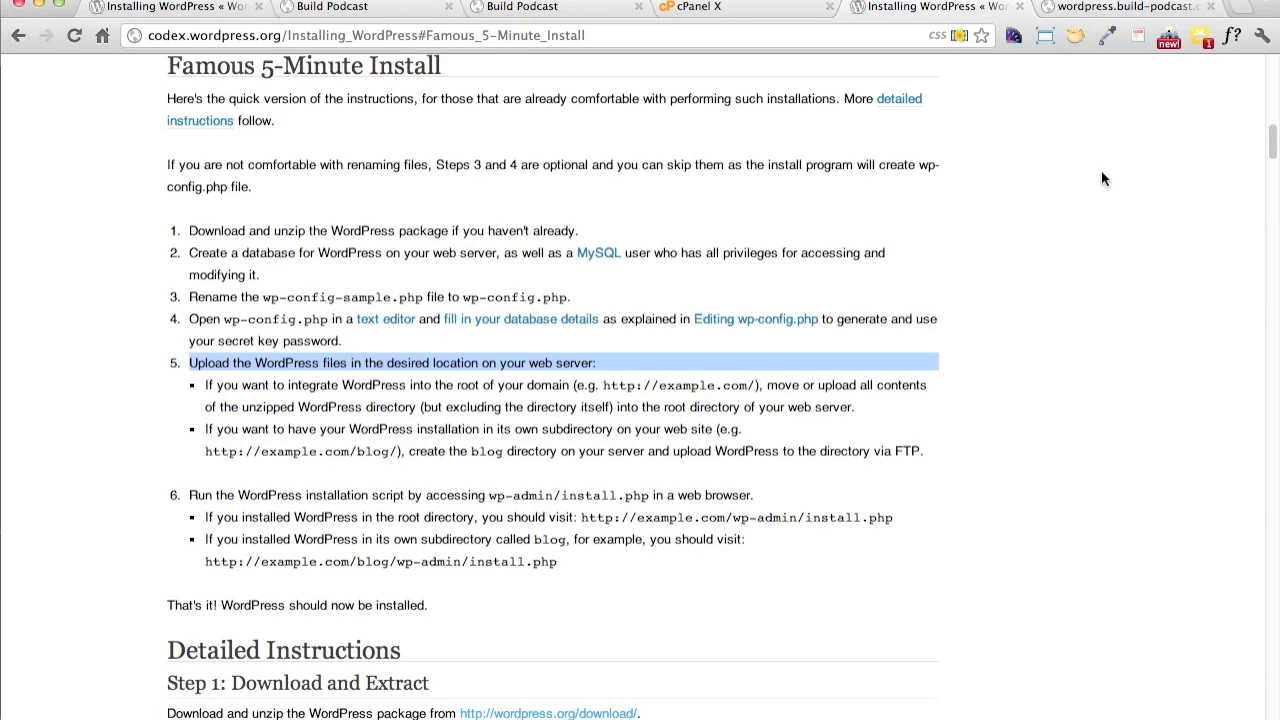
Reload wordpress.build-podcast.com to bring up the WordPress installer and enter Wordpress as the site title
click(1095, 8)
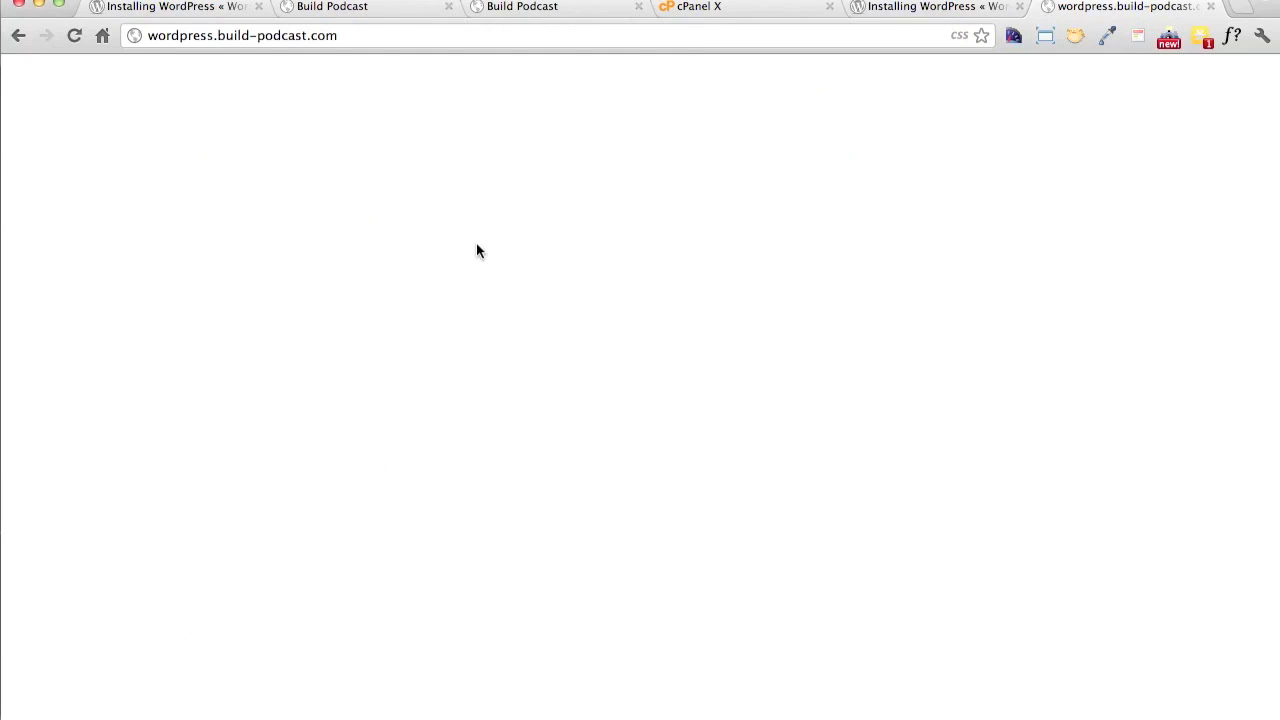
key(super+r)
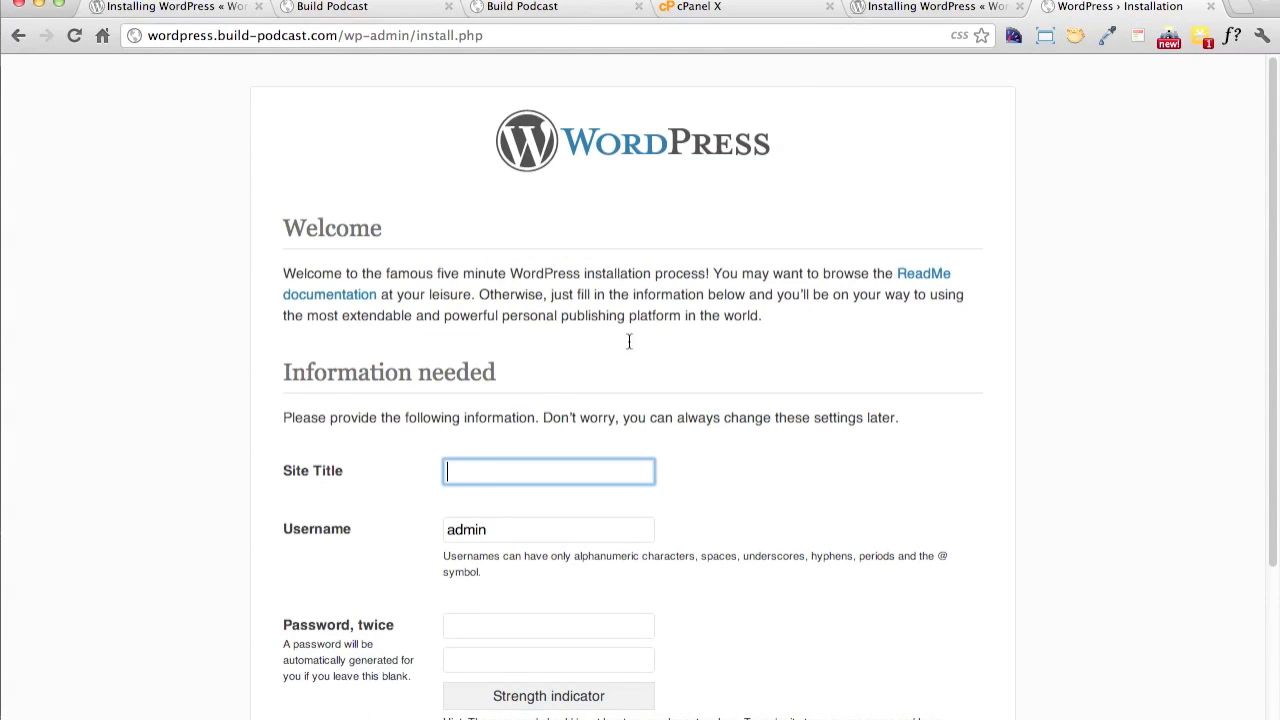
scroll(673, 348, down, 3)
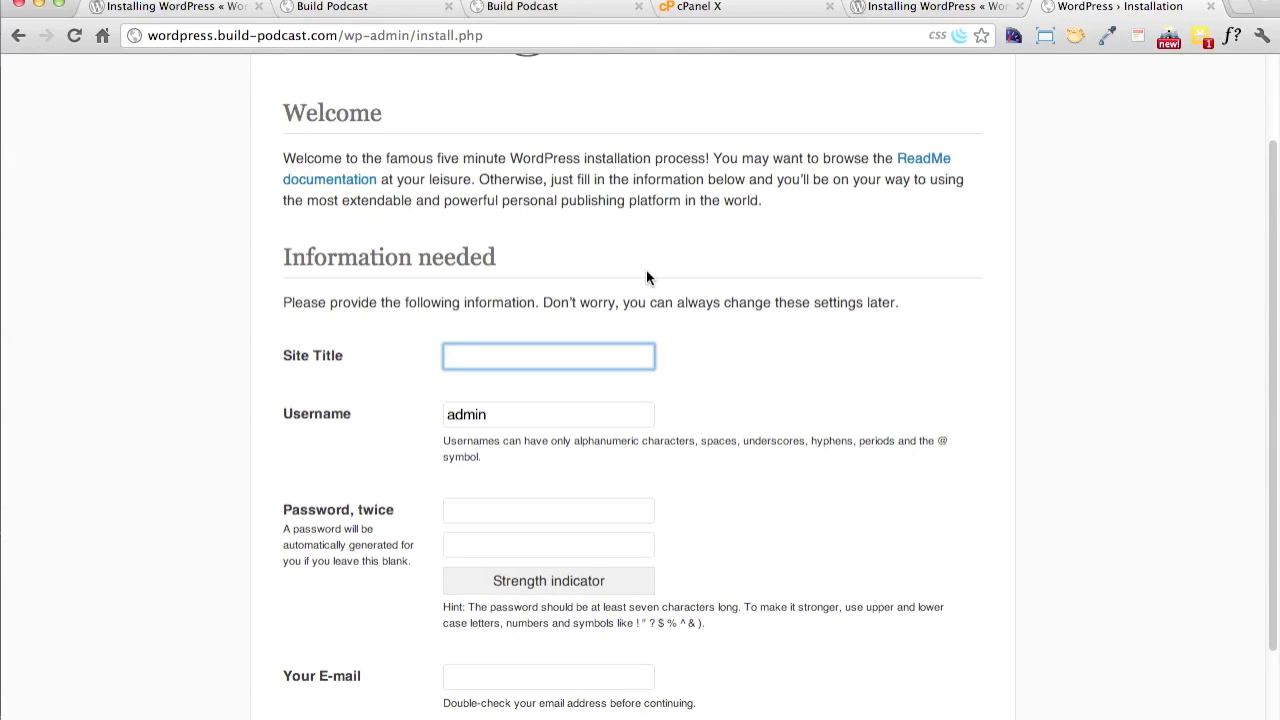
text(Wordpress)
Replace the default admin username with the owner's username and enter the account password twice
double_click(563, 413)
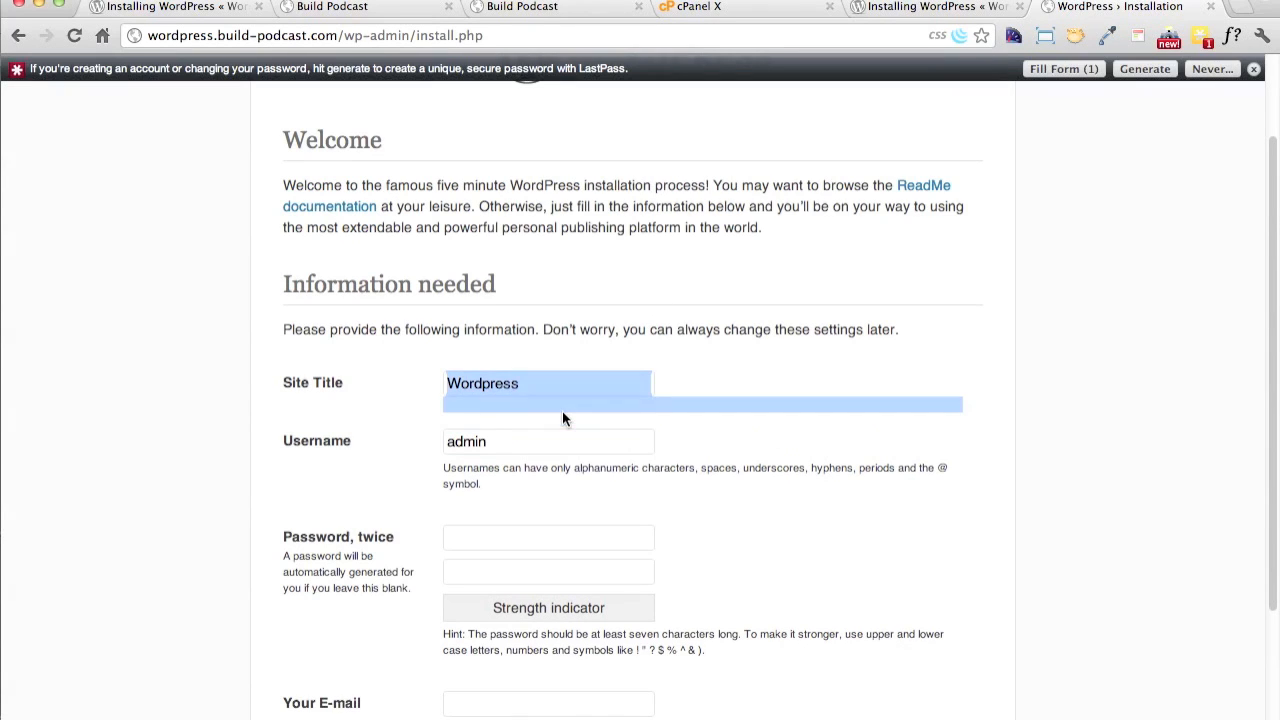
double_click(505, 442)
text(s)
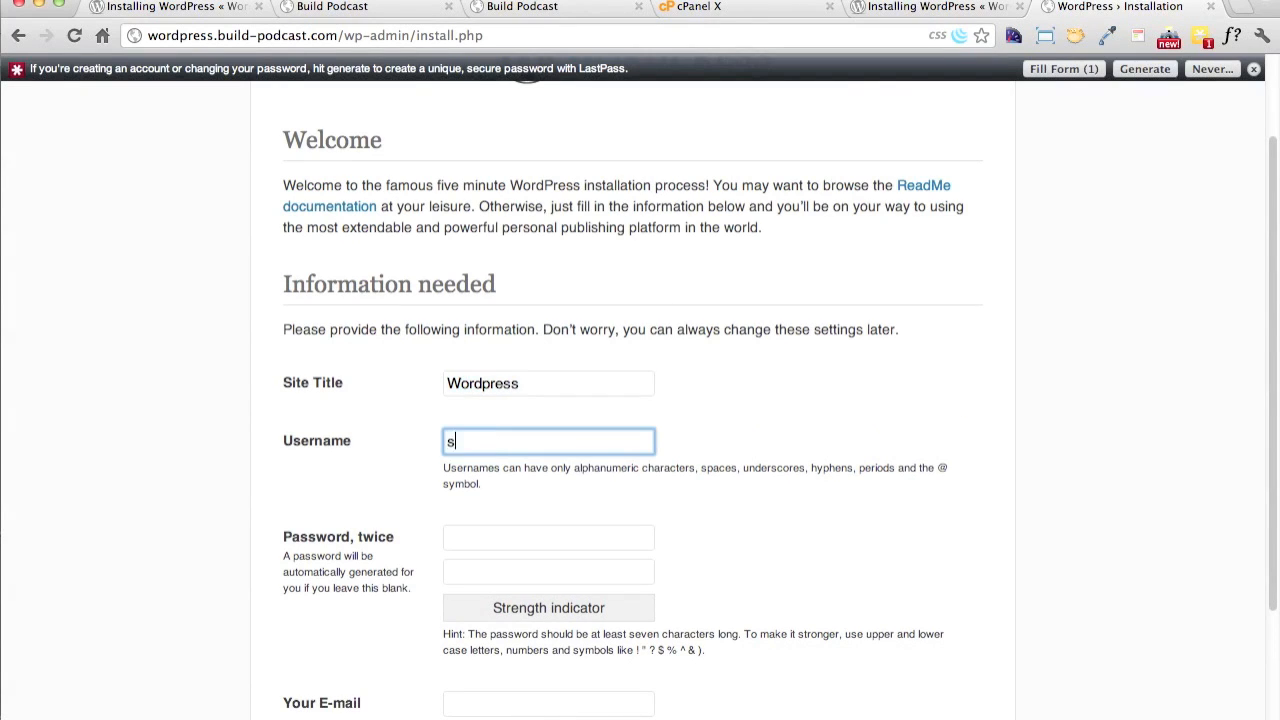
text(ayanee)
key(Tab)
text(•)
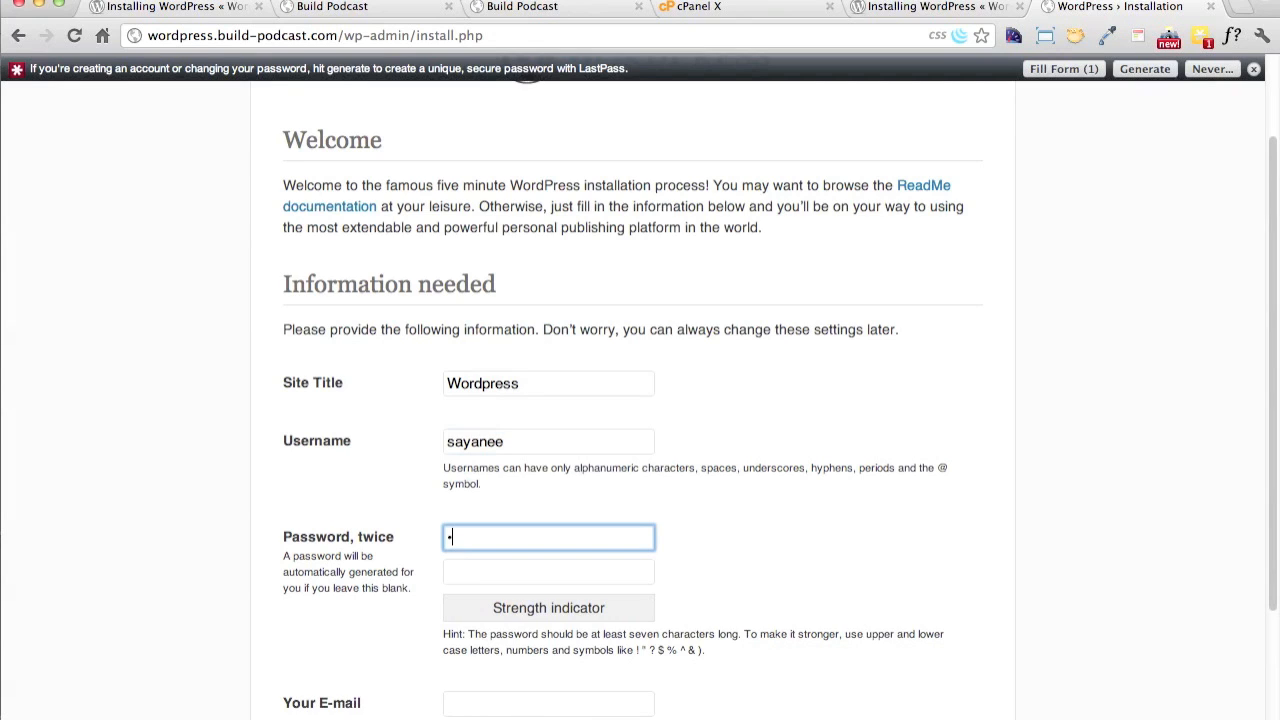
text(•••••)
key(Tab)
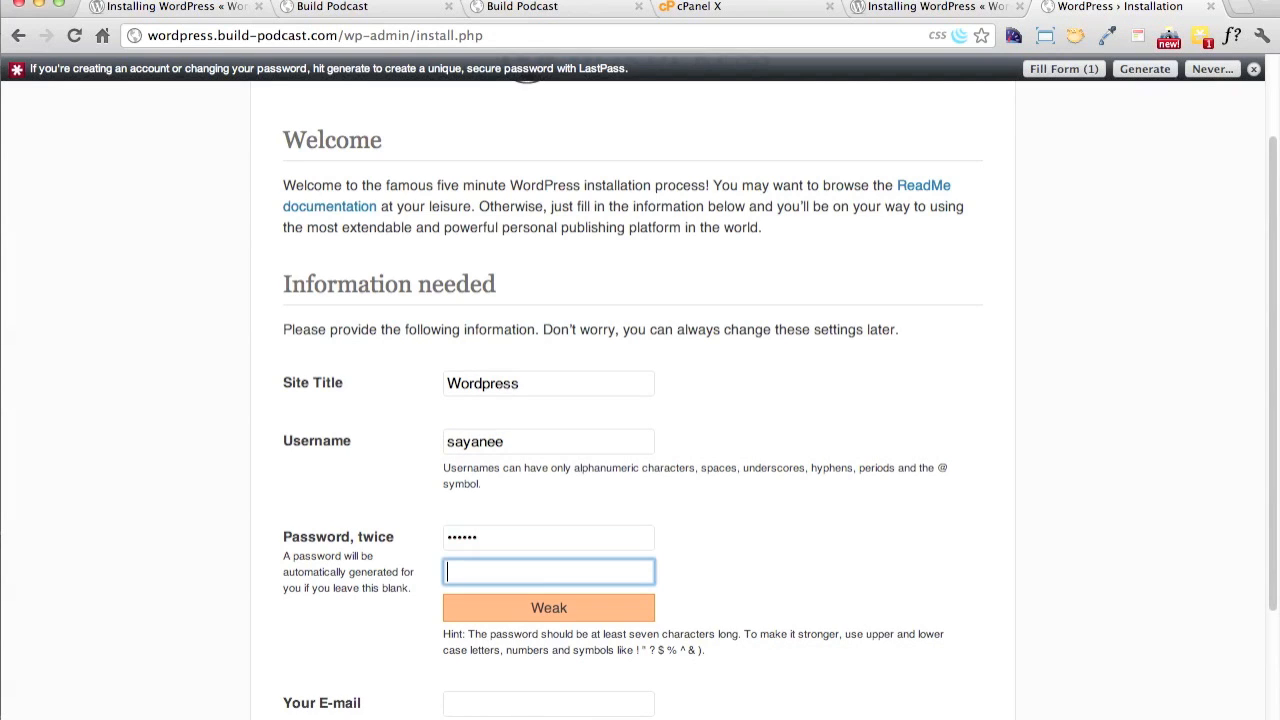
text(••••••)
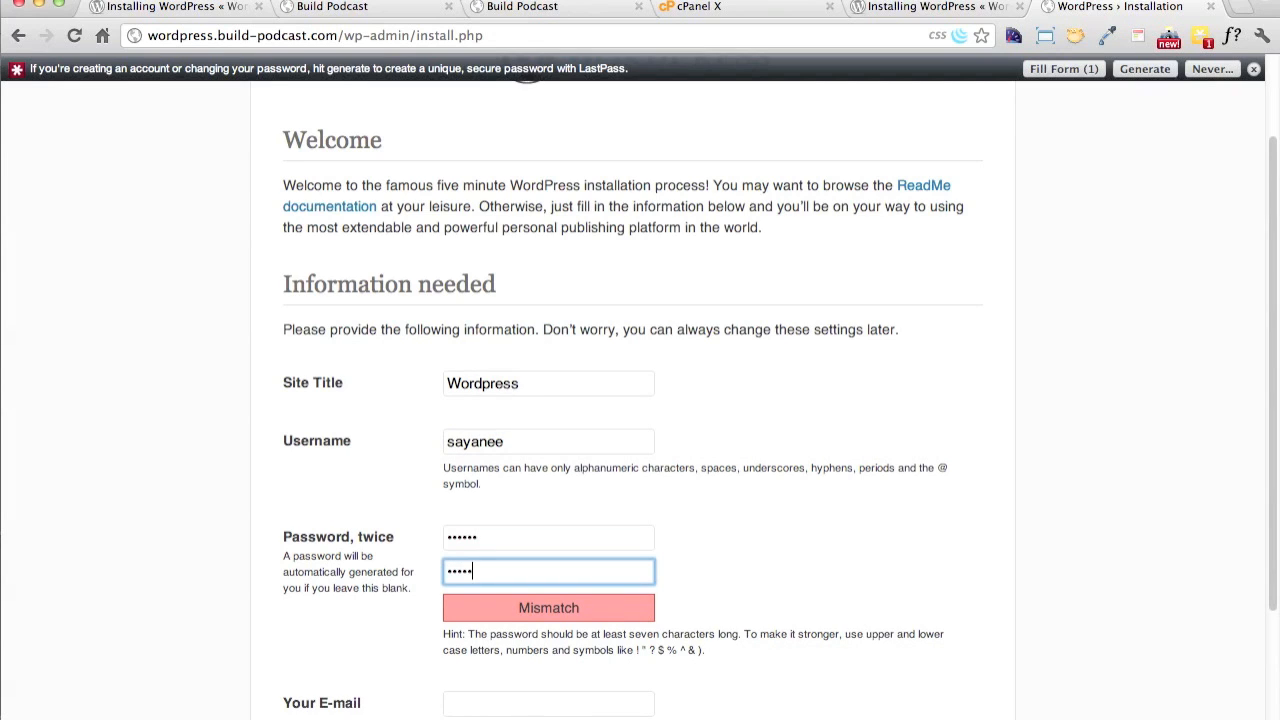
Turn off search engine indexing, fill in the owner's e-mail and install WordPress
scroll(591, 531, down, 4)
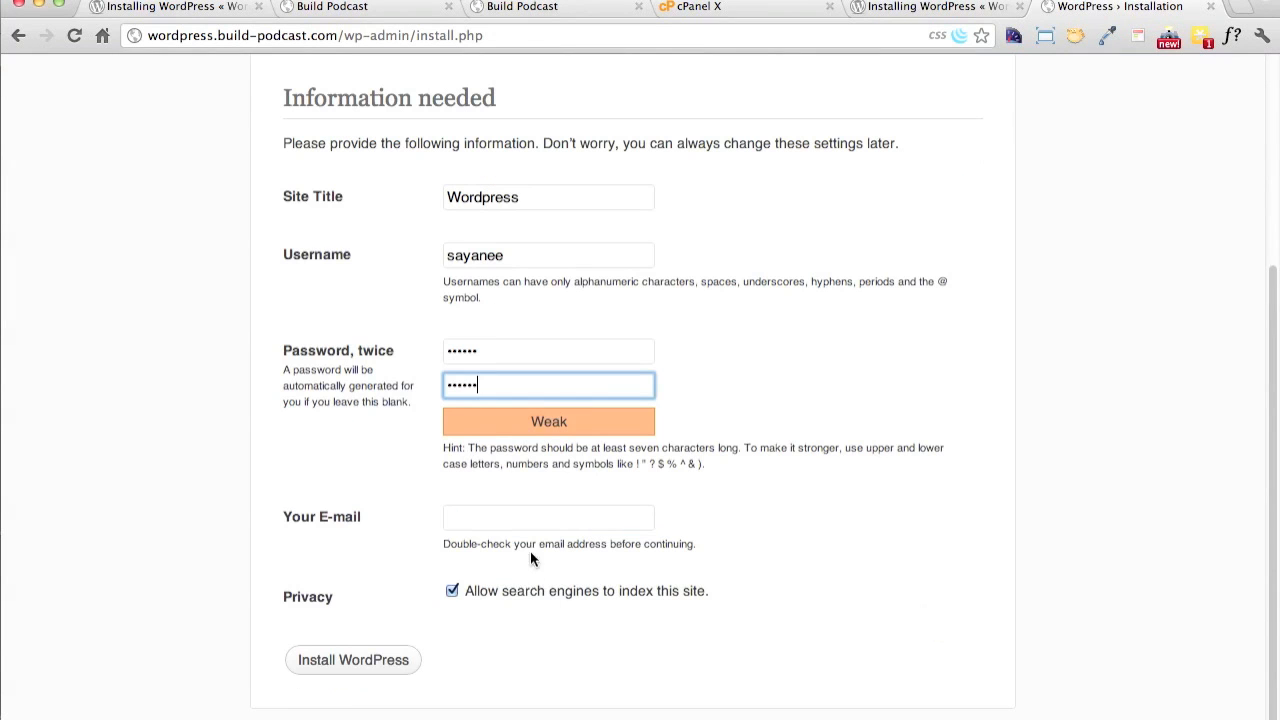
click(452, 591)
click(468, 518)
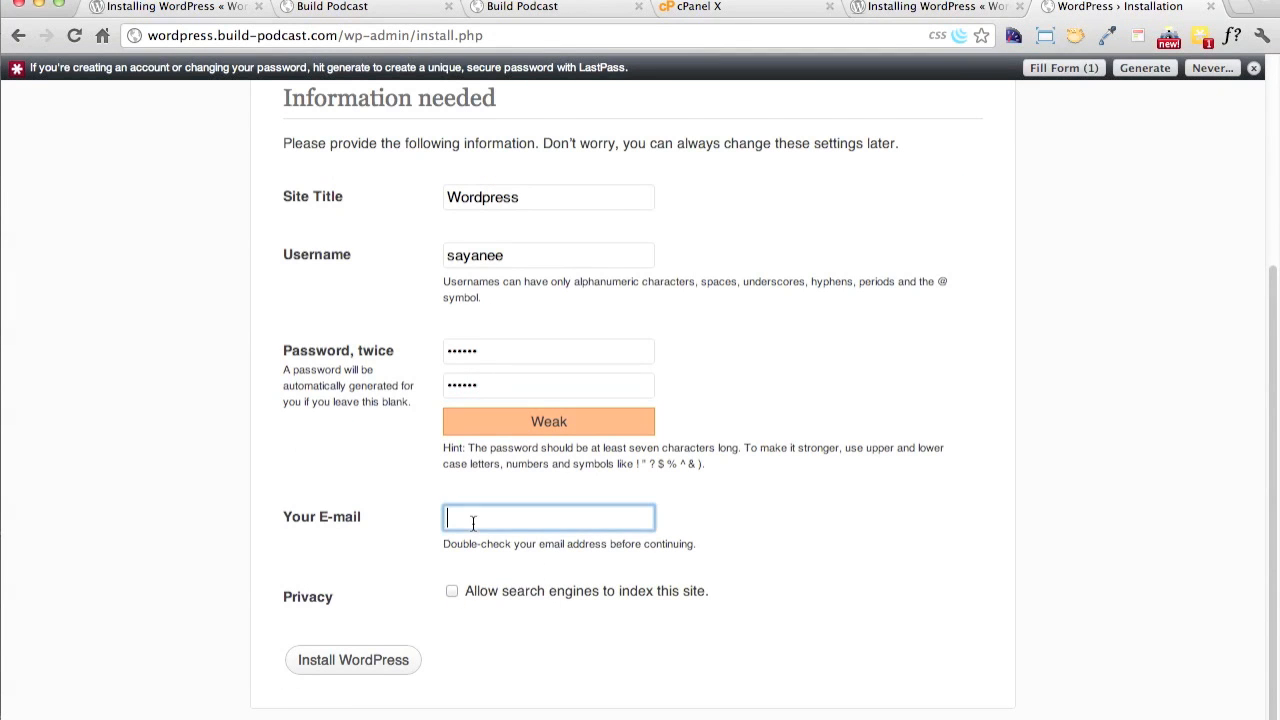
key(Down)
key(Return)
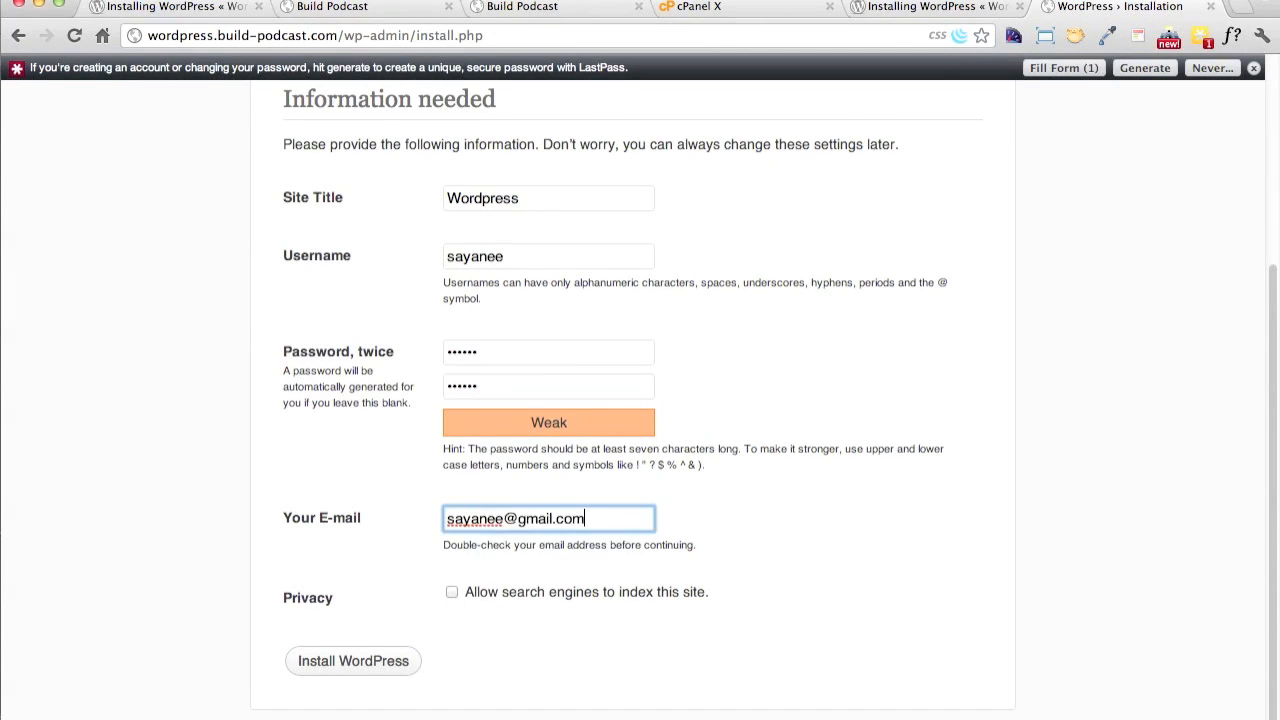
click(395, 661)
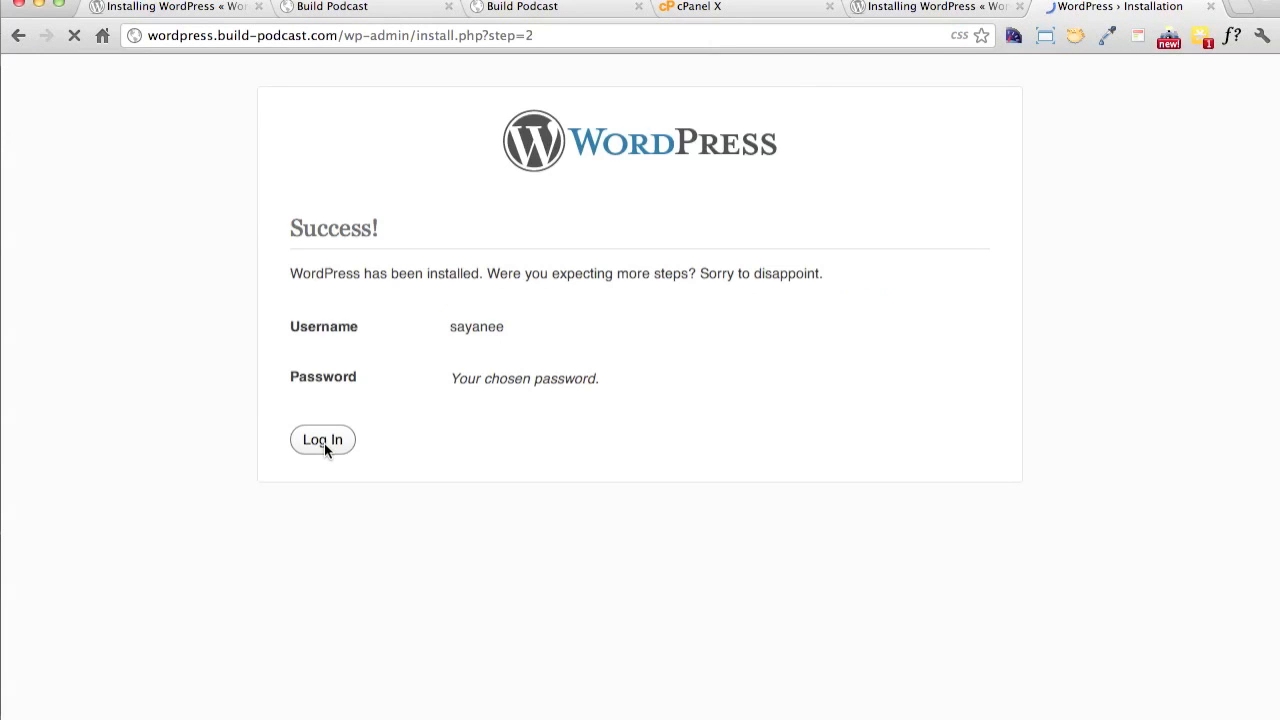
Open the new site's login page, decline saving the password for this site and dismiss the LastPass notice
click(324, 443)
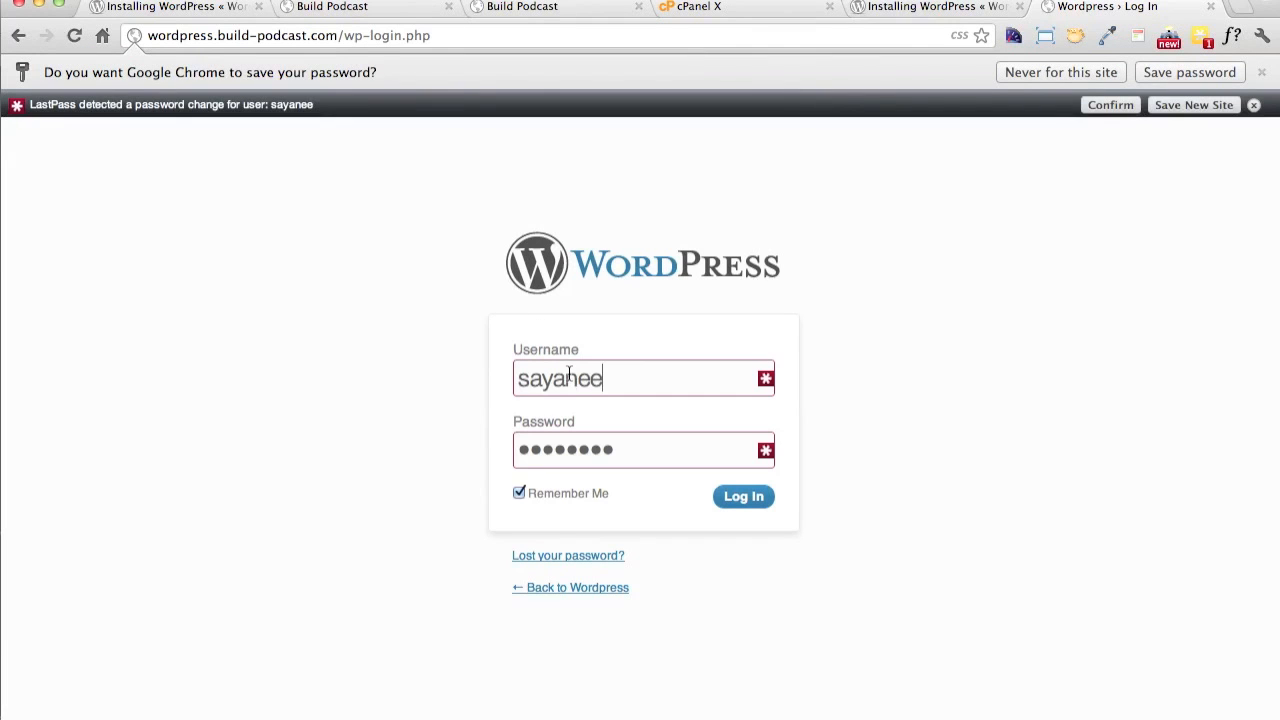
click(1110, 72)
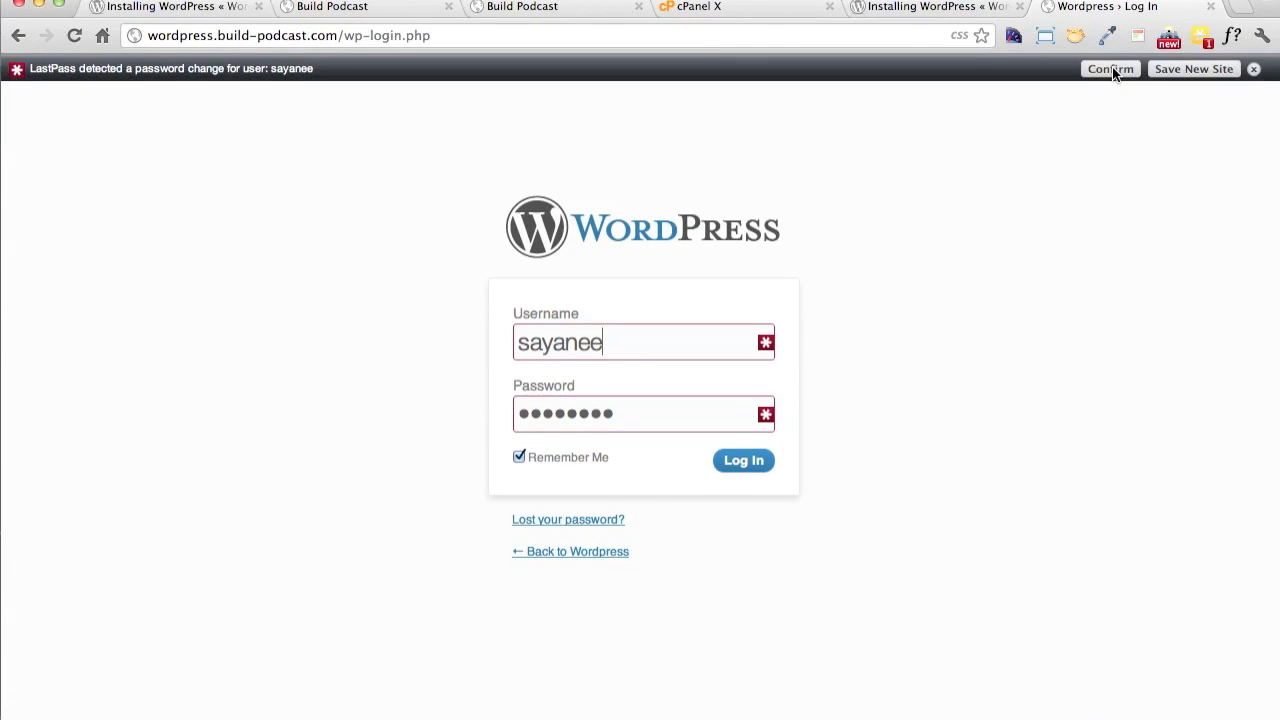
click(1256, 69)
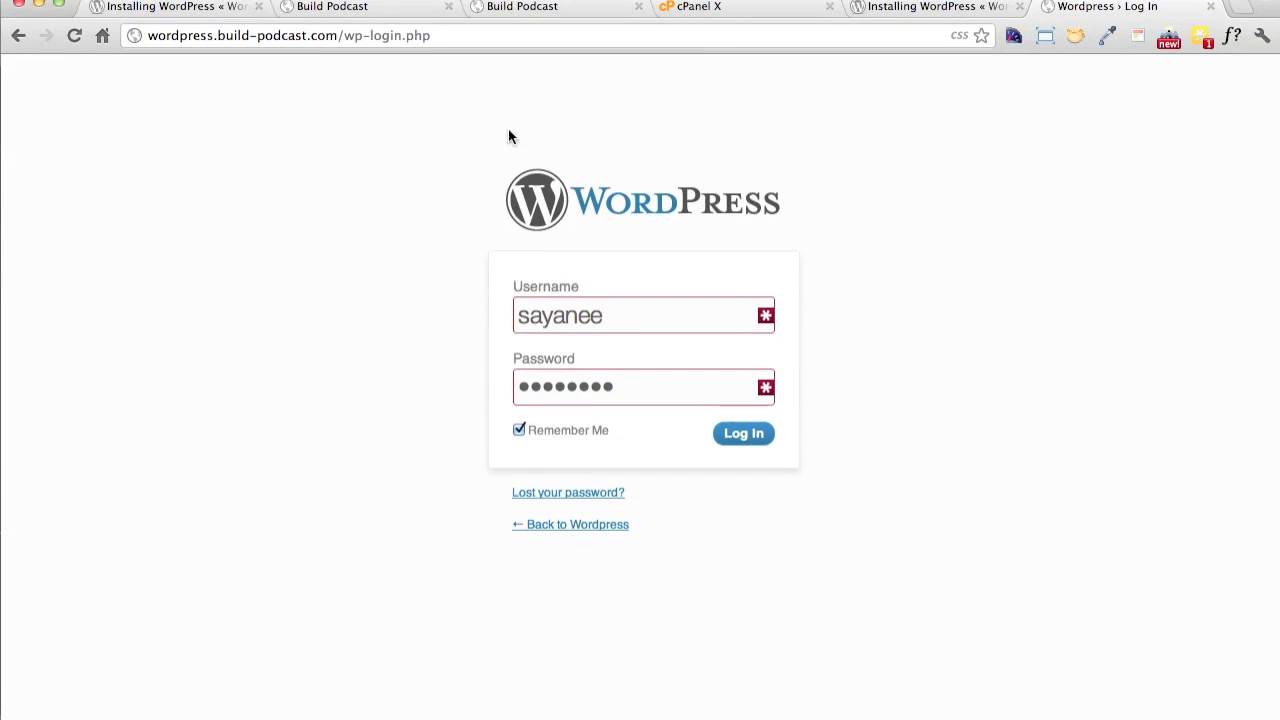
Log in to the new WordPress site with the chosen account password and dismiss the password-saving offers on the dashboard
double_click(625, 388)
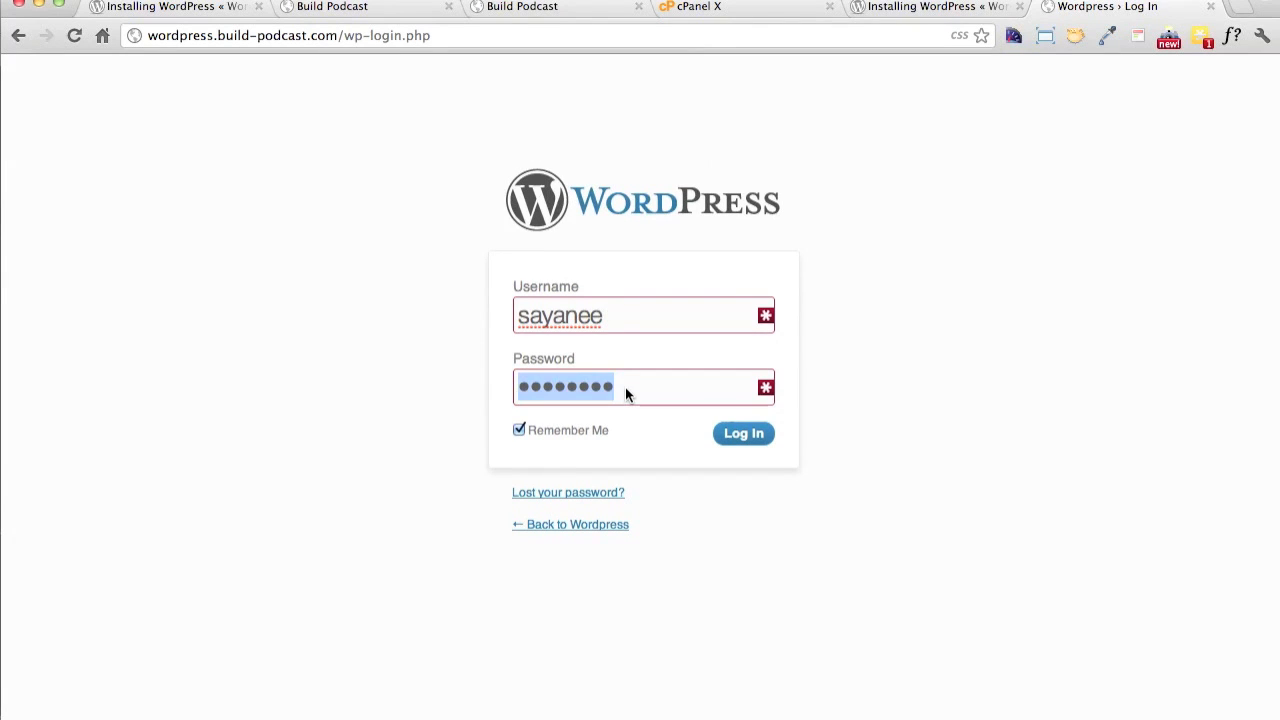
text(******)
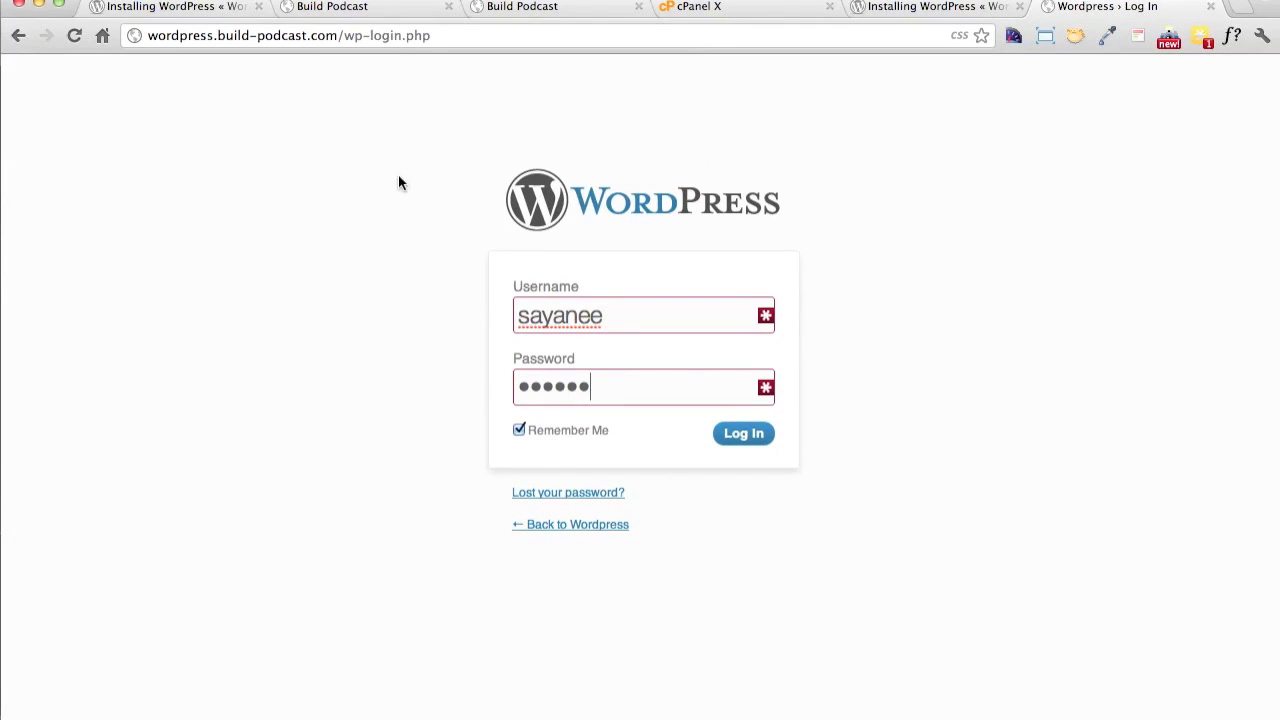
drag(337, 37, 148, 35)
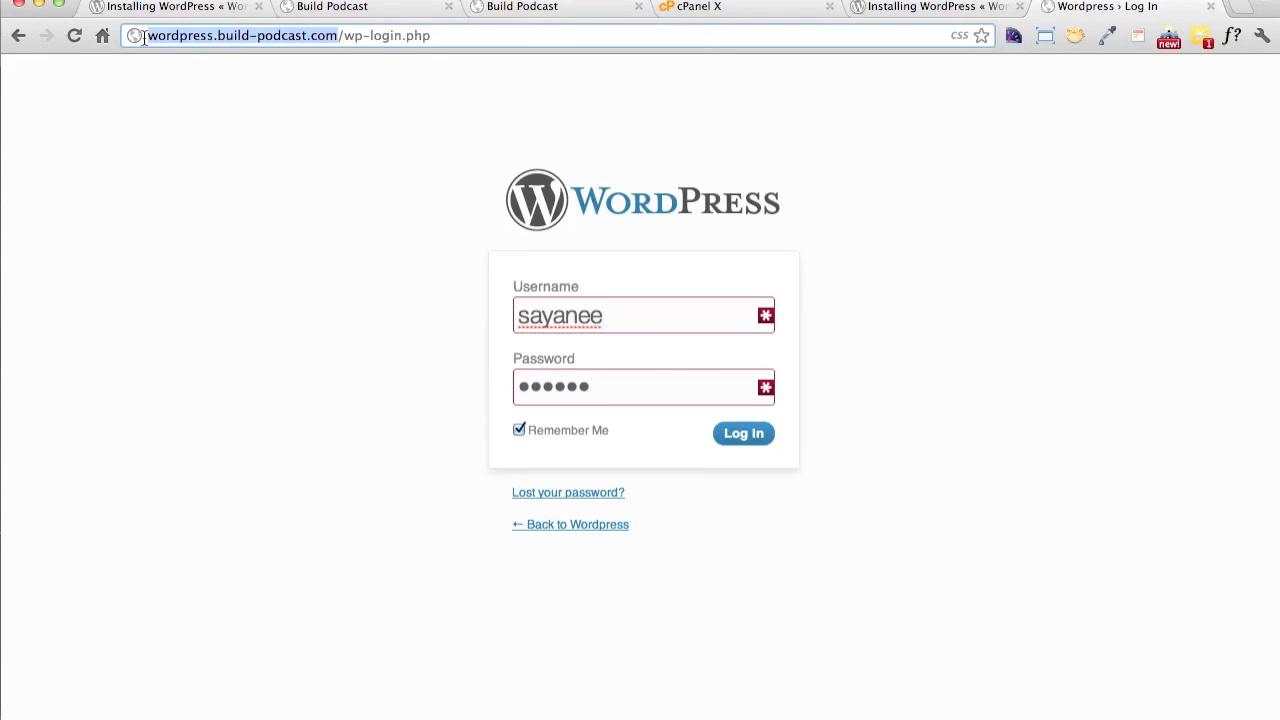
drag(431, 37, 341, 40)
click(422, 212)
click(743, 438)
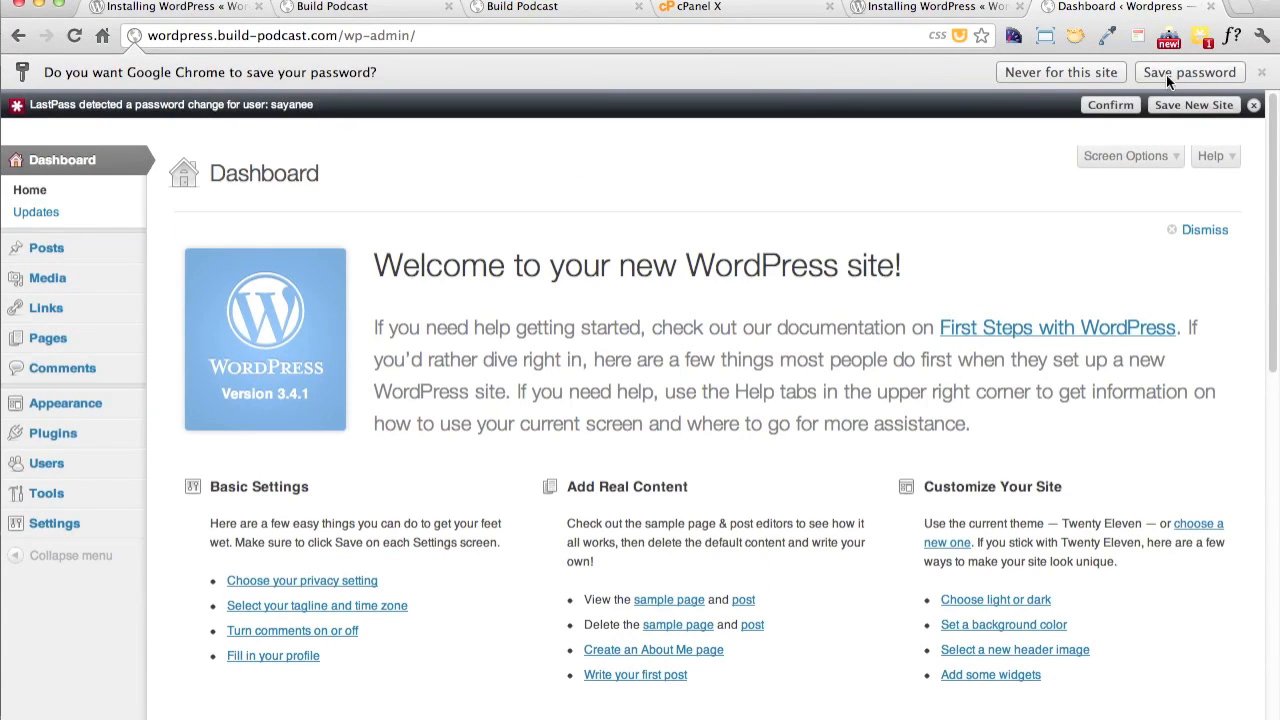
click(1108, 78)
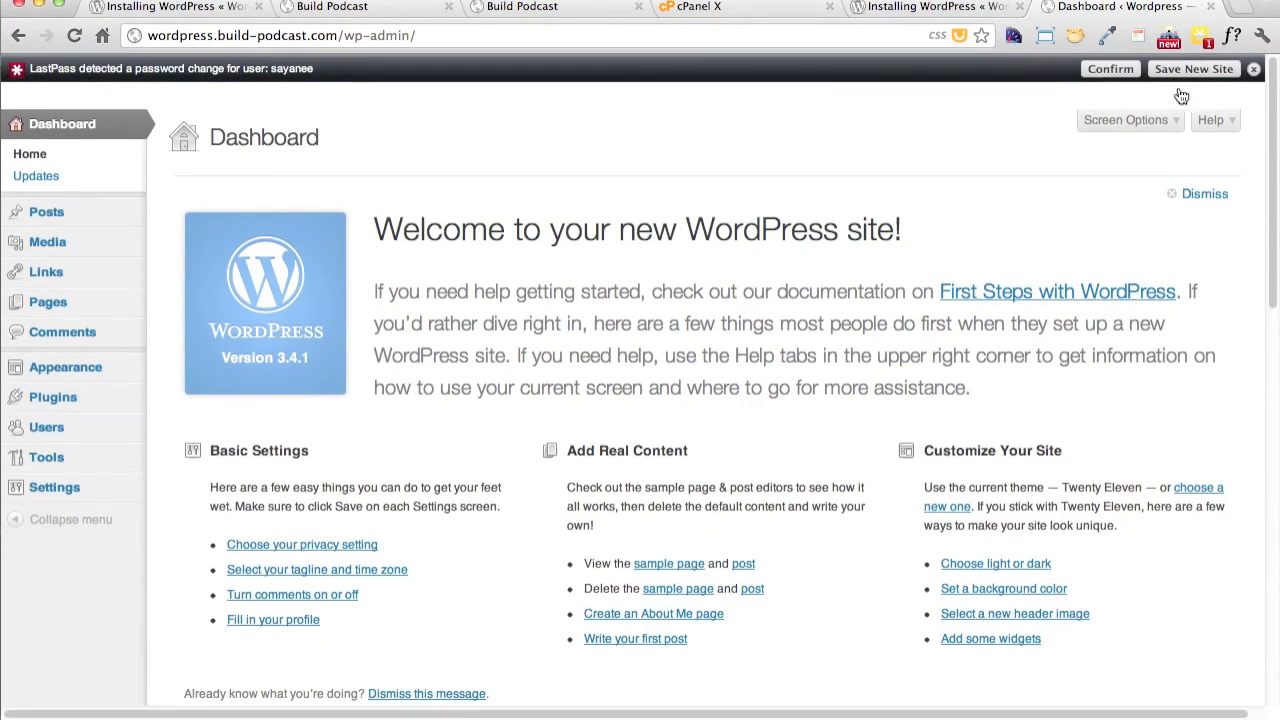
click(1253, 71)
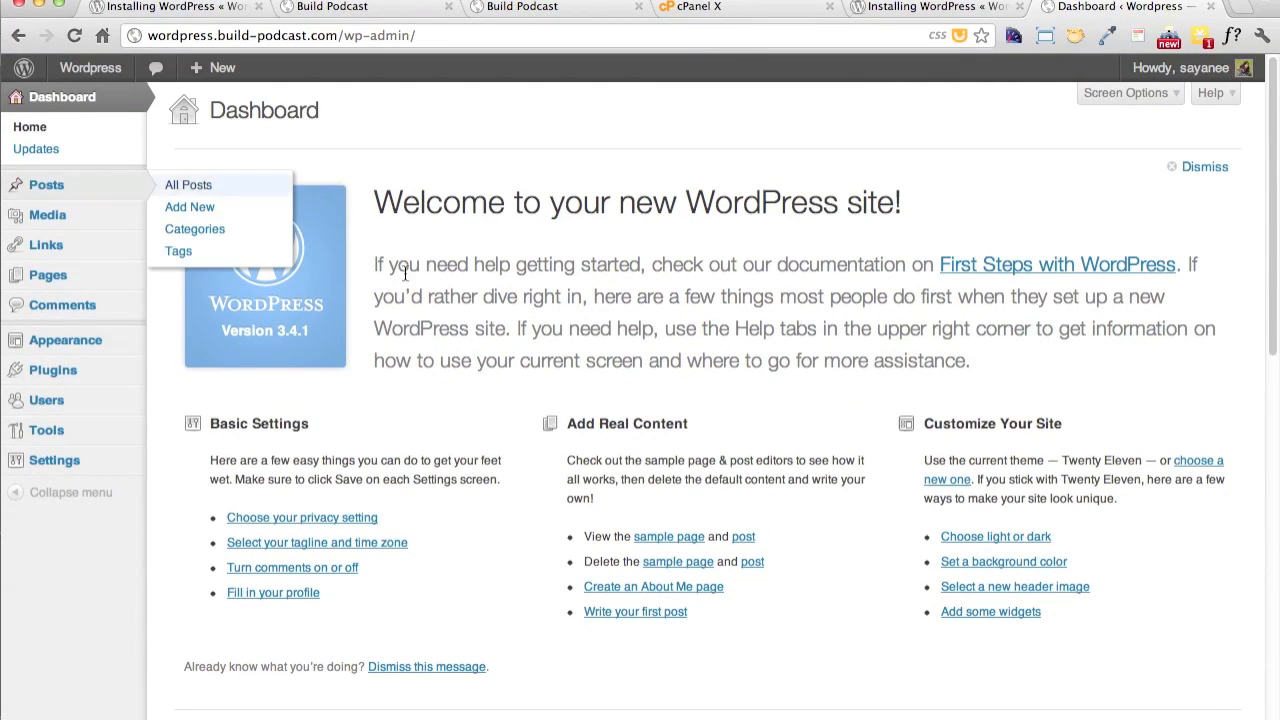
Load blog.build-podcast.com in place of the installation instructions to view the first WordPress blog
click(962, 12)
click(824, 42)
text(blog)
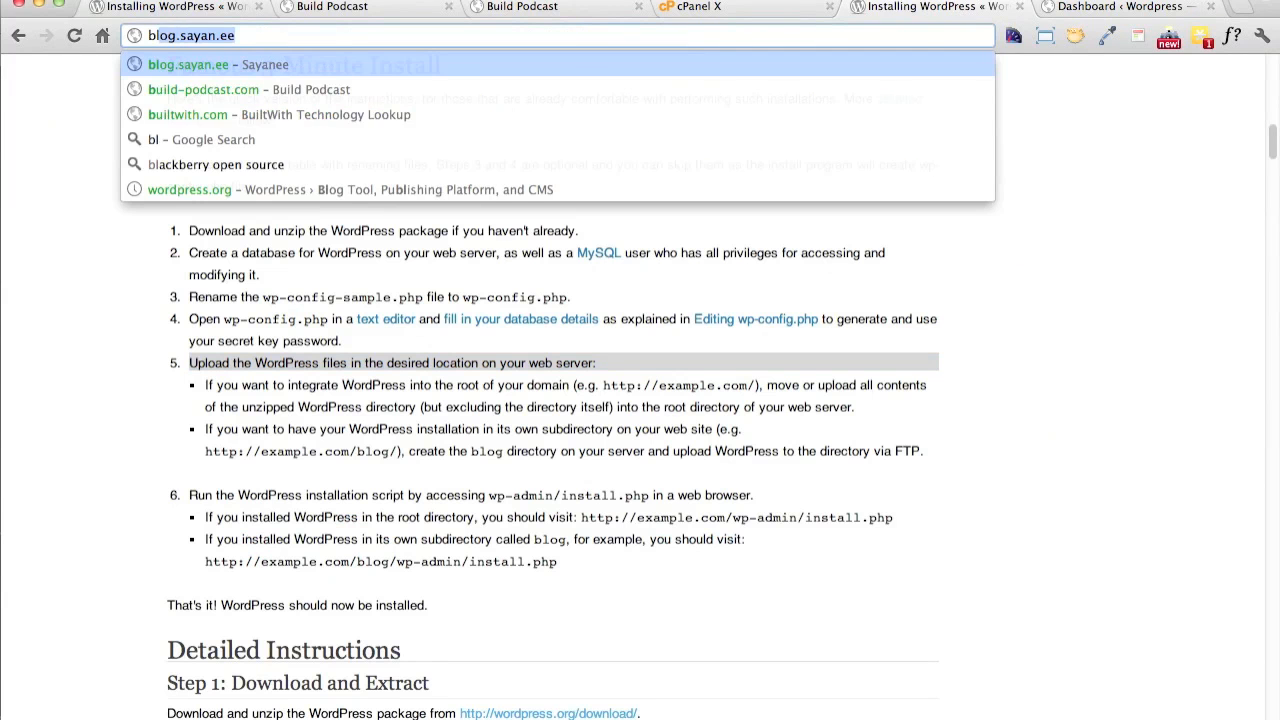
text(.)
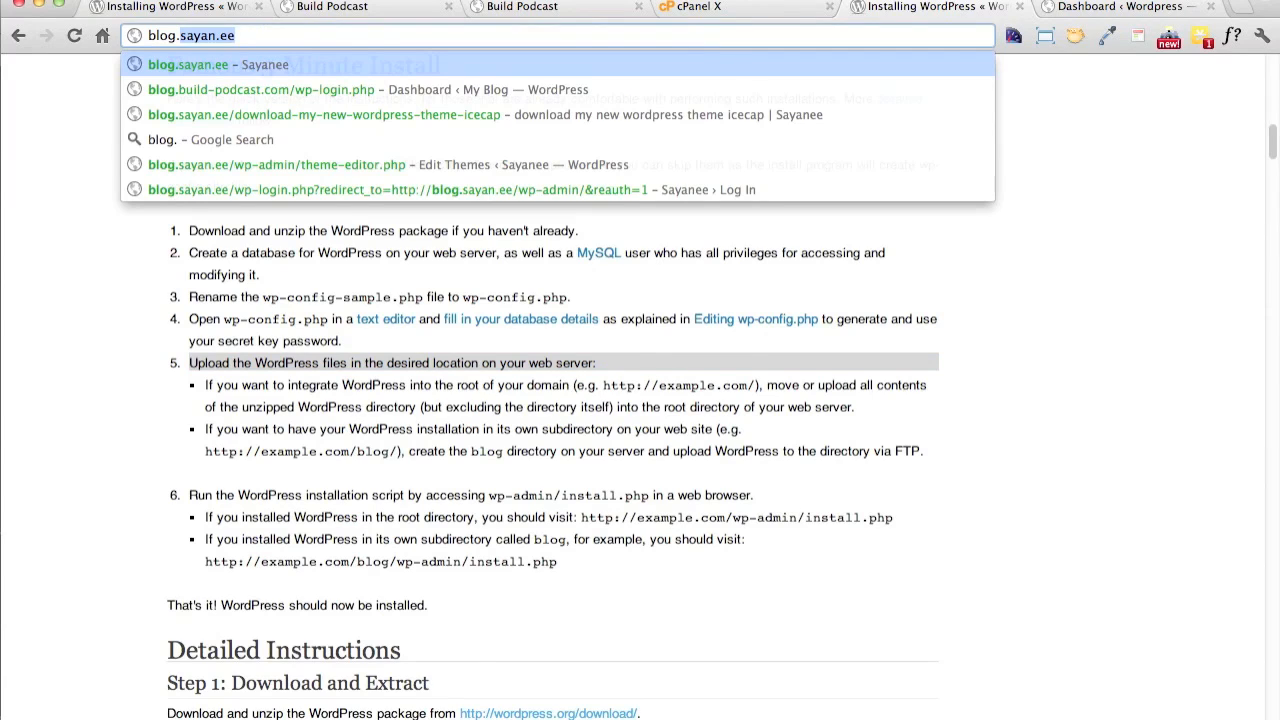
text(build-podcast.com/wp)
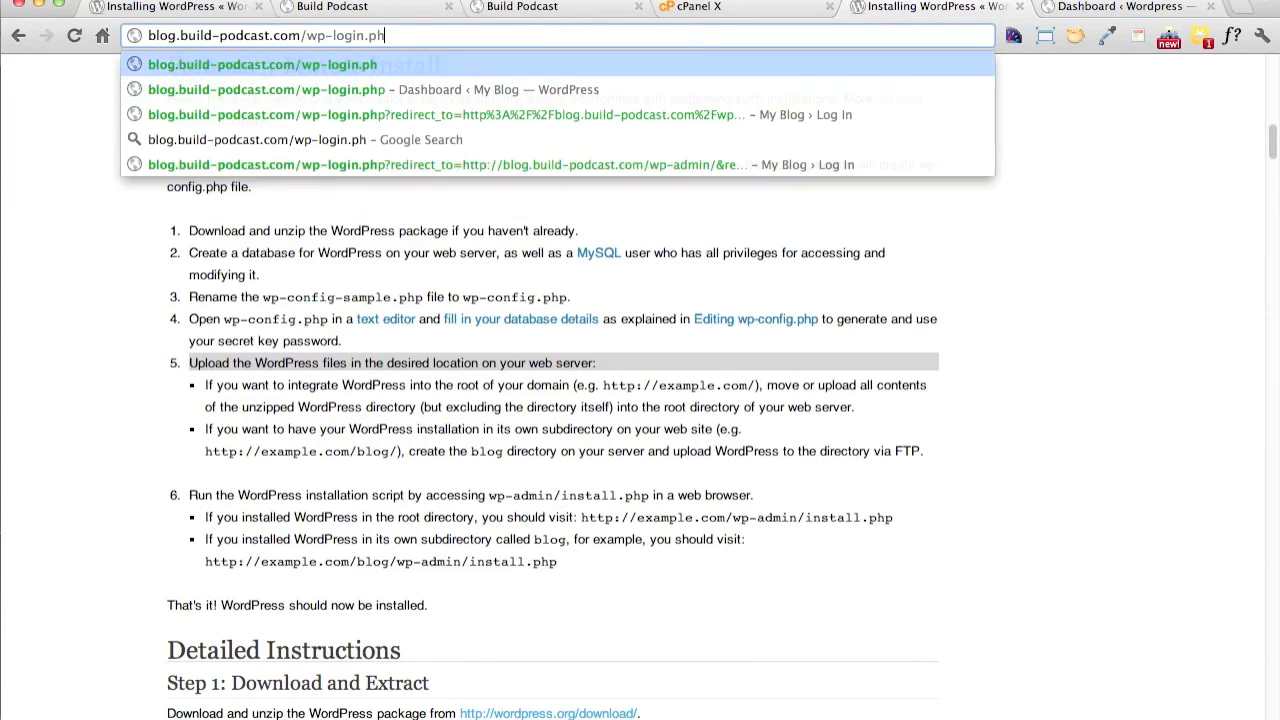
key(BackSpace)
key(BackSpace)
key(Return)
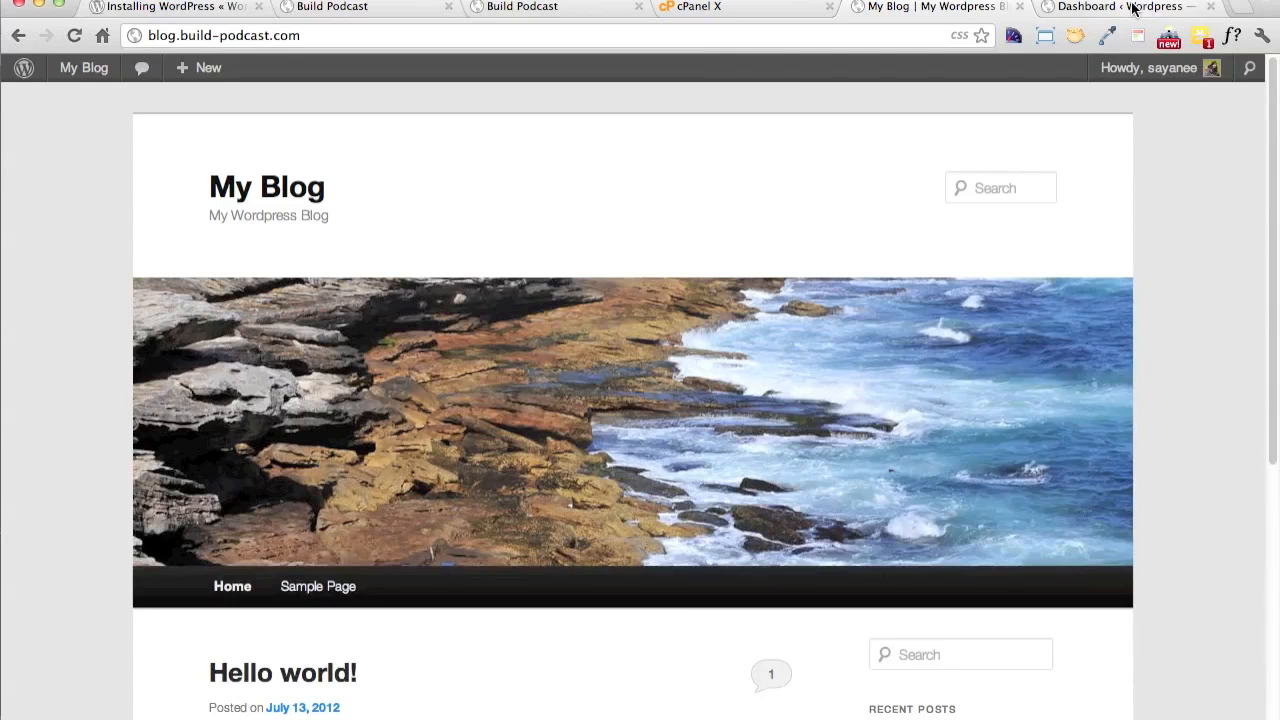
Return to the new site's dashboard on wordpress.build-podcast.com and open its theme management page
key(ctrl+Tab)
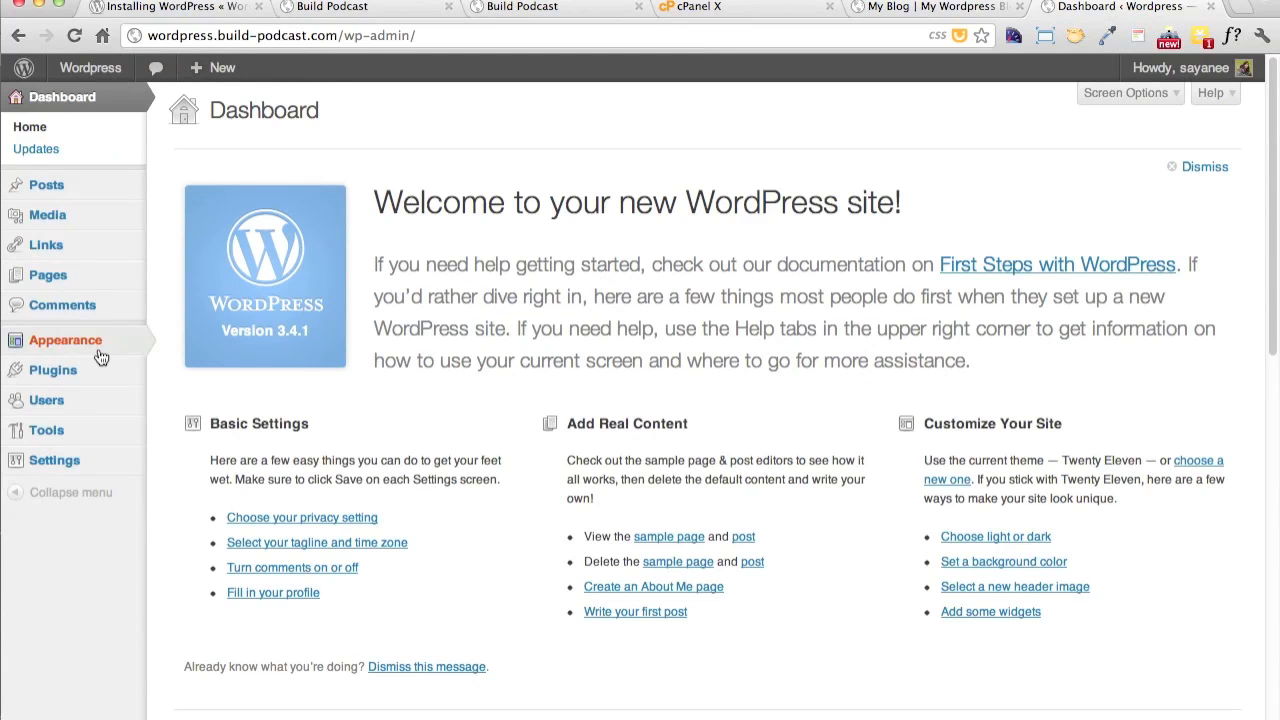
mouse_move(98, 345)
click(188, 342)
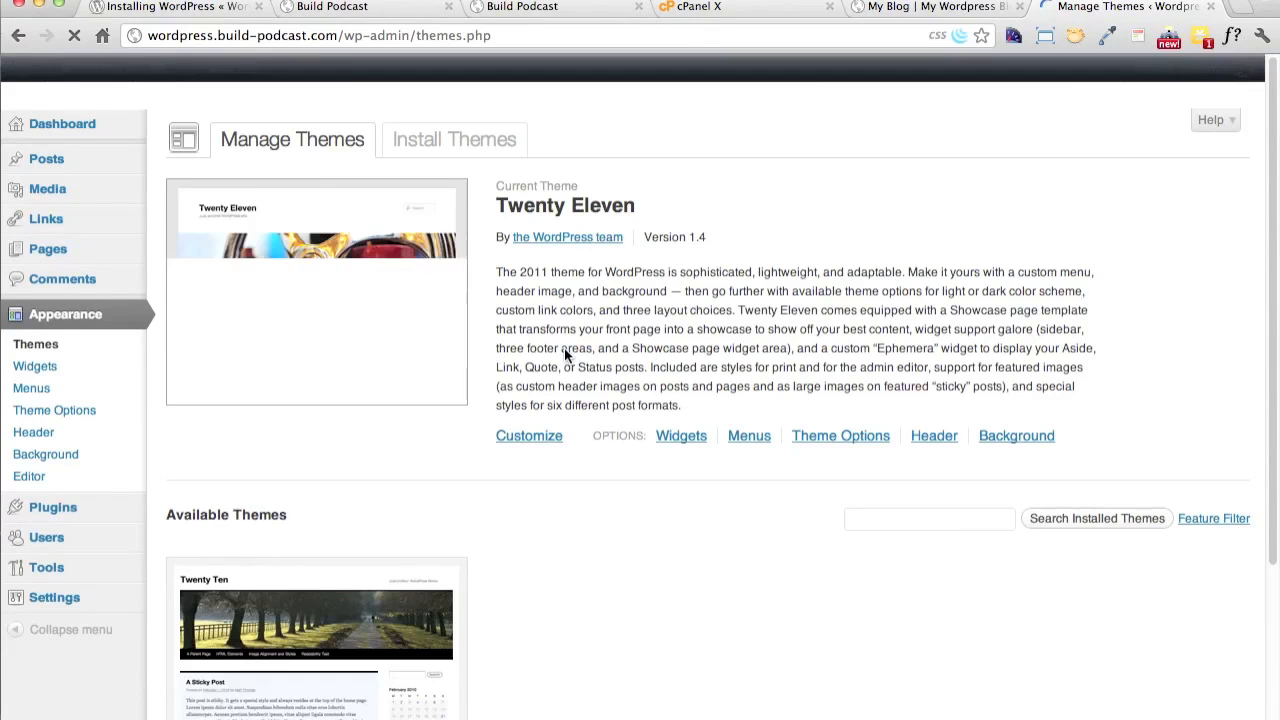
Activate the Twenty Ten theme on the new WordPress site and dismiss the LastPass password-change notice
scroll(569, 630, down, 5)
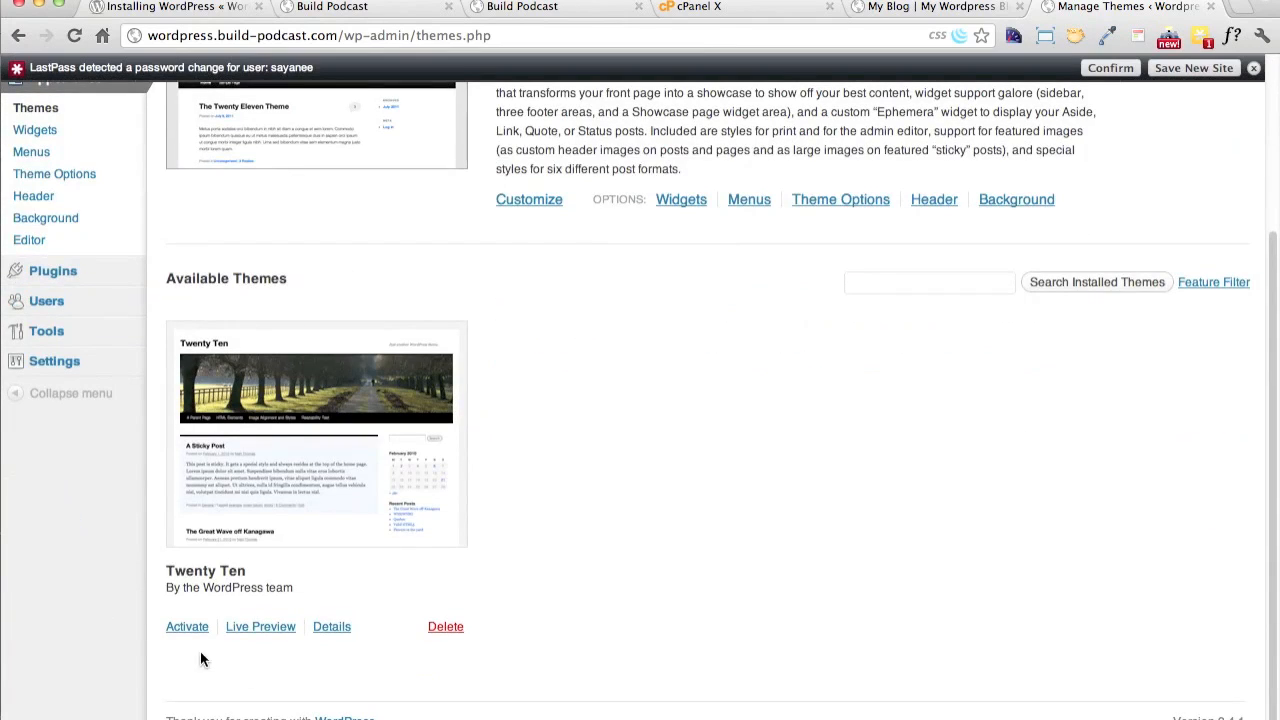
click(192, 628)
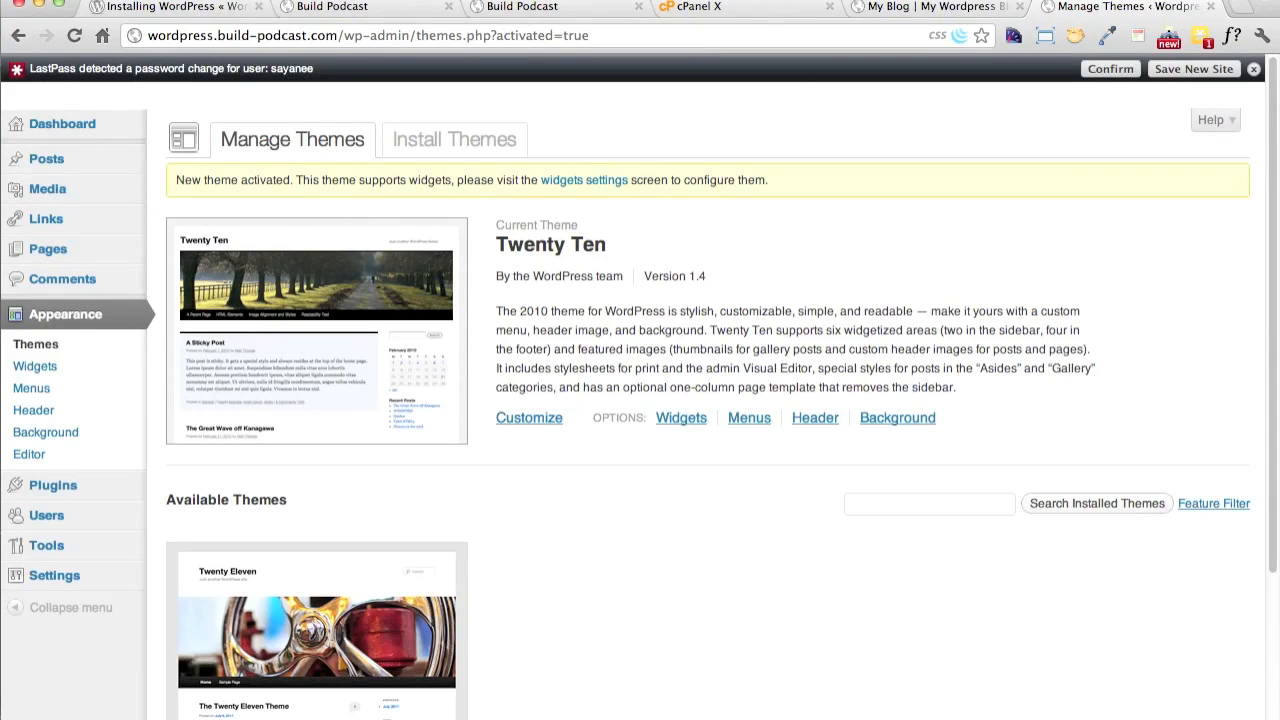
click(1254, 70)
View the new site's front page and the first blog's home page at blog.build-podcast.com to compare their themes
click(112, 72)
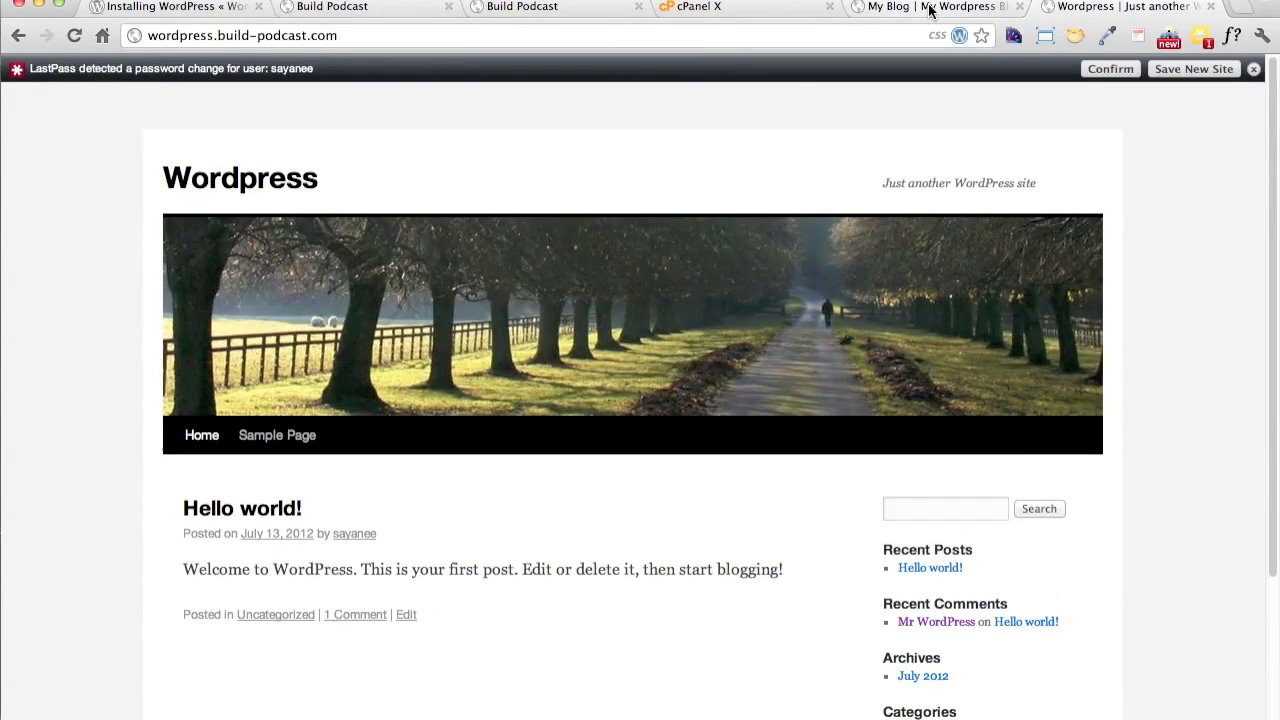
click(922, 8)
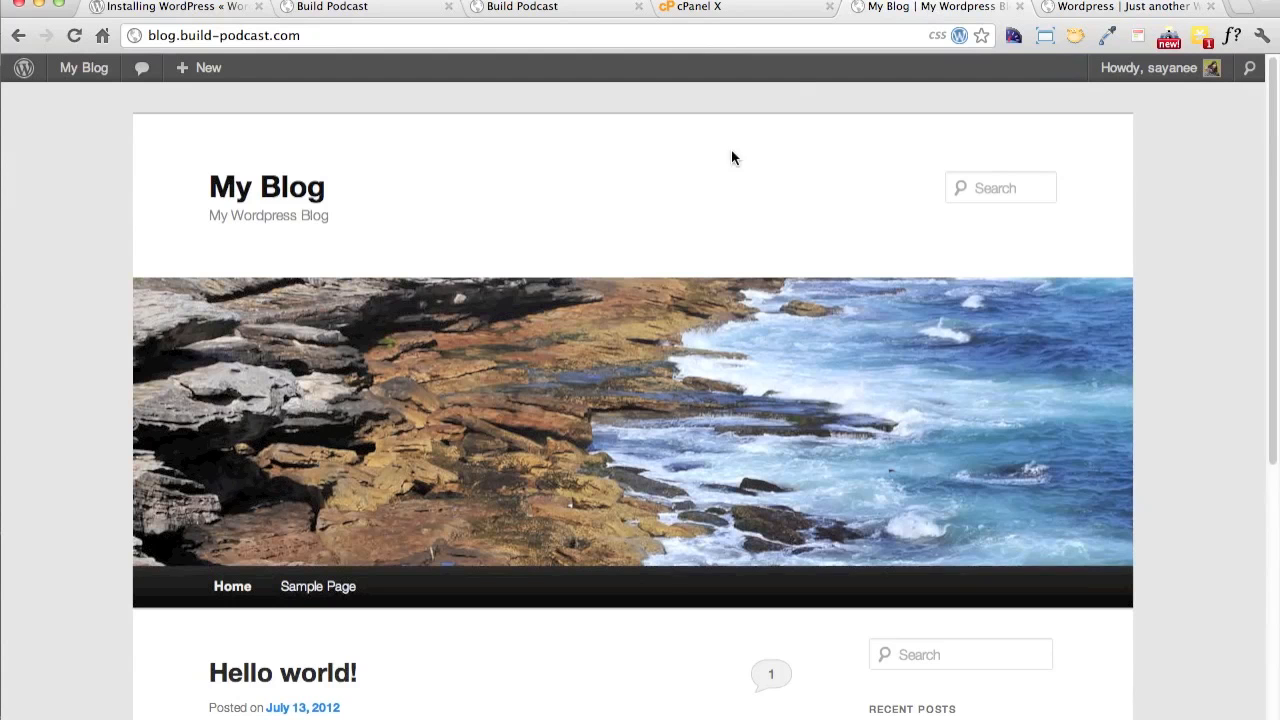
scroll(888, 334, down, 5)
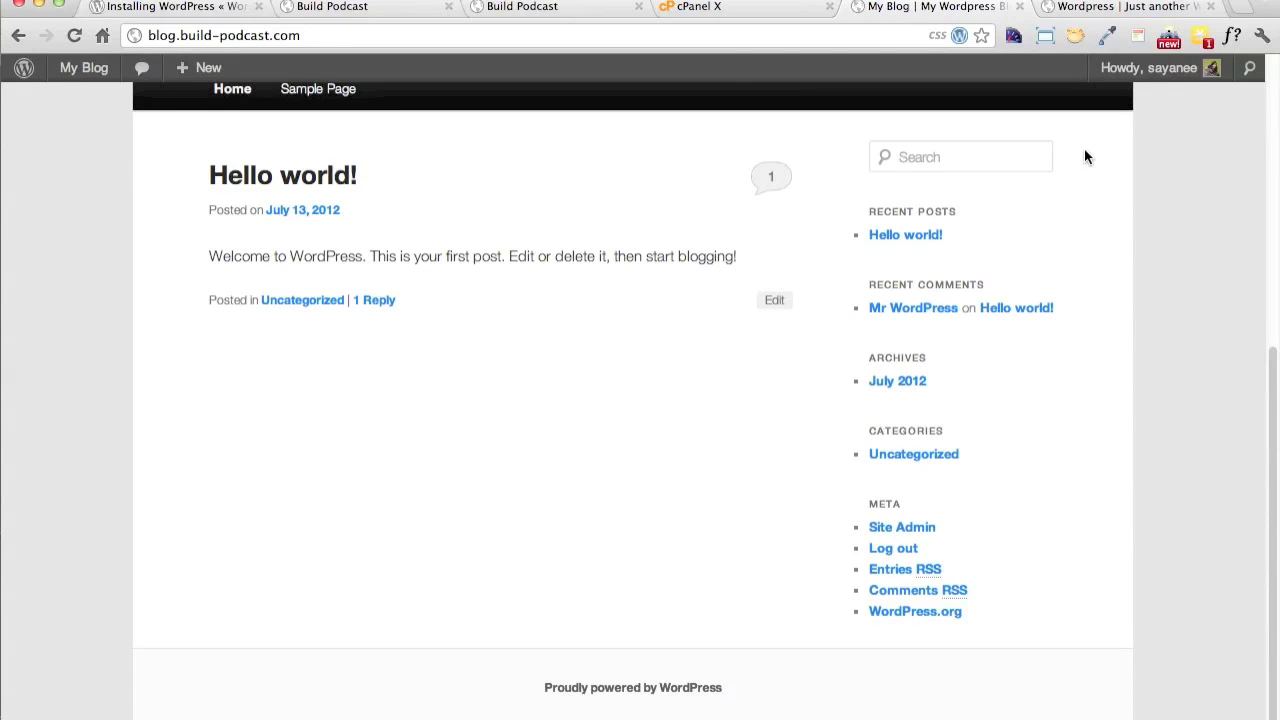
Load the WordPress Codex at codex.wordpress.org in place of the first blog
click(704, 33)
text(codex)
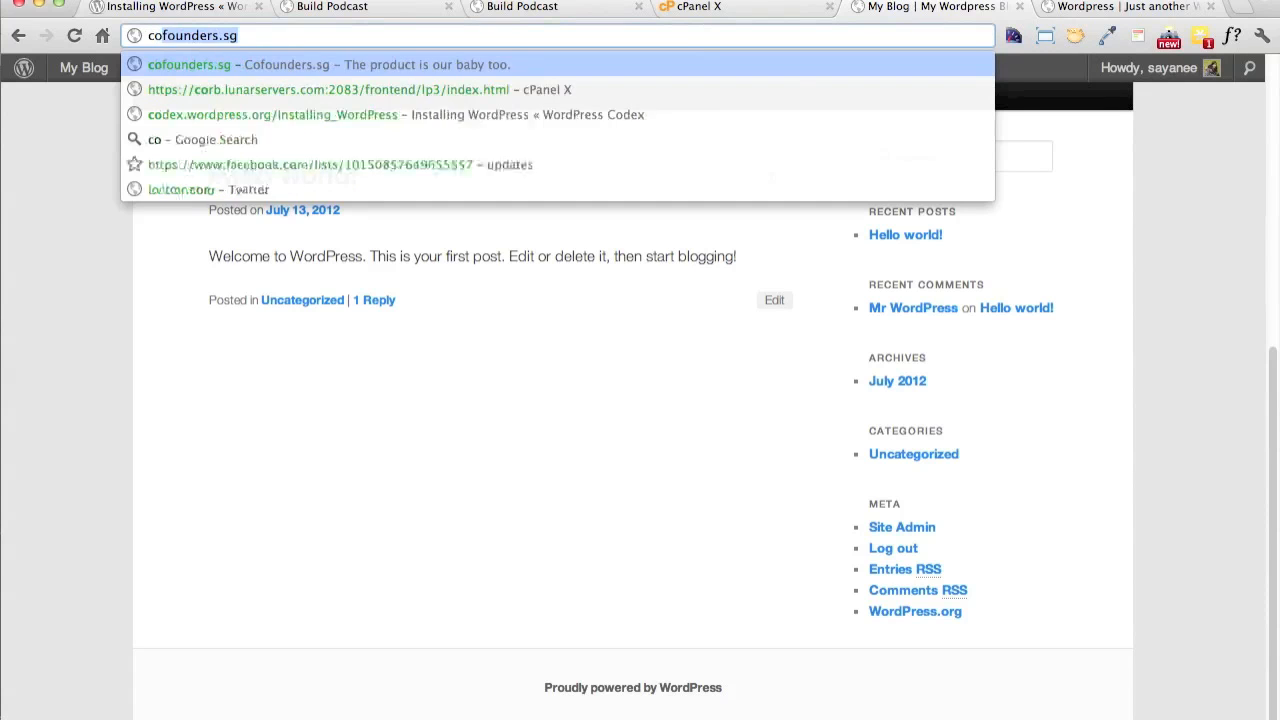
key(Down)
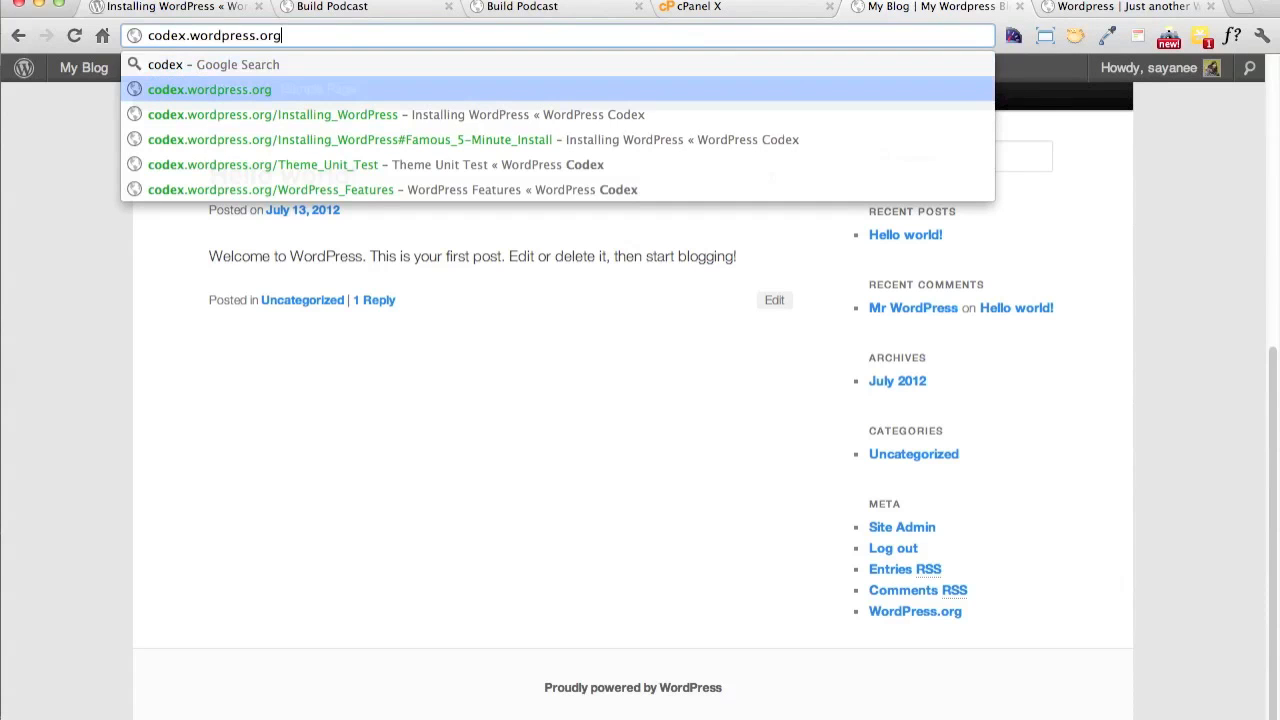
key(Return)
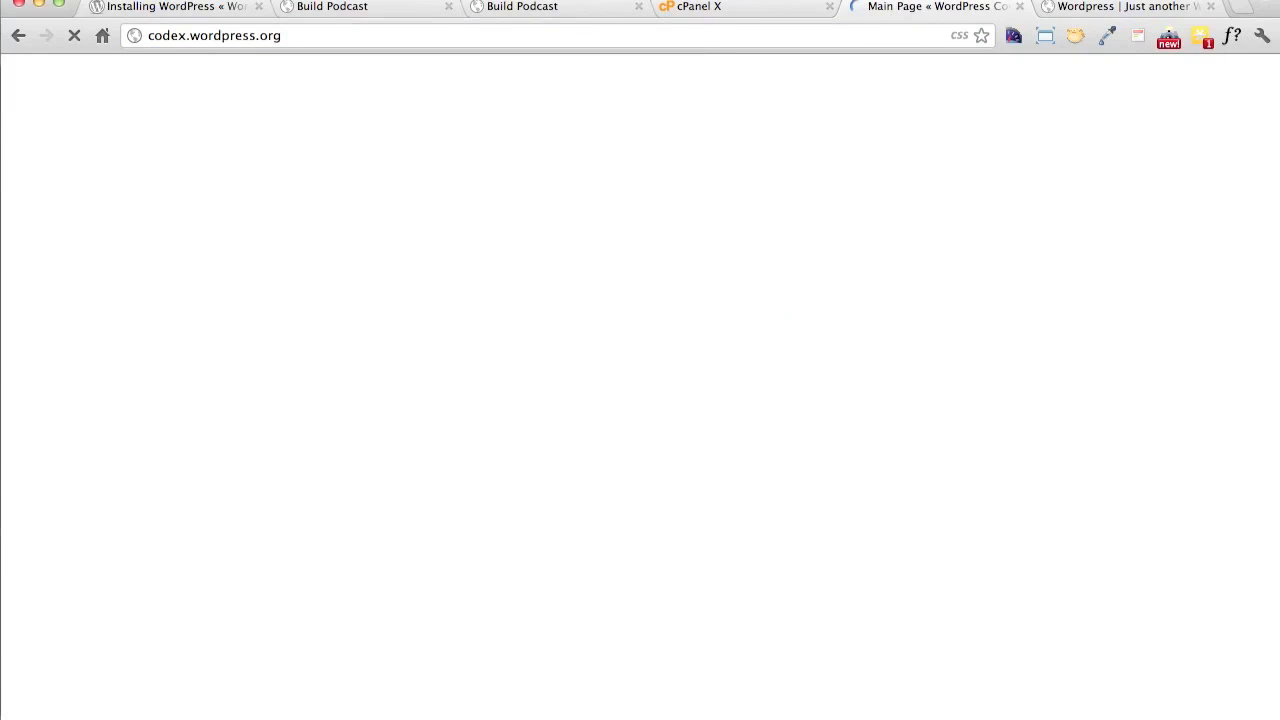
Switch to the code editor to view the WordPress folder structure beside wp-config.php, and return to the browser
key(super+Tab)
key(super+Tab)
key(super+Tab)
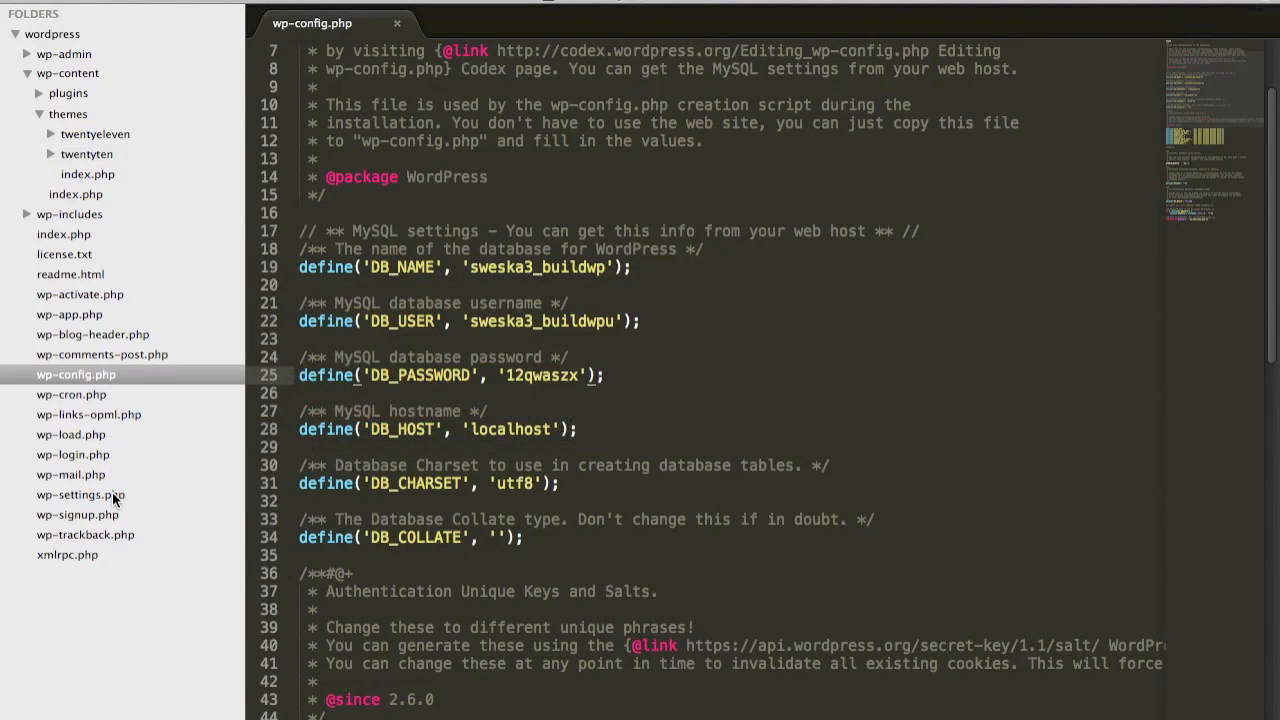
key(super+Tab)
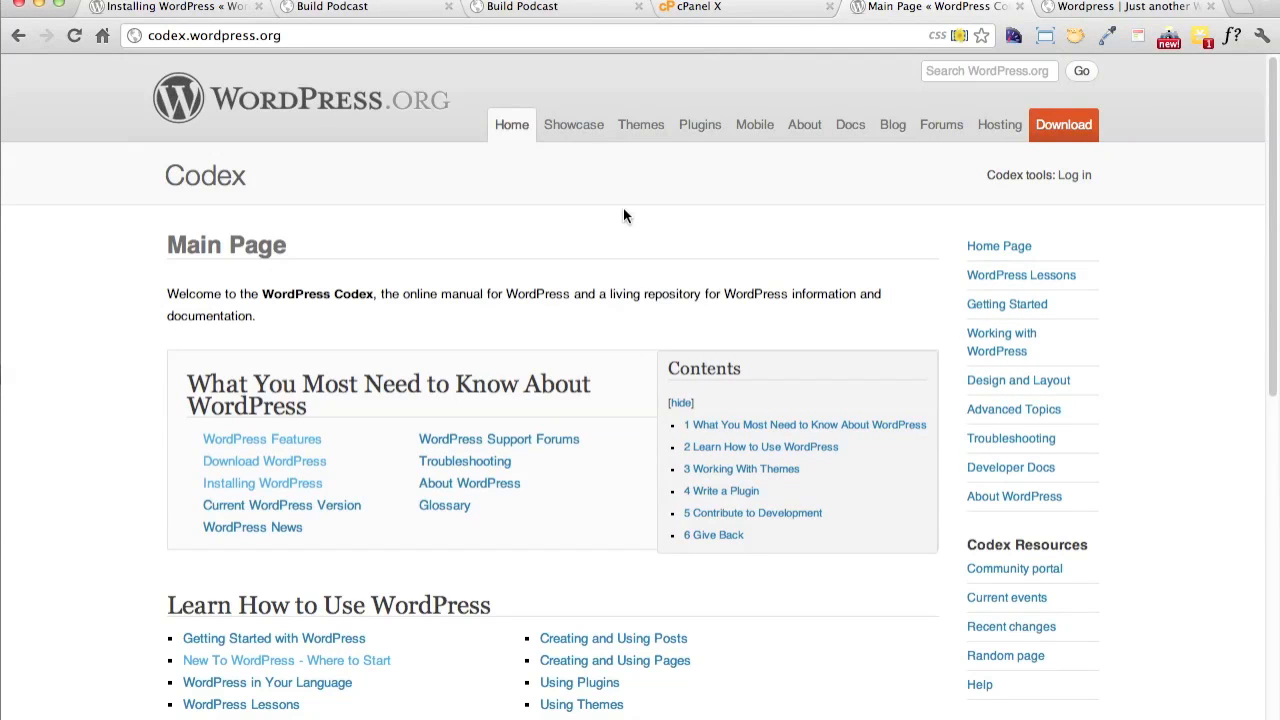
Look over the documentation topics on the Codex main page, from the basics to themes and plugins
scroll(623, 207, down, 10)
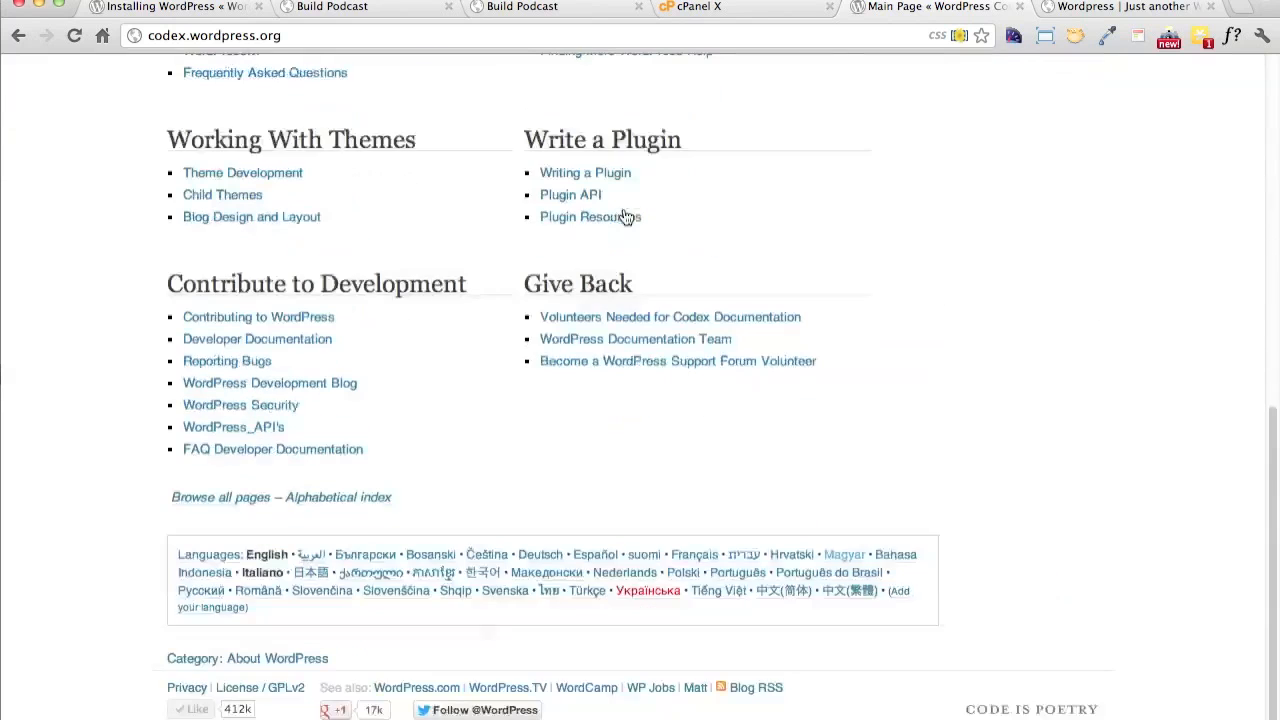
scroll(623, 207, up, 3)
scroll(623, 207, up, 5)
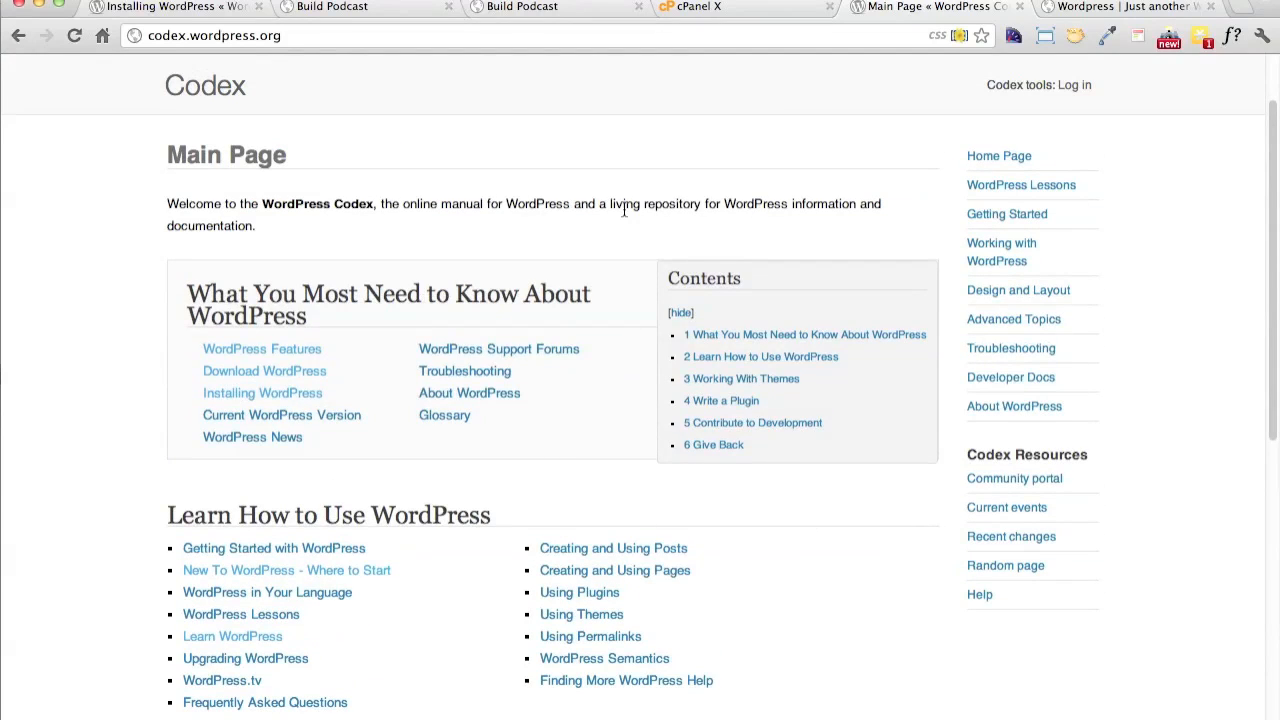
scroll(623, 207, up, 1)
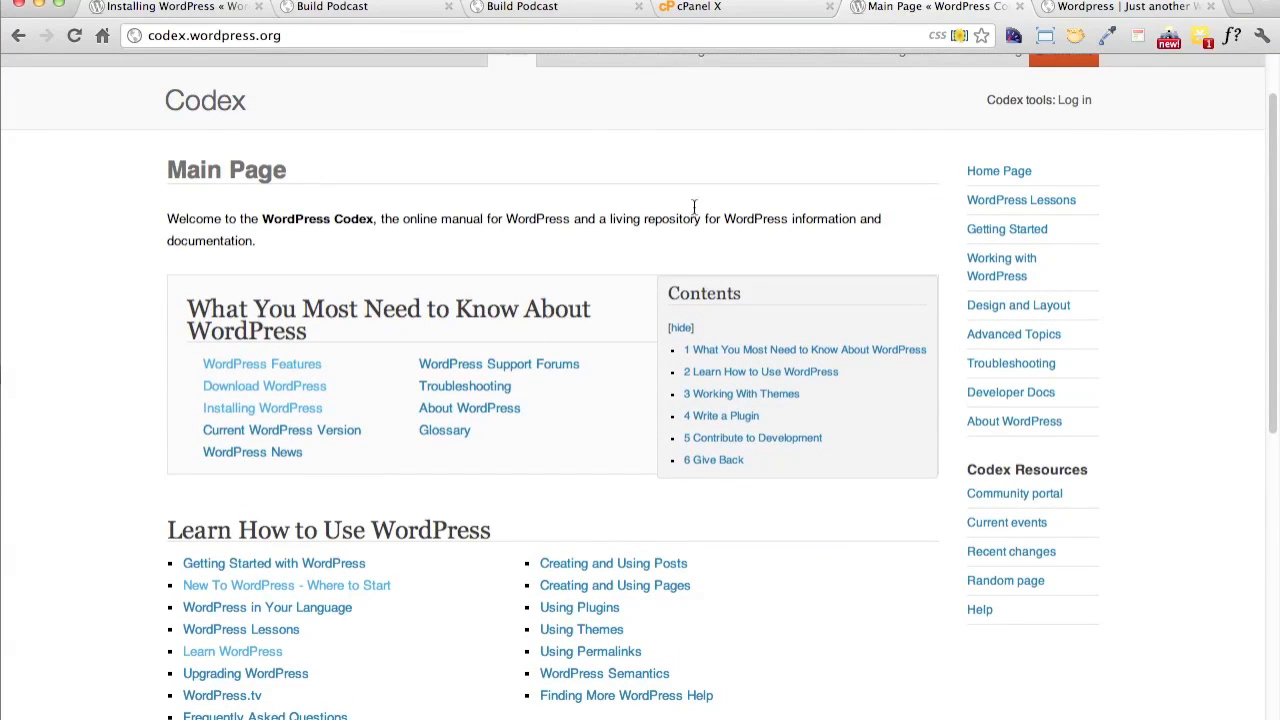
Open the Free Themes Directory on WordPress.org and look through its featured themes
scroll(698, 224, up, 2)
click(650, 131)
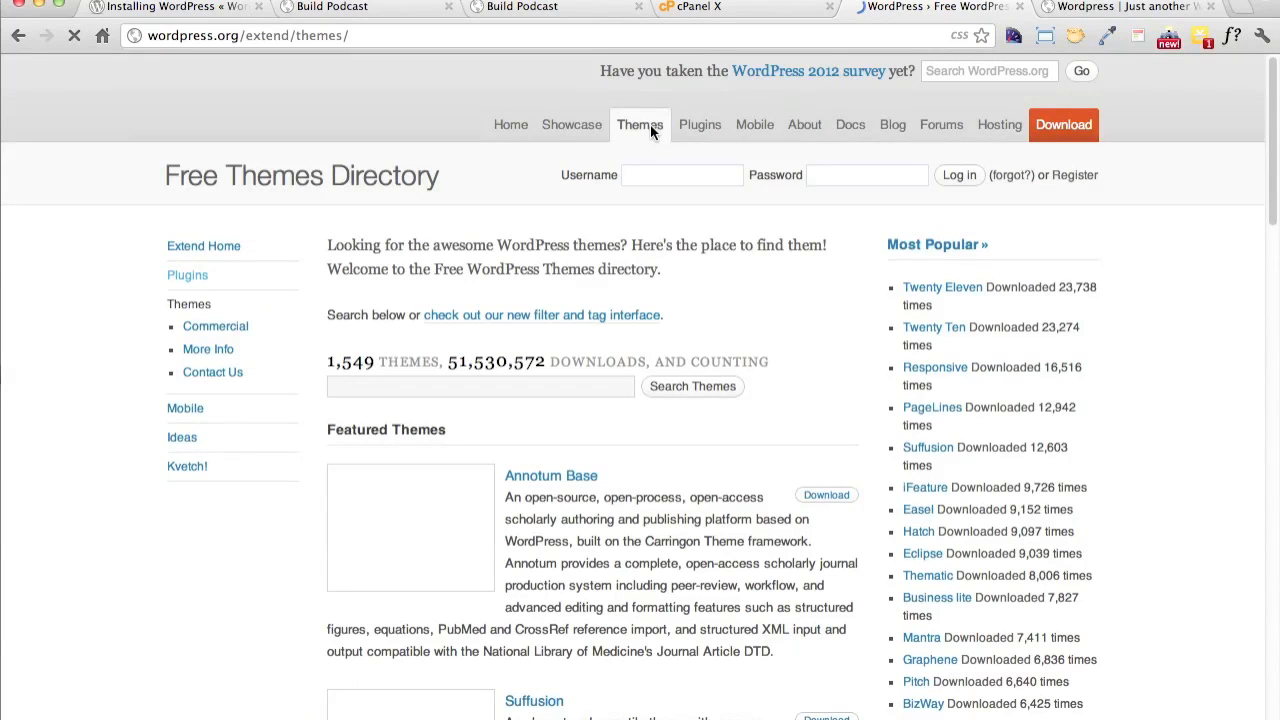
scroll(727, 450, down, 5)
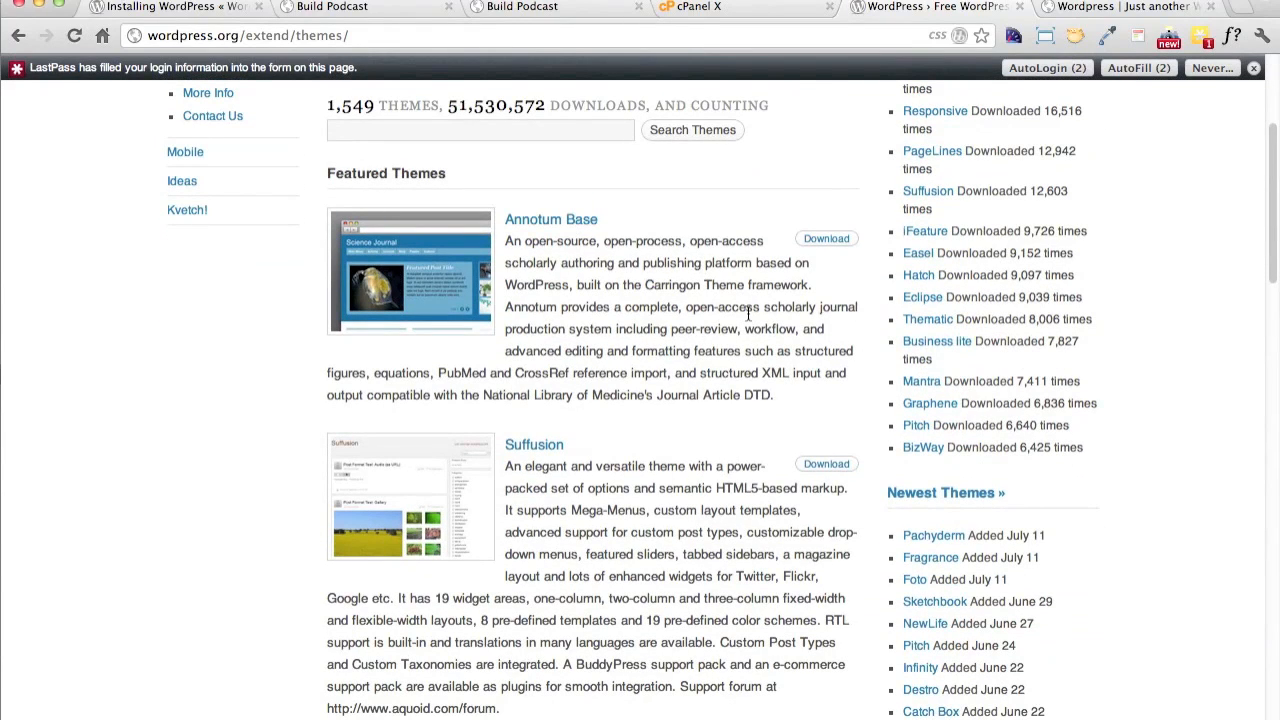
scroll(742, 335, up, 5)
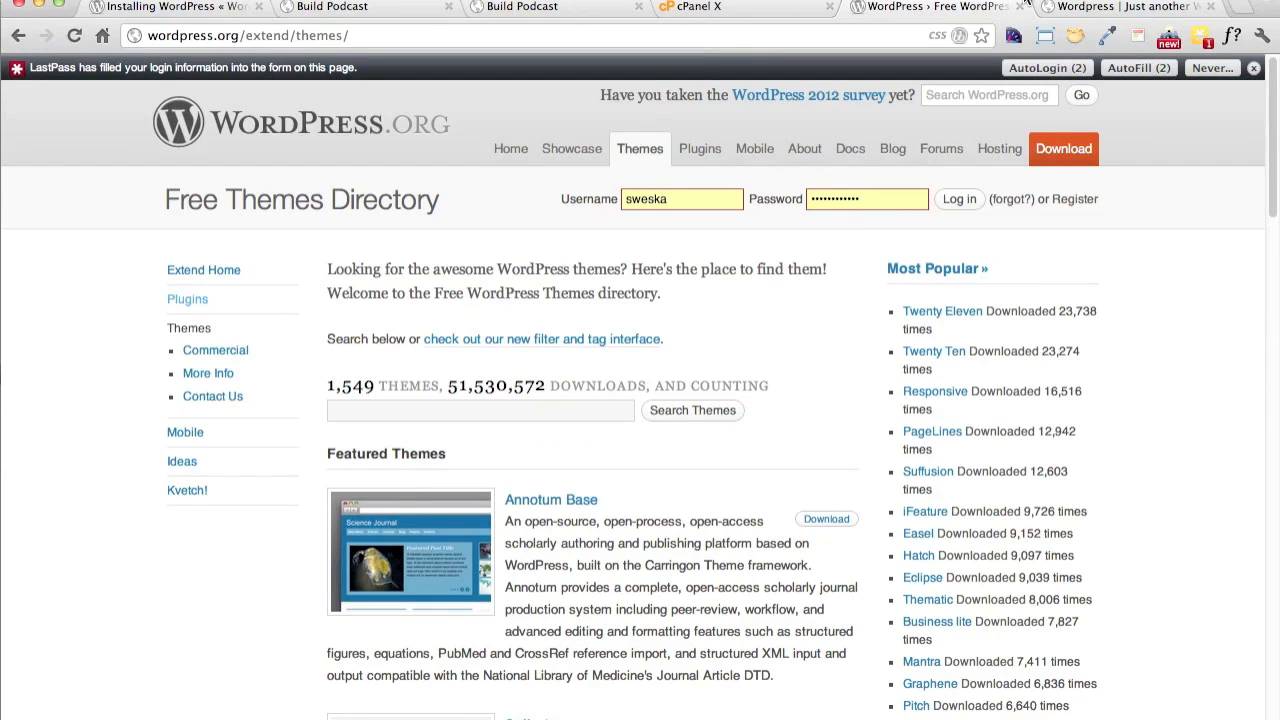
Open the Plugin Directory on WordPress.org and look through its featured plugins
click(691, 160)
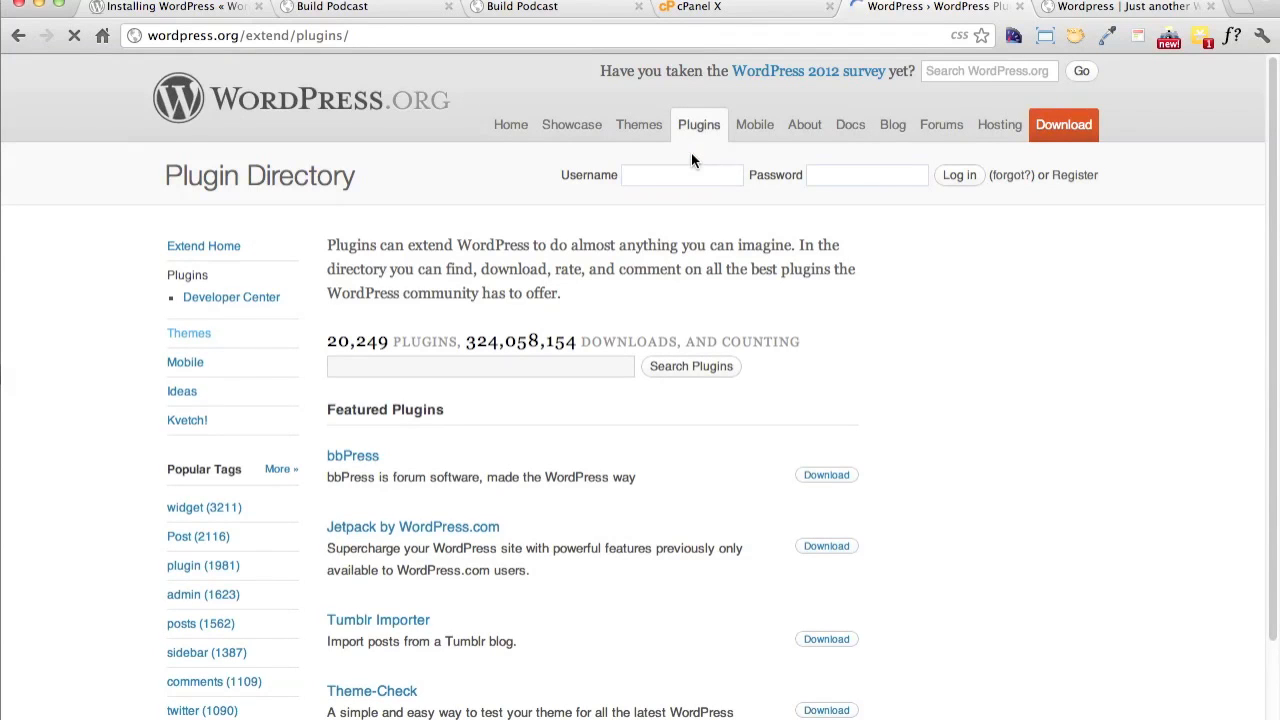
scroll(681, 530, down, 5)
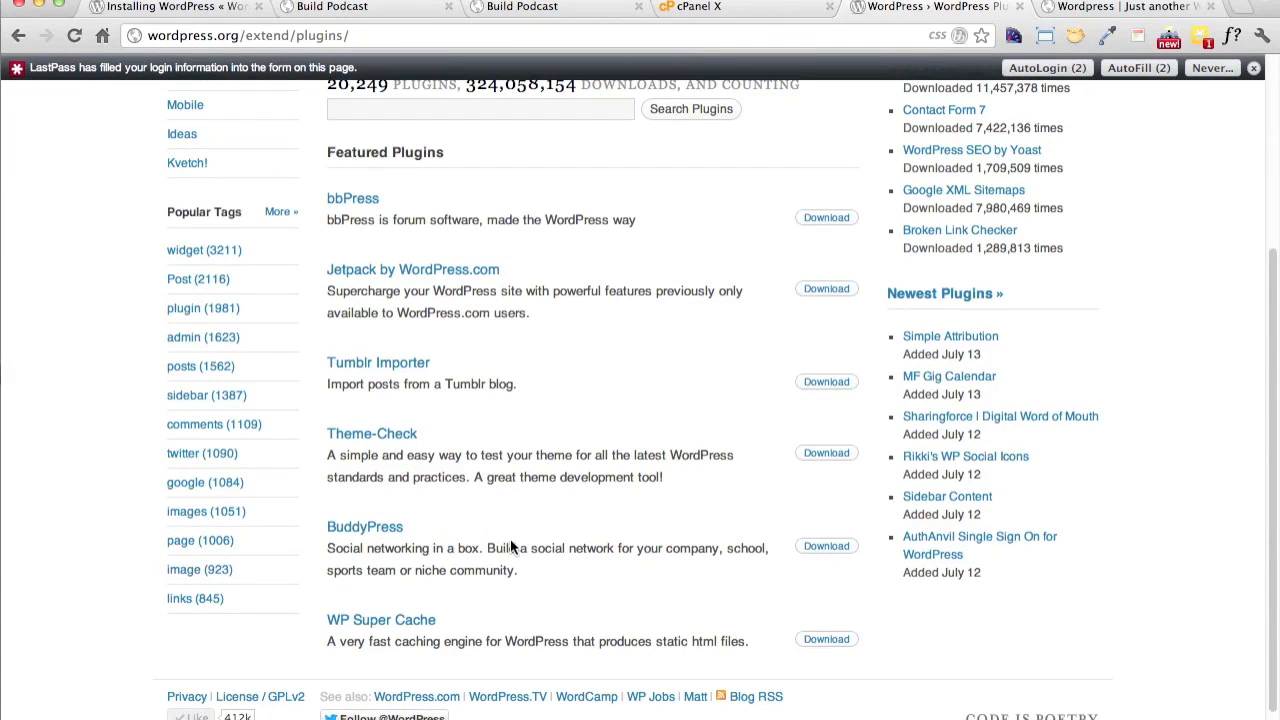
scroll(672, 523, up, 6)
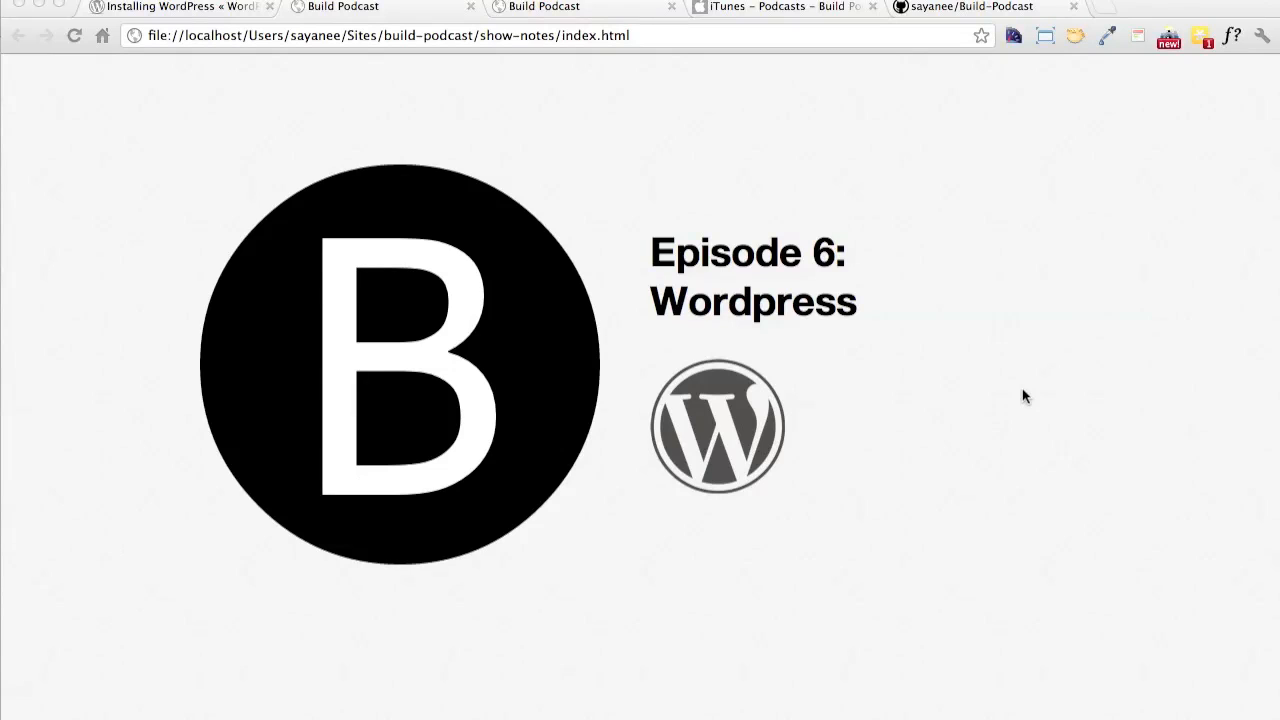
click(575, 10)
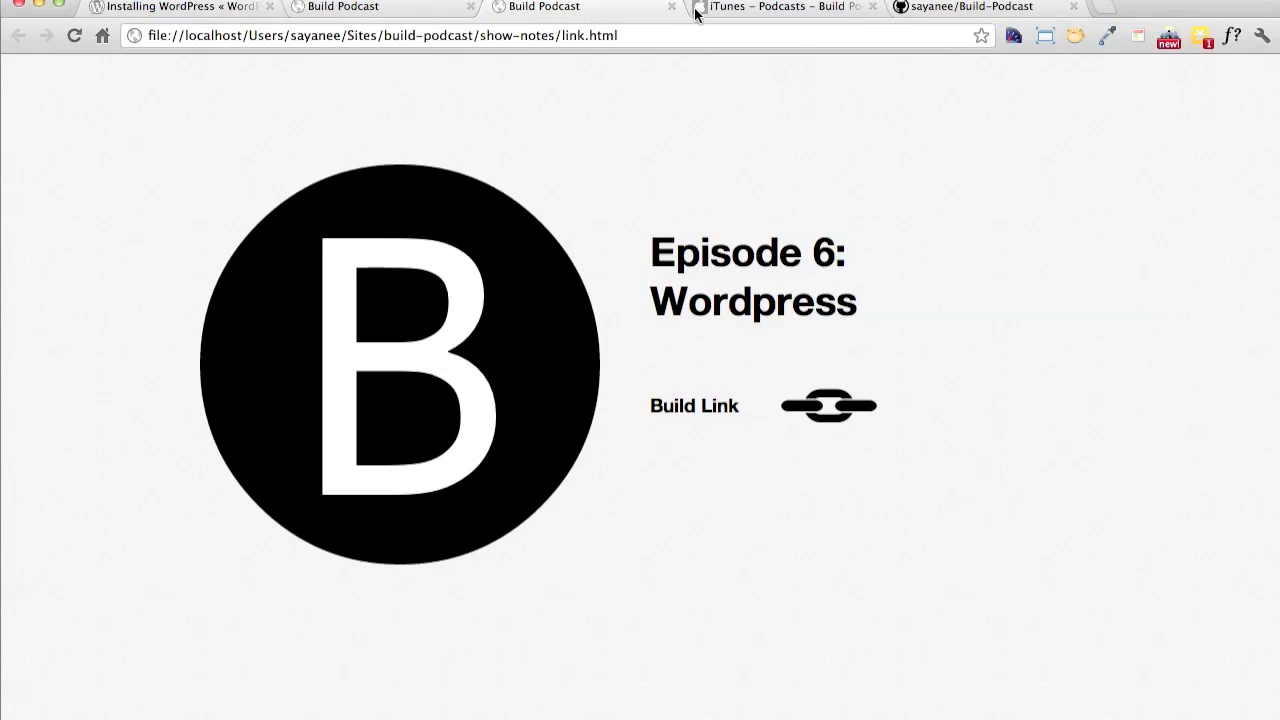
click(821, 10)
click(809, 39)
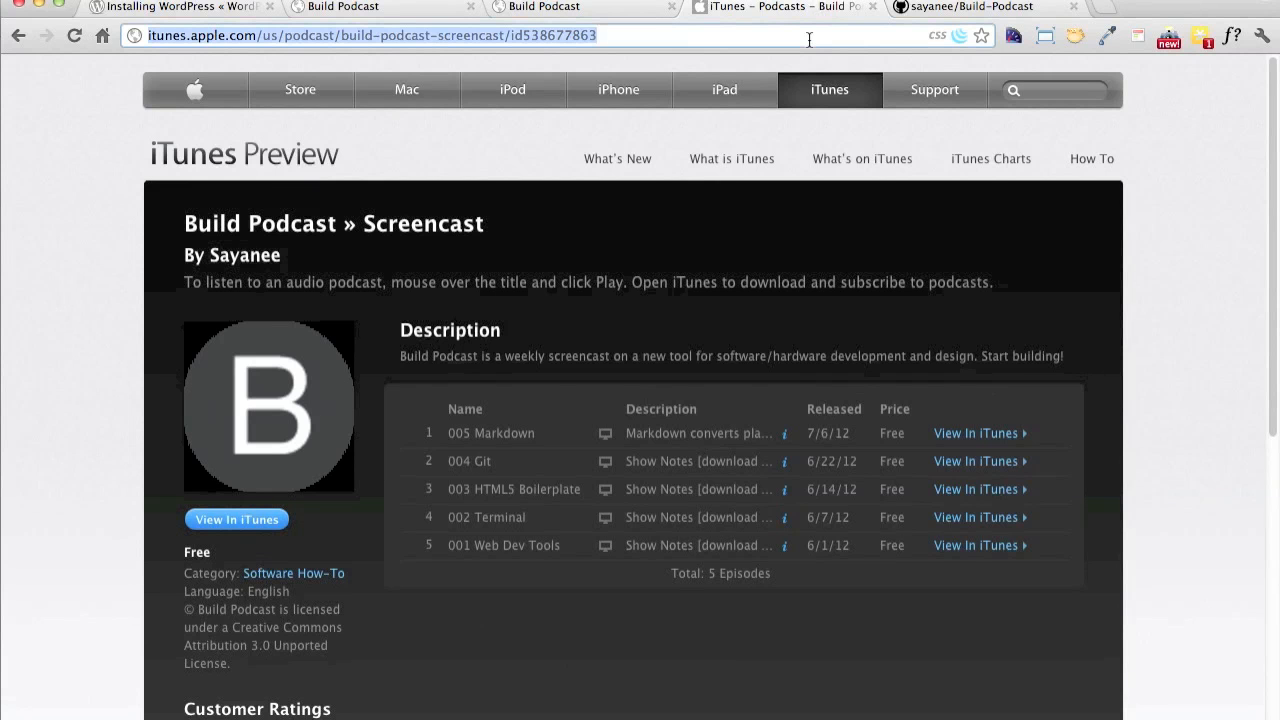
text(the)
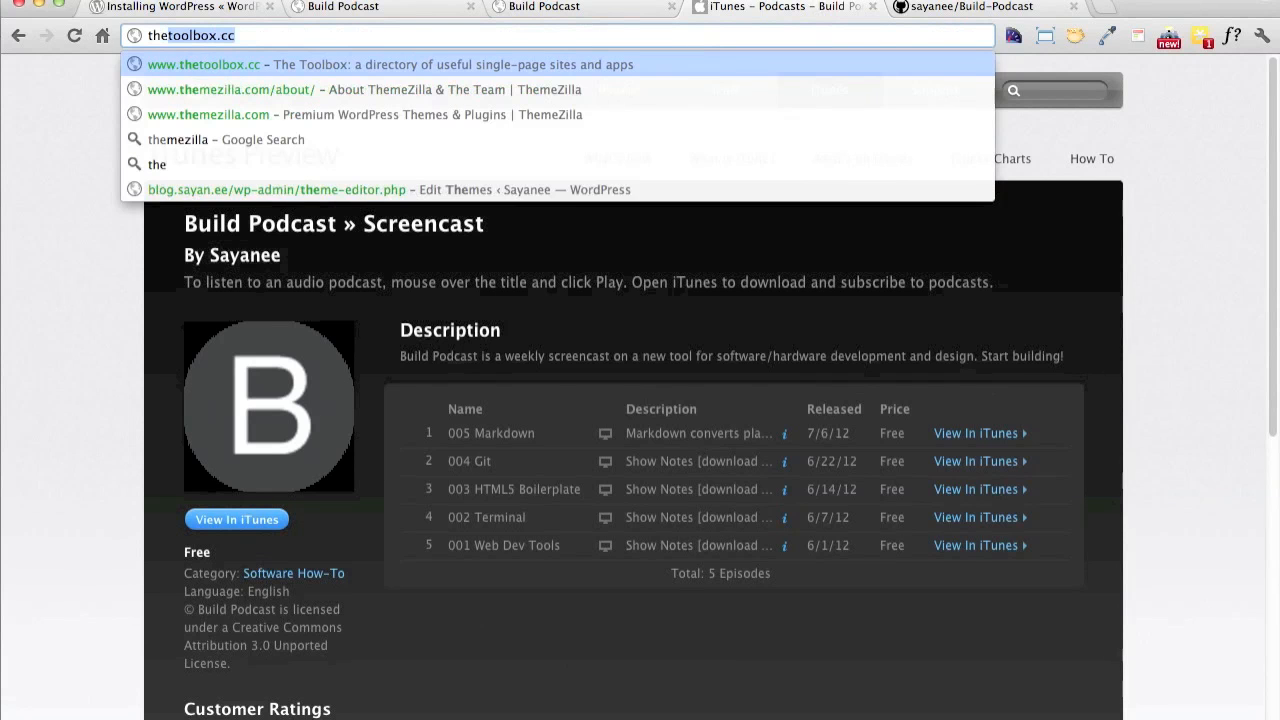
key(Return)
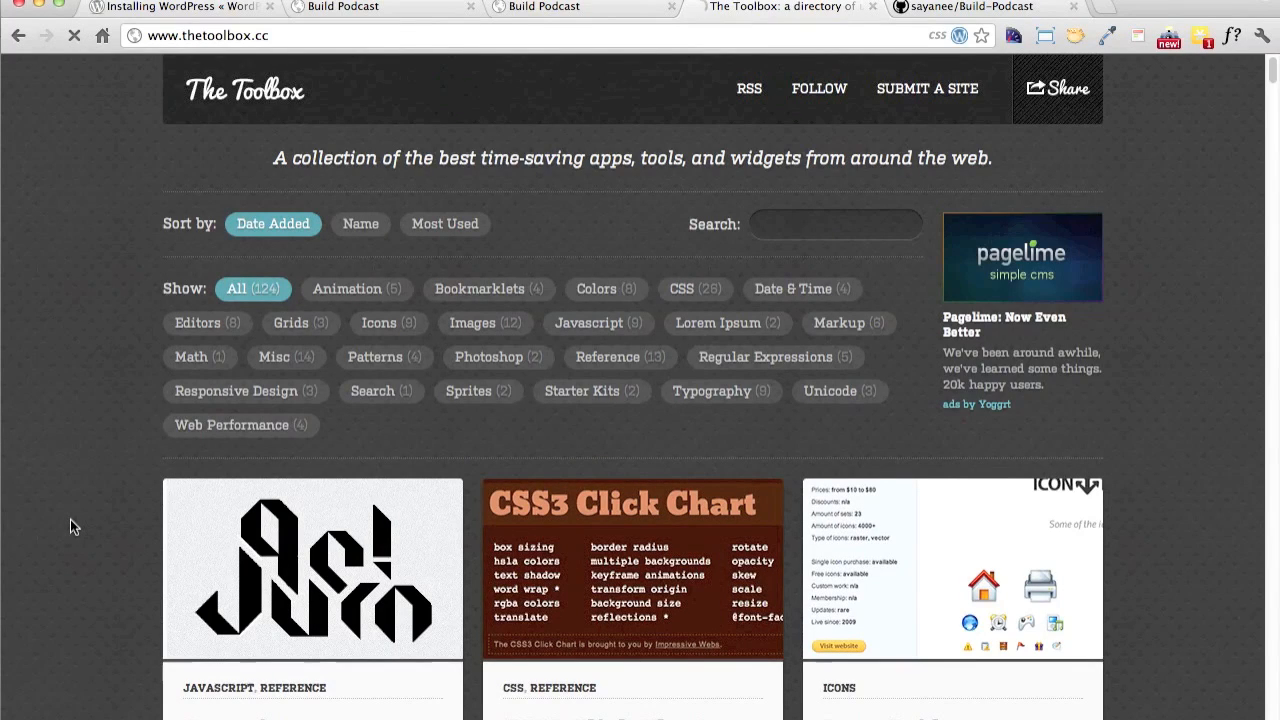
Browse the tools listed on The Toolbox and filter them by Starter Kits to examine that category's entries
scroll(70, 526, down, 8)
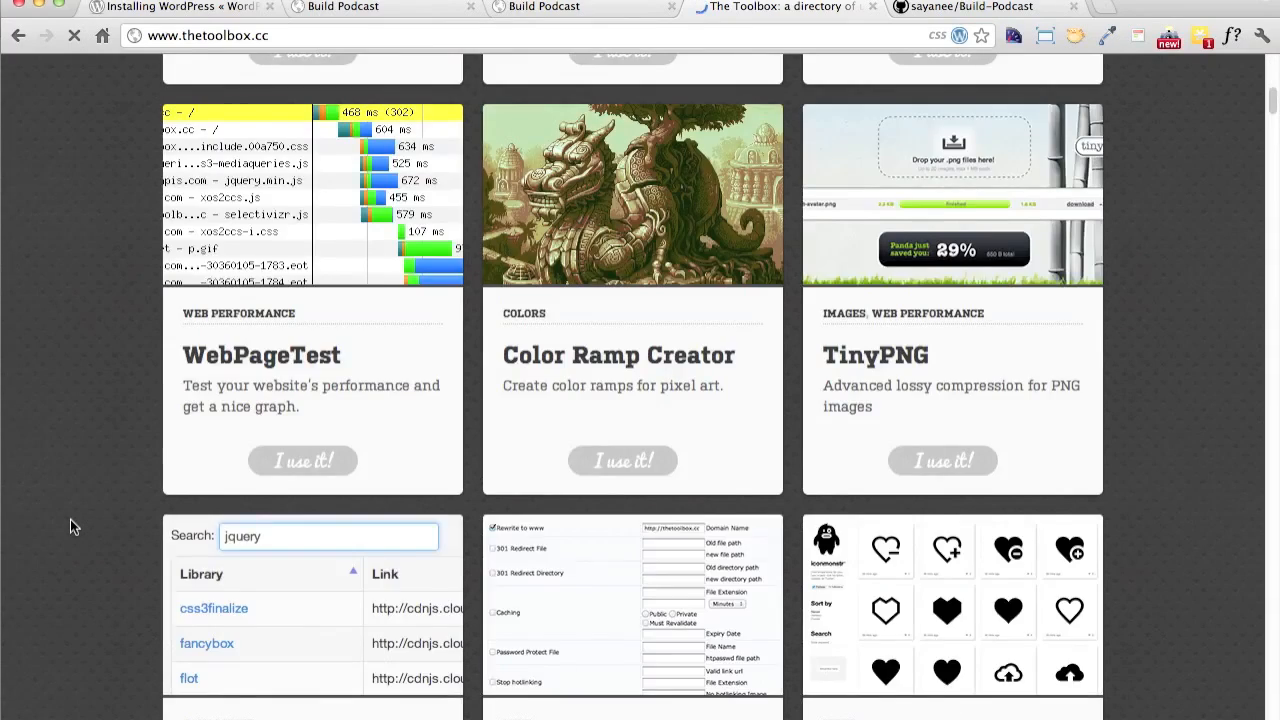
scroll(70, 526, down, 10)
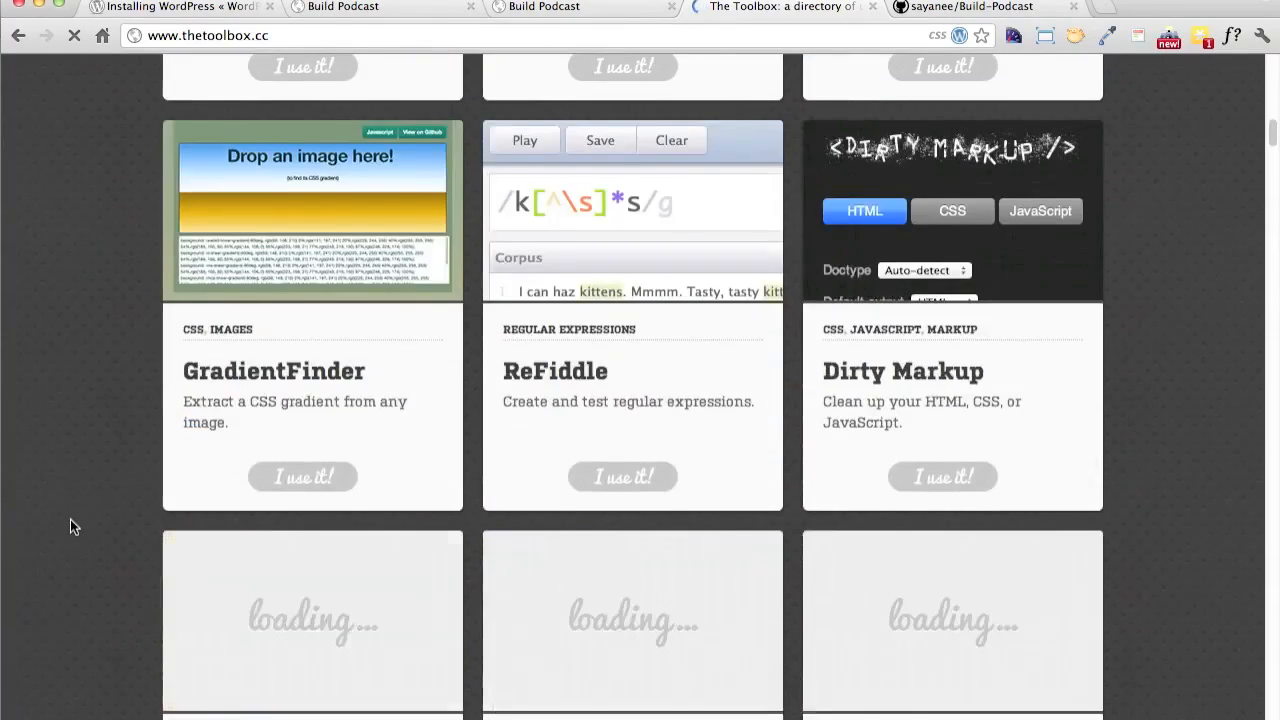
scroll(70, 520, up, 15)
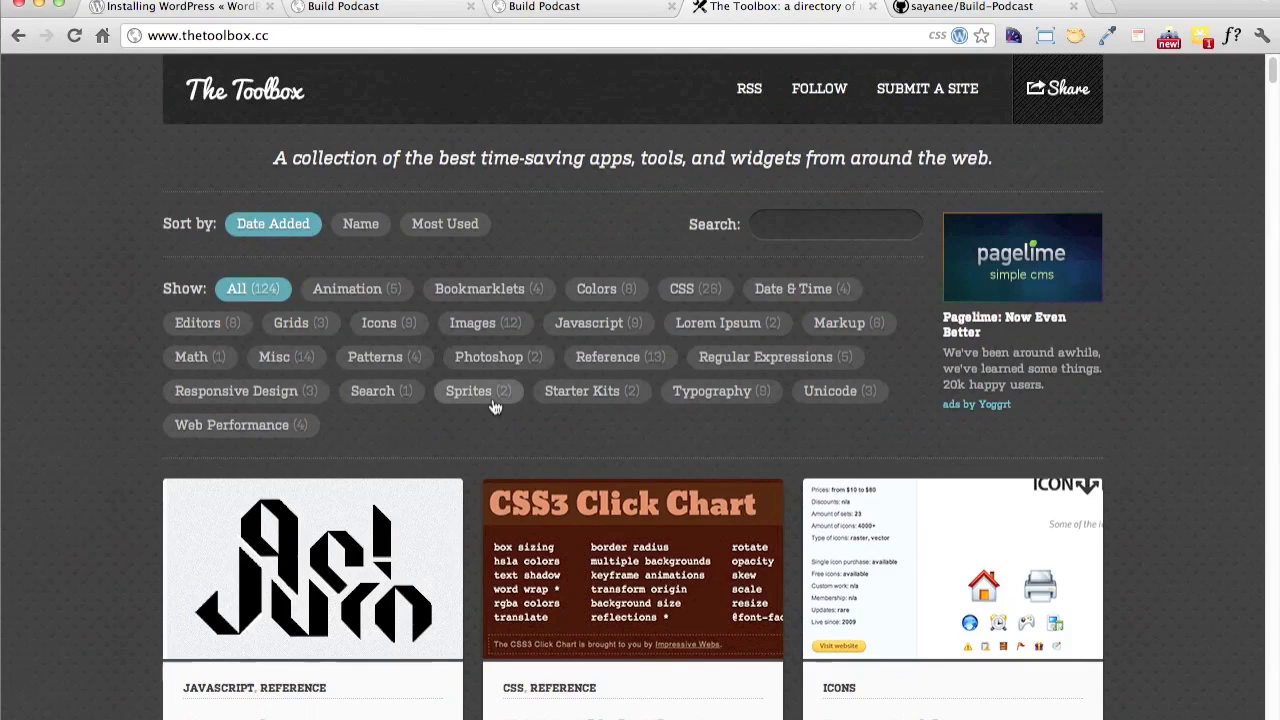
click(480, 392)
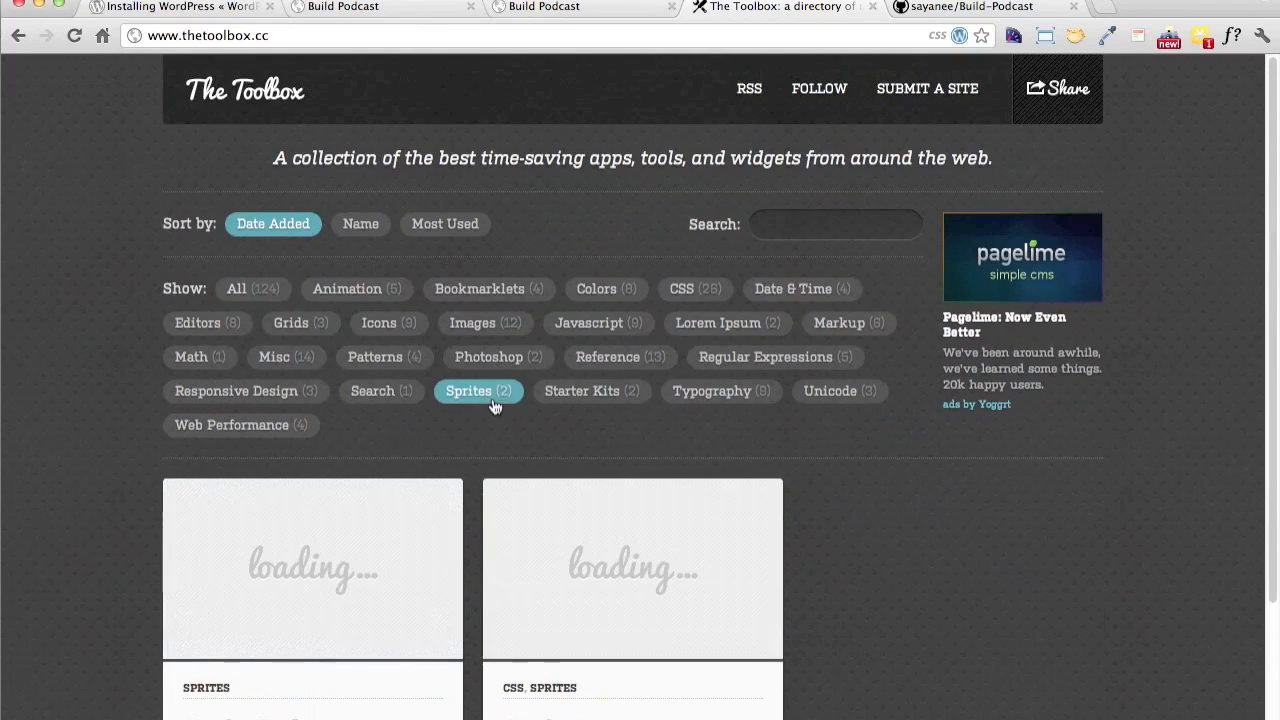
click(594, 394)
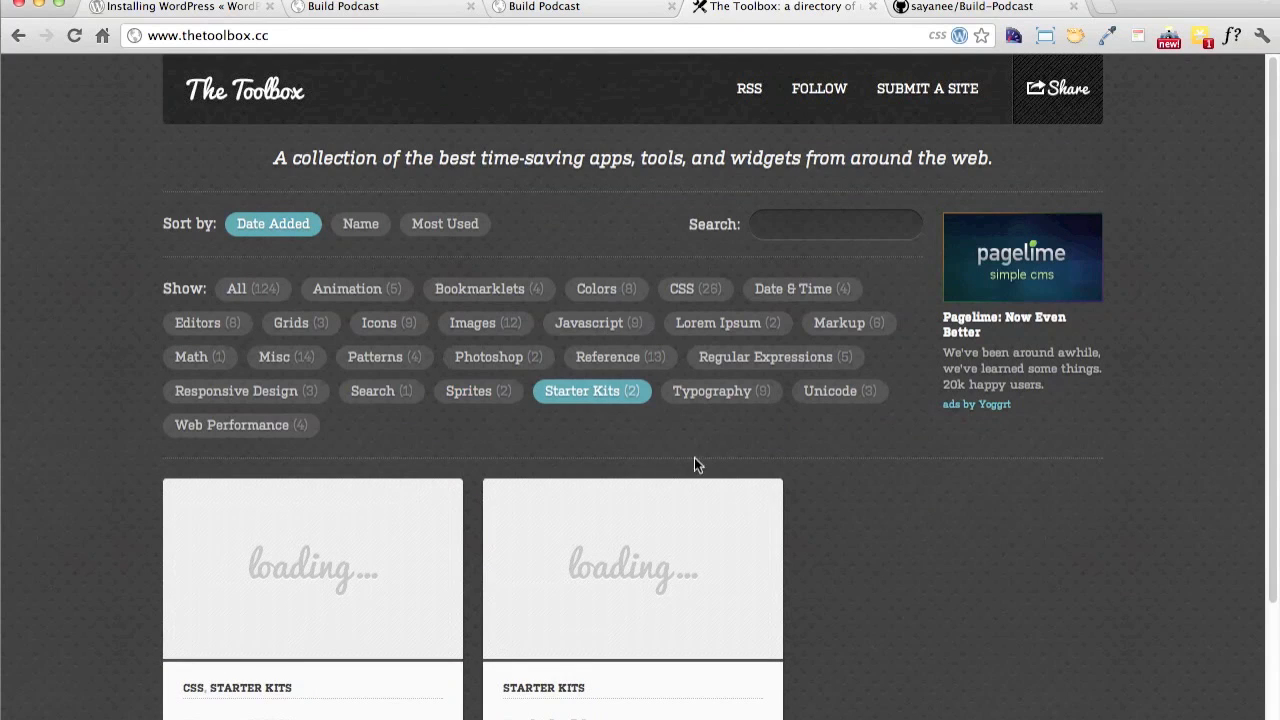
scroll(882, 440, down, 3)
scroll(882, 440, down, 3)
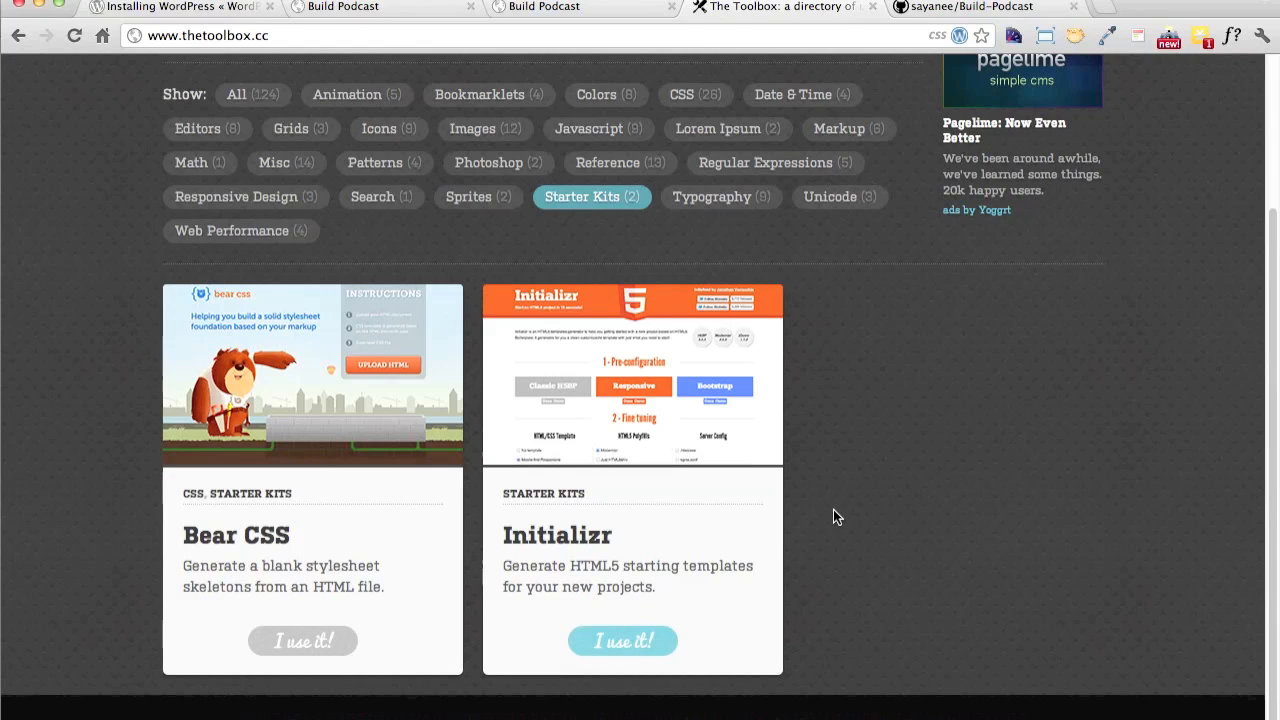
scroll(833, 517, up, 4)
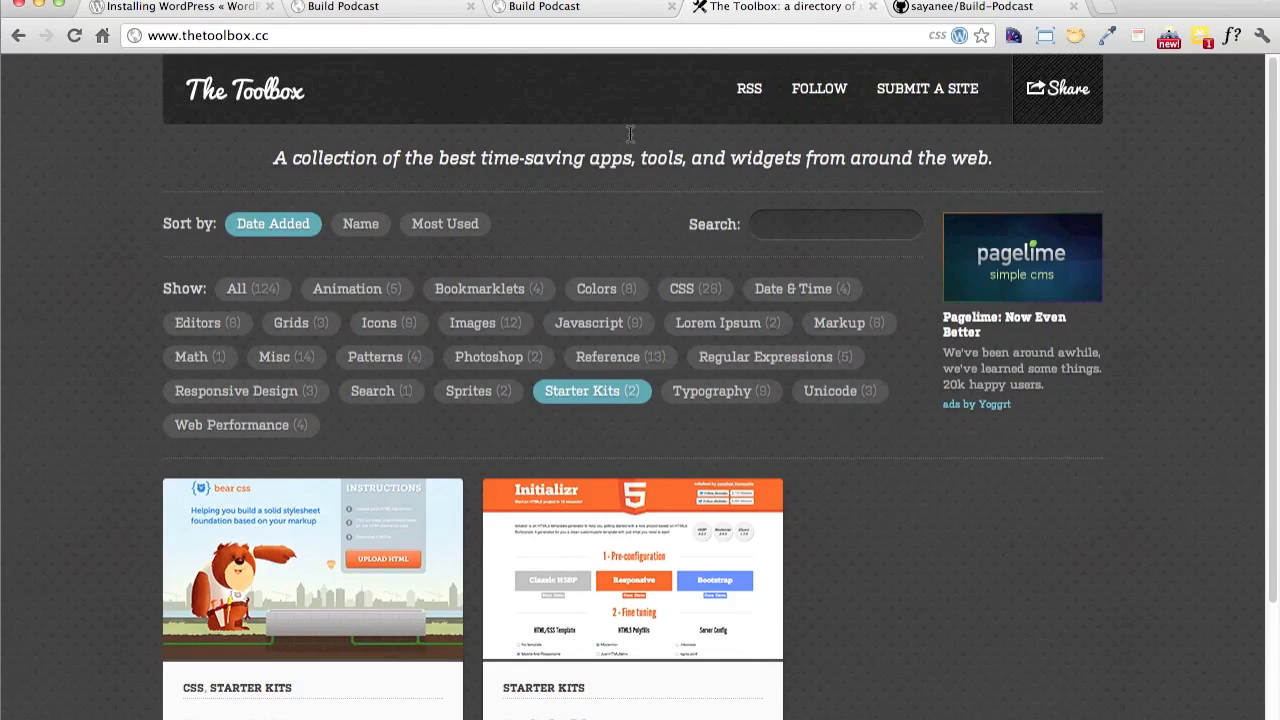
click(585, 33)
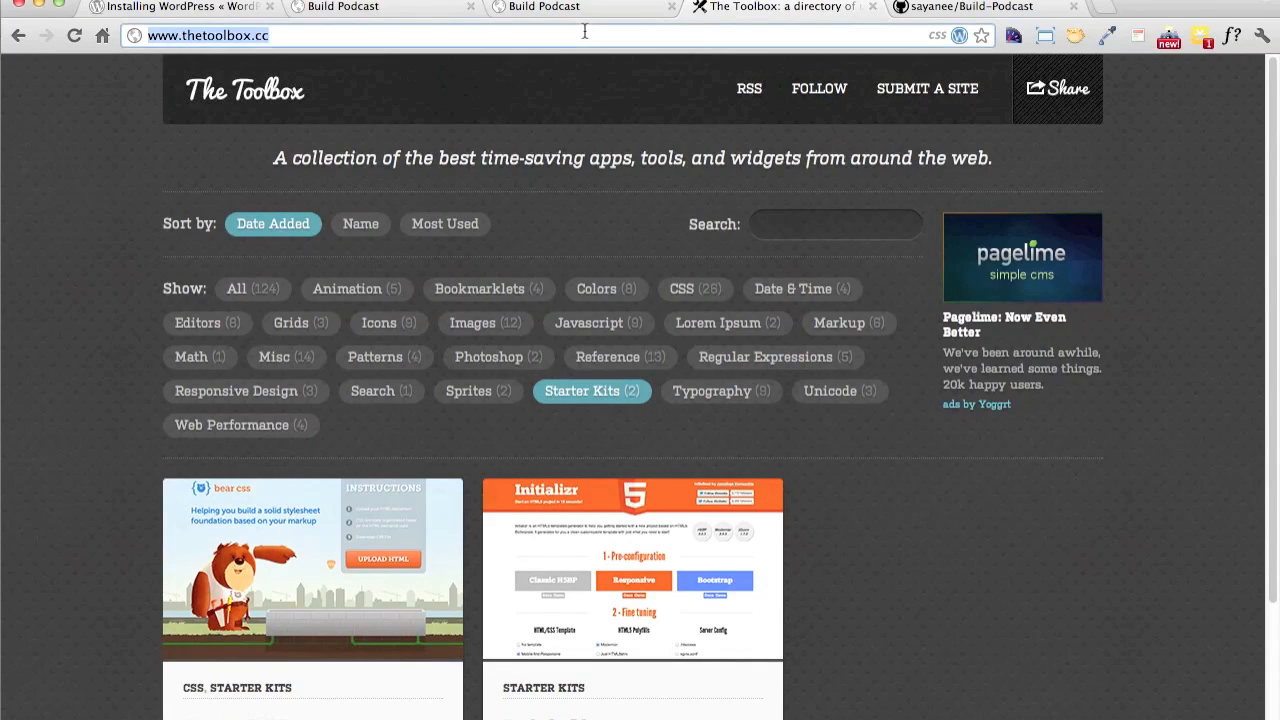
text(twi)
key(Down)
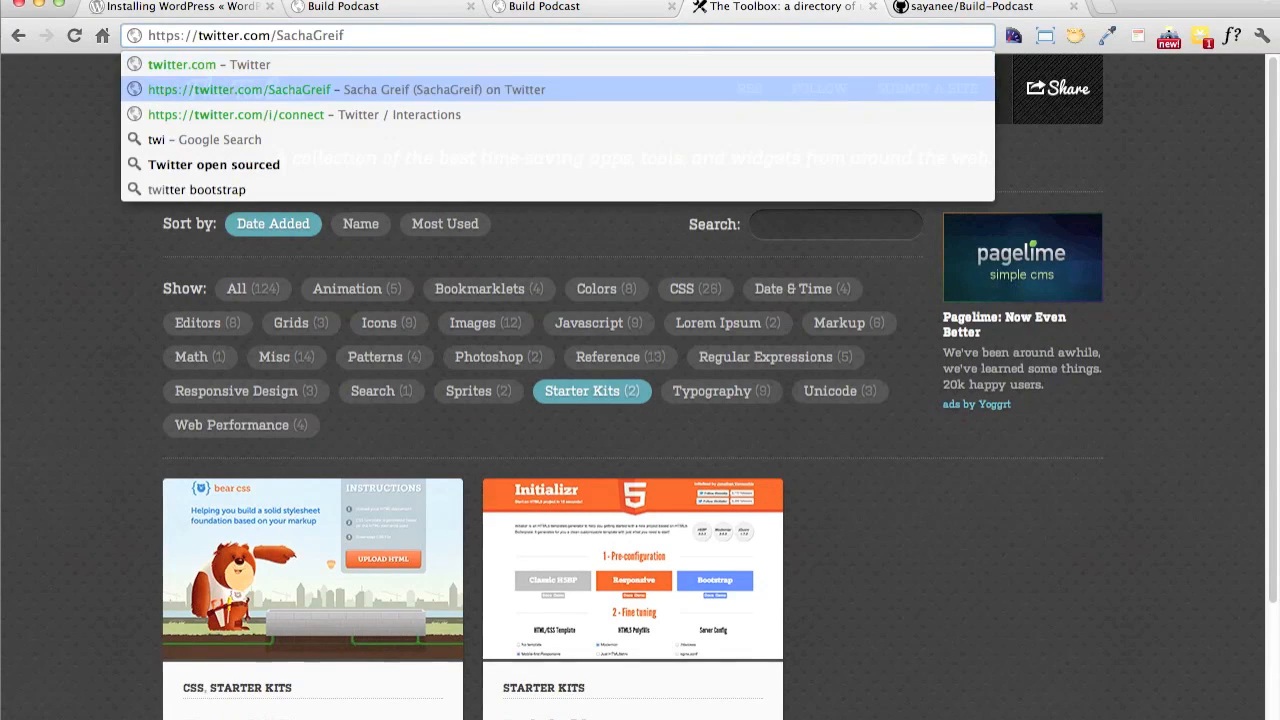
key(Return)
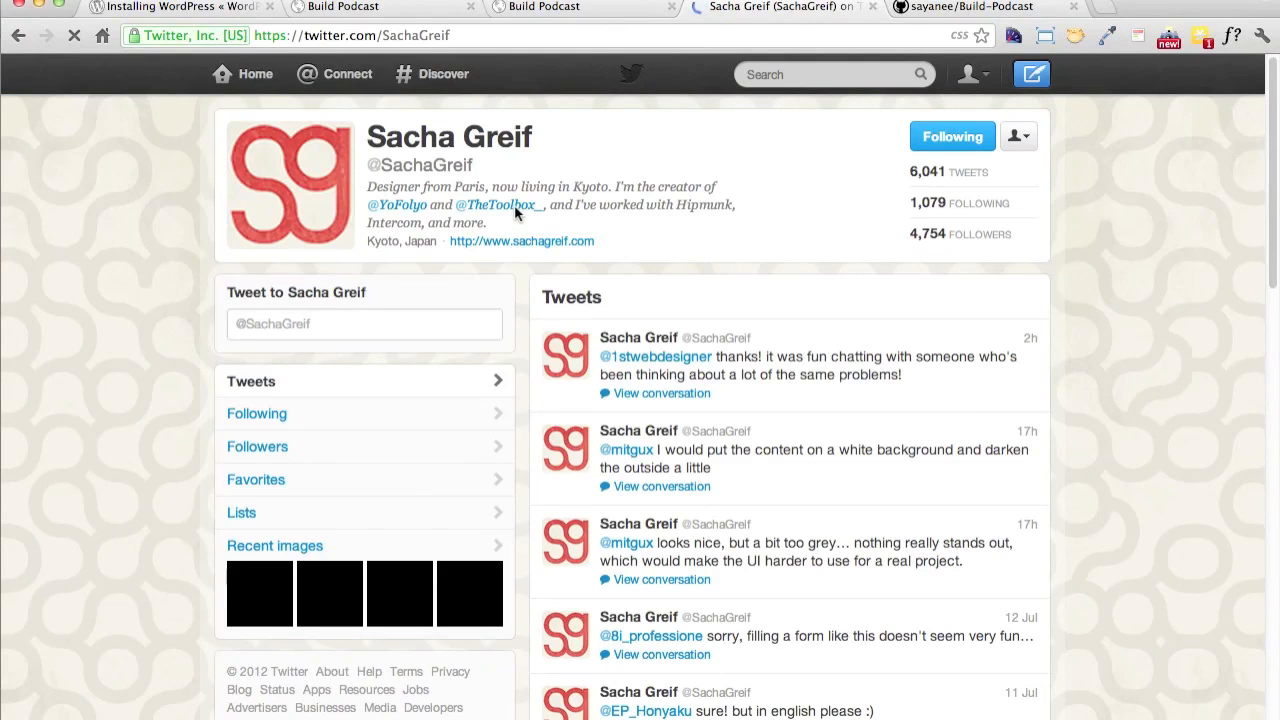
click(514, 208)
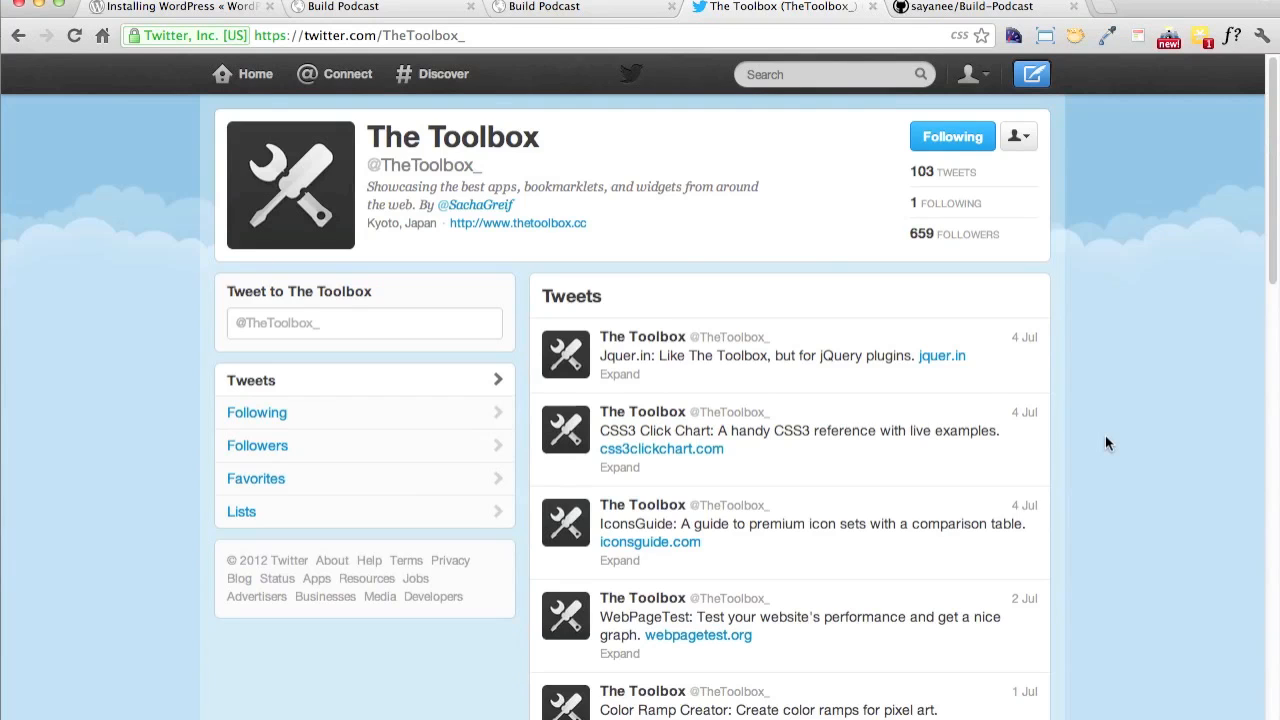
scroll(1106, 442, down, 10)
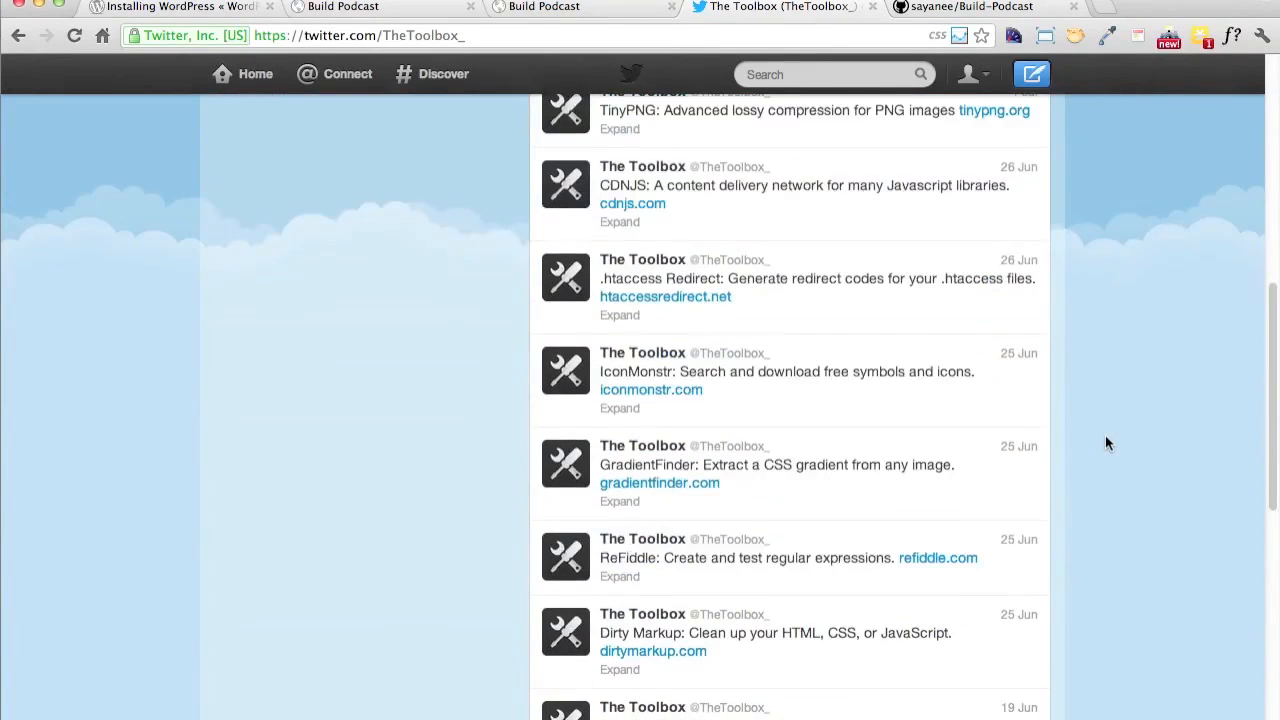
scroll(1106, 442, down, 4)
scroll(1106, 442, up, 8)
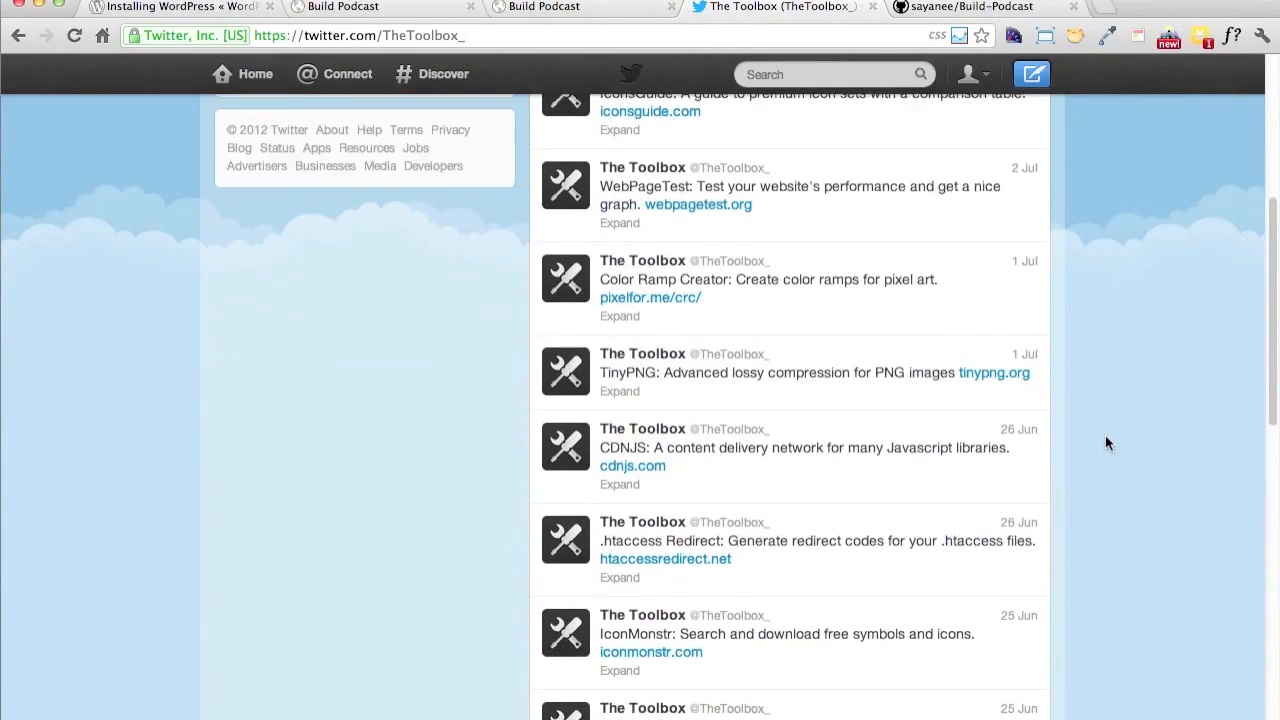
scroll(1105, 443, up, 7)
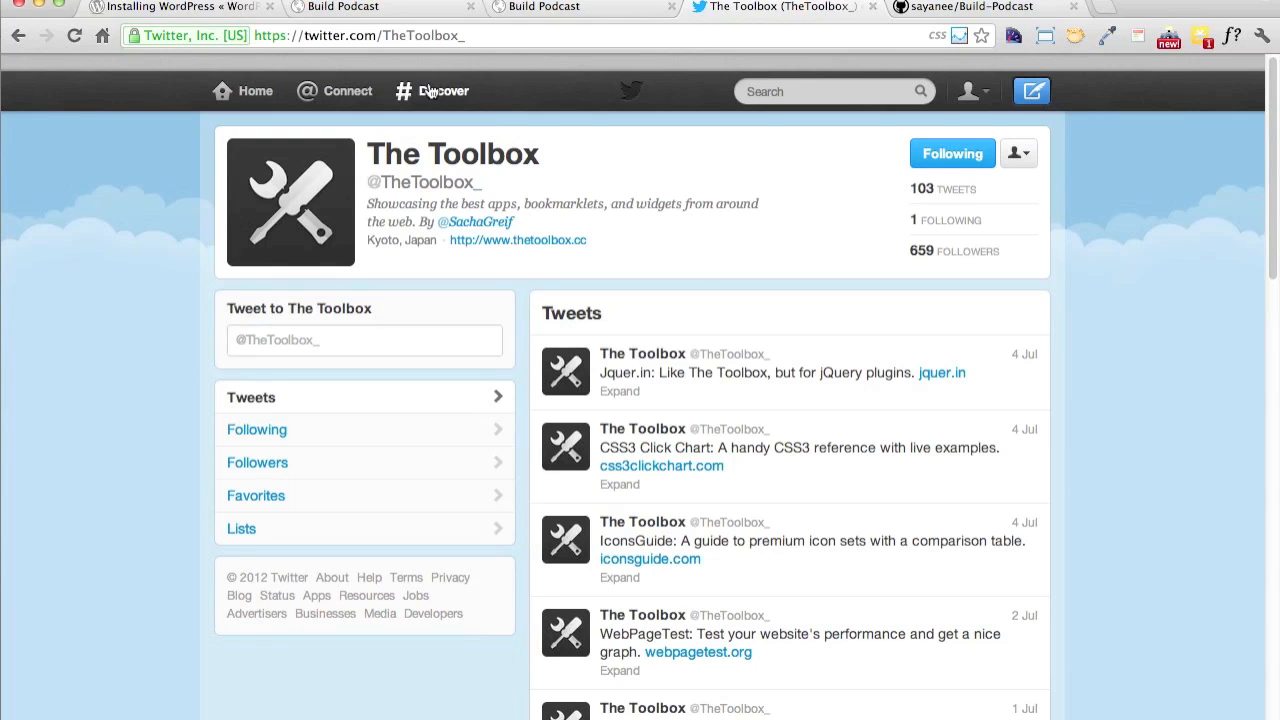
key(super+w)
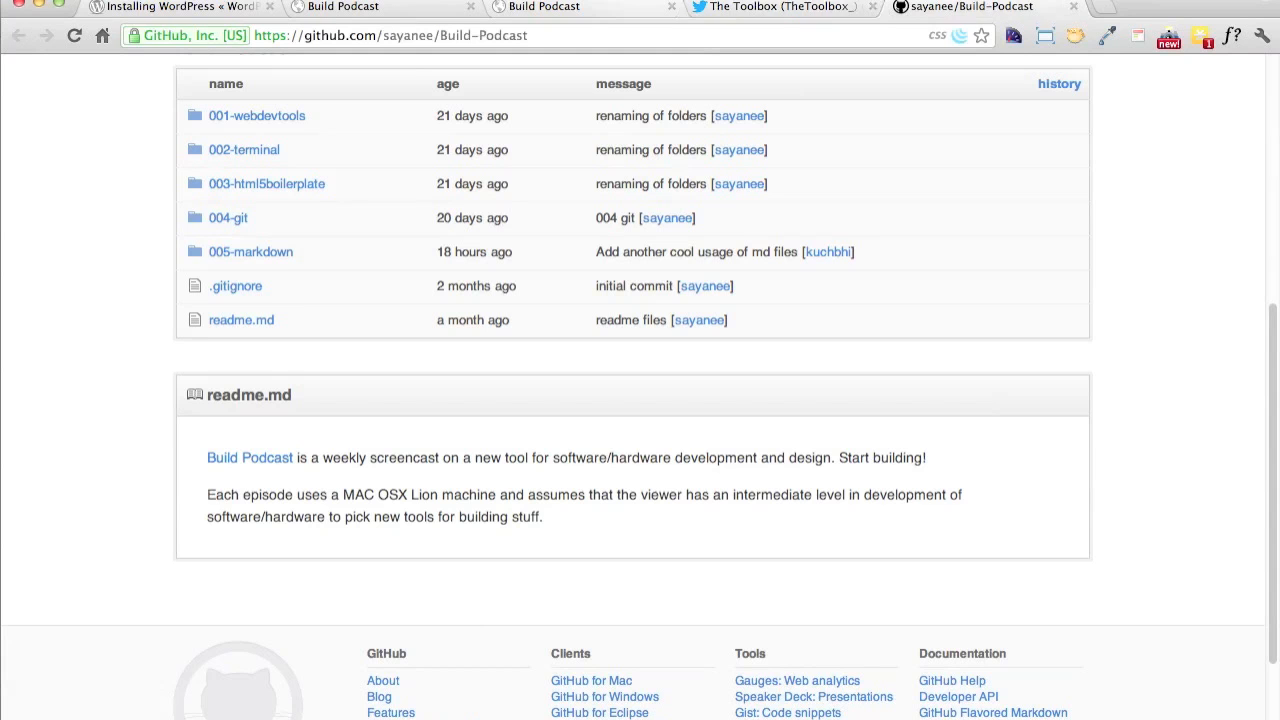
click(627, 14)
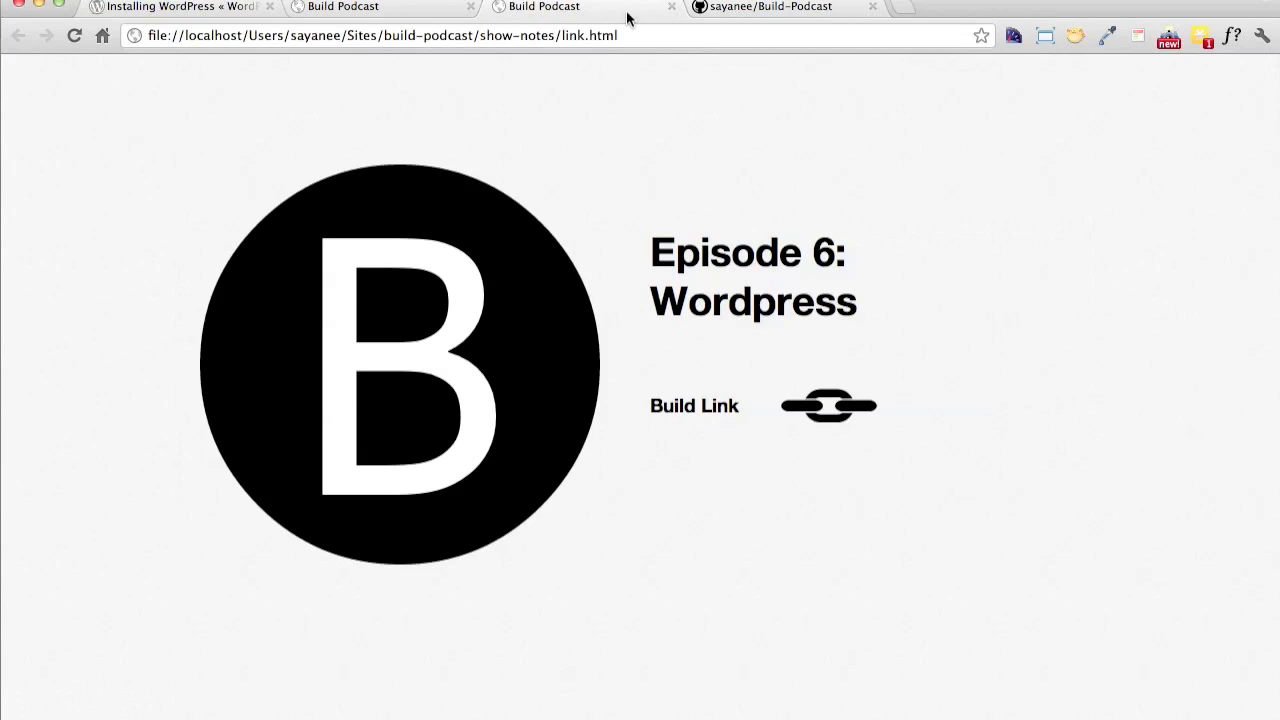
Load build-podcast.com in place of the Build-Podcast GitHub repository page
click(733, 14)
click(728, 36)
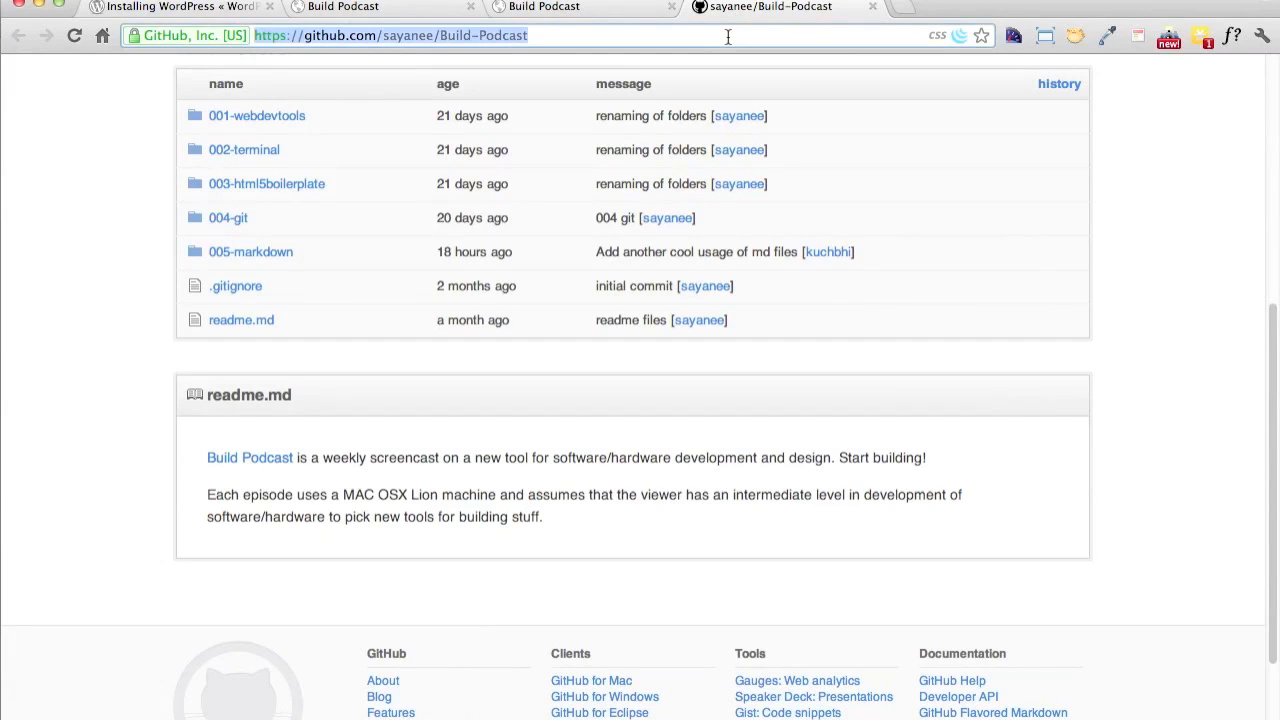
text(build-podcast.com)
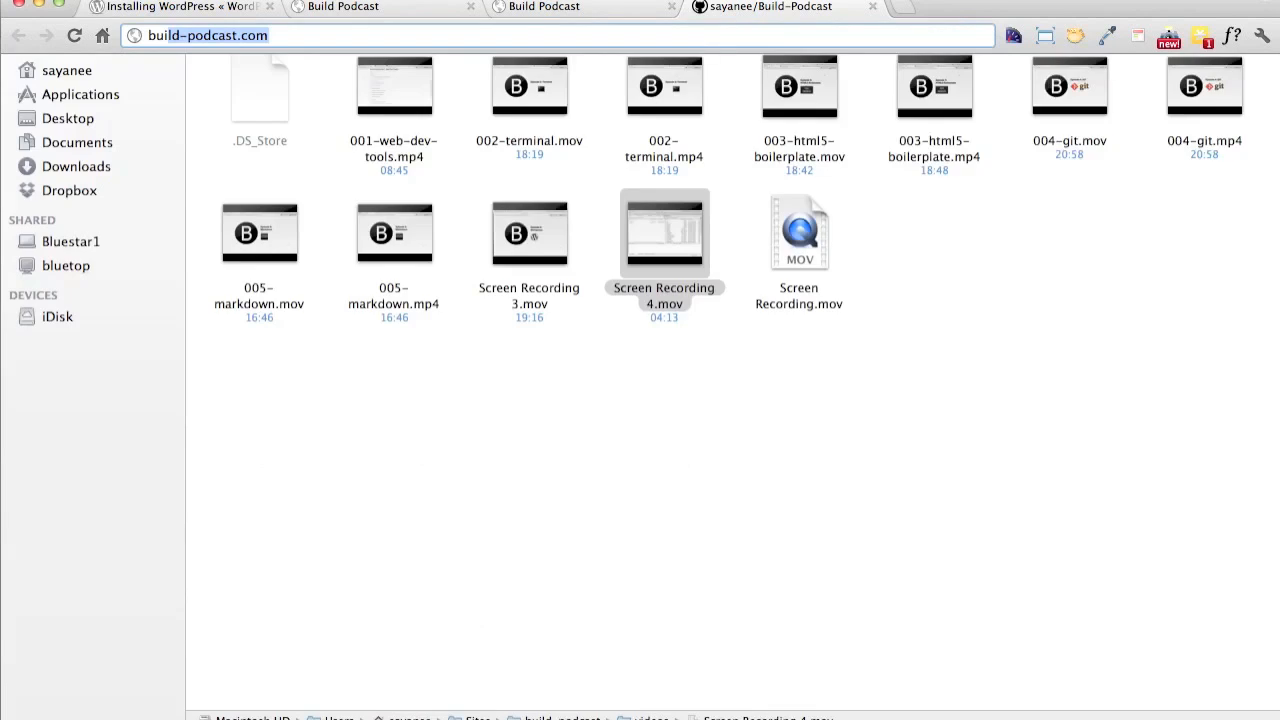
key(Return)
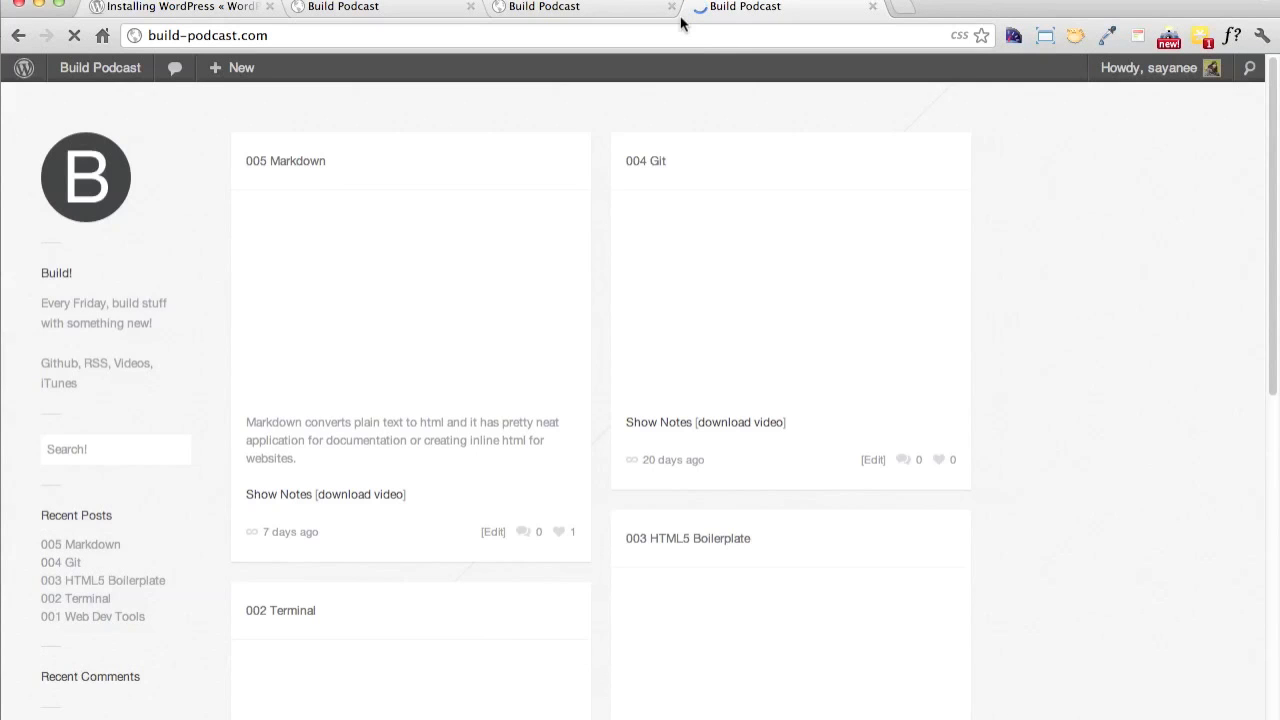
Open the podcast site's Github link in a new tab and look through the Build-Podcast repository's folders and readme
right_click(72, 370)
click(211, 260)
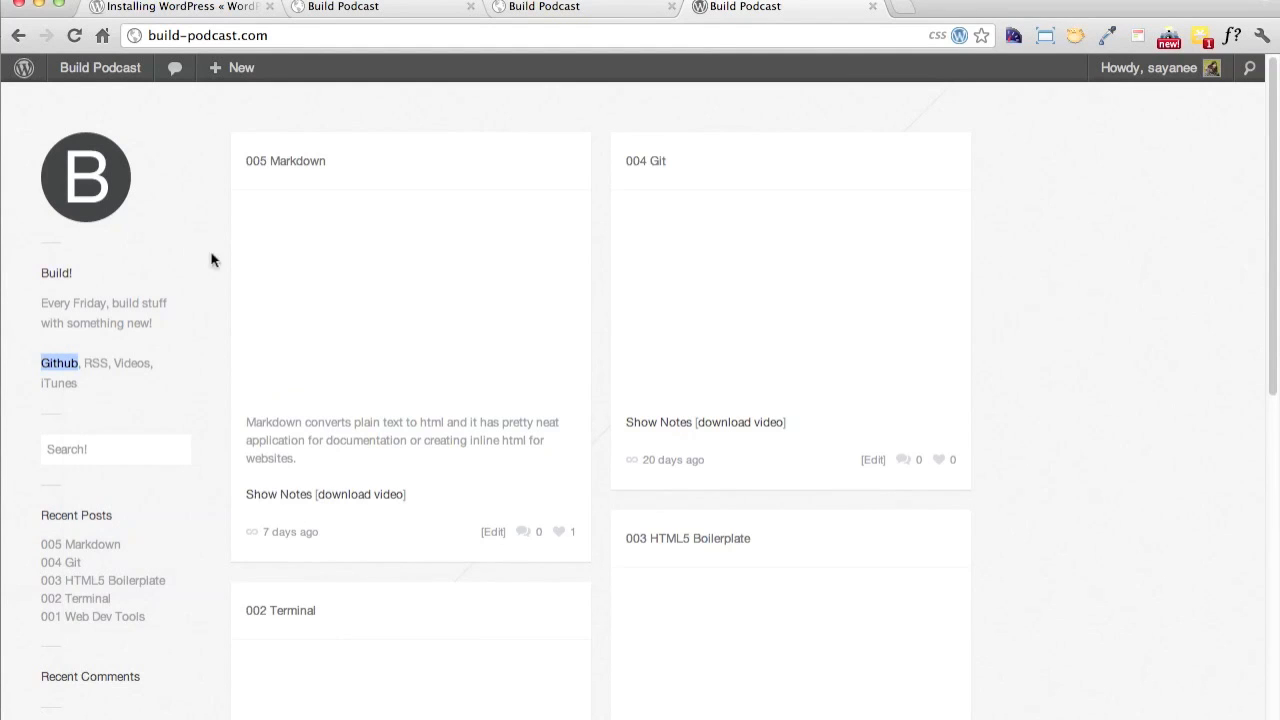
click(930, 8)
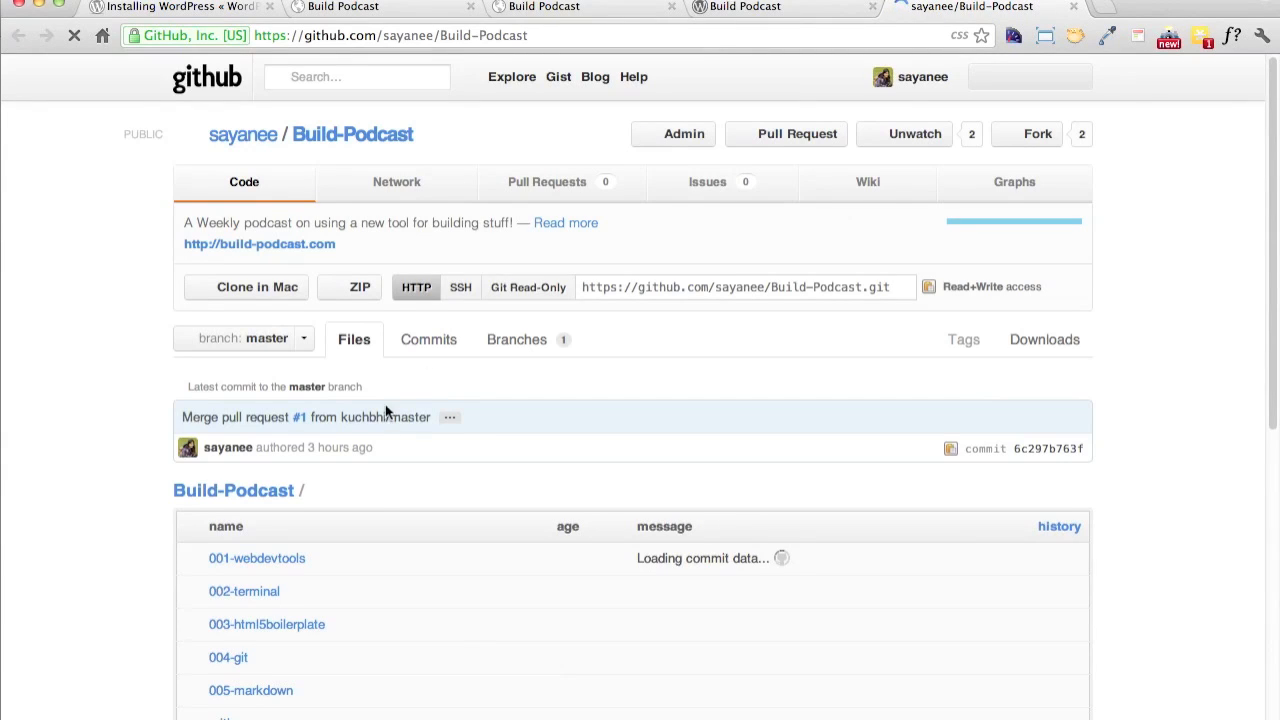
scroll(157, 480, down, 5)
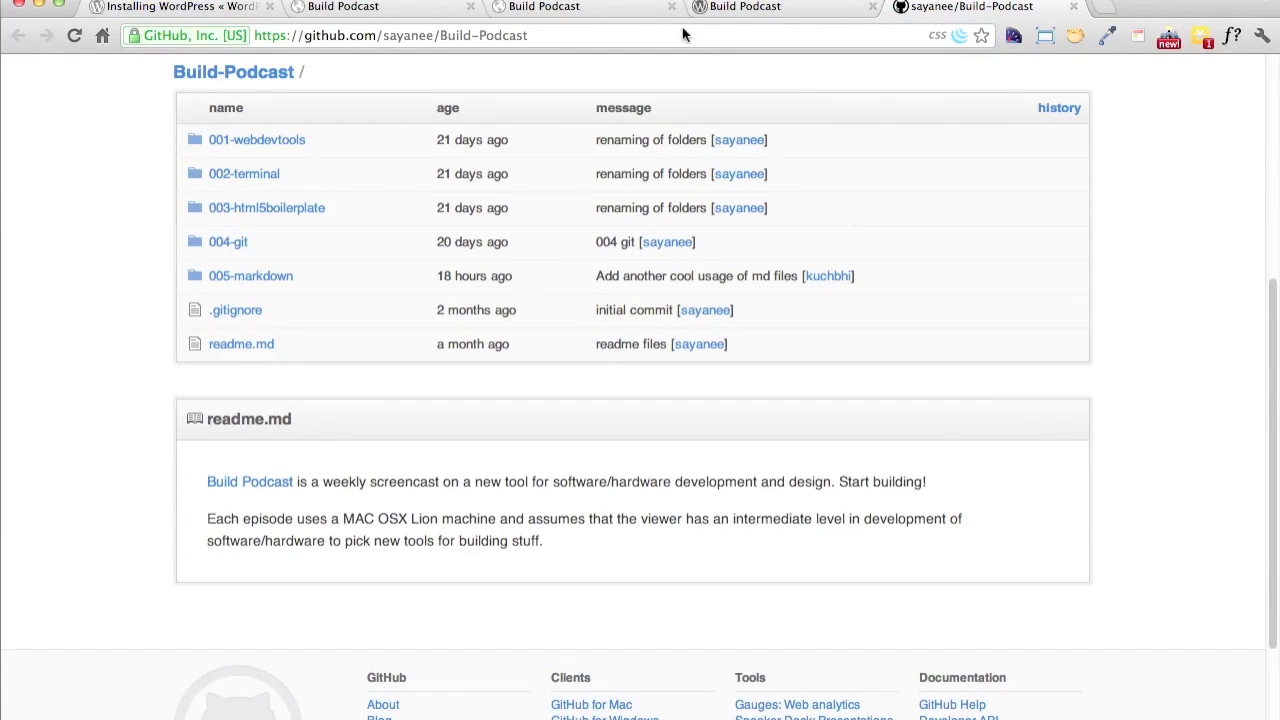
View the podcast's iTunes page from the link on the Build Podcast site and reload build-podcast.com in its place
click(745, 7)
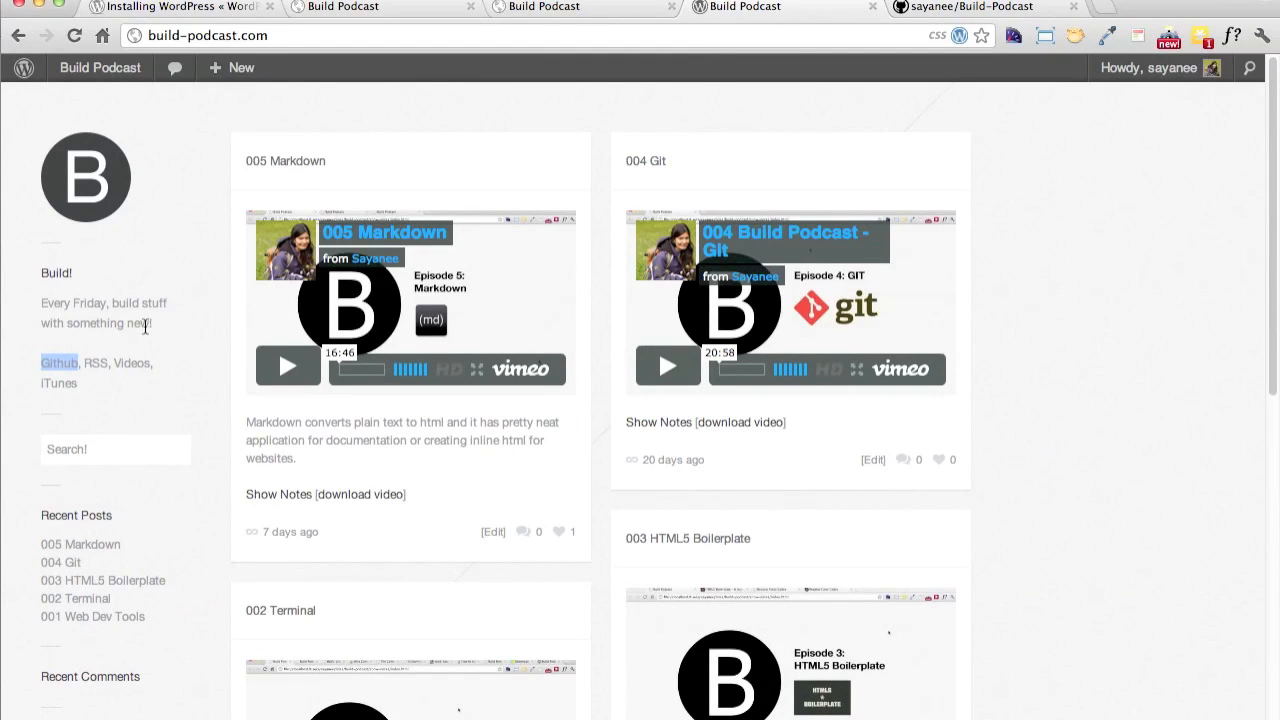
click(63, 386)
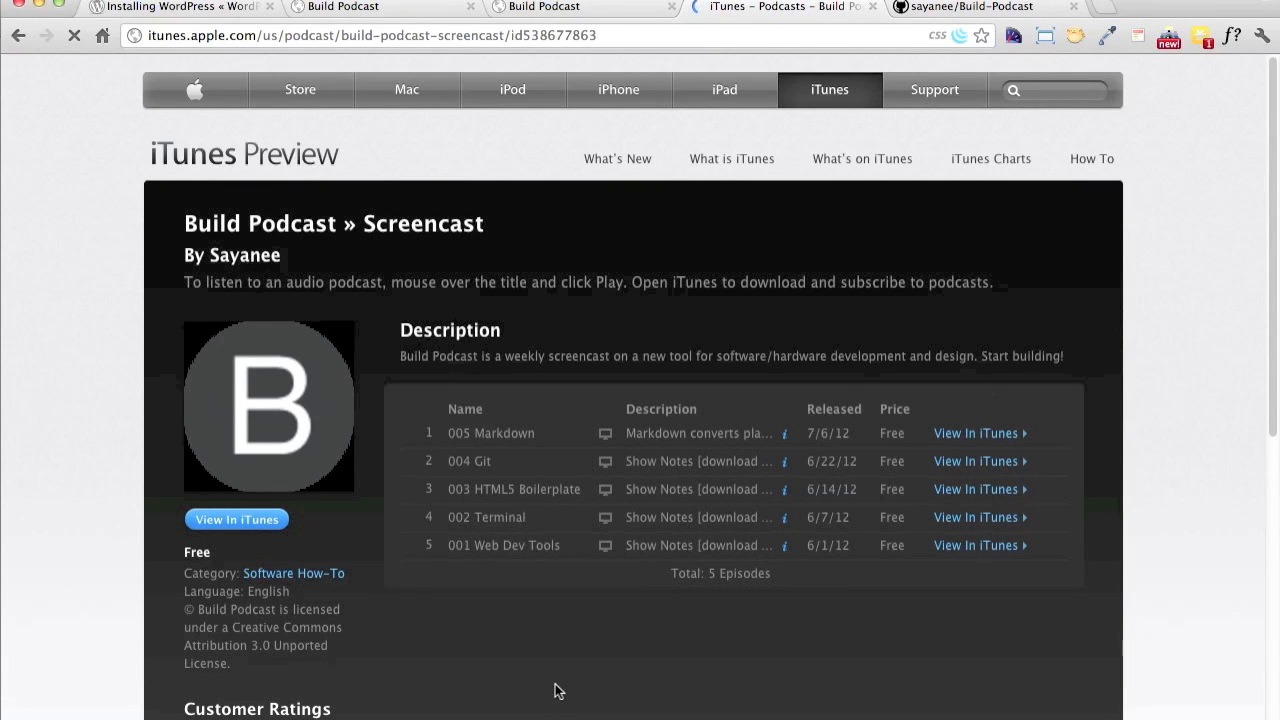
click(841, 36)
text(bu)
key(Return)
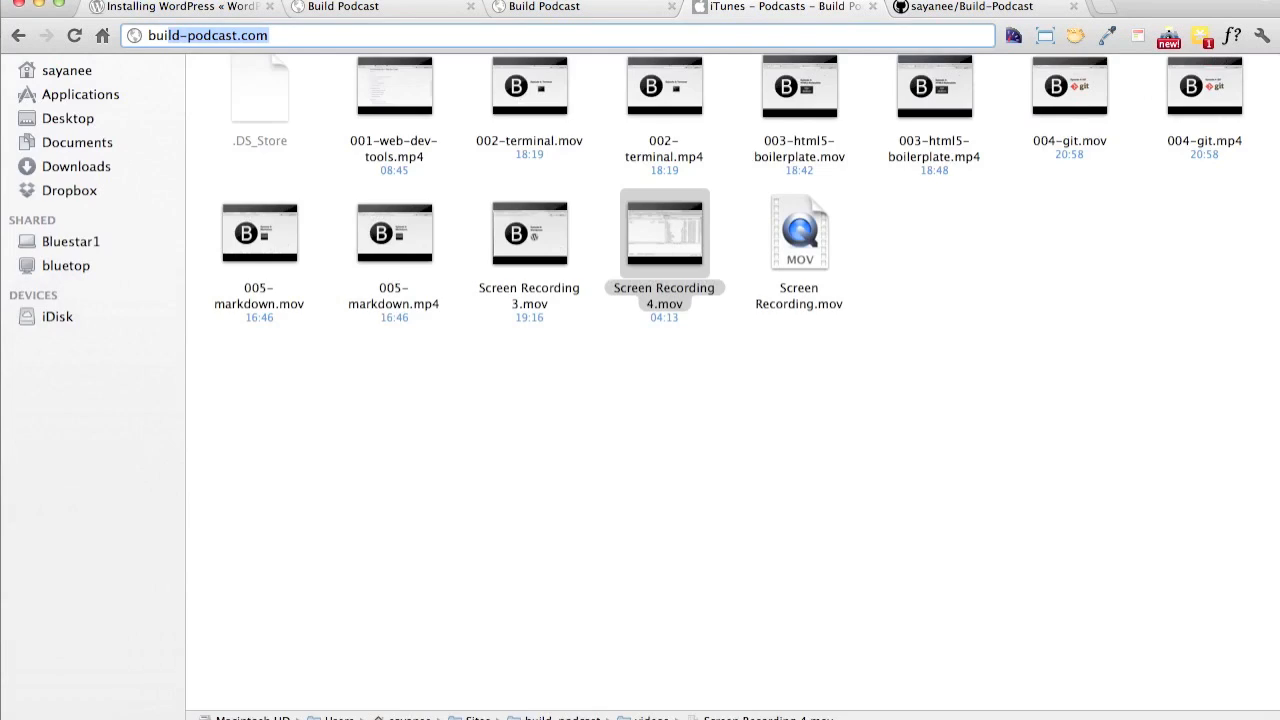